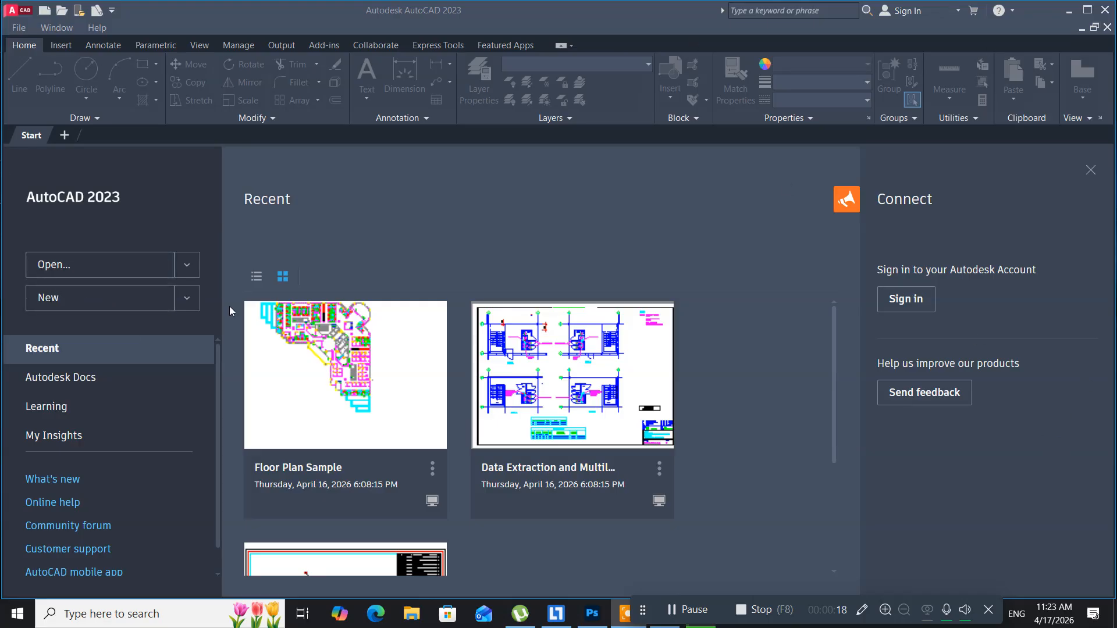
# Create a new drawing from the acadiso template
pyautogui.click(188, 307)
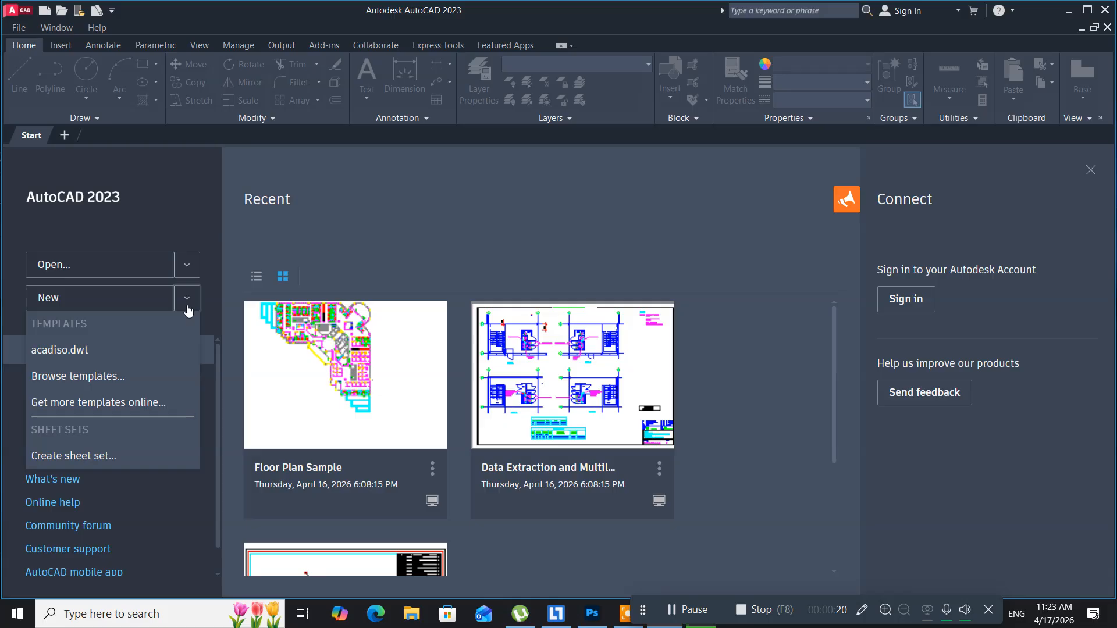
pyautogui.click(82, 380)
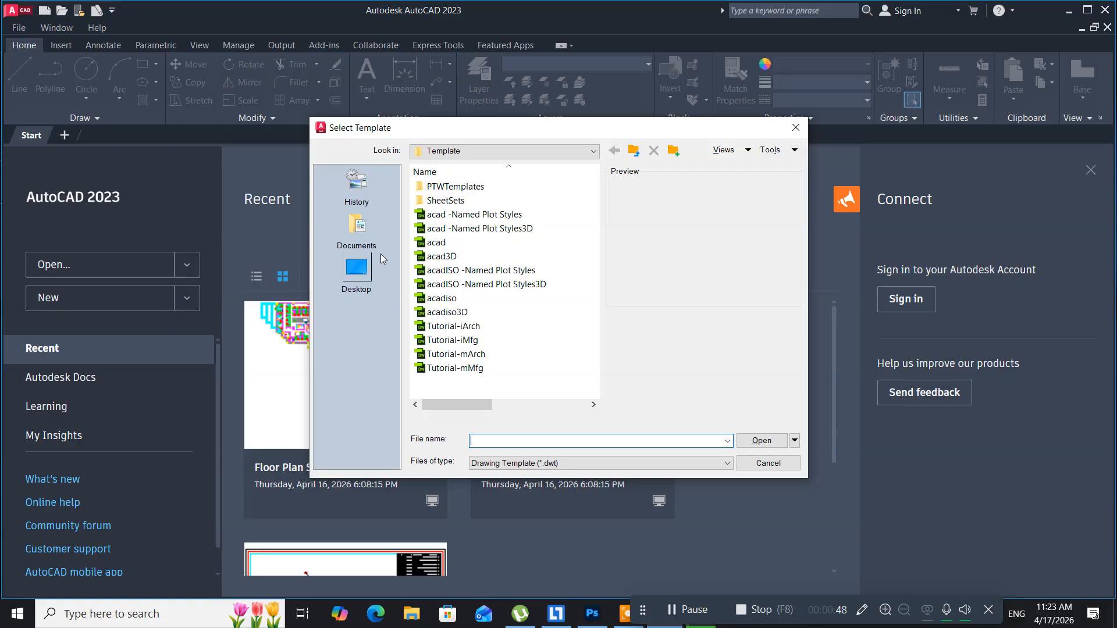
pyautogui.click(435, 243)
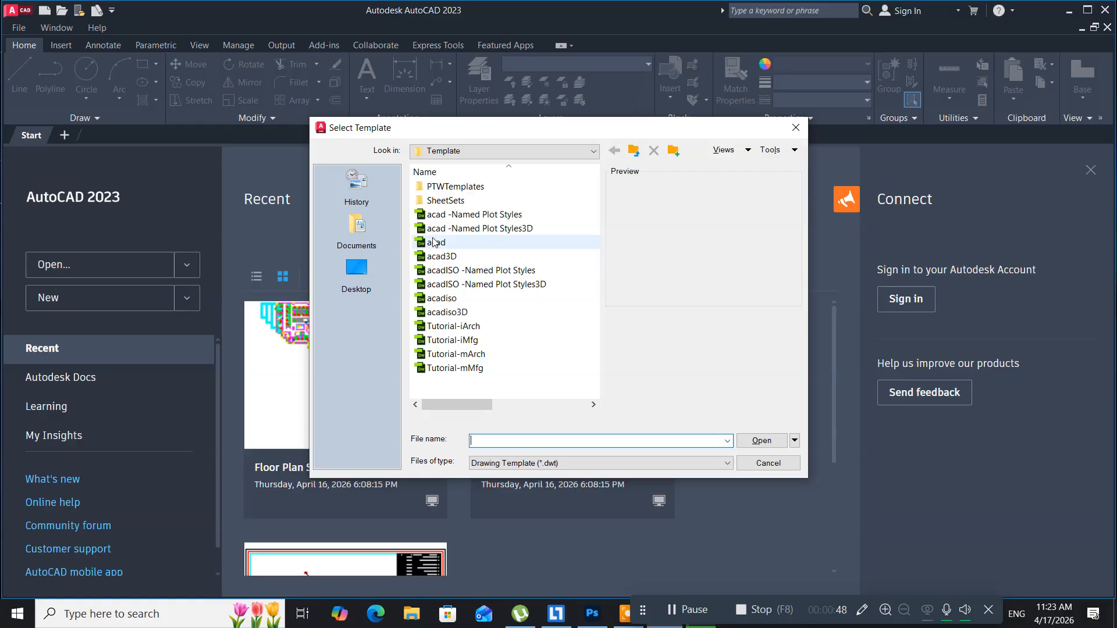
pyautogui.click(431, 299)
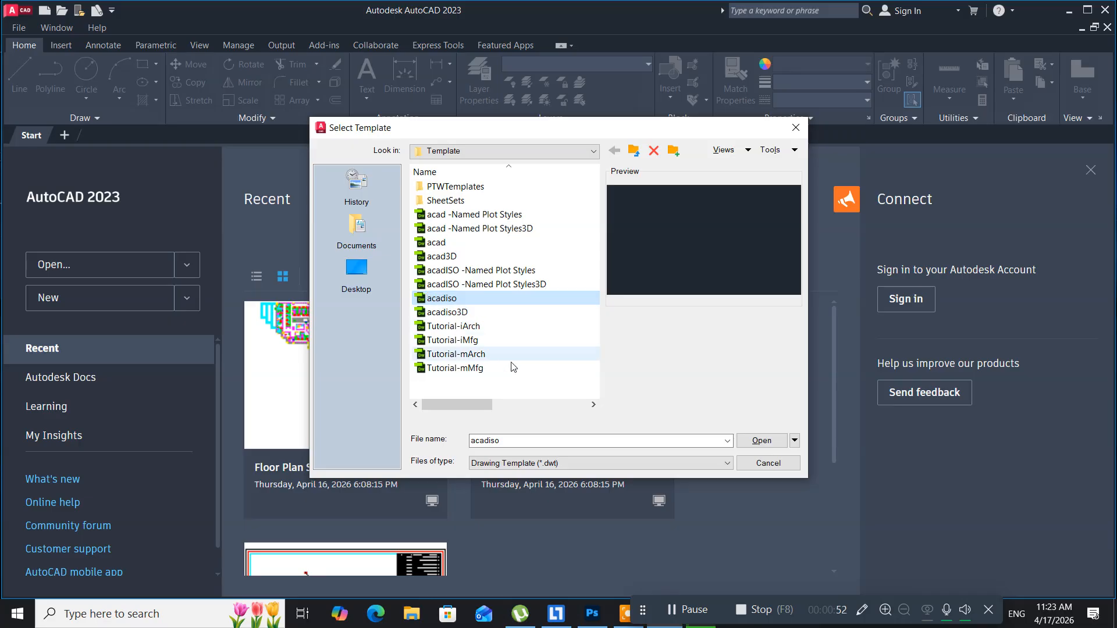
pyautogui.click(759, 441)
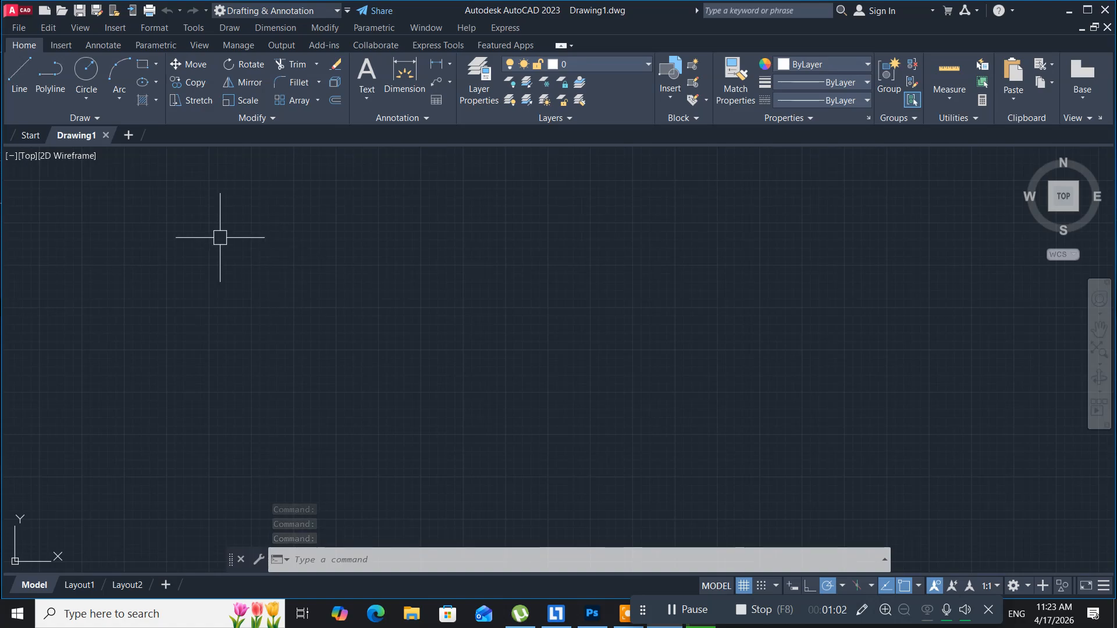
pyautogui.click(187, 241)
pyautogui.click(319, 310)
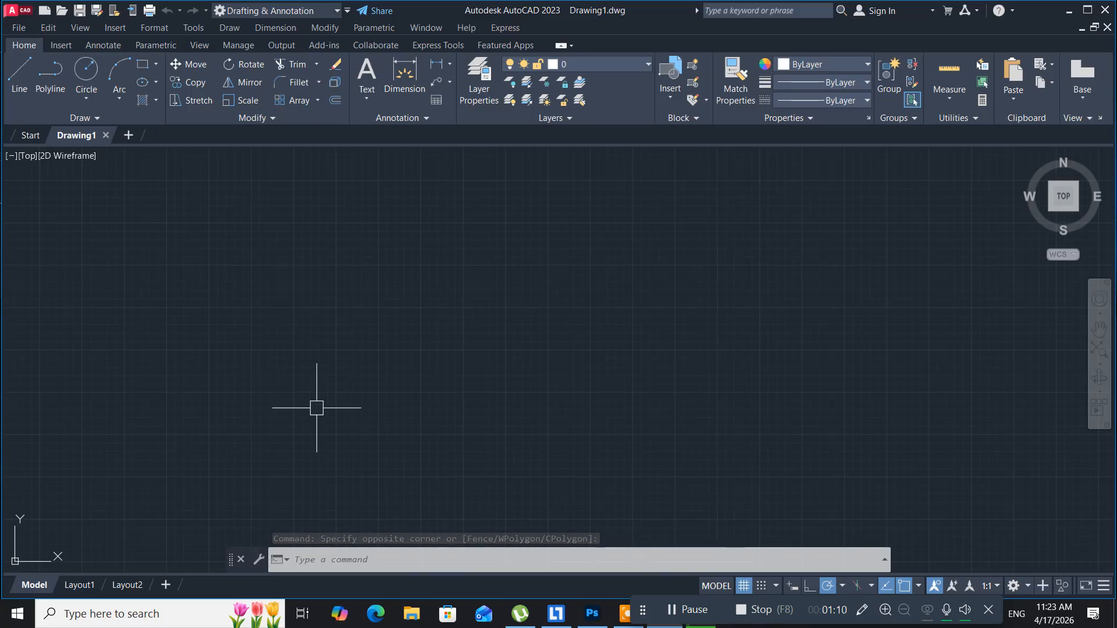
# Set the STARTUP system variable to 1
pyautogui.click(318, 564)
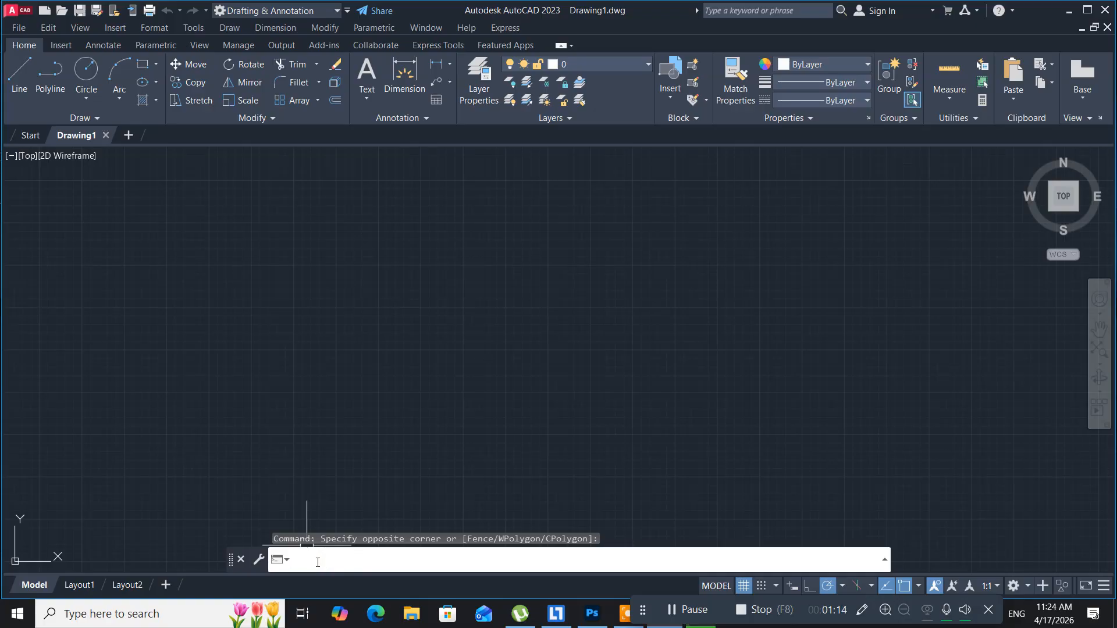
pyautogui.write('STart')
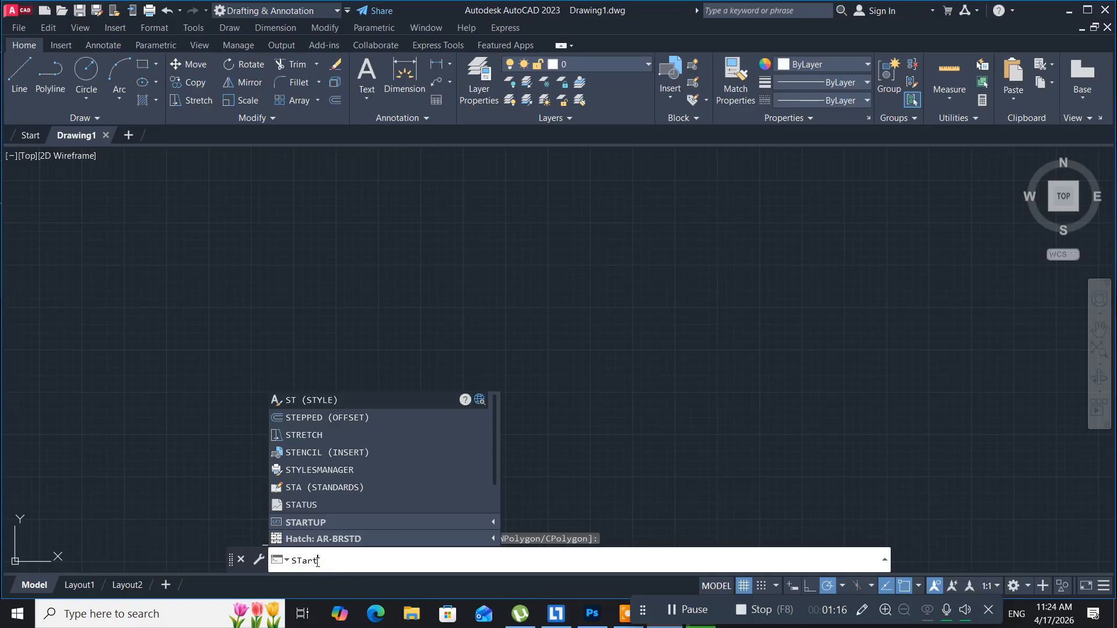
pyautogui.write('up')
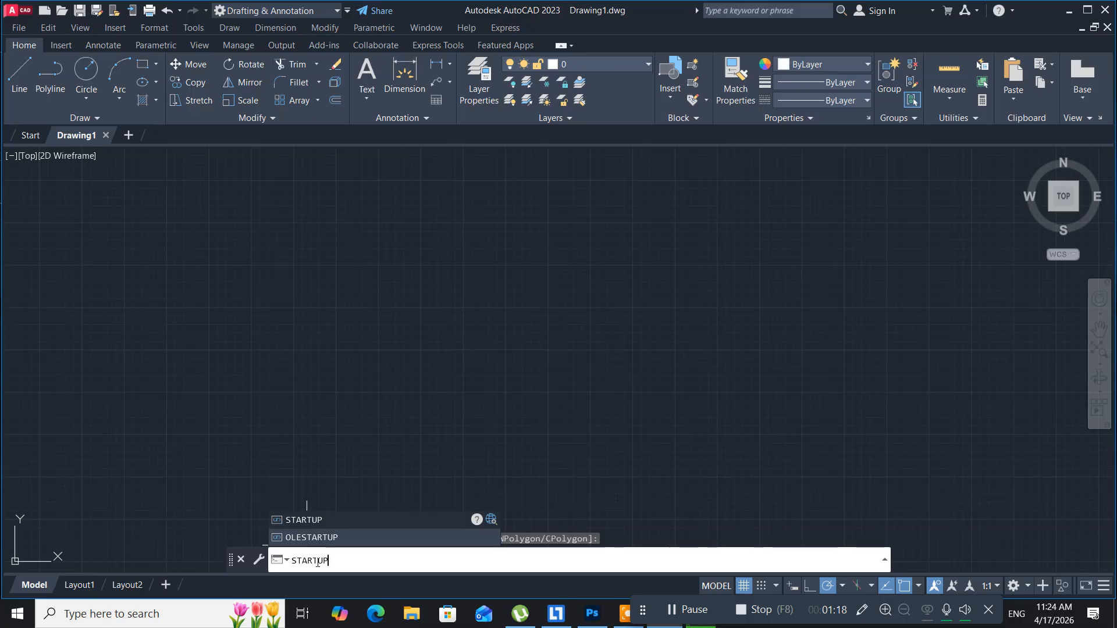
pyautogui.press('Return')
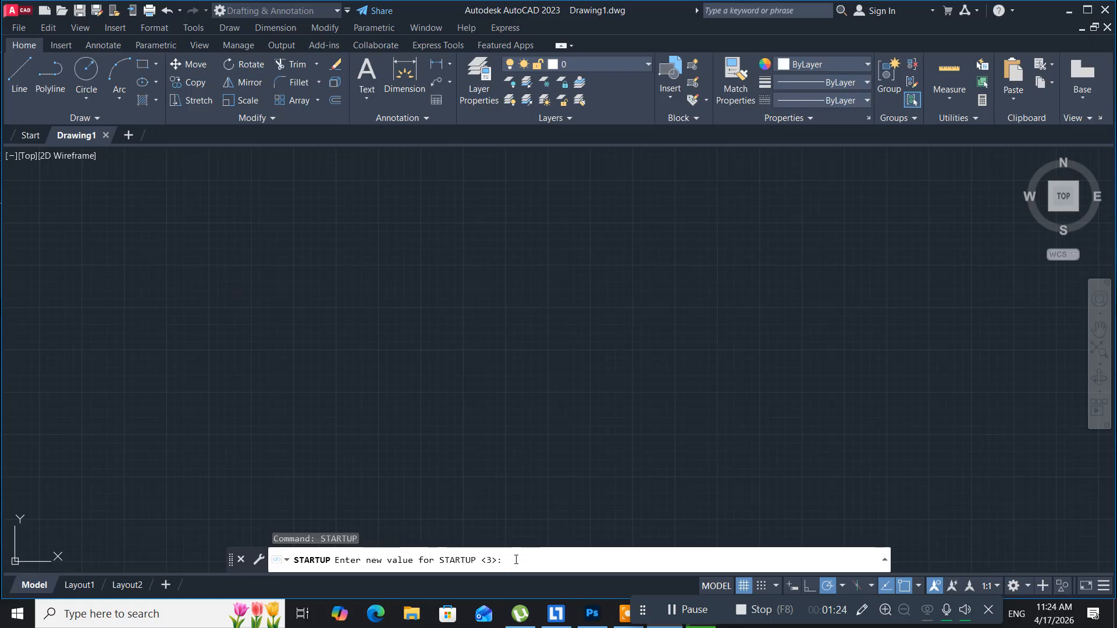
pyautogui.write('1')
pyautogui.press('Return')
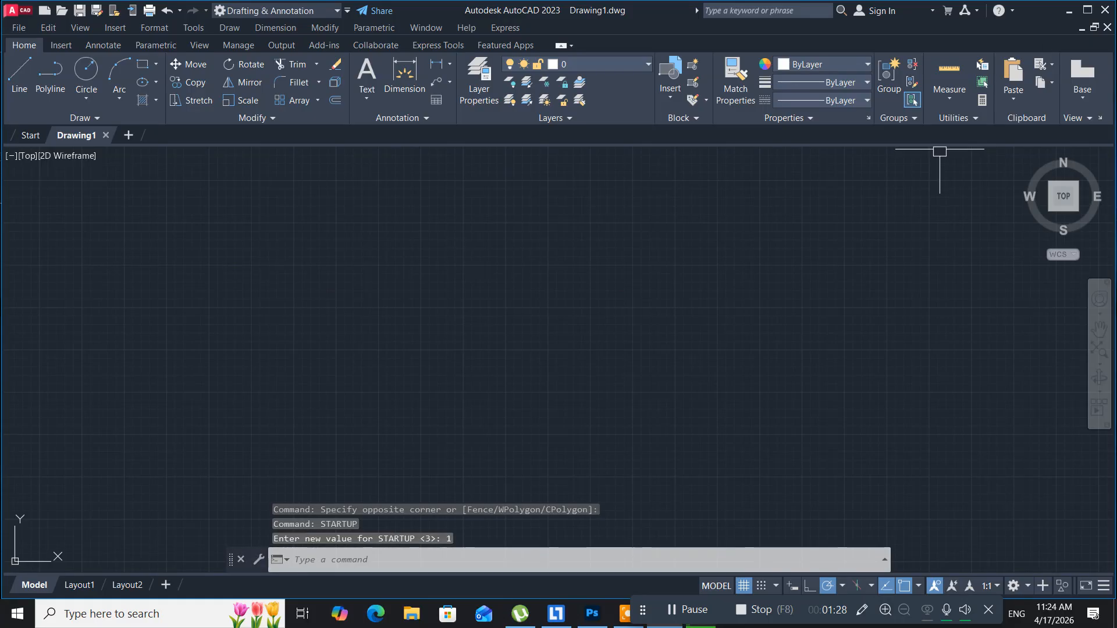
# Close and relaunch AutoCAD 2023, then start a drawing from scratch with the Metric default settings
pyautogui.click(1112, 6)
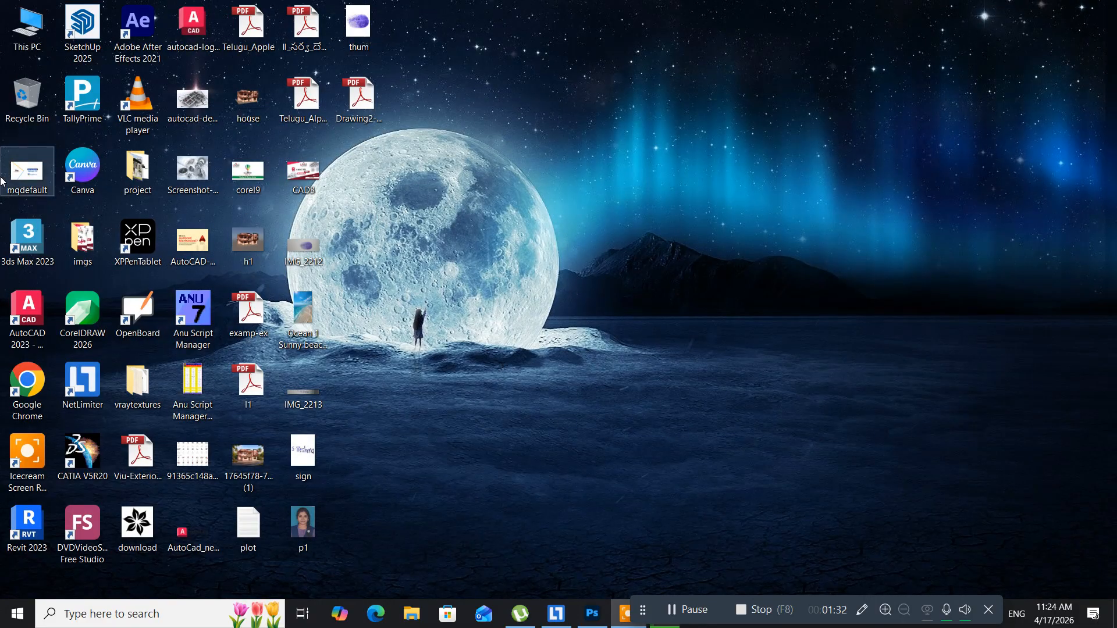
pyautogui.doubleClick(32, 317)
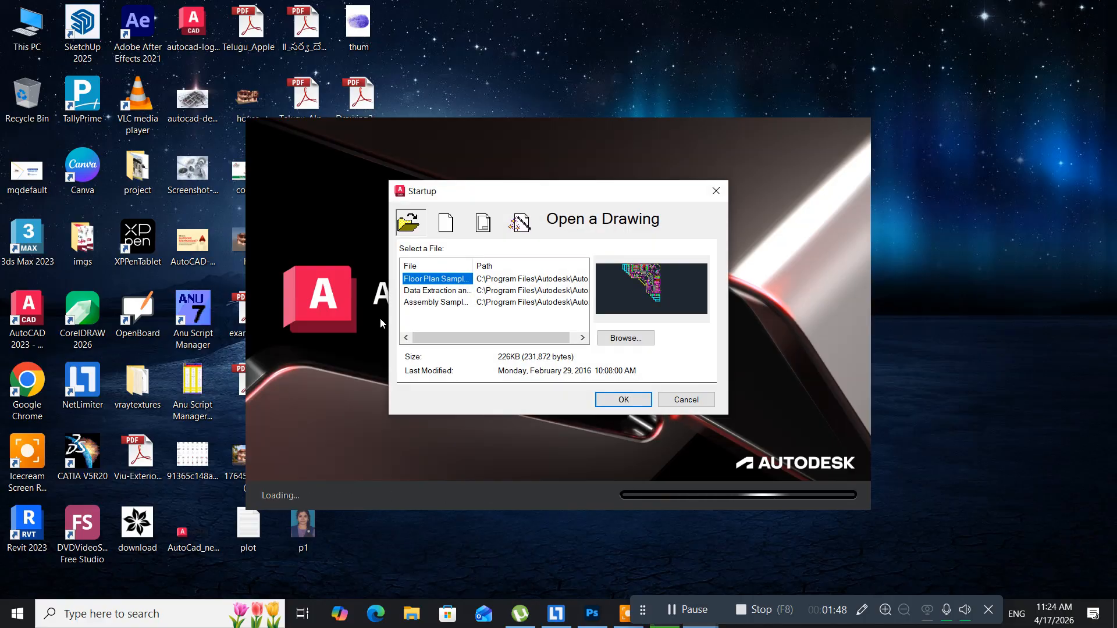
pyautogui.click(446, 228)
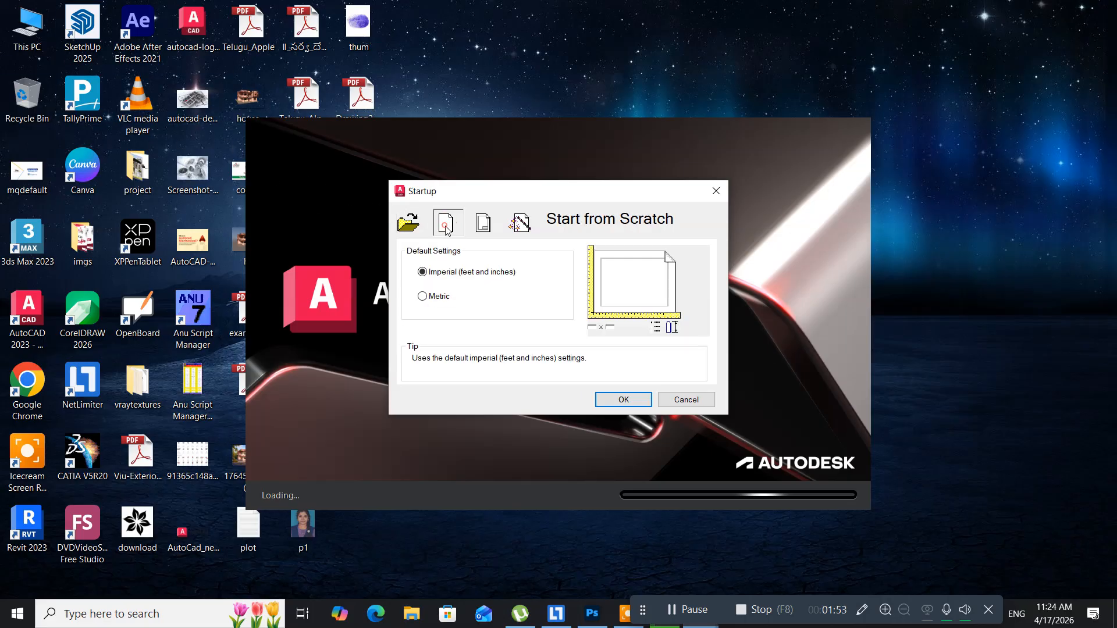
pyautogui.click(426, 298)
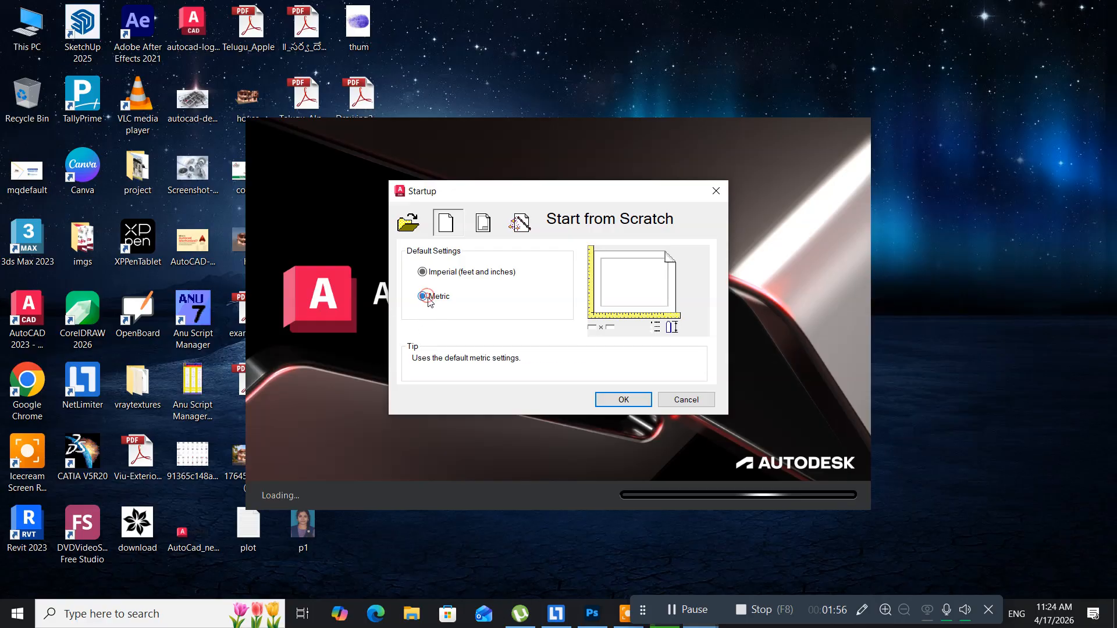
pyautogui.click(633, 401)
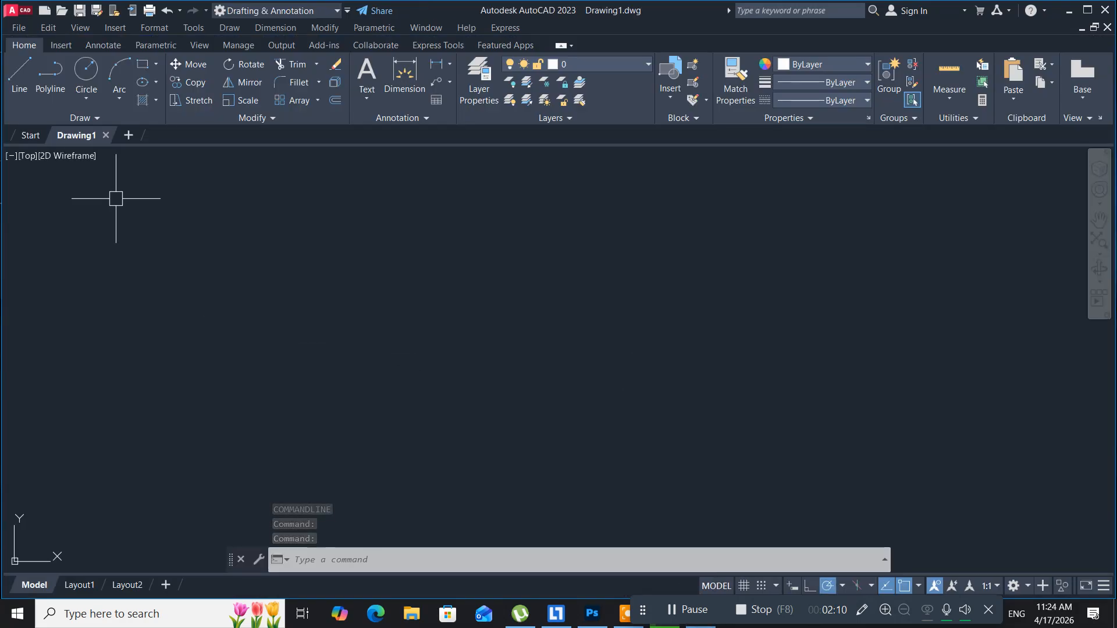
pyautogui.click(167, 236)
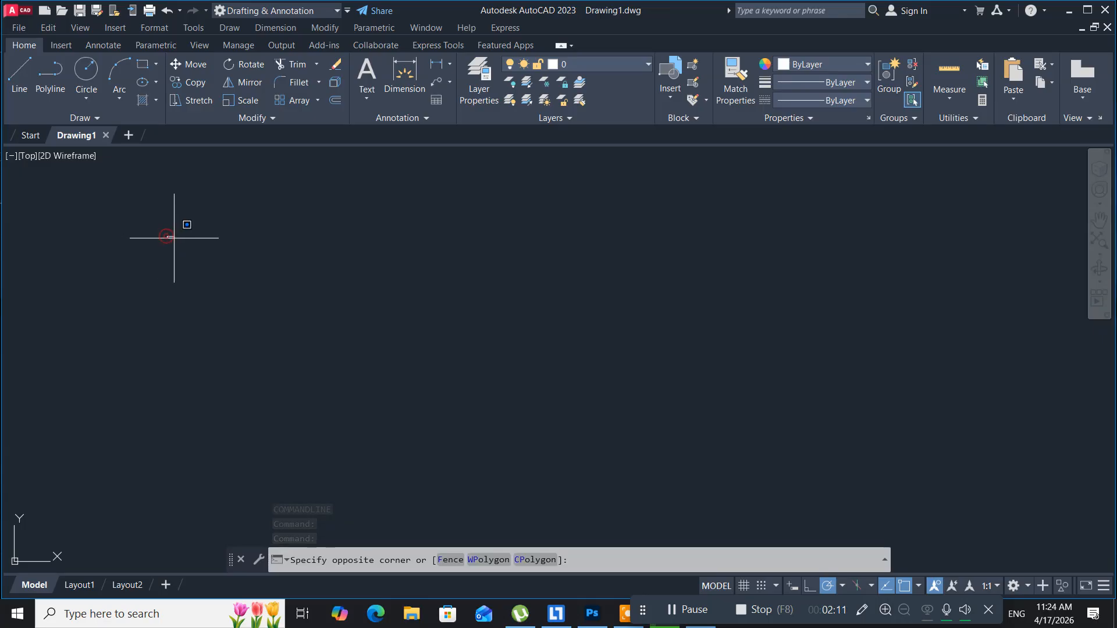
pyautogui.click(487, 480)
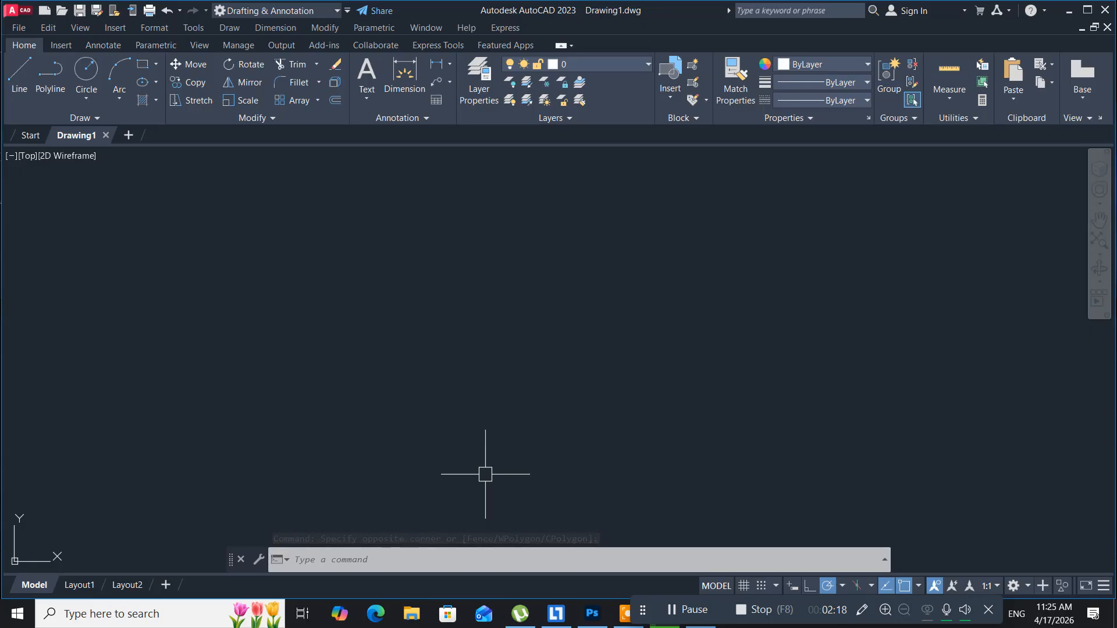
# Check the length, angle and insertion scale settings in the drawing units and accept them
pyautogui.write('un')
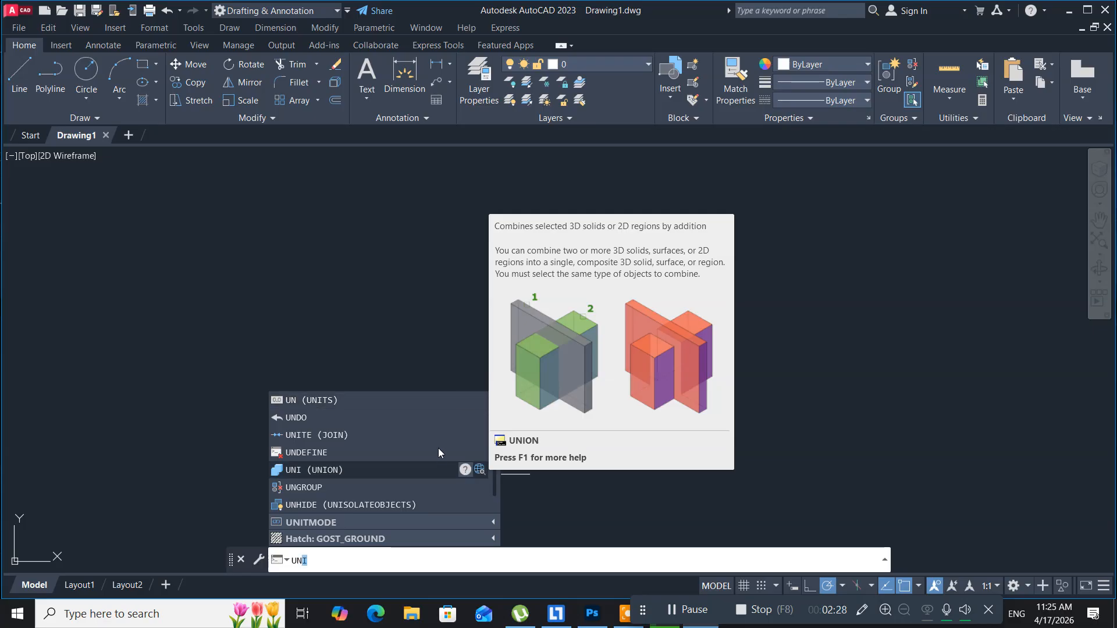
pyautogui.click(335, 397)
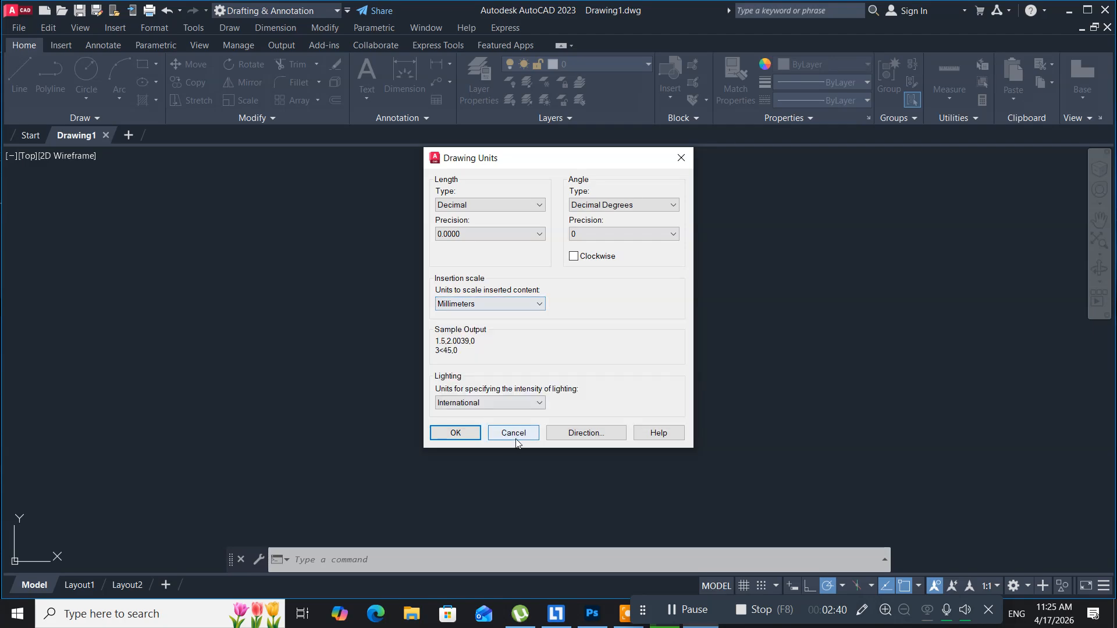
pyautogui.click(457, 434)
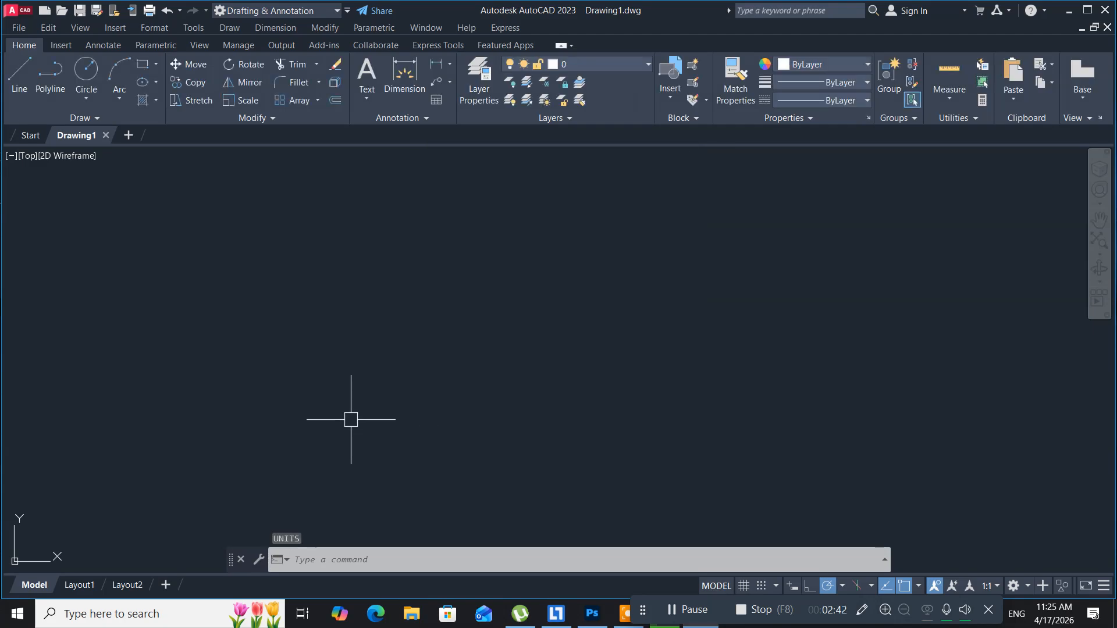
pyautogui.click(159, 291)
pyautogui.click(324, 419)
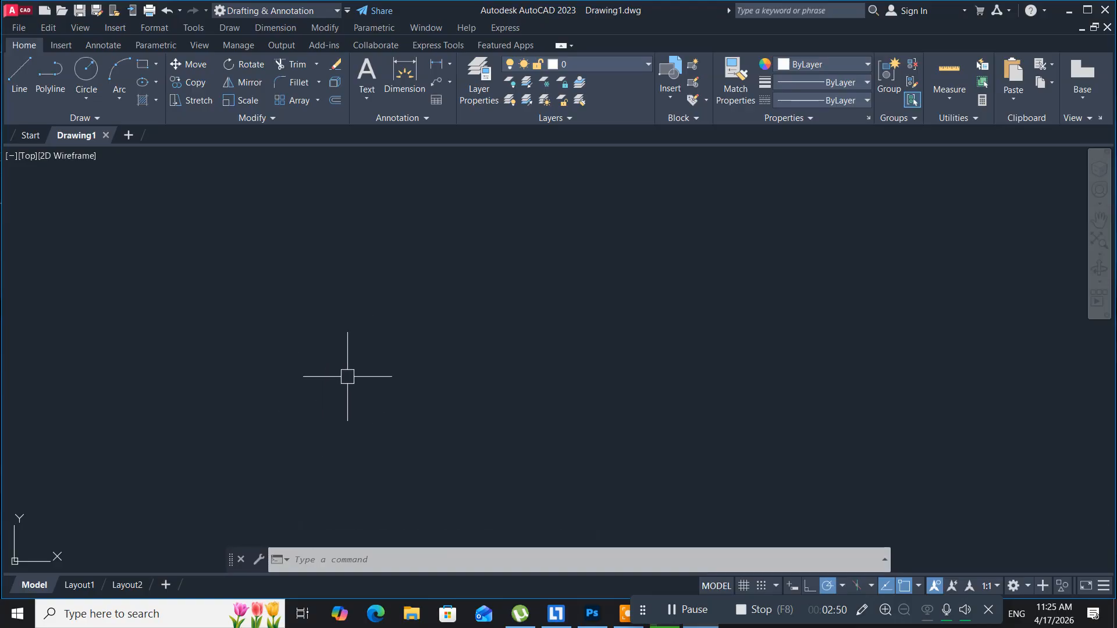
pyautogui.click(235, 30)
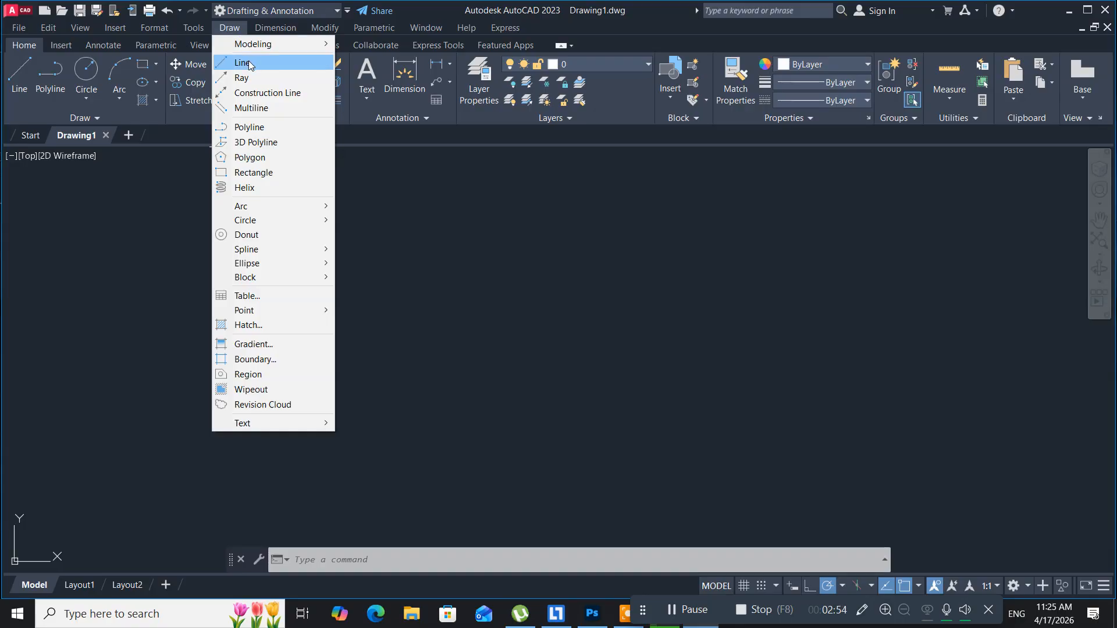
pyautogui.click(229, 29)
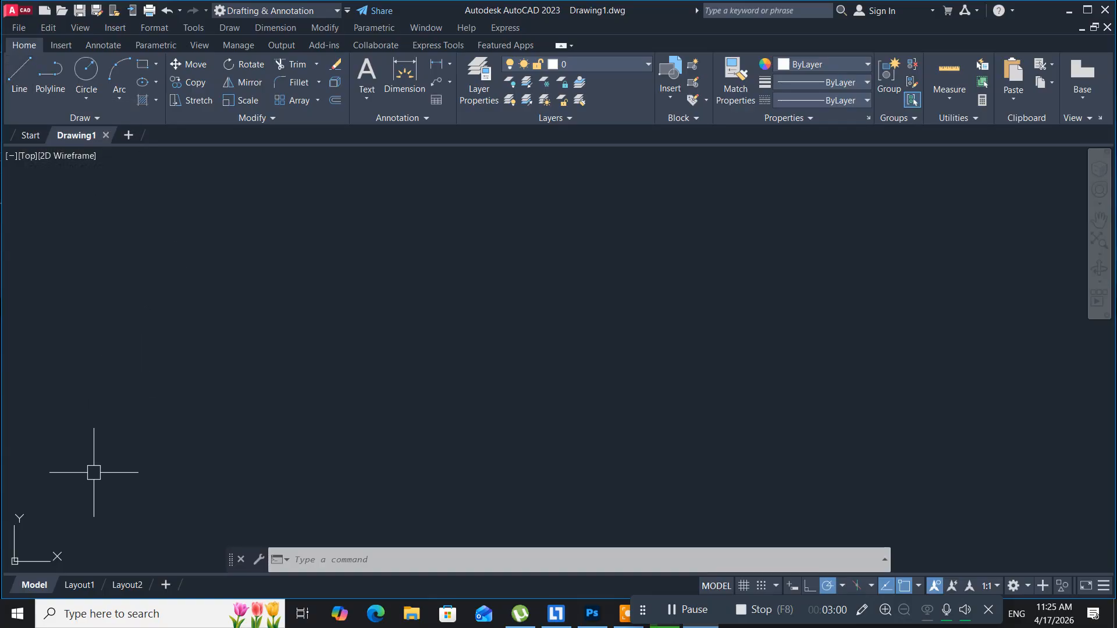
pyautogui.click(106, 442)
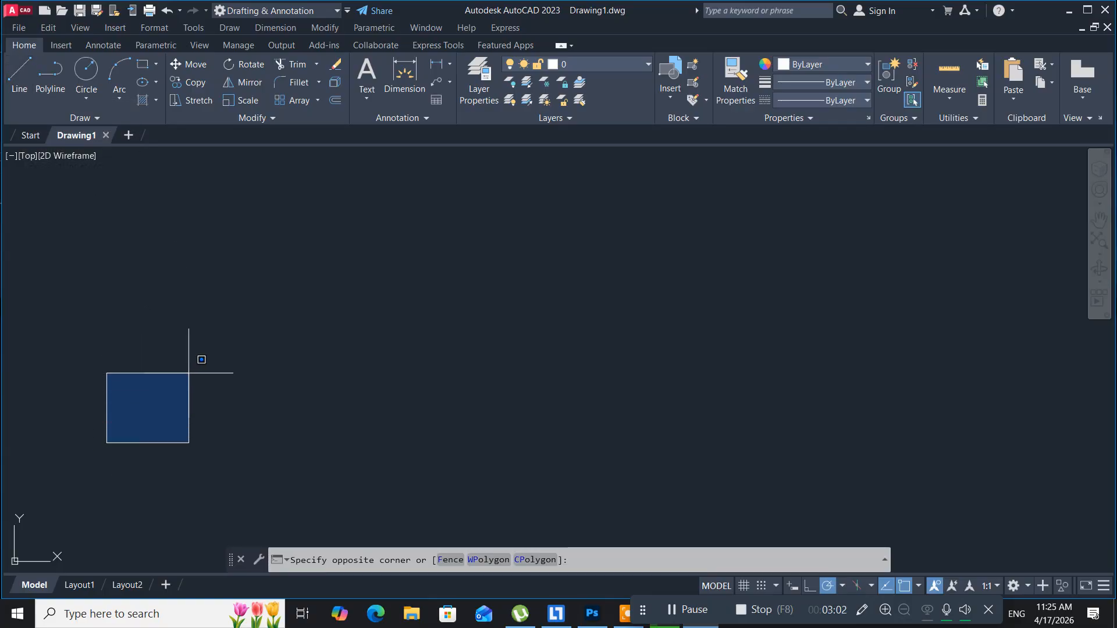
pyautogui.click(205, 352)
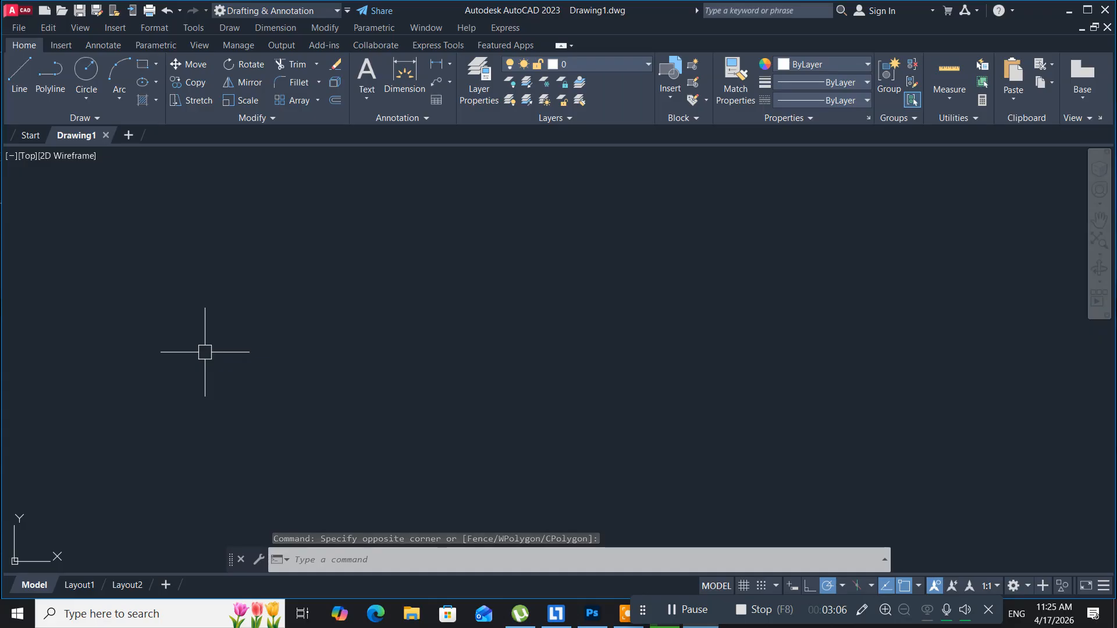
# Draw a line segment from the origin 0,0 to the point 40,0
pyautogui.write('1')
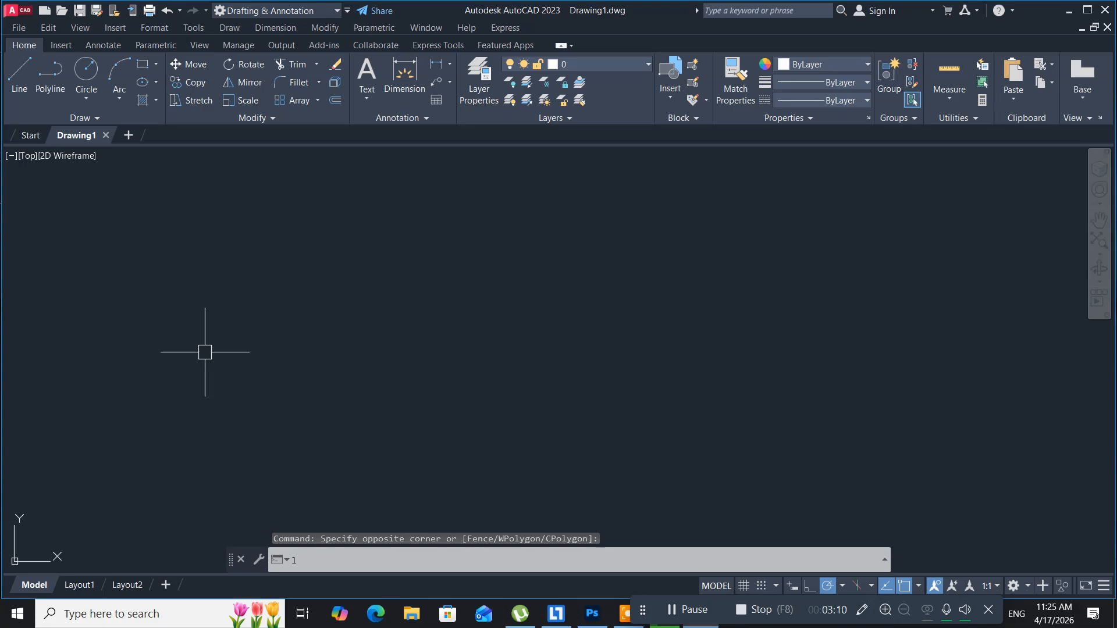
pyautogui.press('Return')
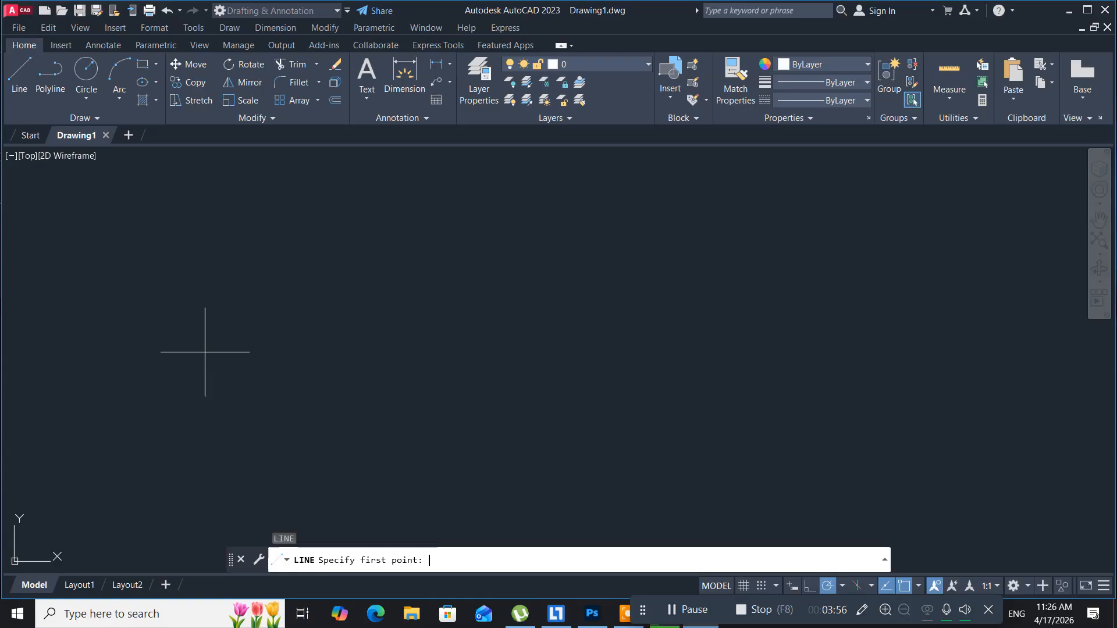
pyautogui.write('0,0')
pyautogui.press('Return')
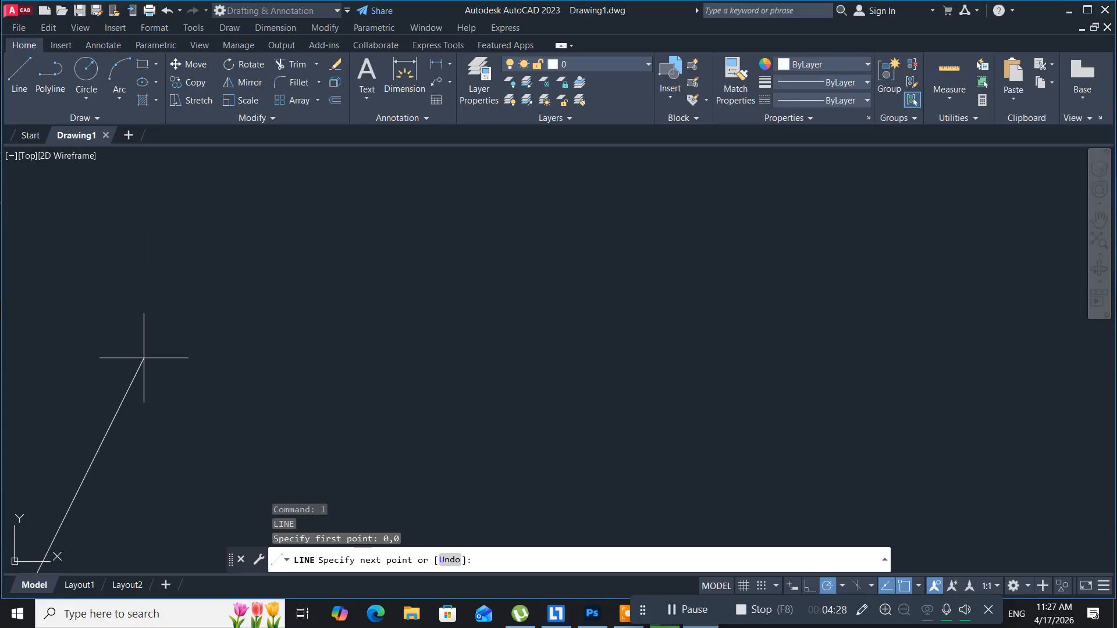
pyautogui.moveTo(145, 356); pyautogui.dragTo(317, 200, button='middle')
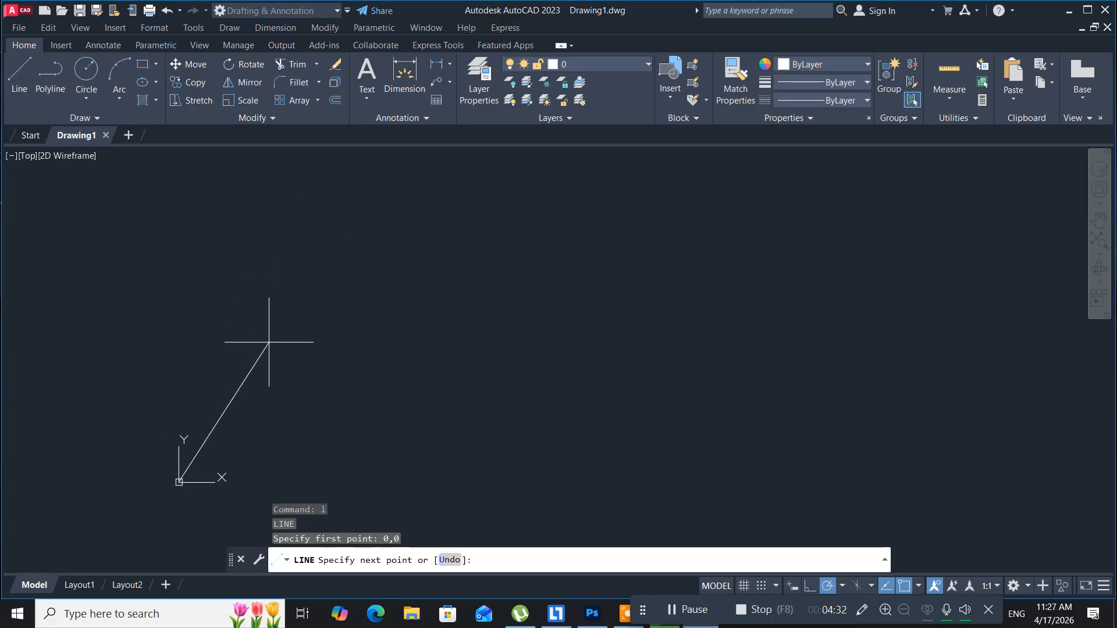
pyautogui.moveTo(234, 426); pyautogui.dragTo(174, 362, button='middle')
pyautogui.scroll(4, 227, 316)
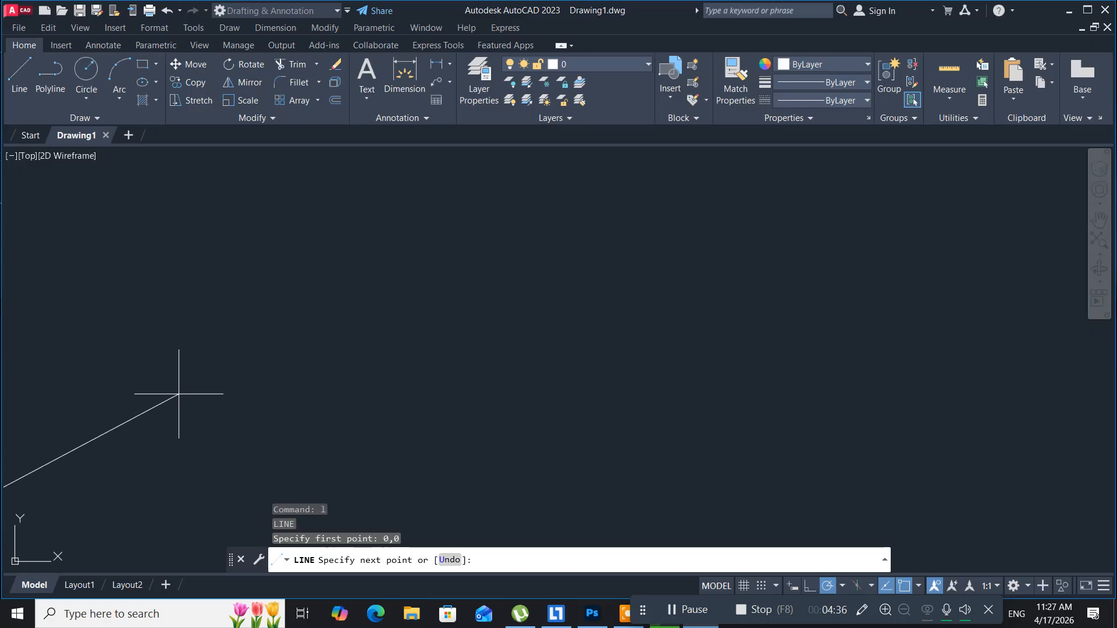
pyautogui.moveTo(129, 443); pyautogui.dragTo(386, 268, button='middle')
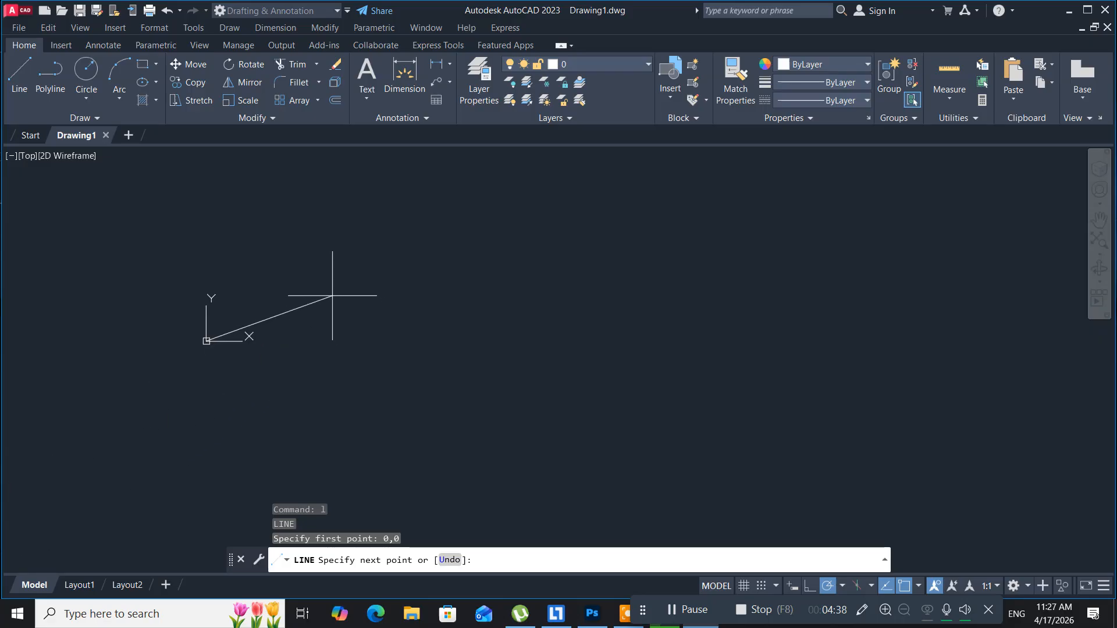
pyautogui.moveTo(332, 295); pyautogui.dragTo(310, 359, button='middle')
pyautogui.scroll(2, 265, 357)
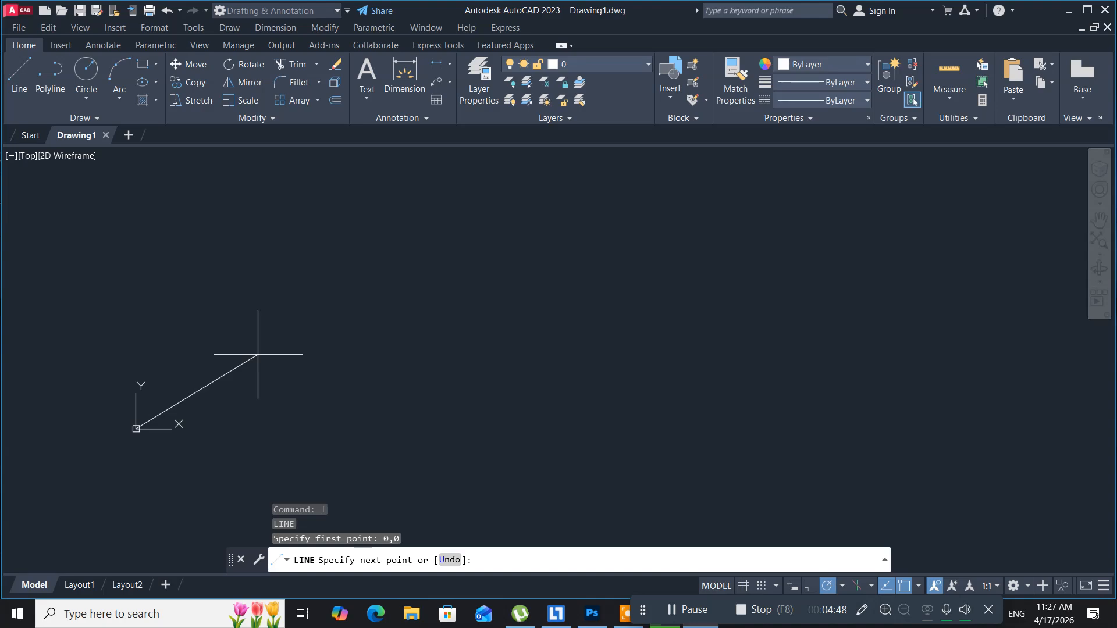
pyautogui.write('40,0')
pyautogui.press('Return')
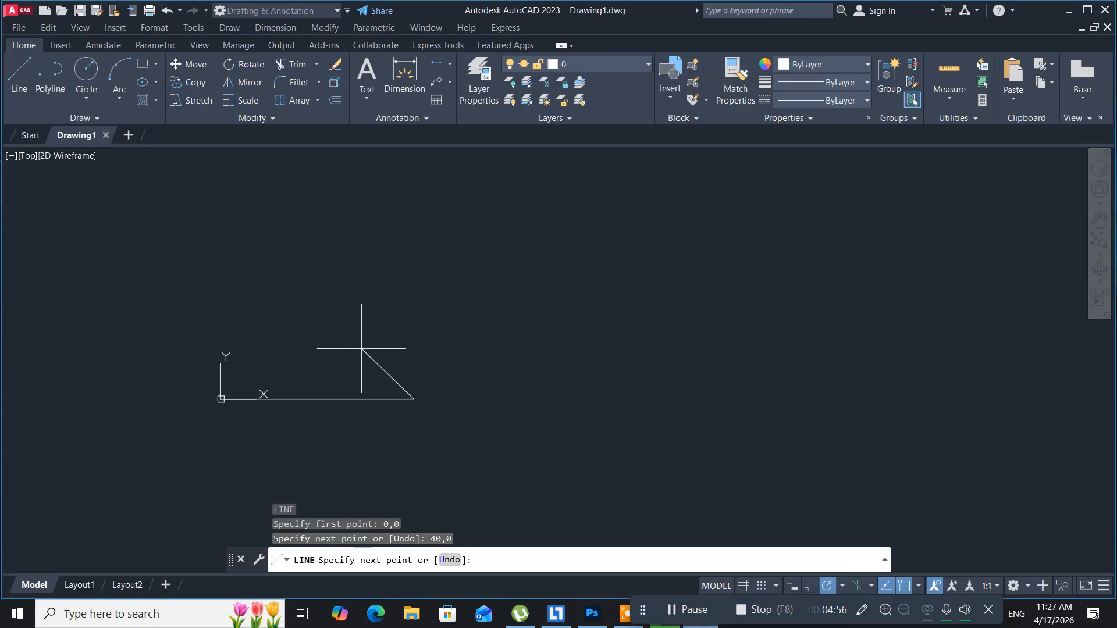
pyautogui.scroll(-2, 360, 349)
pyautogui.moveTo(344, 352); pyautogui.dragTo(213, 399, button='middle')
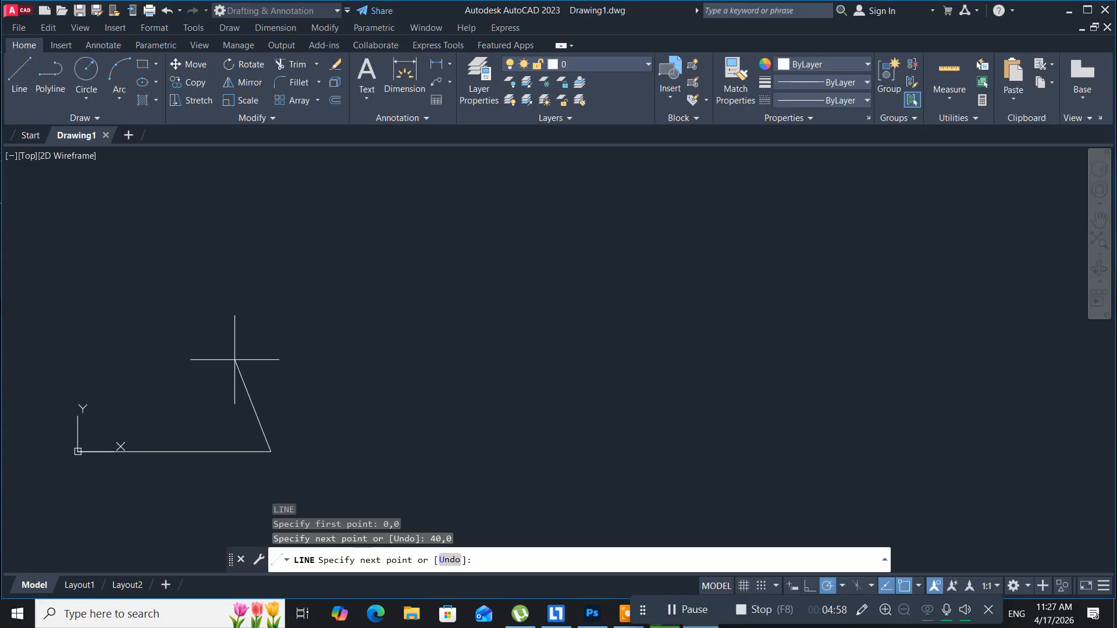
# Continue the line from 40,0 through the absolute points 40,50 and 80,50
pyautogui.scroll(-3, 232, 352)
pyautogui.moveTo(232, 354); pyautogui.dragTo(209, 437, button='middle')
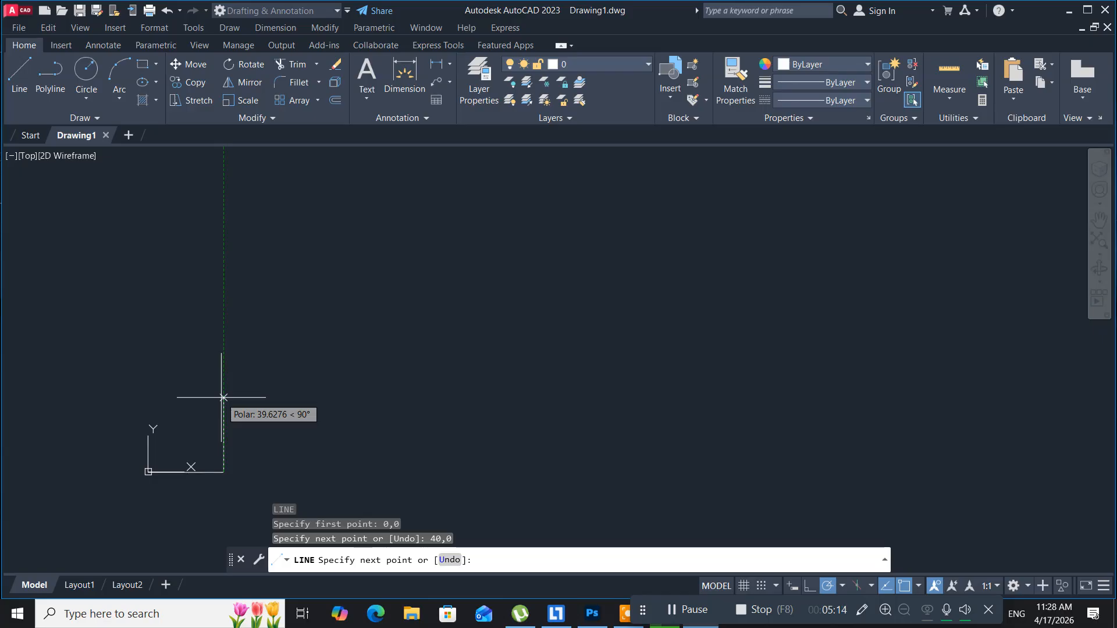
pyautogui.write('0,')
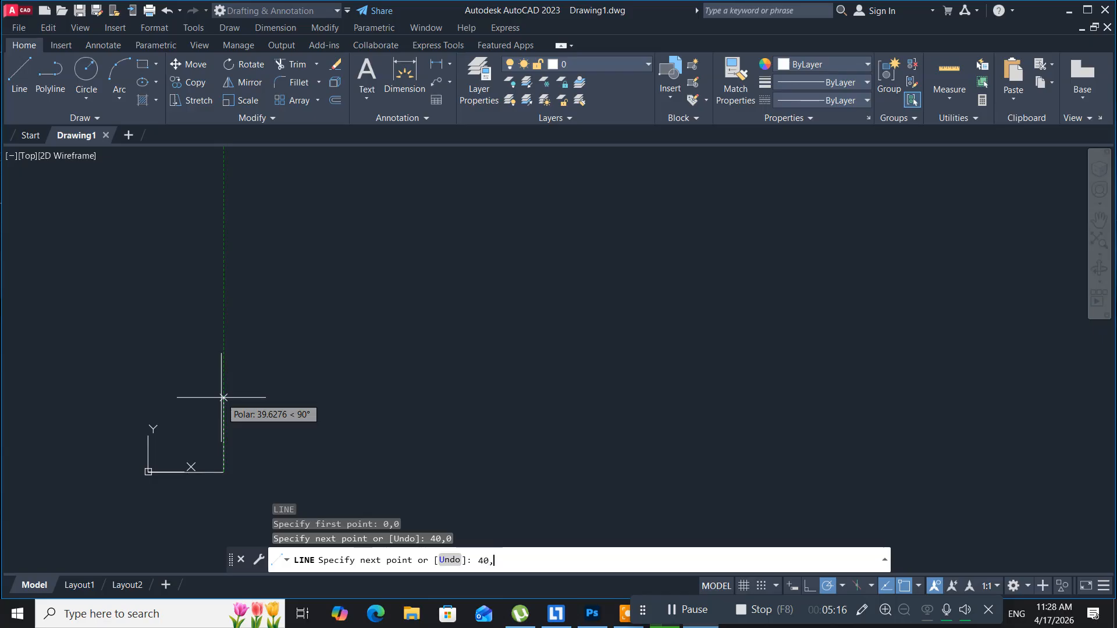
pyautogui.write('50')
pyautogui.press('Return')
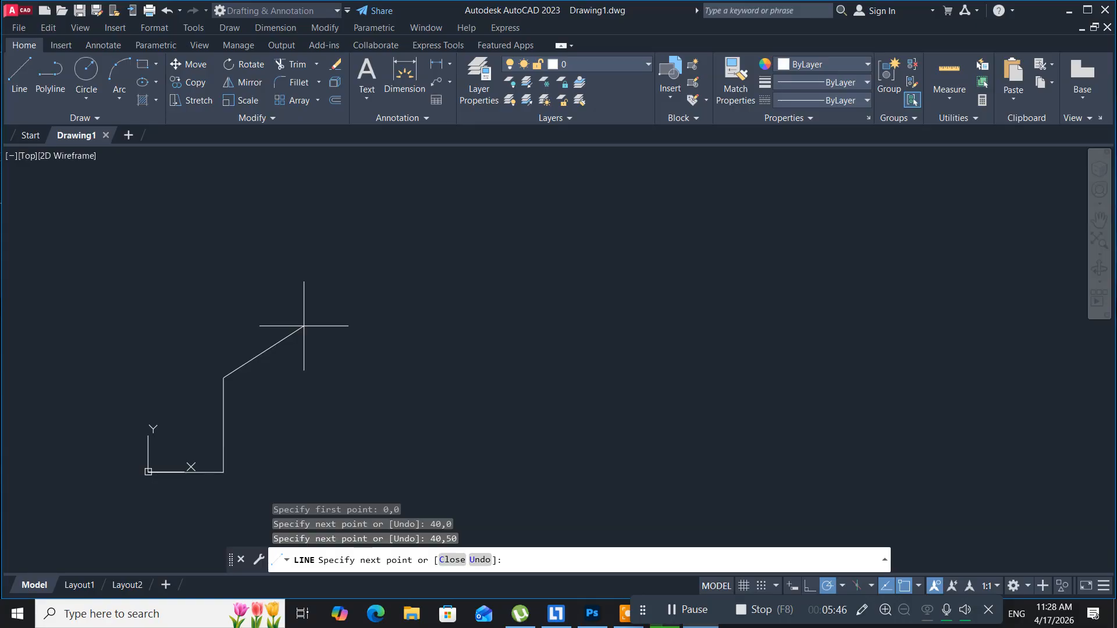
pyautogui.write('80,50')
pyautogui.press('Return')
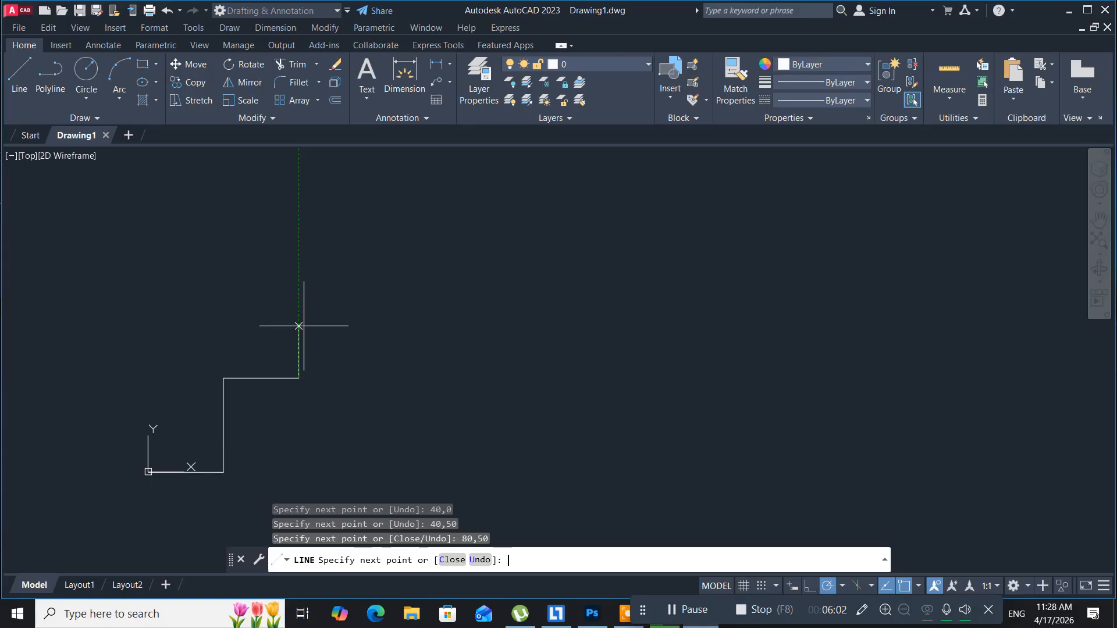
# Extend the line chain through the absolute points 80,70 and 40,70 to form the middle arm of the F
pyautogui.write('80,')
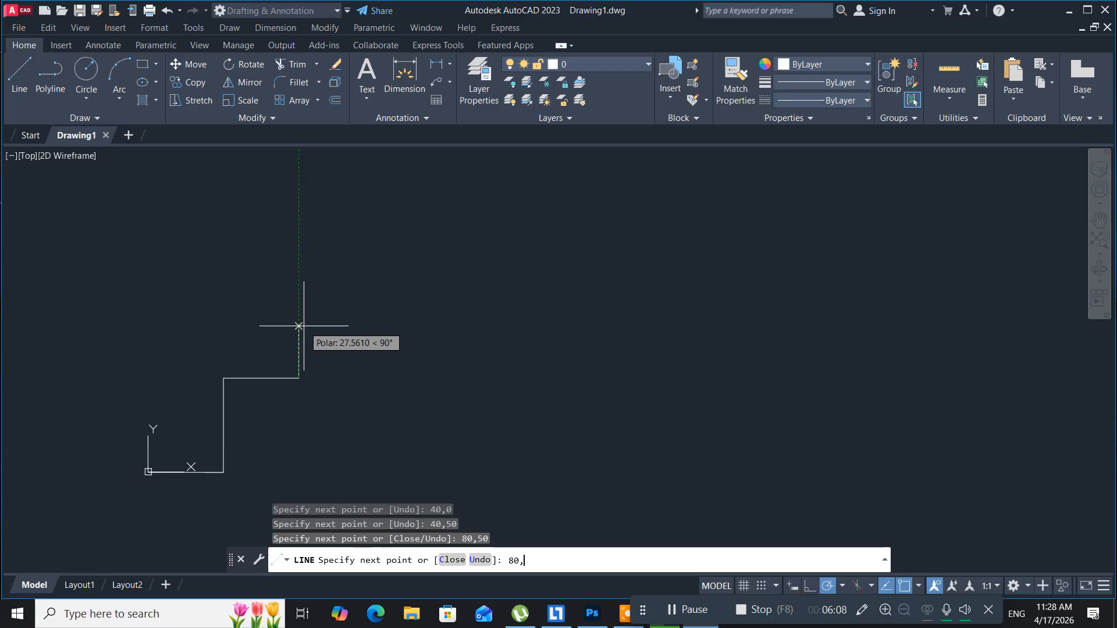
pyautogui.write('70')
pyautogui.press('Return')
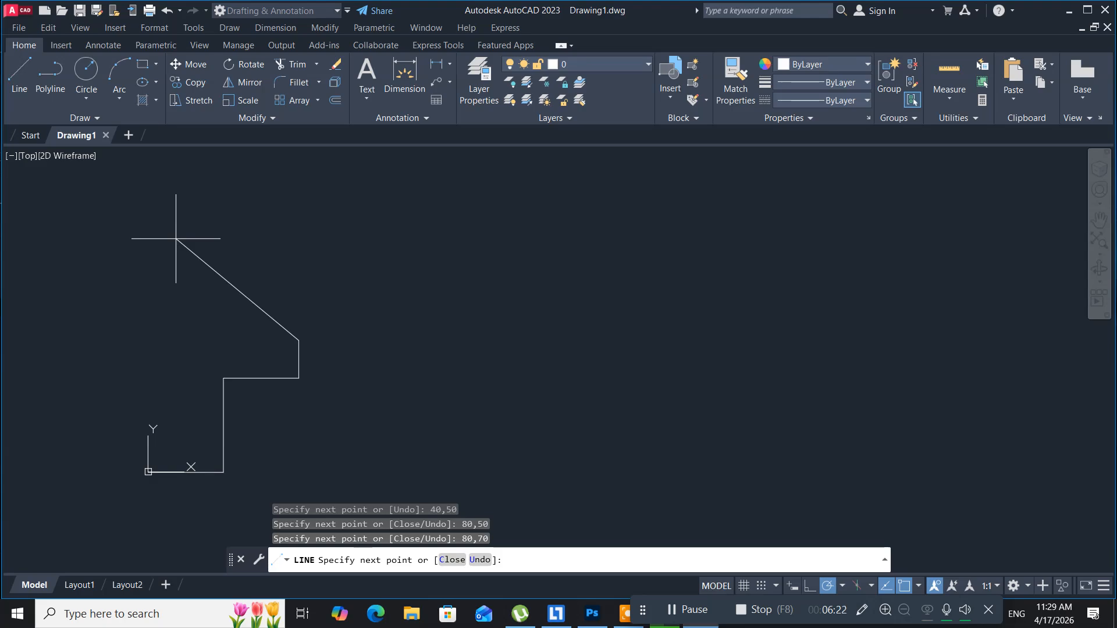
pyautogui.write('0')
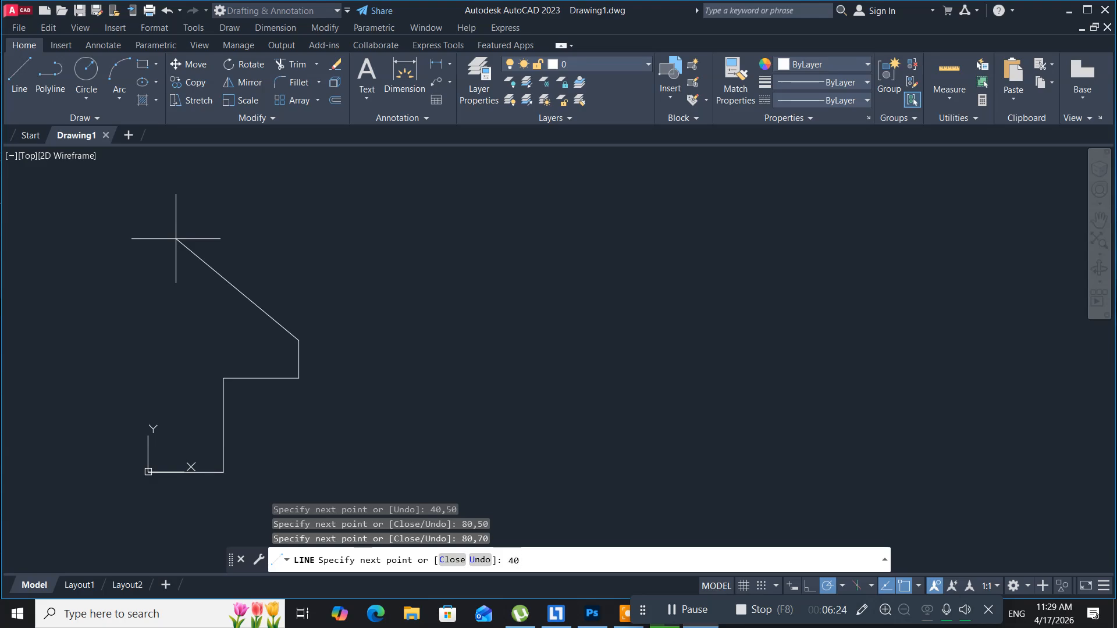
pyautogui.write(',70')
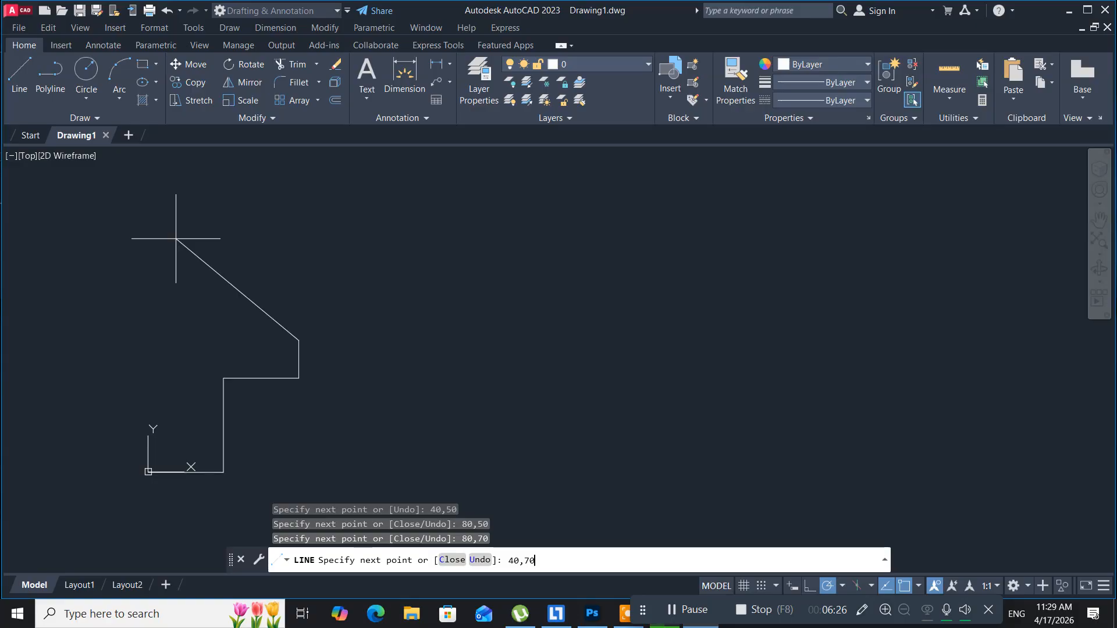
pyautogui.press('Return')
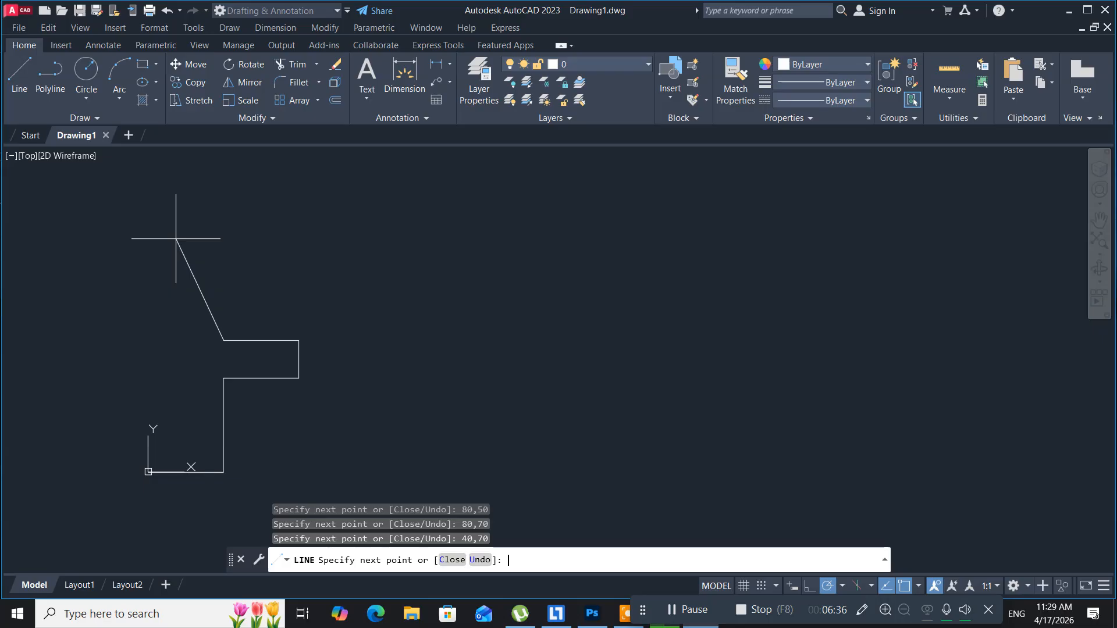
# Add line segments through 40,100, 100,100 and 100,120 to shape the underside and end of the F's upper arm
pyautogui.write('40,100')
pyautogui.press('Return')
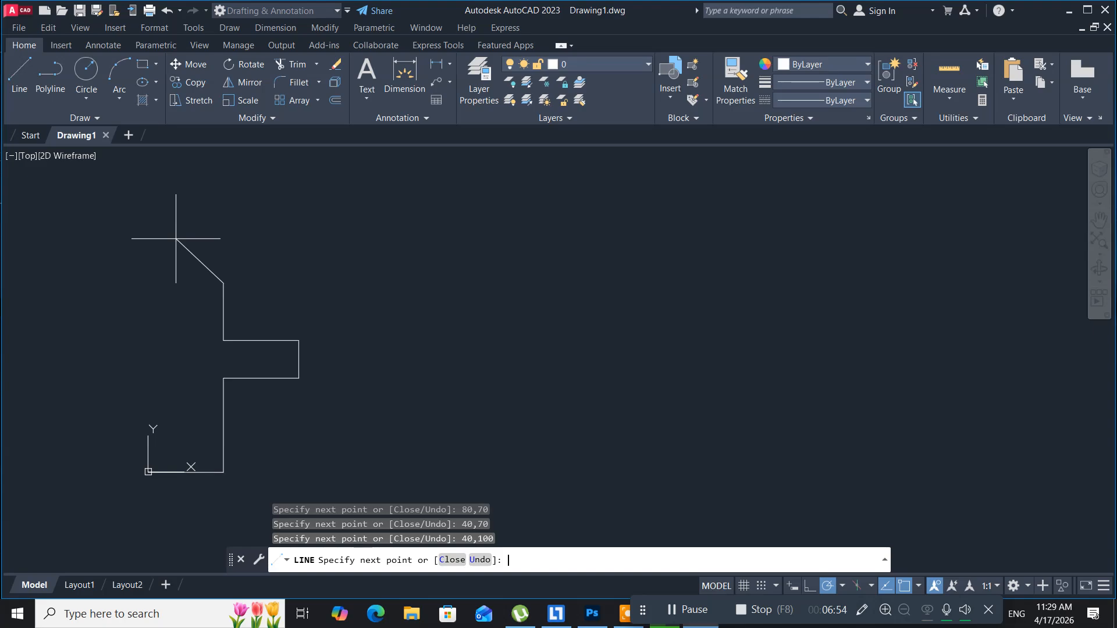
pyautogui.write('100,100')
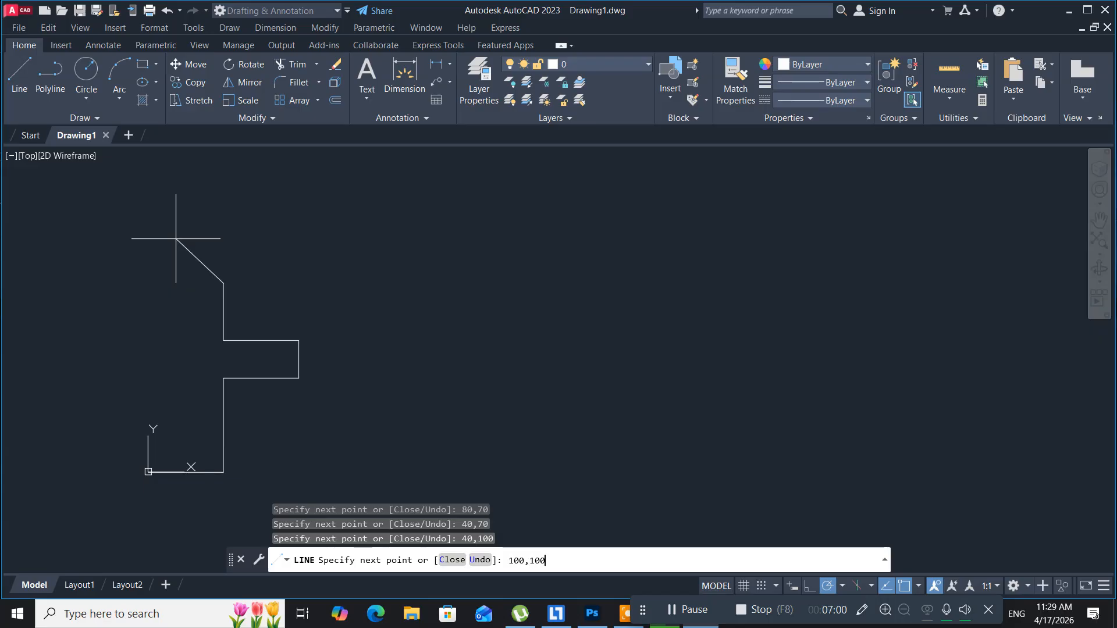
pyautogui.press('Return')
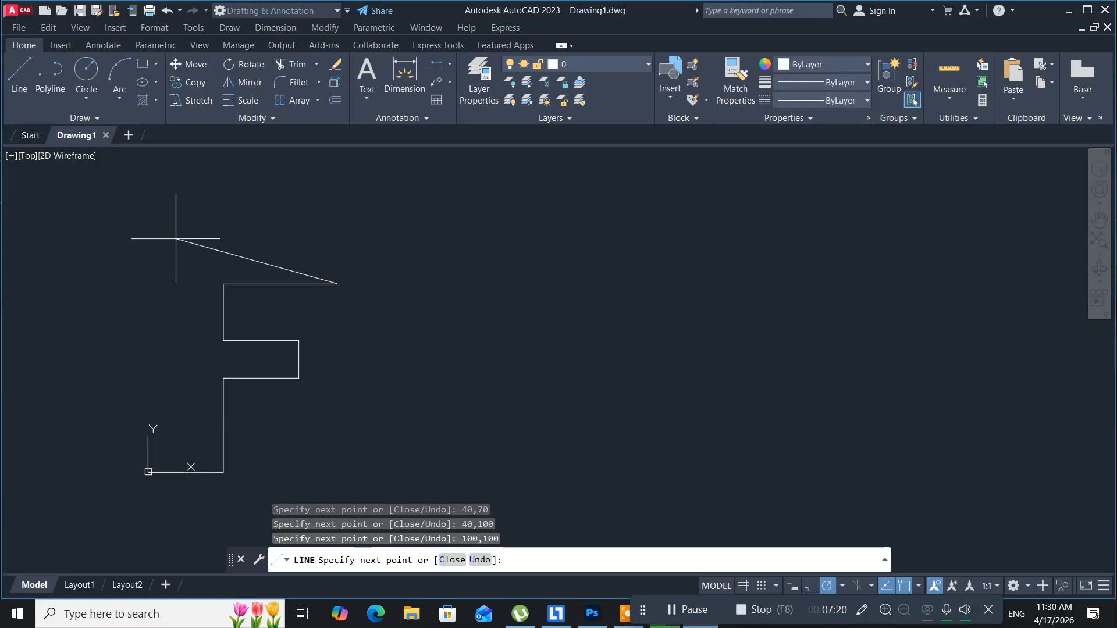
pyautogui.write('00,120')
pyautogui.press('Return')
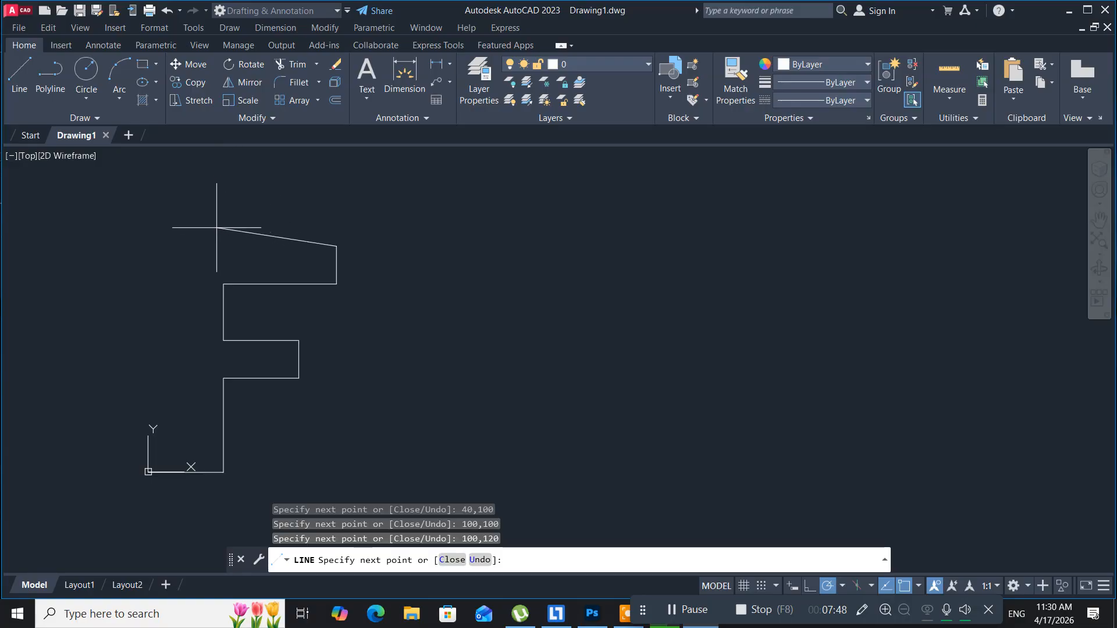
# Draw the top edge to 0,120, close the F outline back at 0,0 and end the Line command
pyautogui.write('0,')
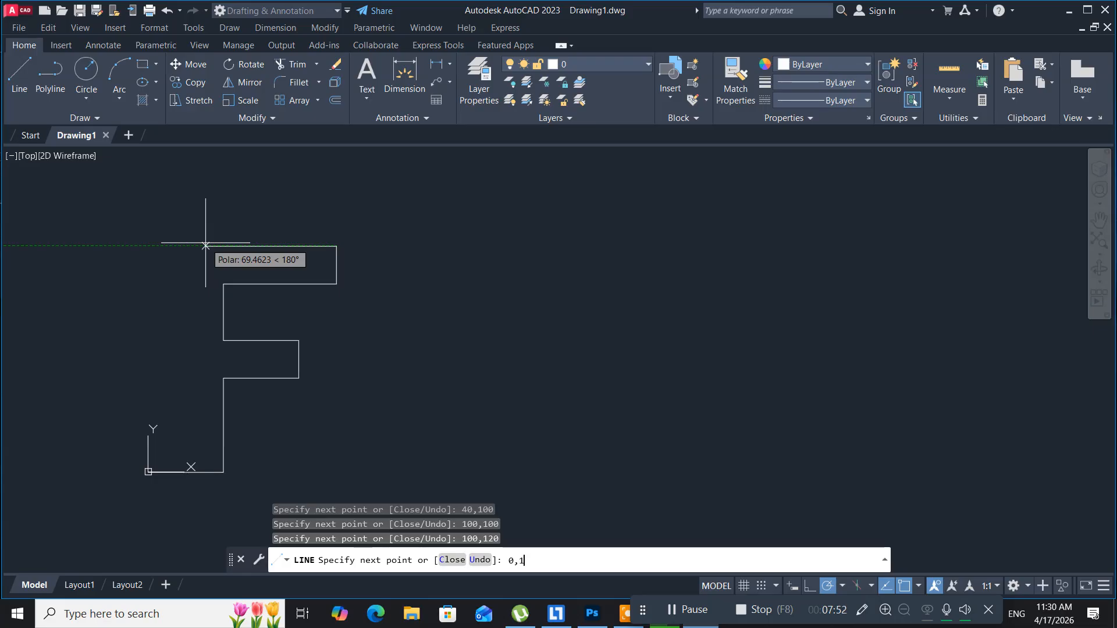
pyautogui.write('120')
pyautogui.press('Return')
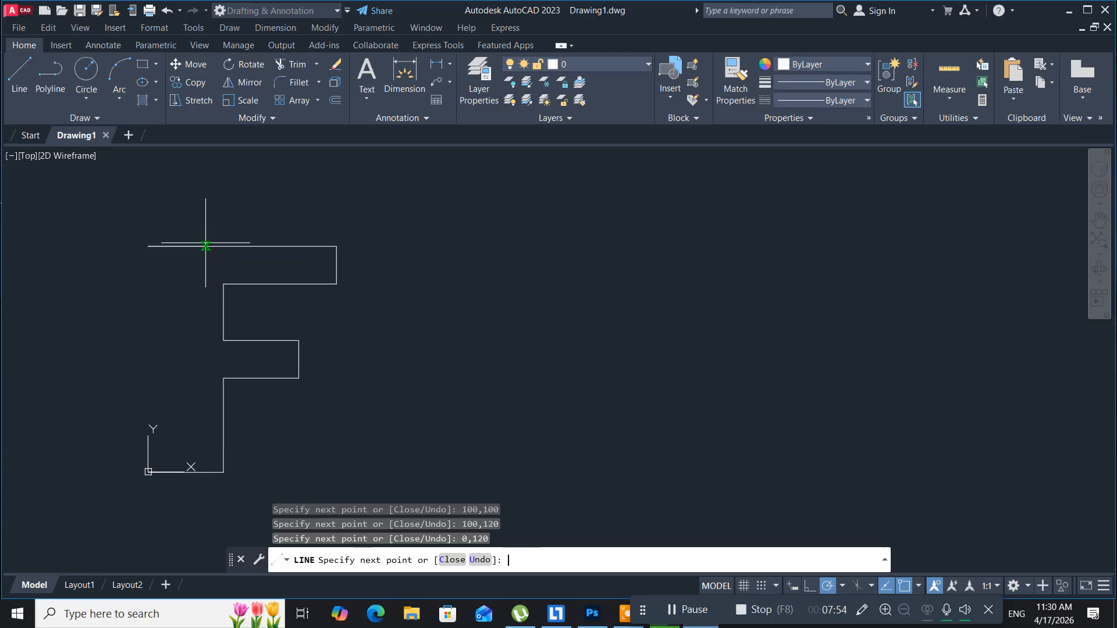
pyautogui.moveTo(89, 135)
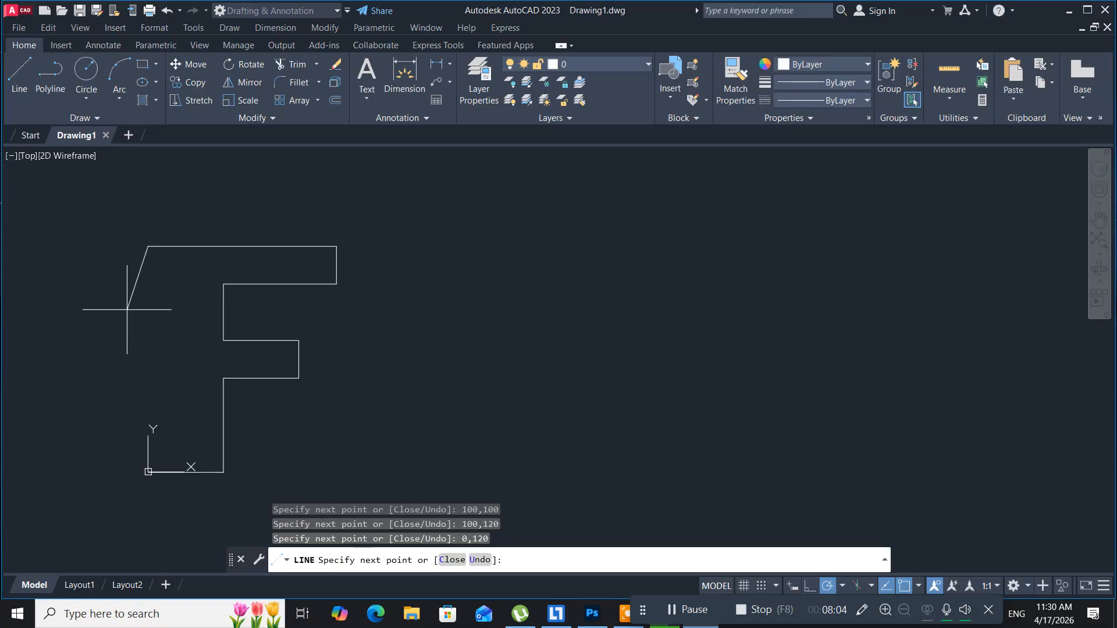
pyautogui.write('0,0')
pyautogui.press('Return')
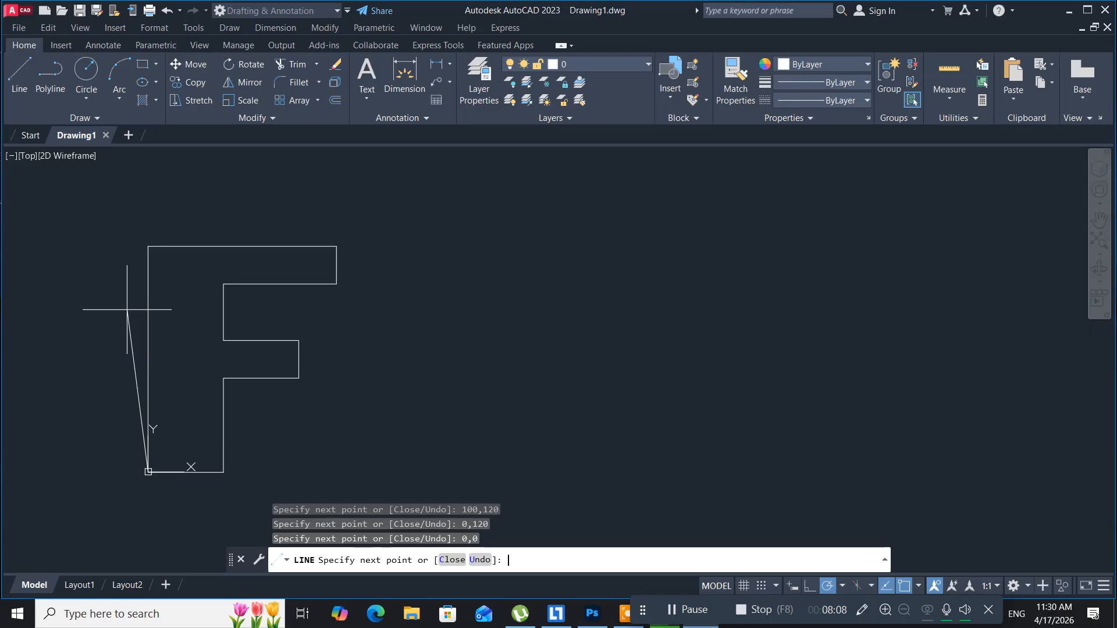
pyautogui.press('Return')
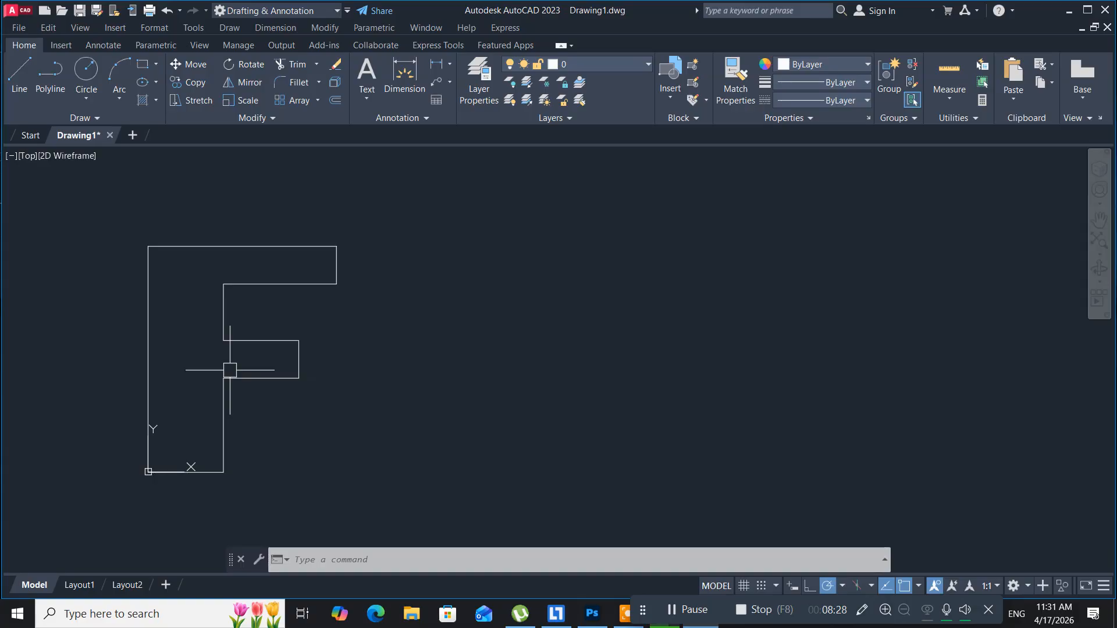
# Add a horizontal linear dimension to the F's top edge, placed just above the outline
pyautogui.click(277, 29)
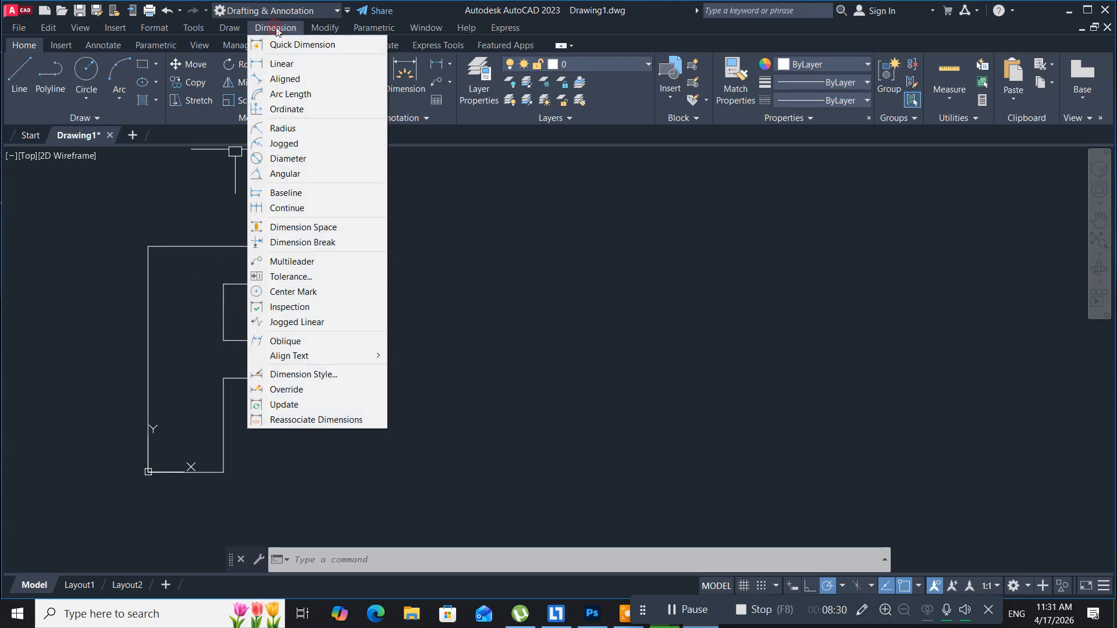
pyautogui.click(274, 65)
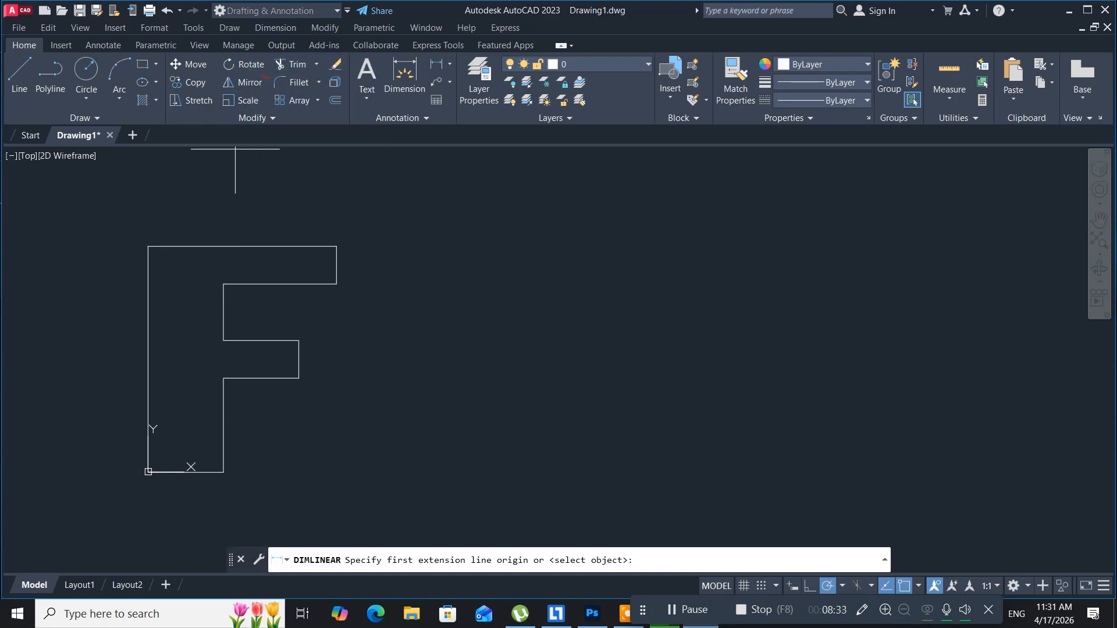
pyautogui.click(148, 247)
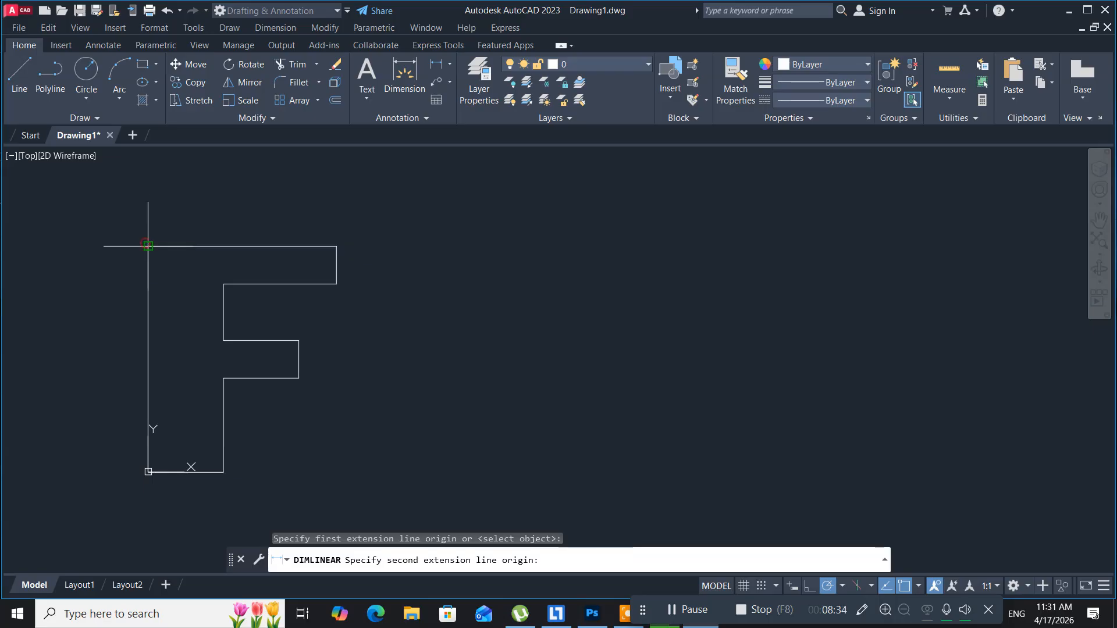
pyautogui.click(336, 247)
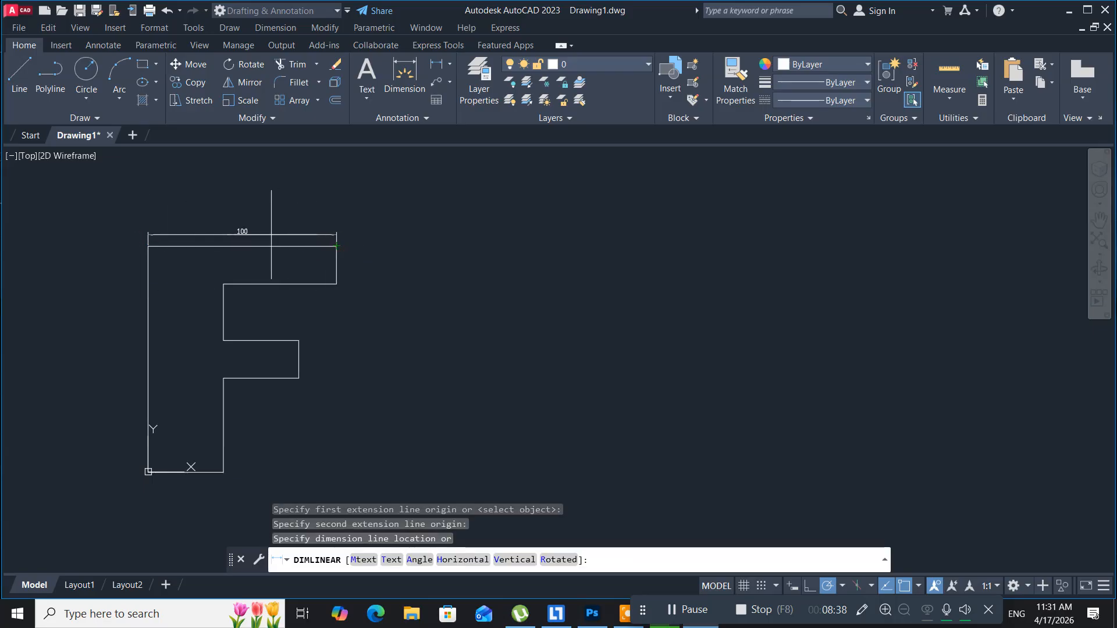
pyautogui.click(273, 235)
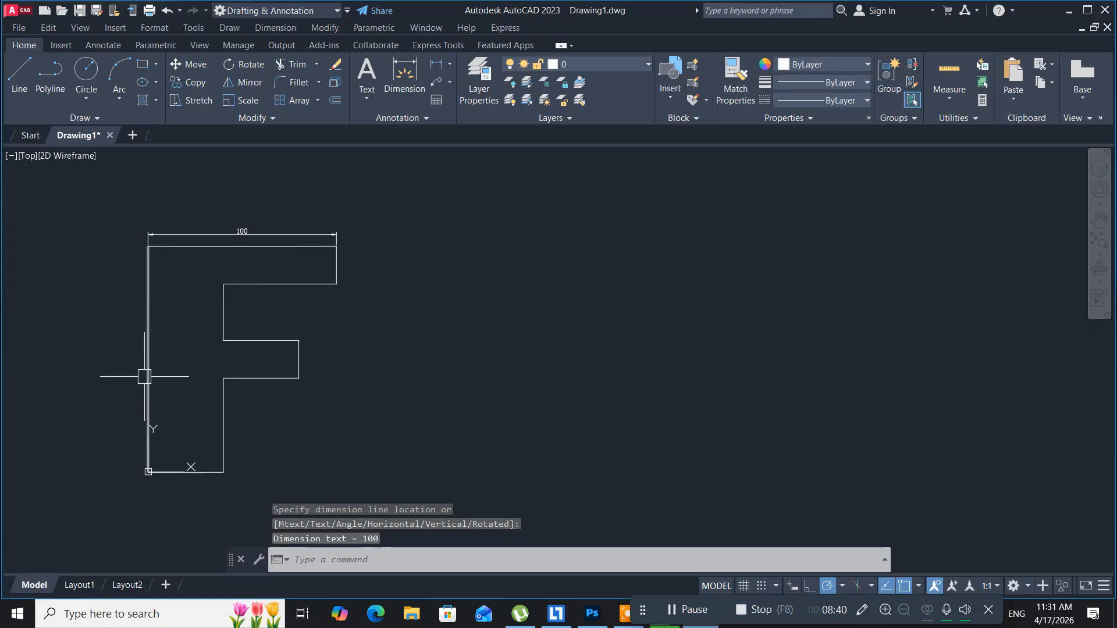
# Add a vertical linear dimension for the F's full height, placed just outside its left edge
pyautogui.click(264, 29)
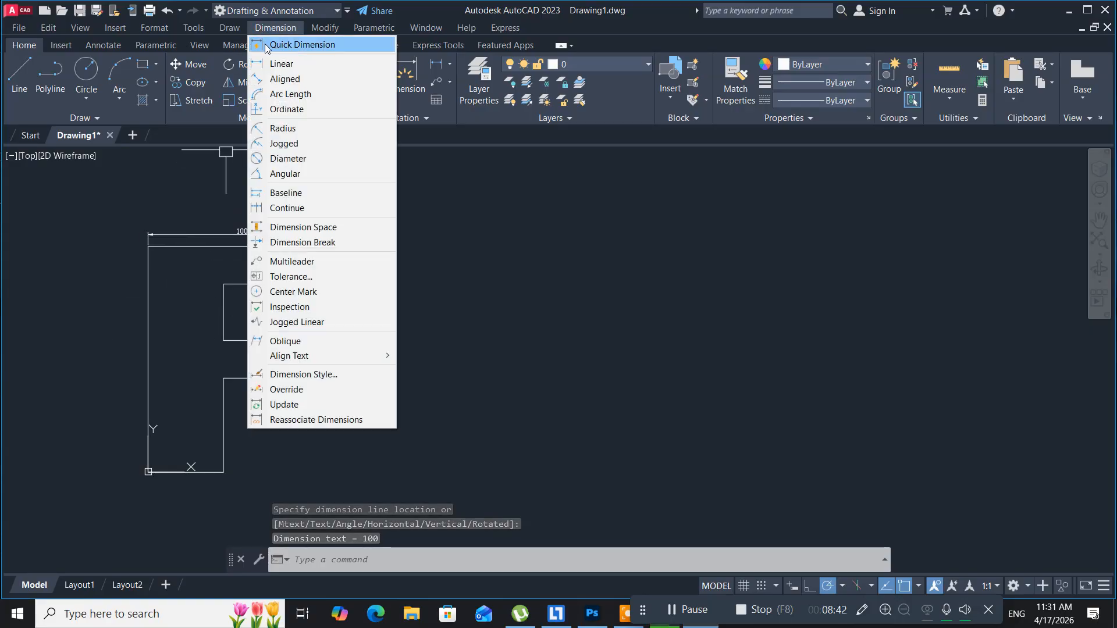
pyautogui.click(273, 63)
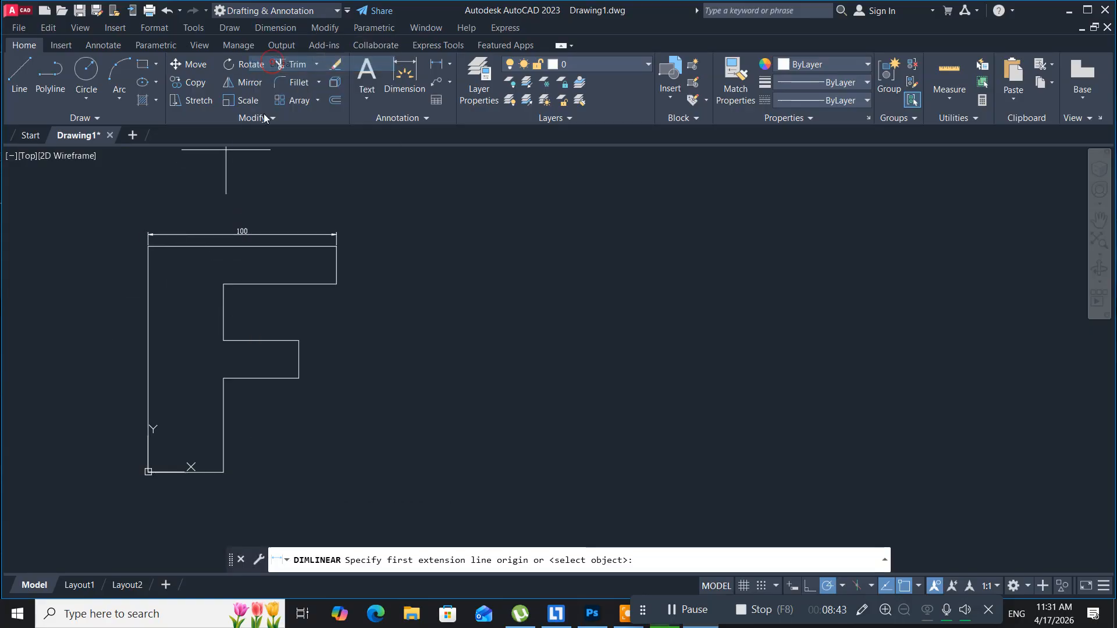
pyautogui.click(148, 472)
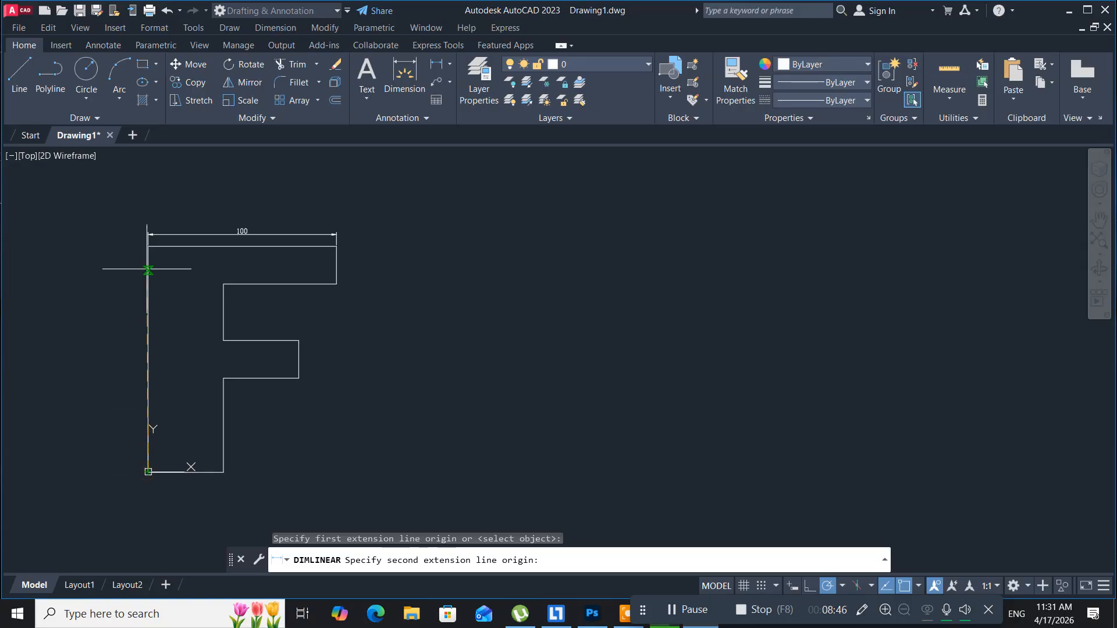
pyautogui.click(148, 246)
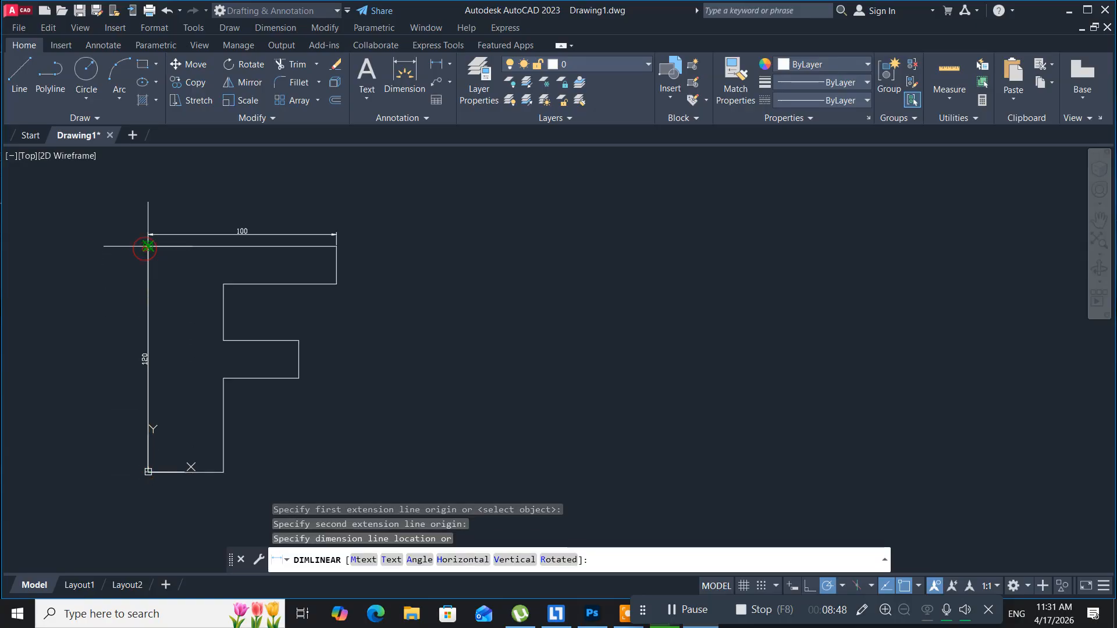
pyautogui.click(135, 260)
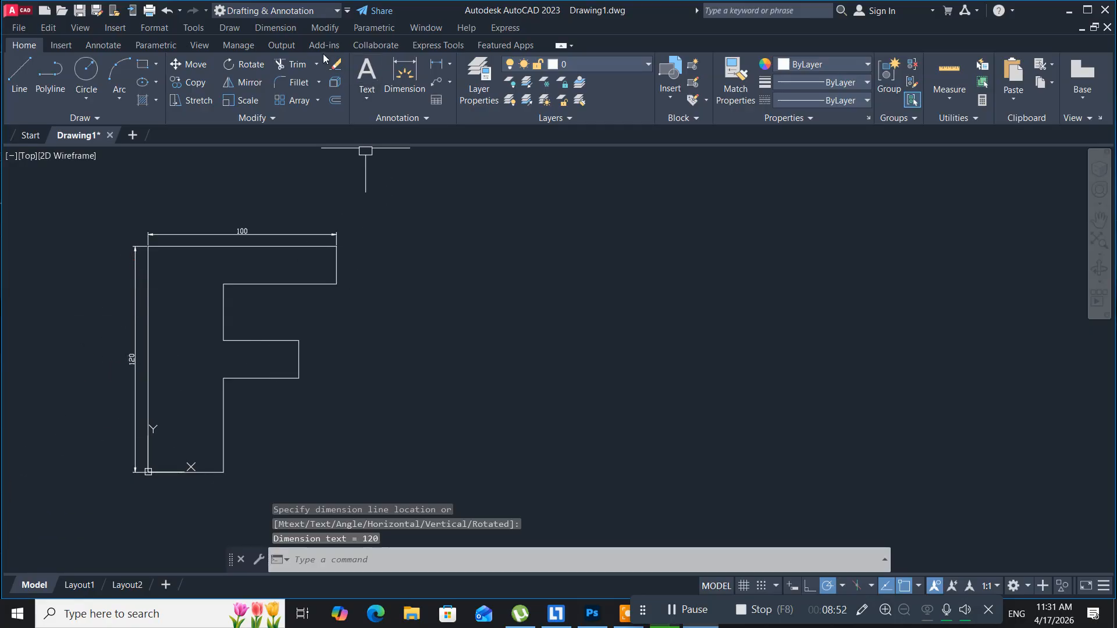
# Dimension the stem's right edge below the middle arm with a vertical linear dimension placed inside the outline
pyautogui.click(256, 29)
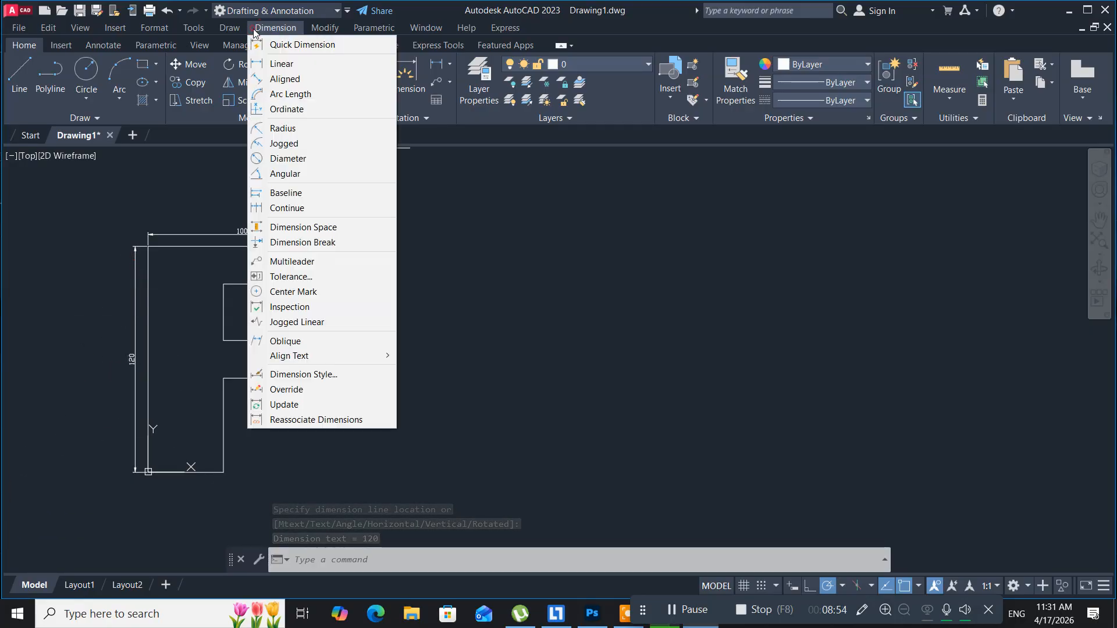
pyautogui.click(273, 64)
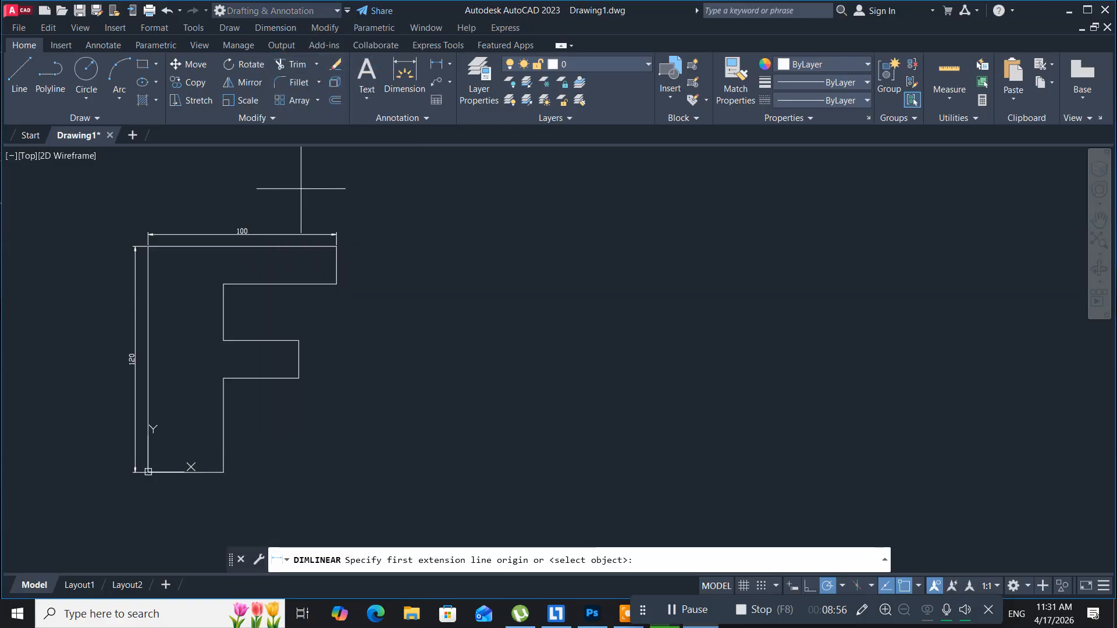
pyautogui.click(223, 471)
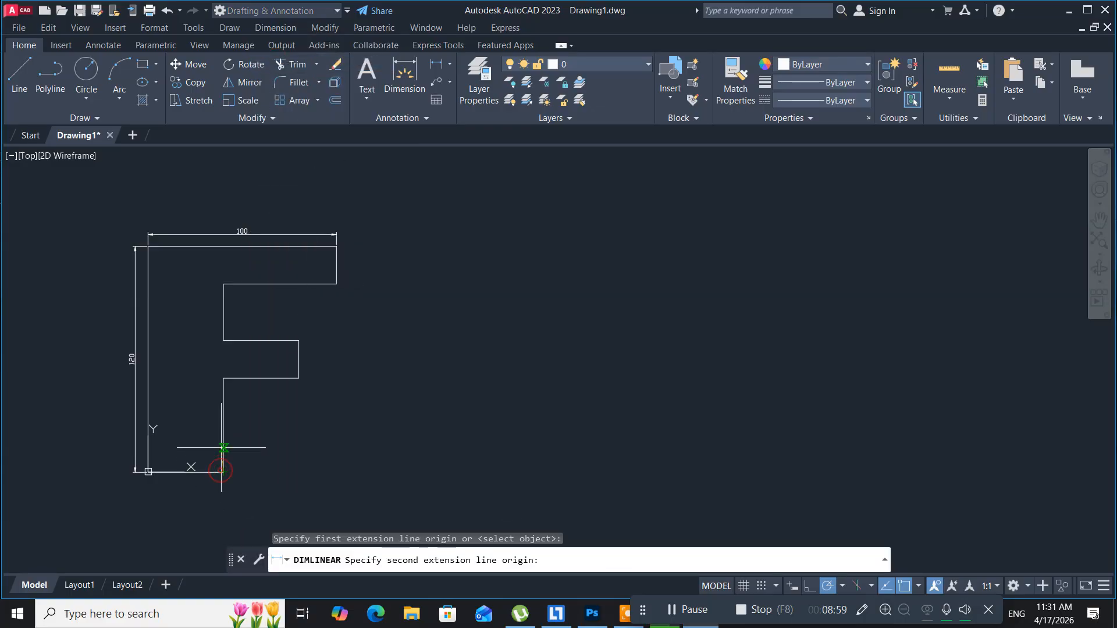
pyautogui.click(225, 379)
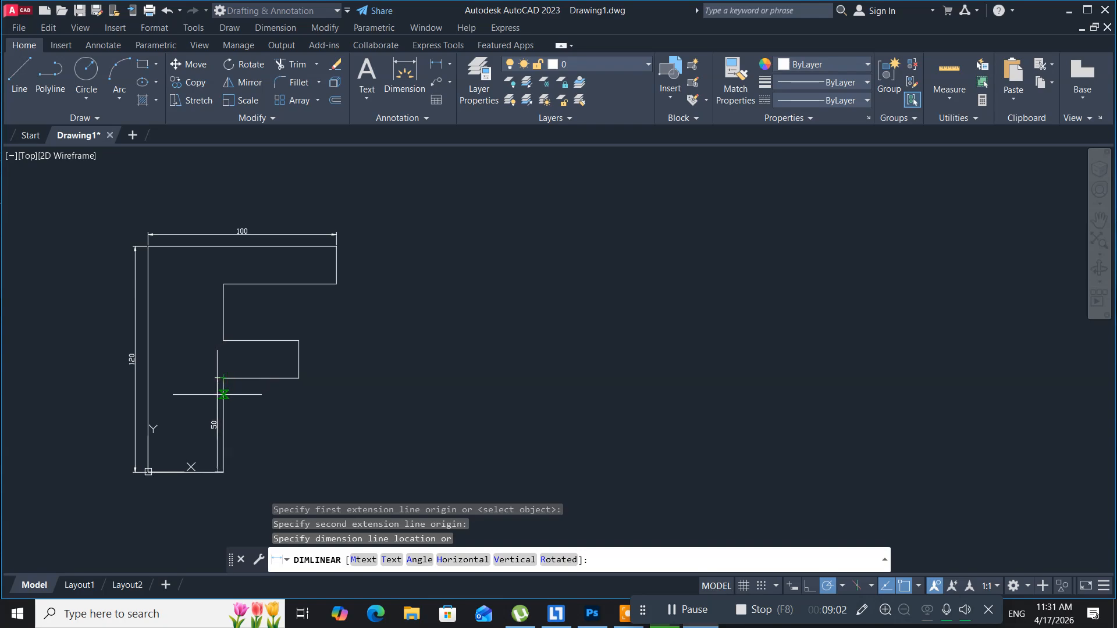
pyautogui.click(216, 395)
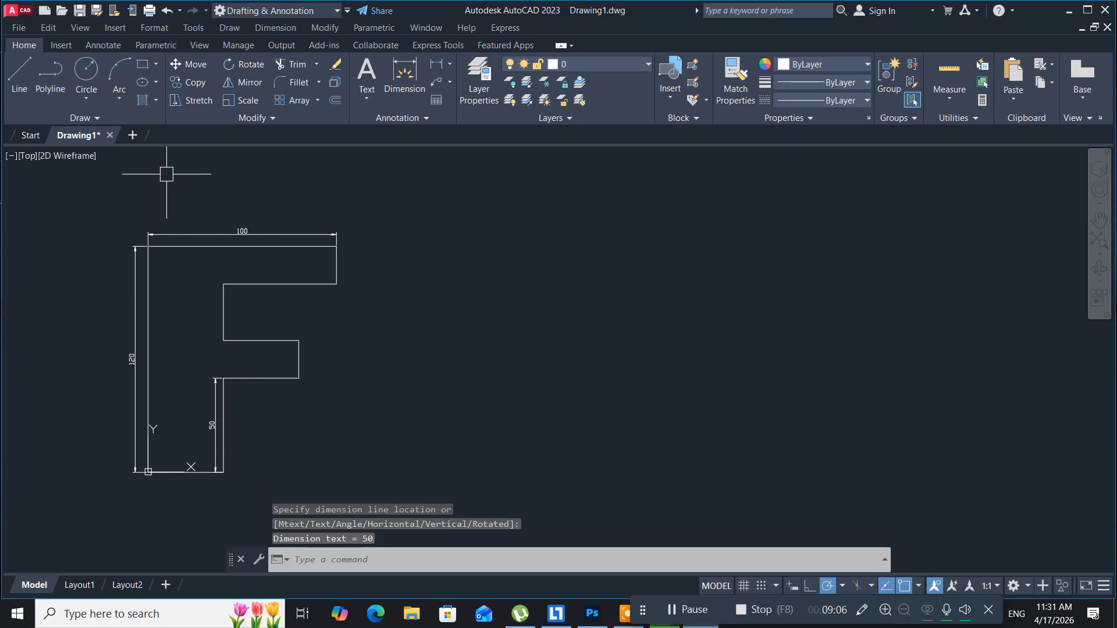
pyautogui.write('dli')
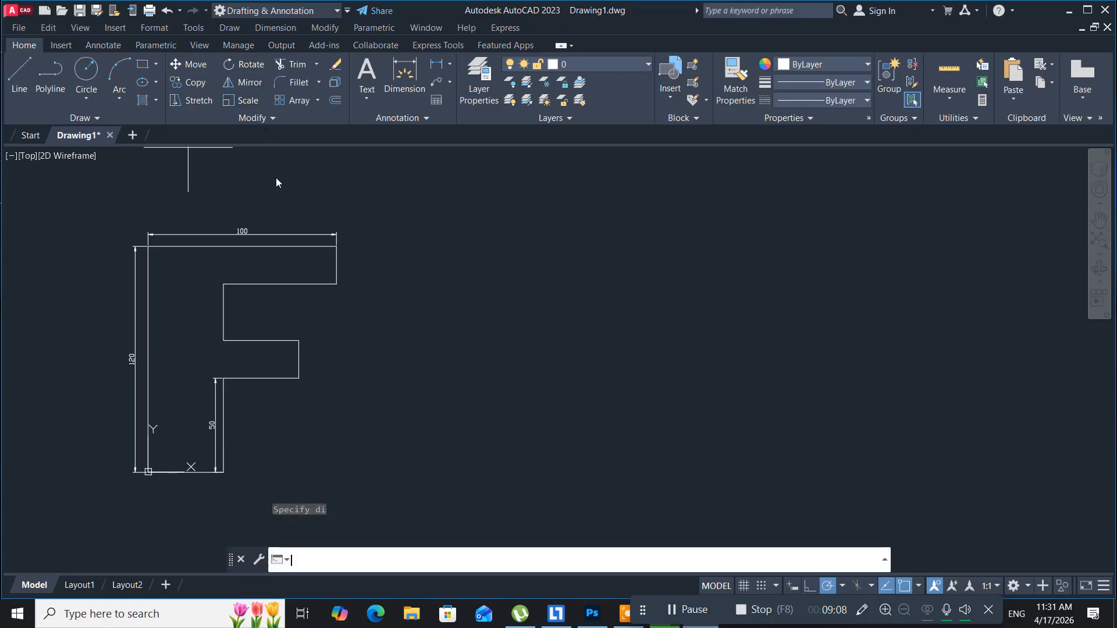
pyautogui.press('Return')
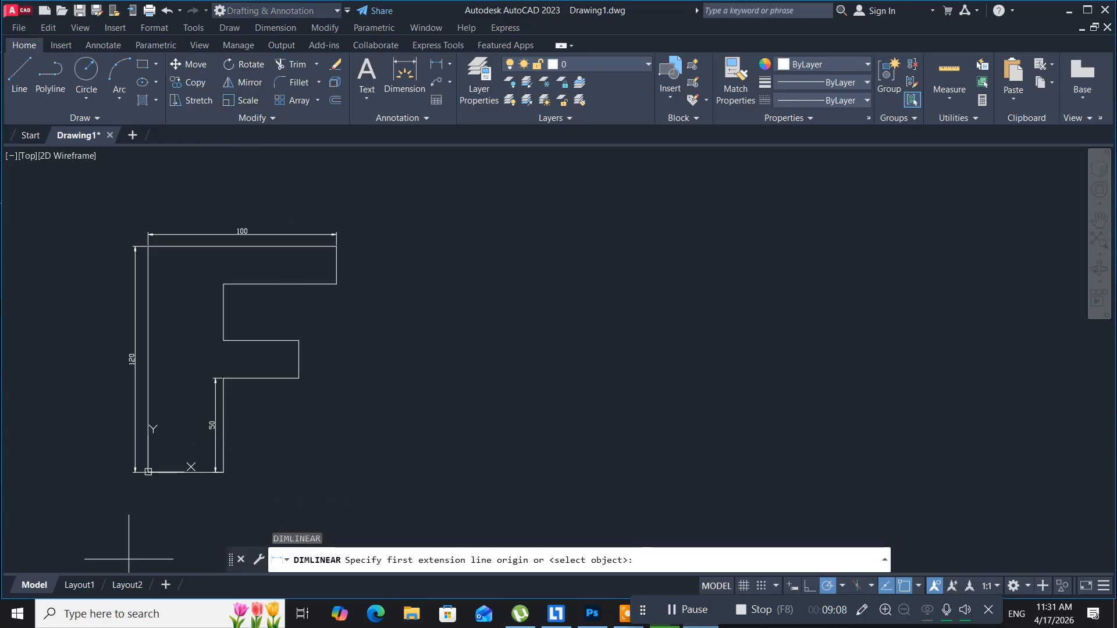
pyautogui.click(149, 471)
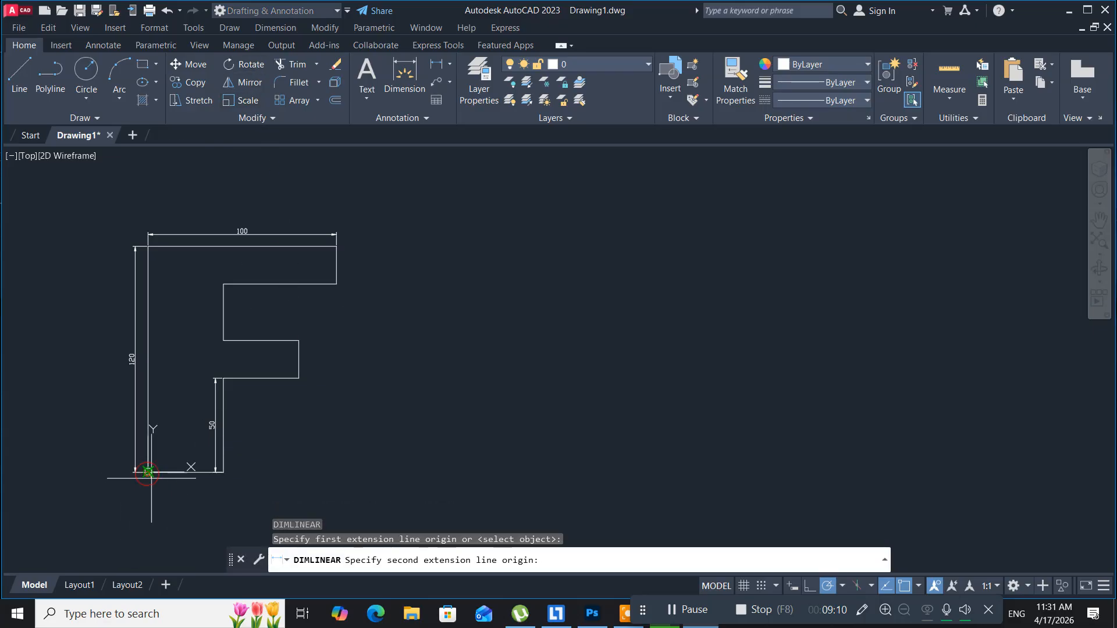
pyautogui.click(215, 470)
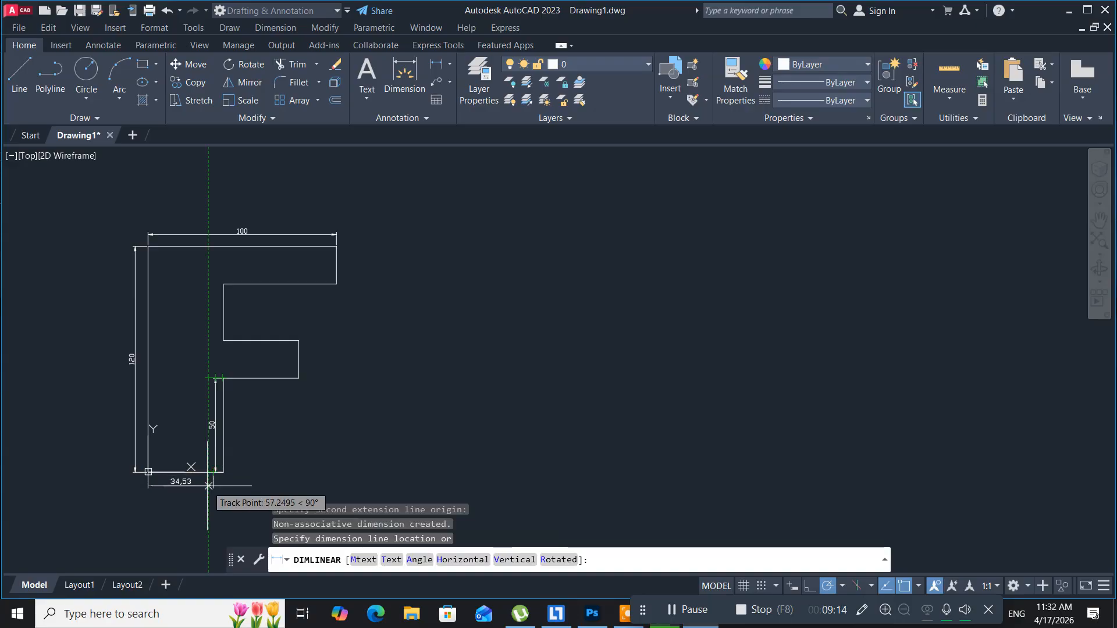
pyautogui.press('Escape')
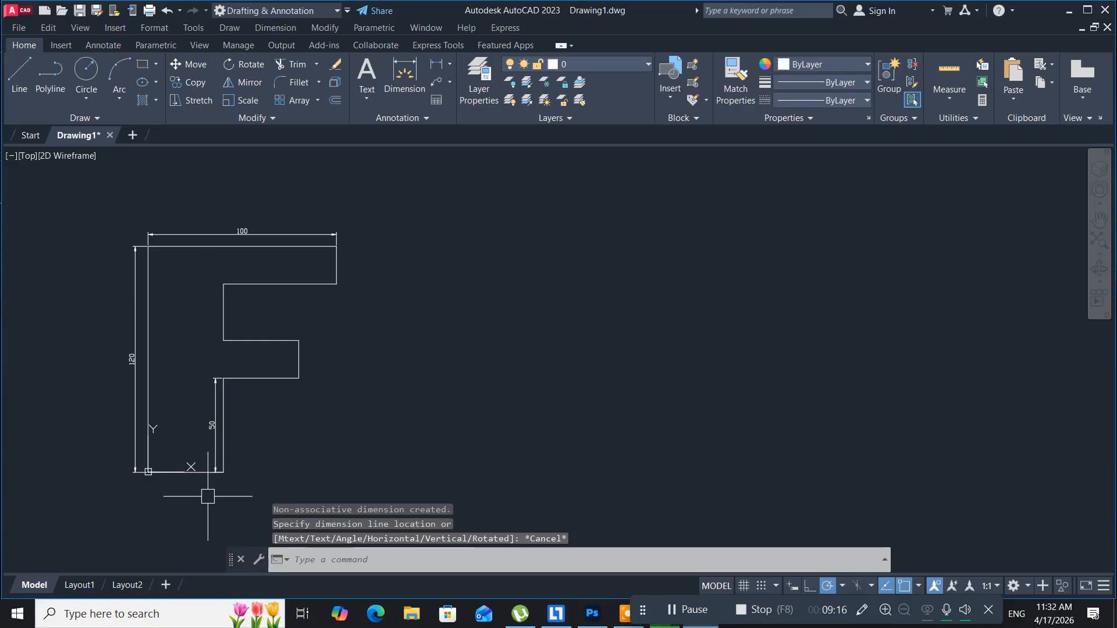
# Add a horizontal linear dimension to the stem's bottom edge, placed just below the outline
pyautogui.scroll(4, 208, 495)
pyautogui.moveTo(199, 489); pyautogui.dragTo(280, 477, button='middle')
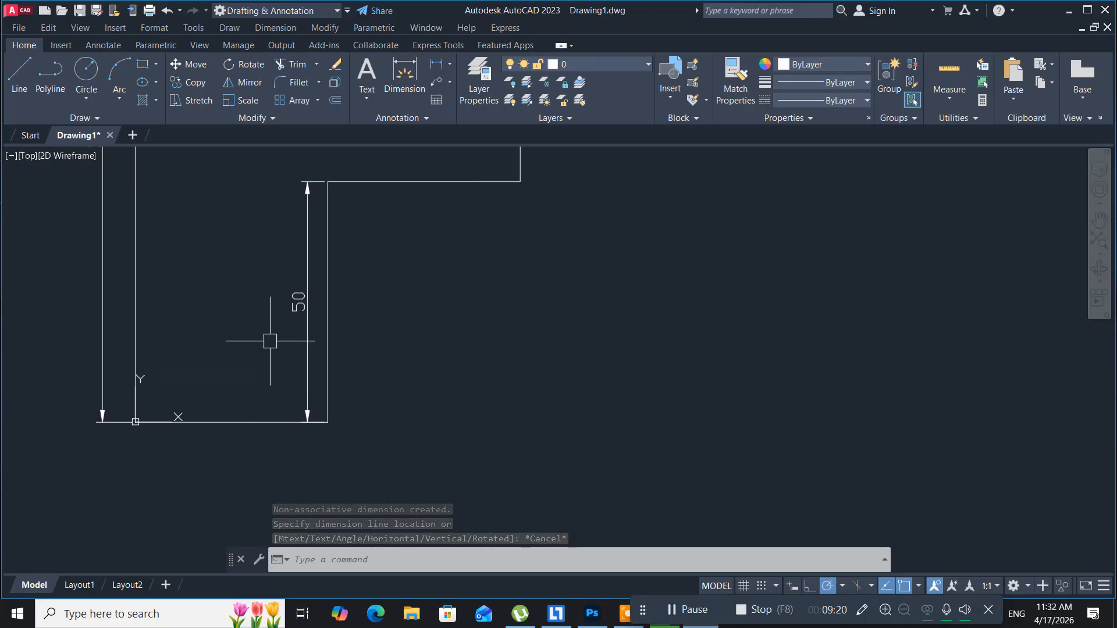
pyautogui.click(275, 28)
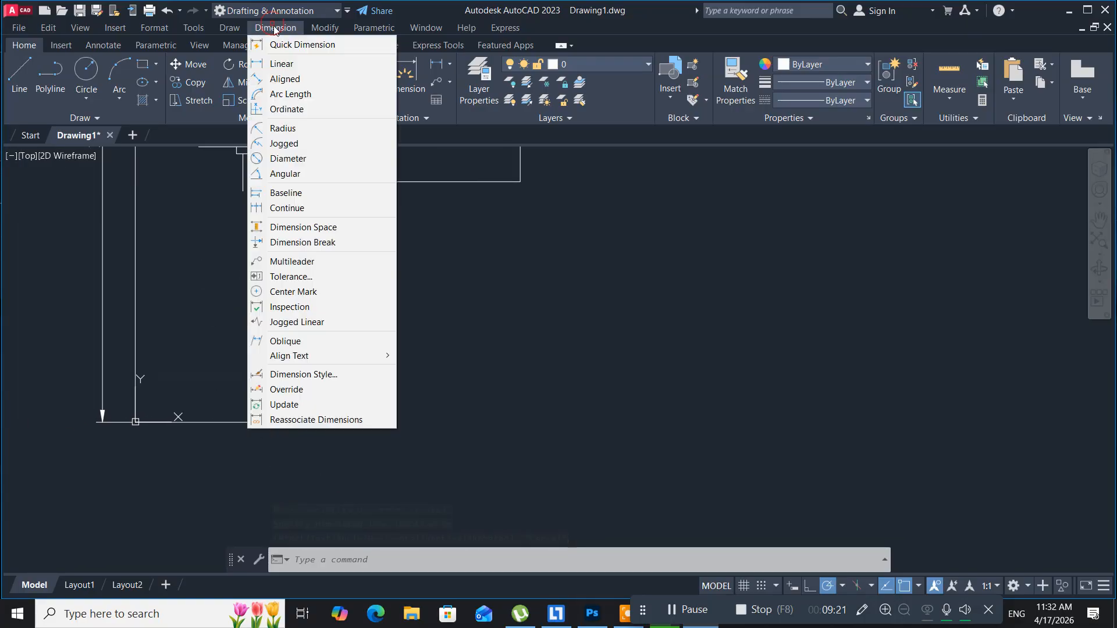
pyautogui.click(285, 63)
pyautogui.click(136, 422)
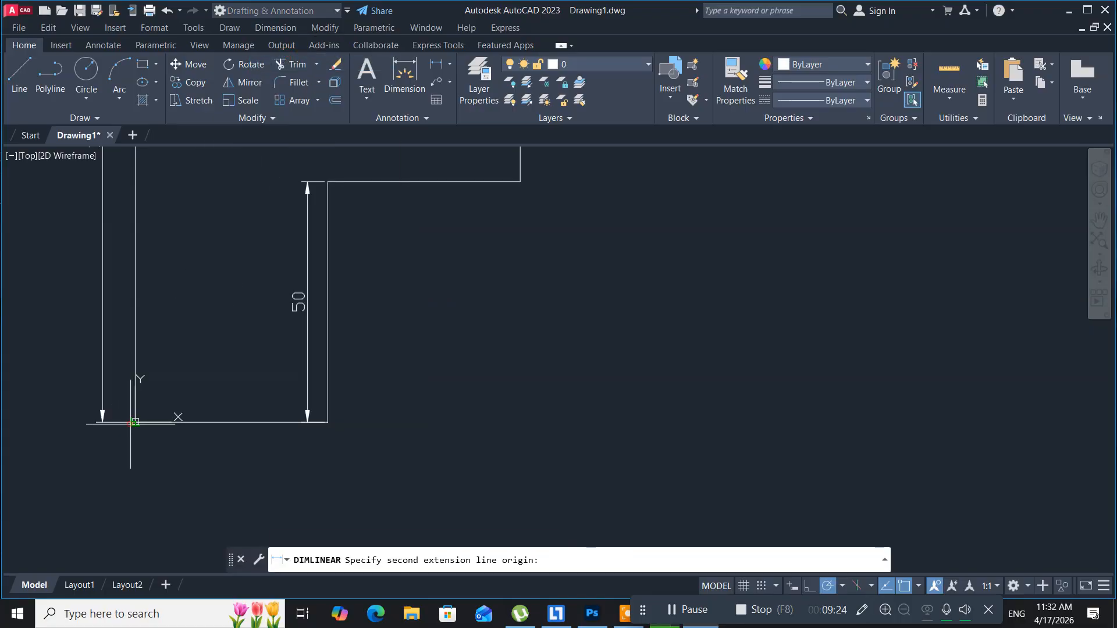
pyautogui.click(326, 421)
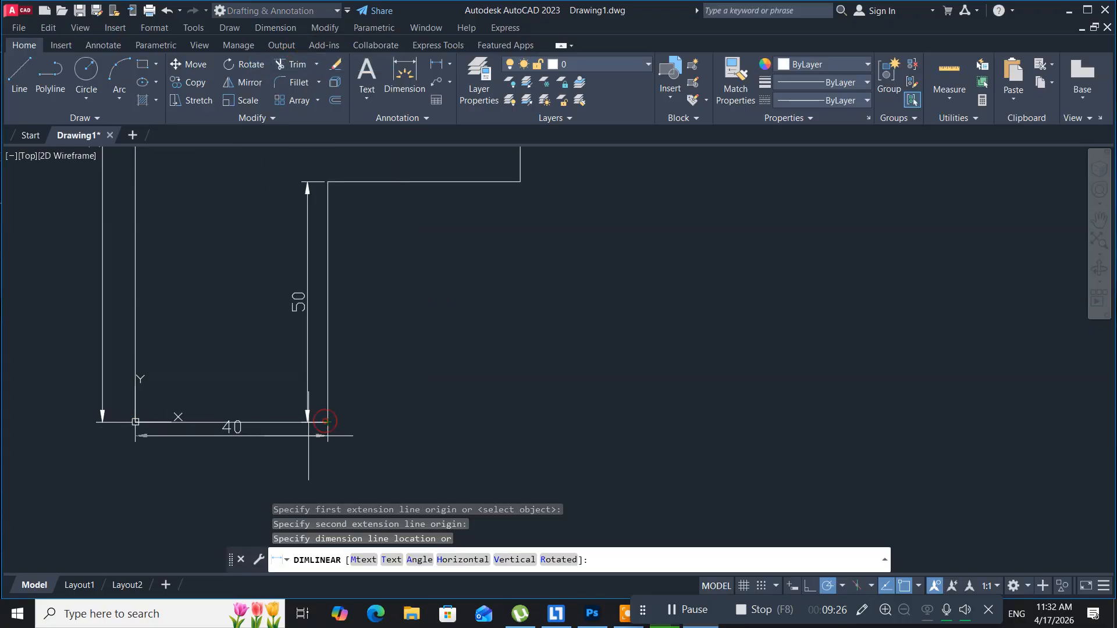
pyautogui.click(298, 449)
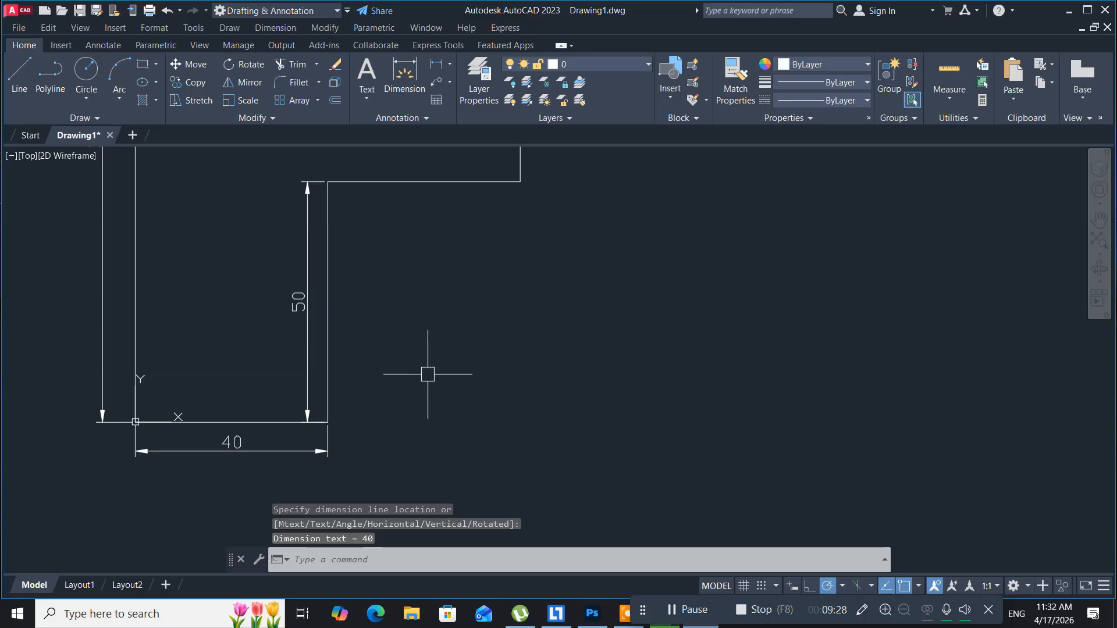
# Dimension the middle arm's end edge with a vertical linear dimension placed just outside the arm
pyautogui.scroll(-3, 427, 375)
pyautogui.moveTo(436, 346); pyautogui.dragTo(361, 417, button='middle')
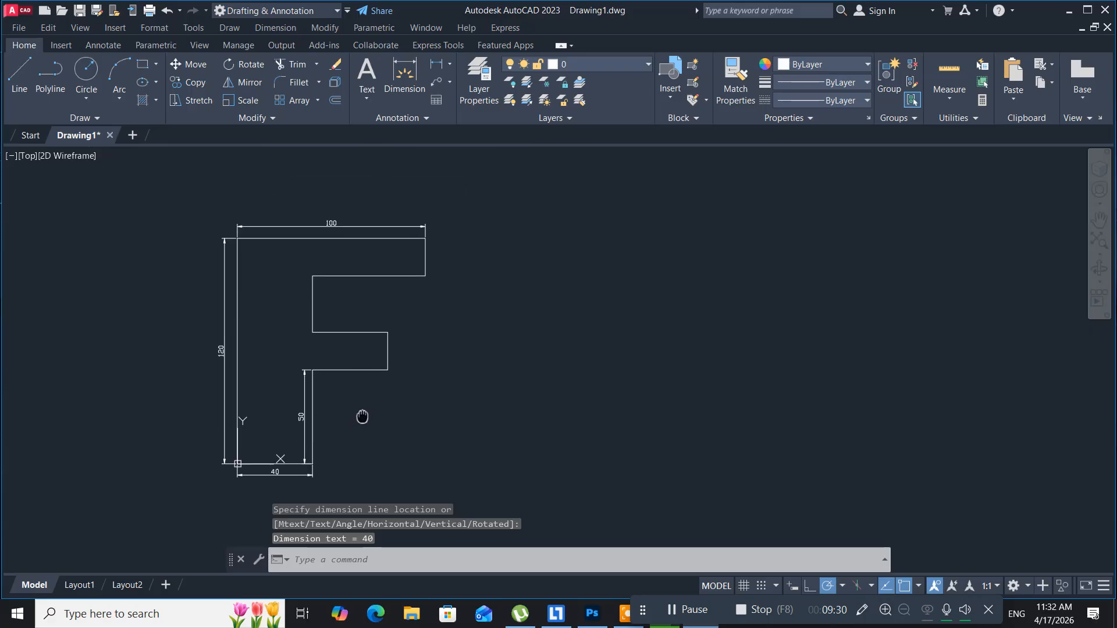
pyautogui.scroll(2, 364, 412)
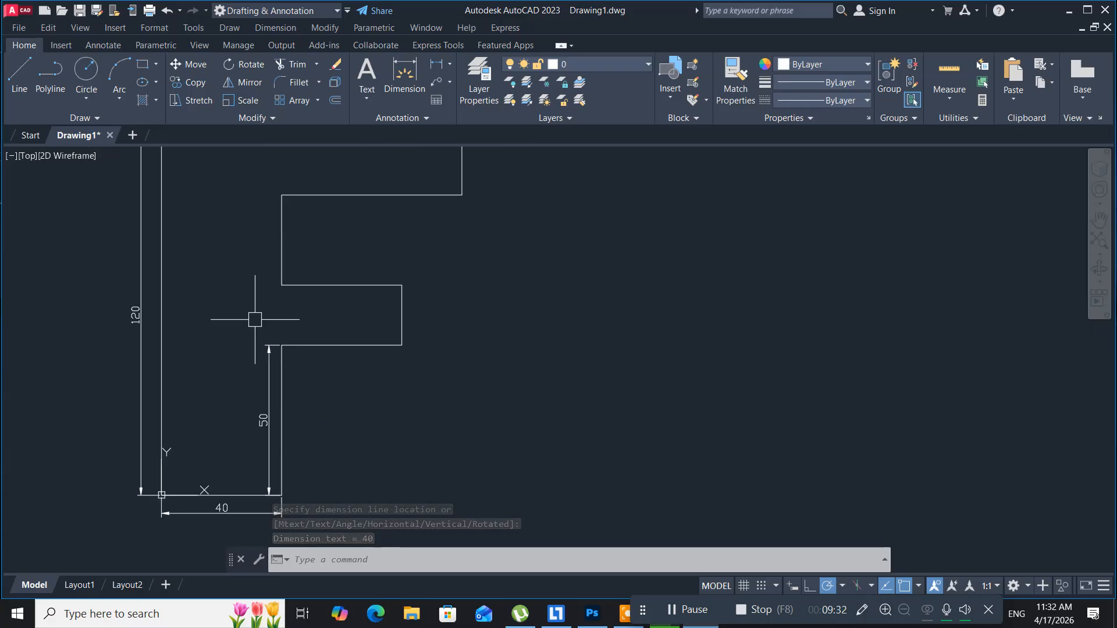
pyautogui.click(278, 27)
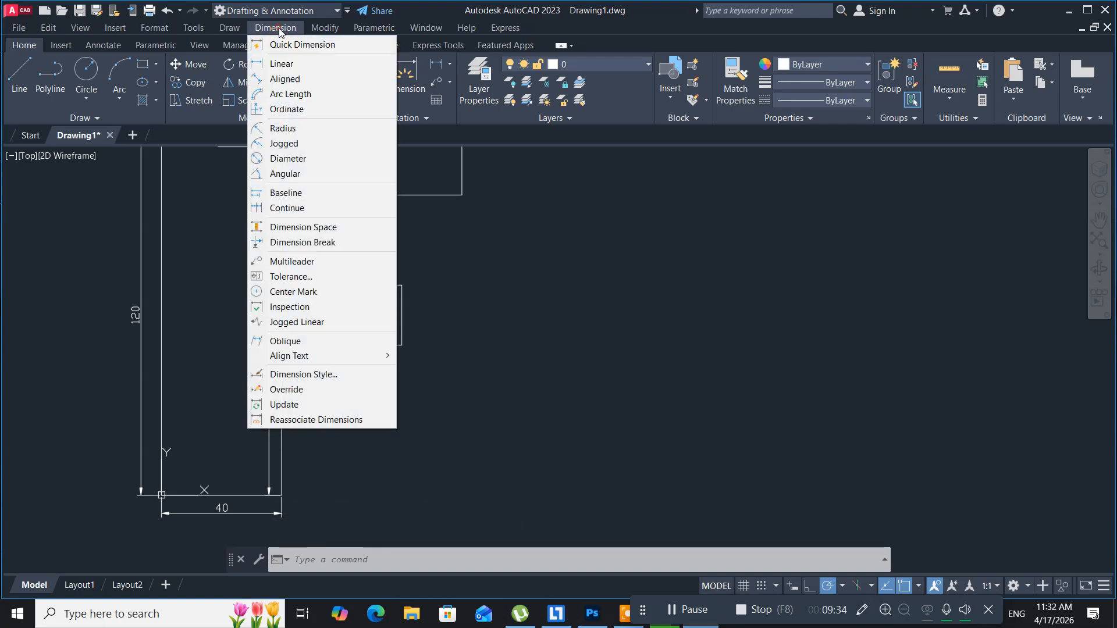
pyautogui.click(289, 65)
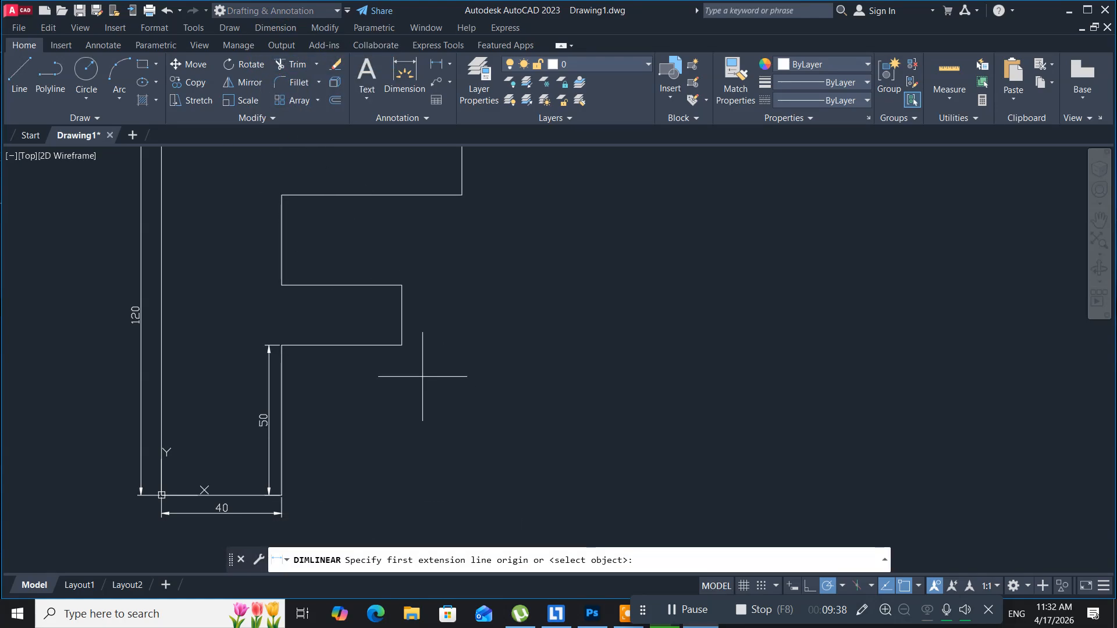
pyautogui.click(401, 285)
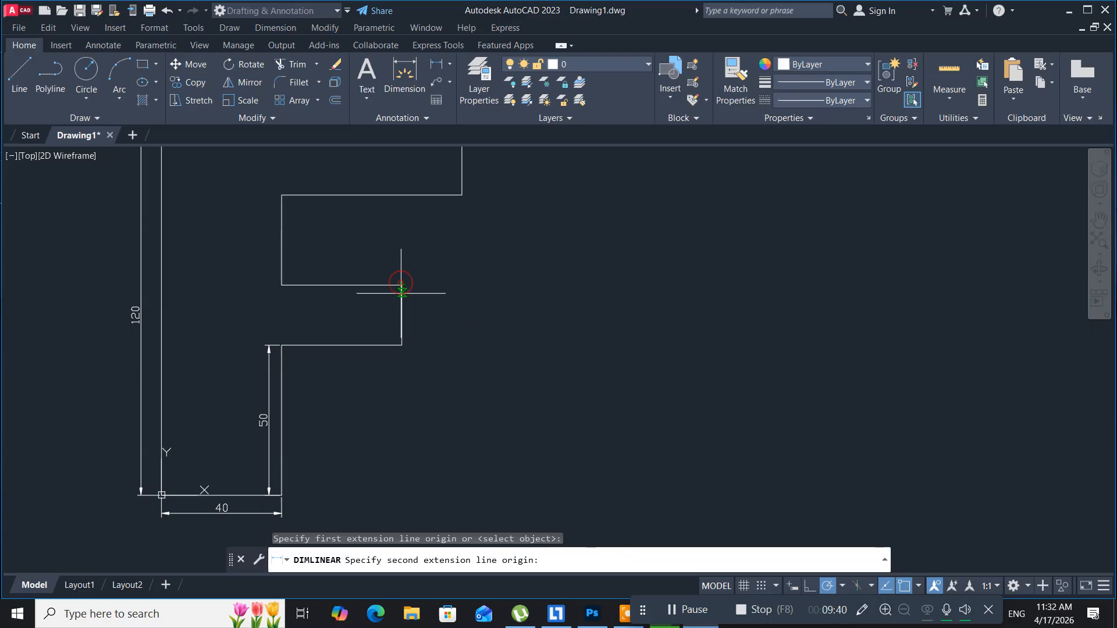
pyautogui.click(402, 346)
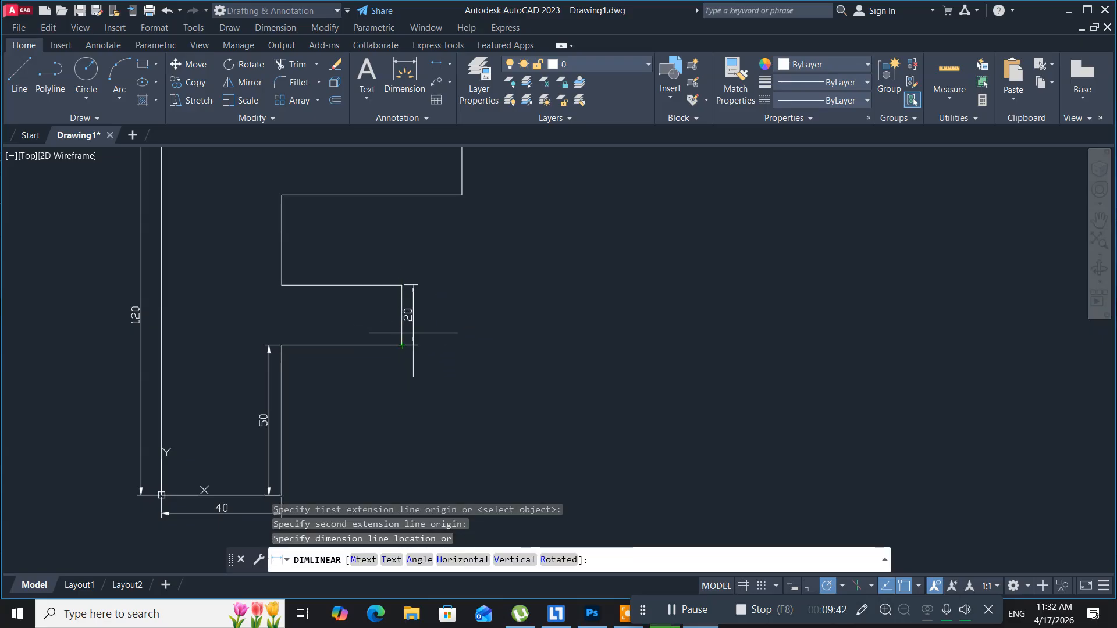
pyautogui.click(420, 330)
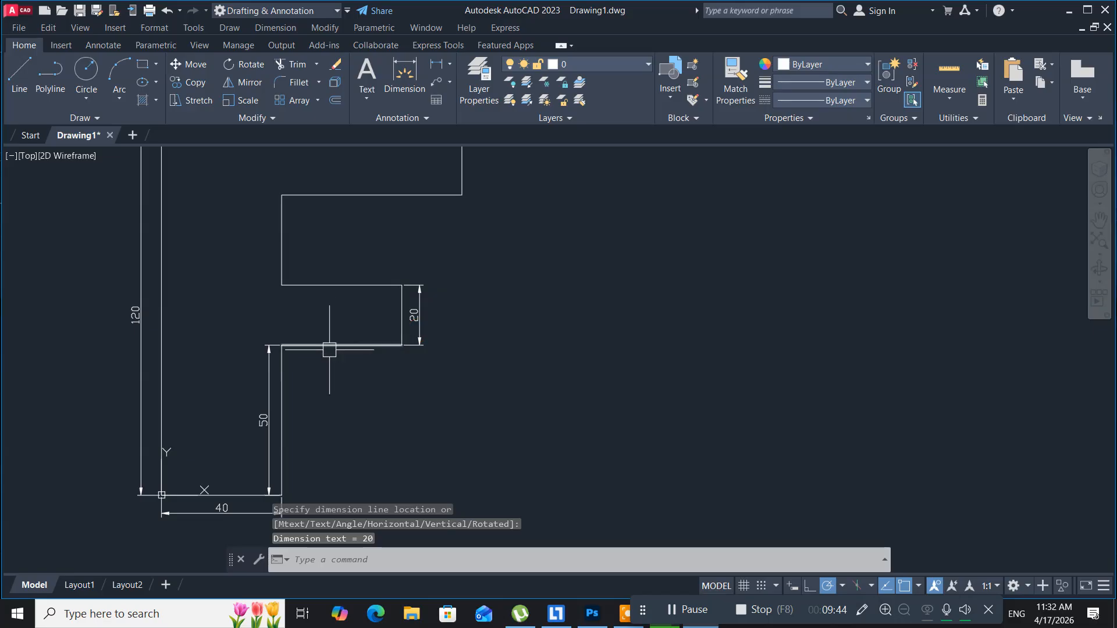
# Add a vertical linear dimension to the stem edge between the two arms, placed inside the outline
pyautogui.moveTo(323, 367); pyautogui.dragTo(314, 396, button='middle')
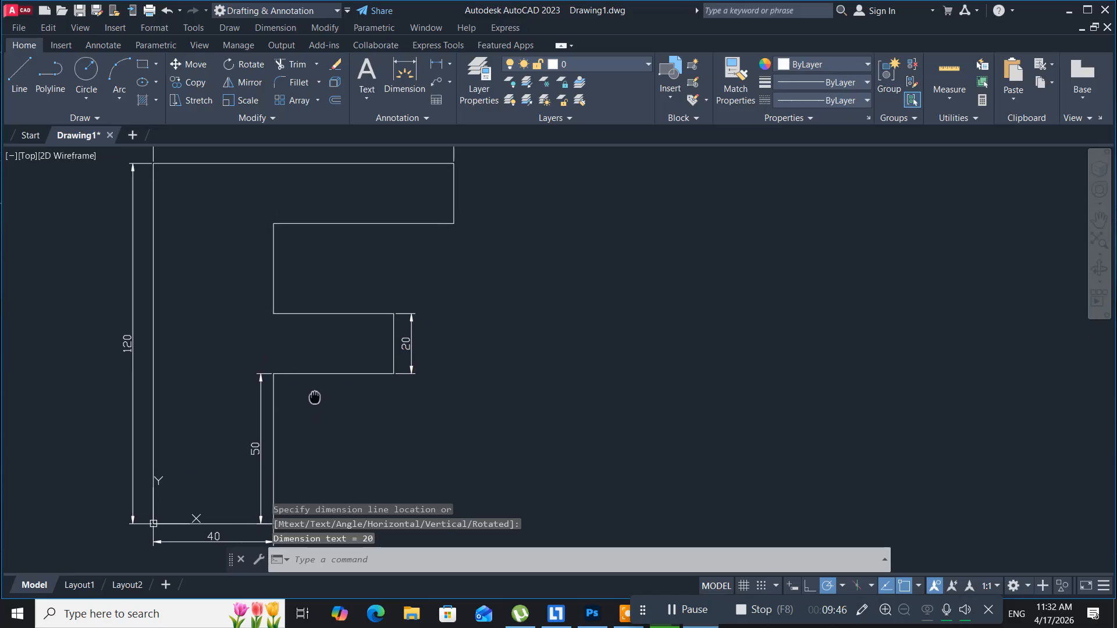
pyautogui.click(281, 29)
pyautogui.click(284, 64)
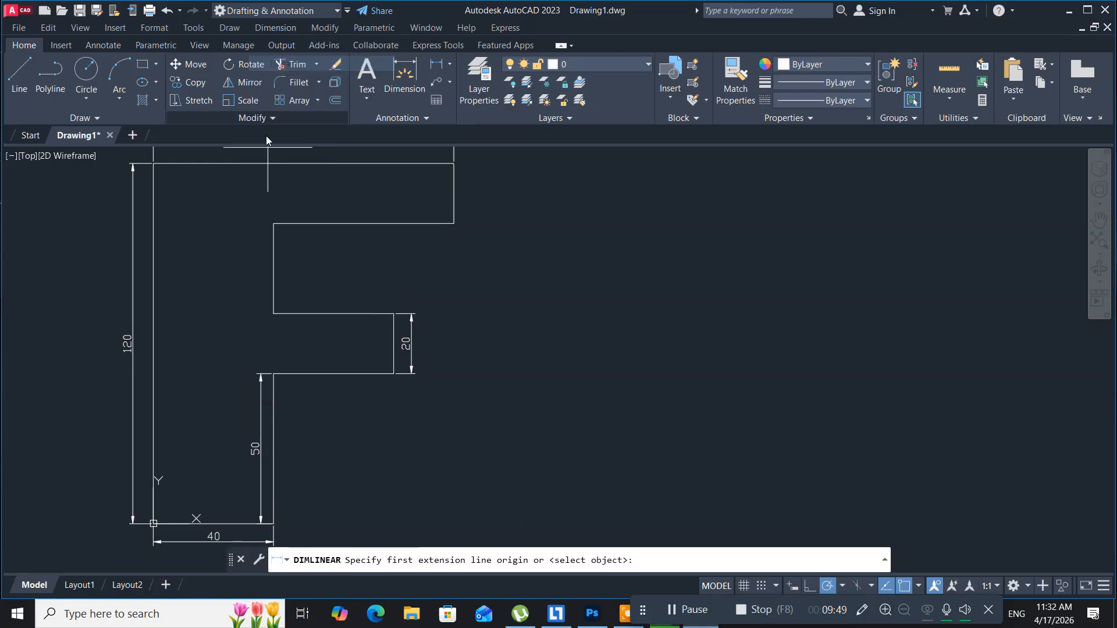
pyautogui.click(274, 223)
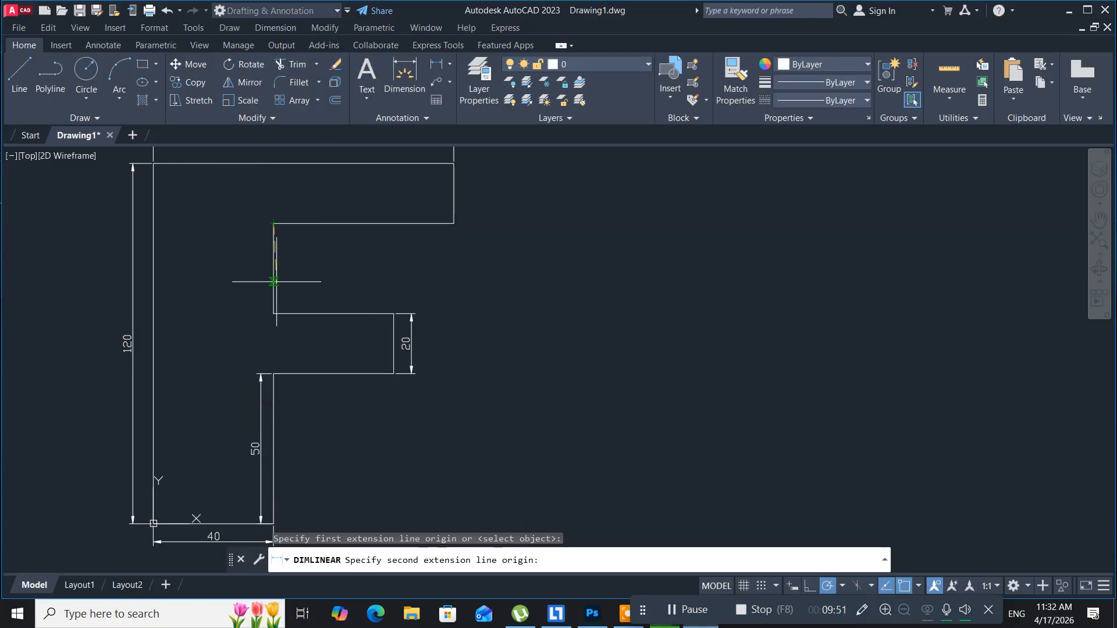
pyautogui.click(273, 314)
pyautogui.click(253, 318)
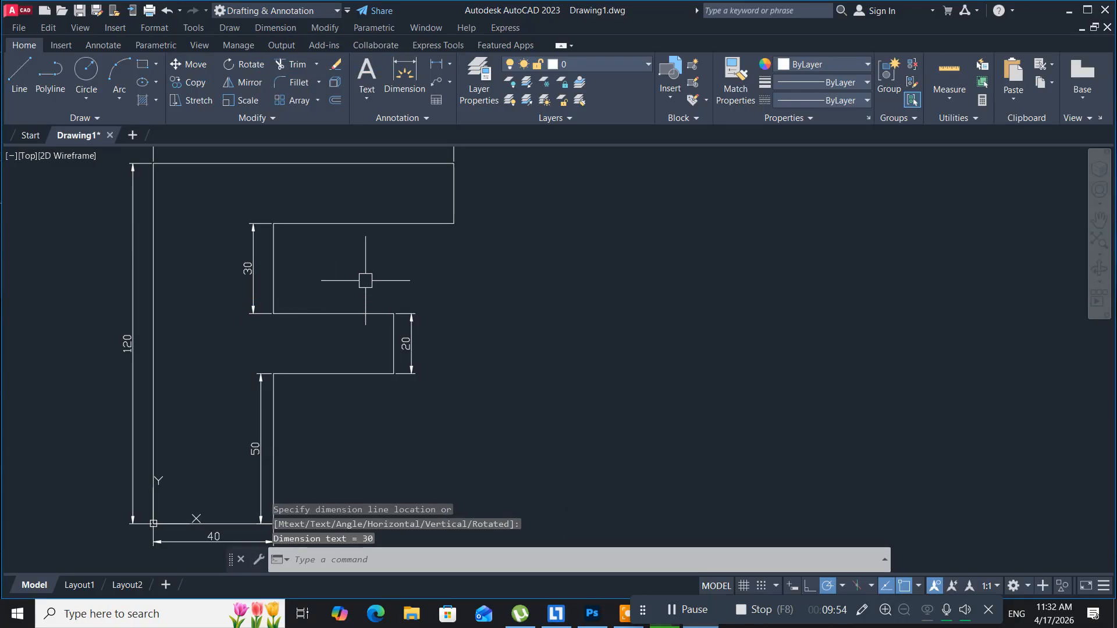
# Dimension the top arm's lower edge with a horizontal linear dimension placed inside the arm
pyautogui.scroll(-2, 365, 280)
pyautogui.moveTo(365, 281); pyautogui.dragTo(339, 297, button='middle')
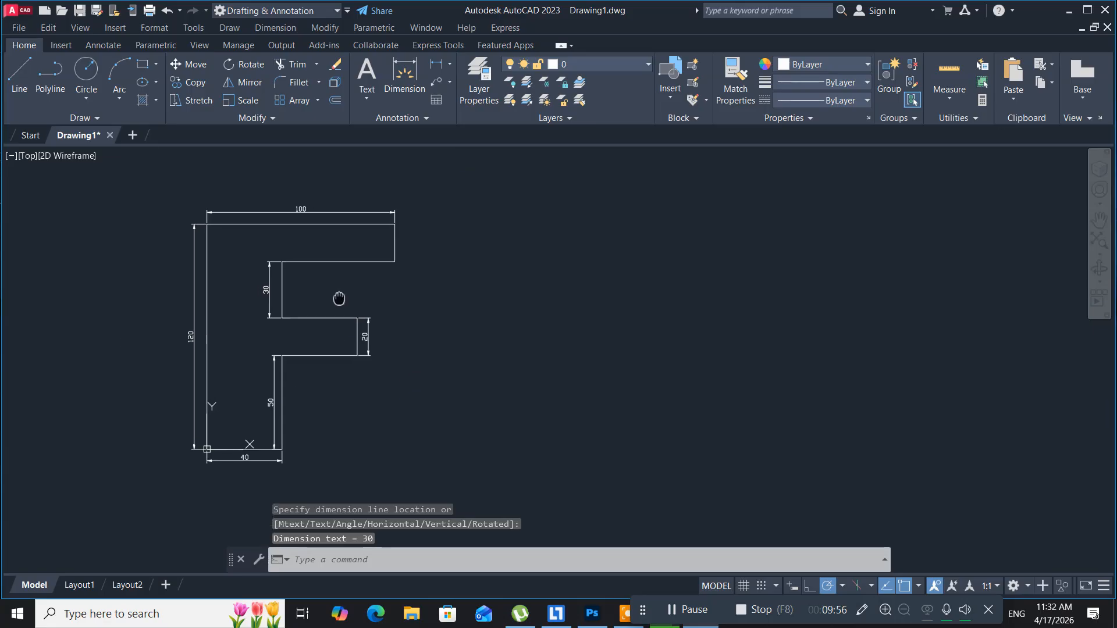
pyautogui.click(275, 28)
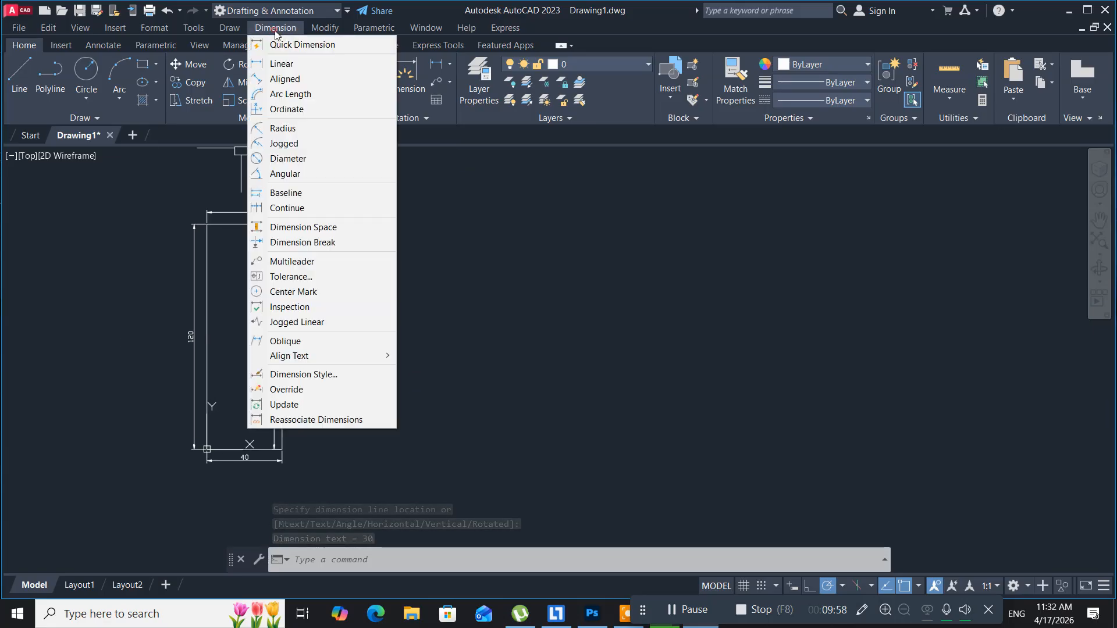
pyautogui.click(285, 64)
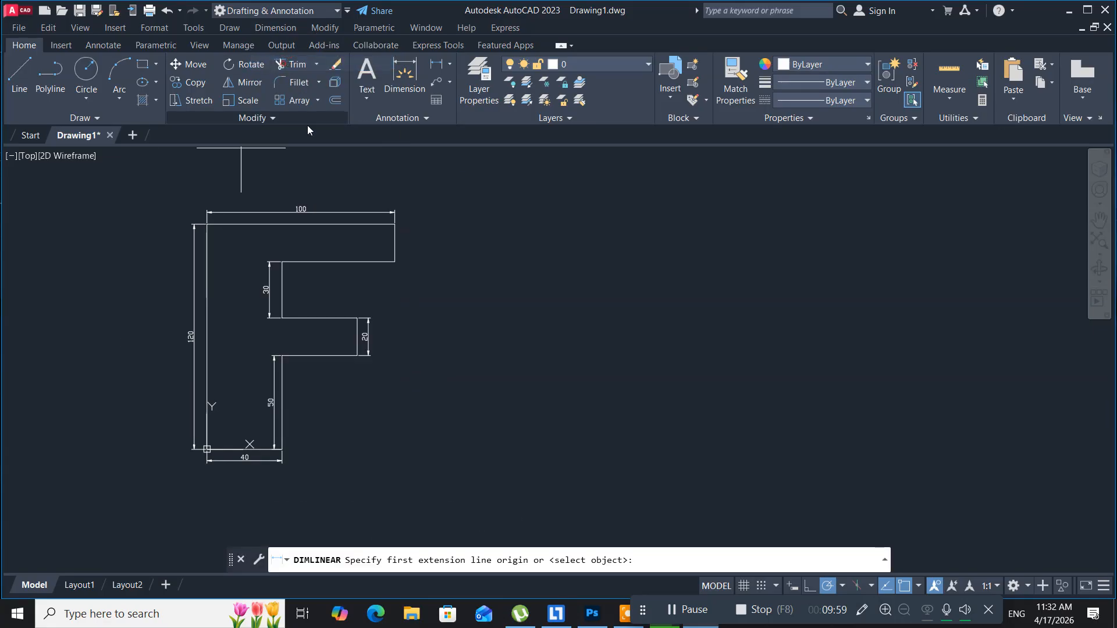
pyautogui.click(282, 261)
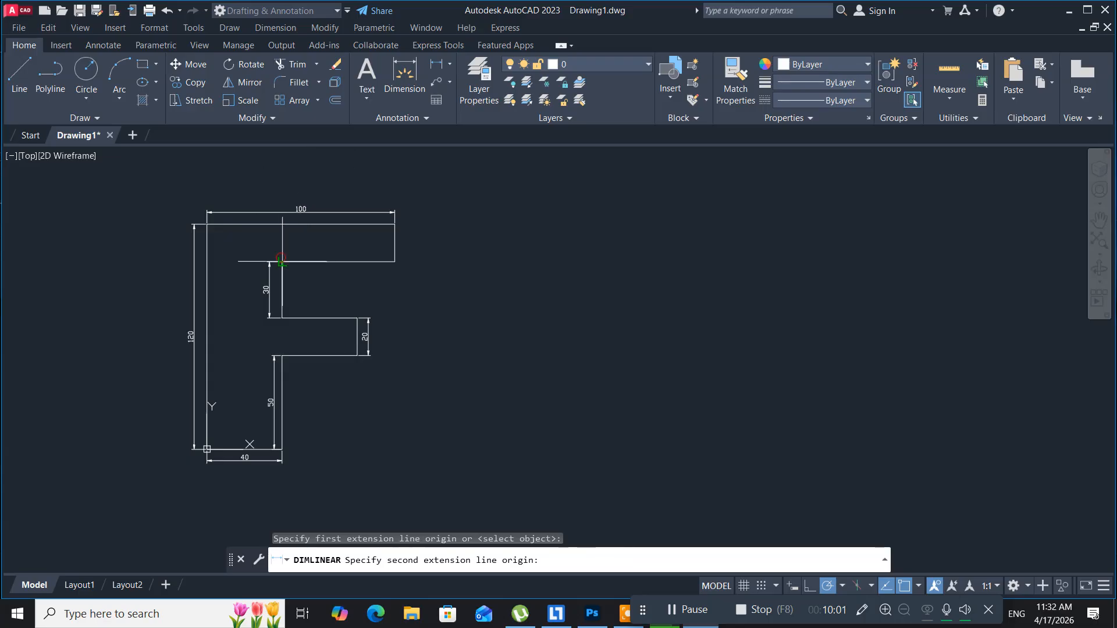
pyautogui.click(395, 261)
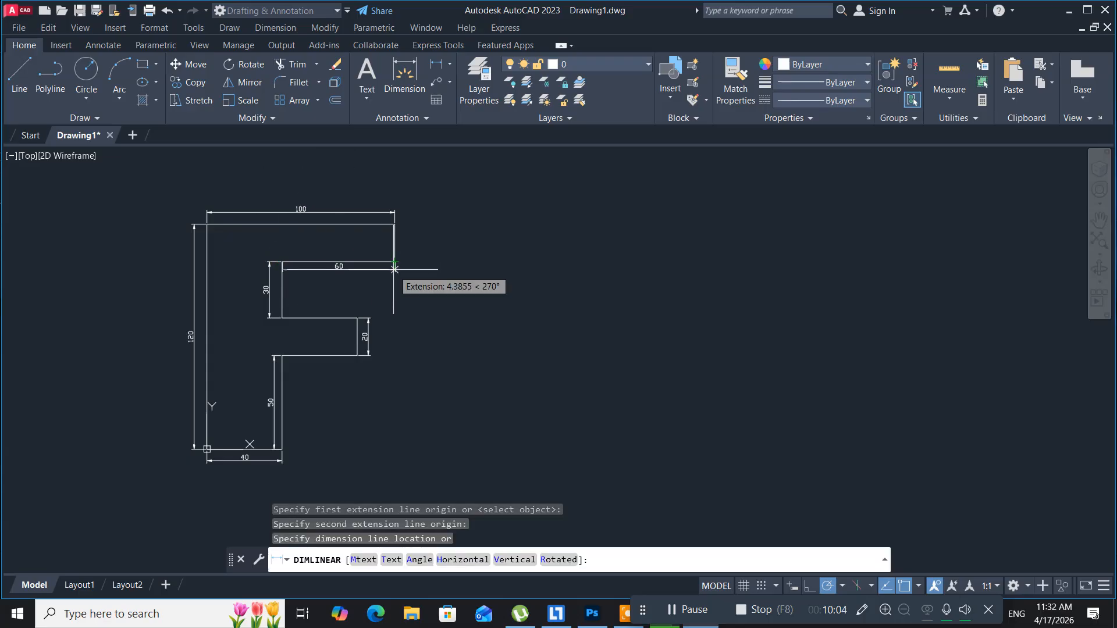
pyautogui.click(394, 250)
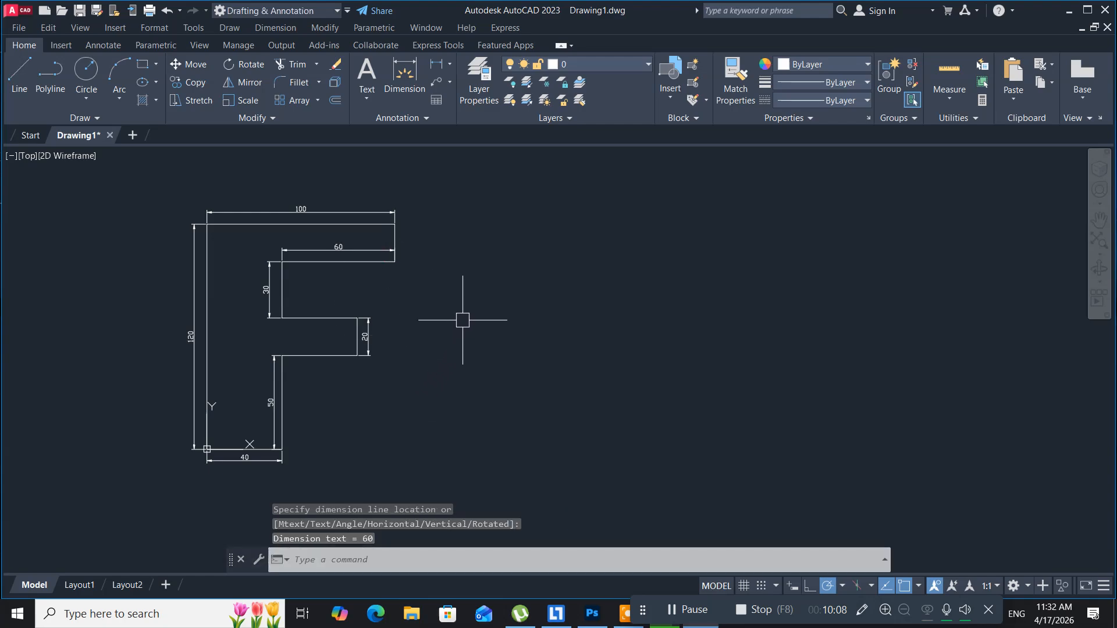
# Modify the ISO-25 dimension style to a text height of 6 and close the Dimension Style Manager
pyautogui.moveTo(462, 319); pyautogui.dragTo(439, 321, button='middle')
pyautogui.moveTo(425, 331); pyautogui.dragTo(423, 331, button='middle')
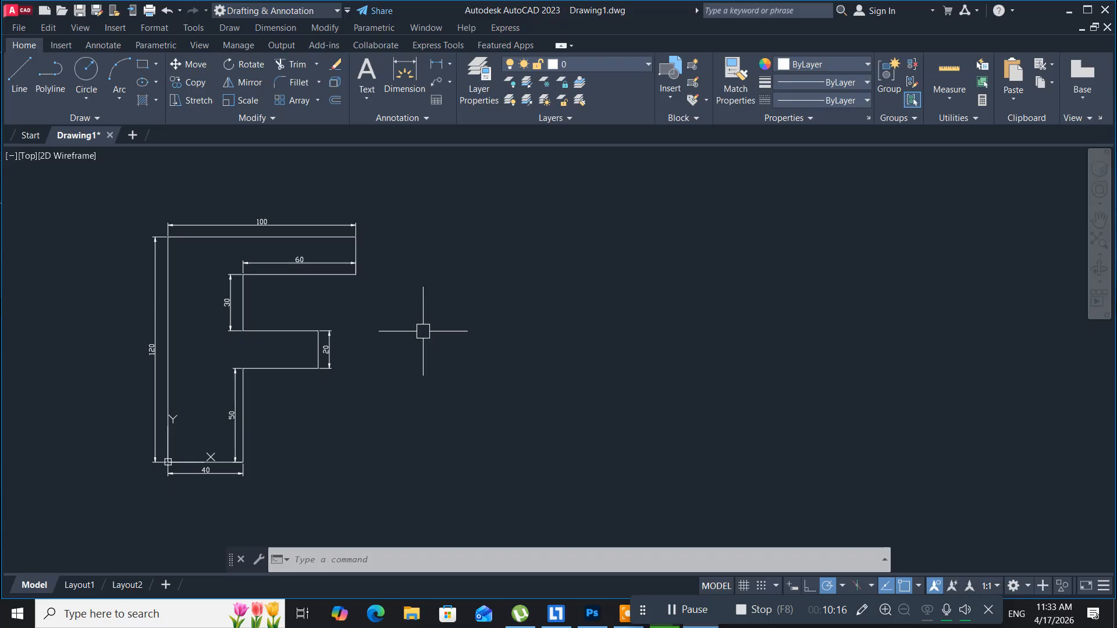
pyautogui.write('d')
pyautogui.press('Return')
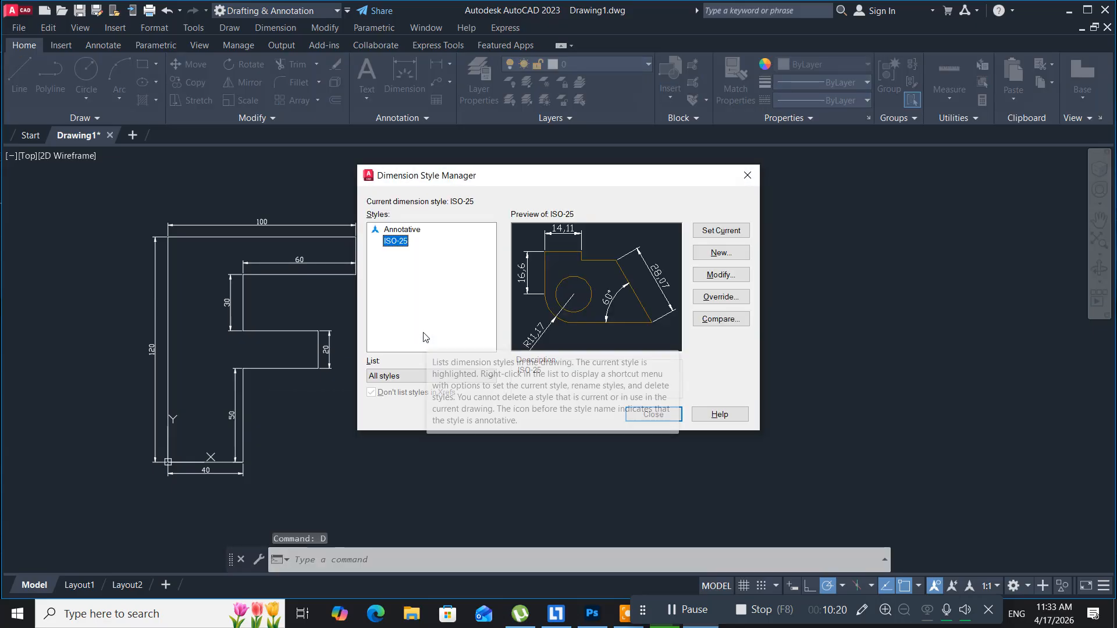
pyautogui.click(710, 275)
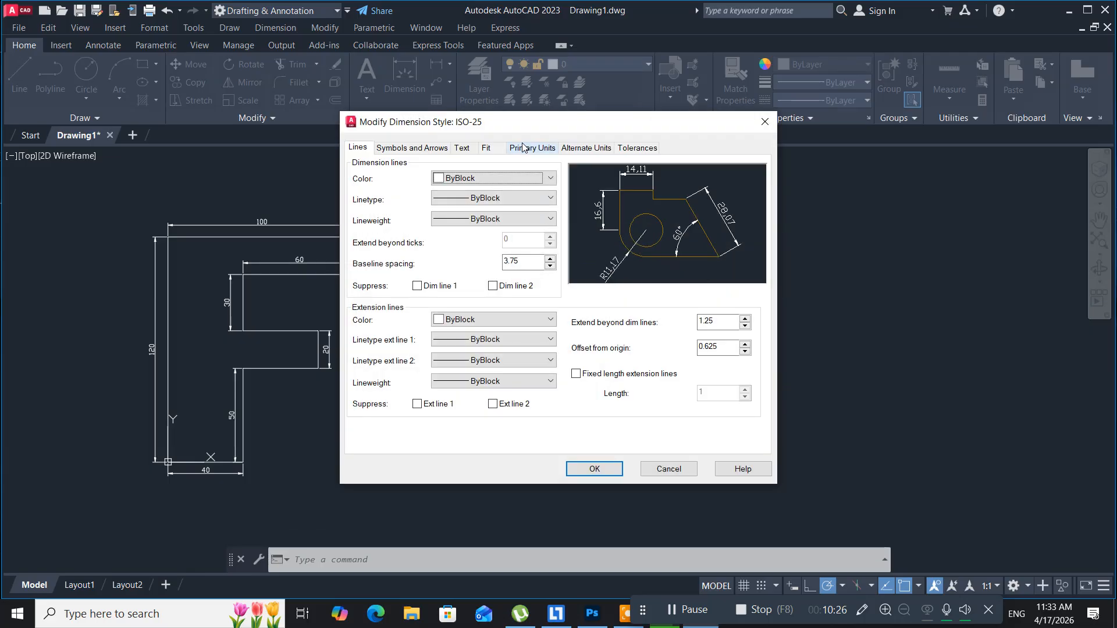
pyautogui.click(462, 148)
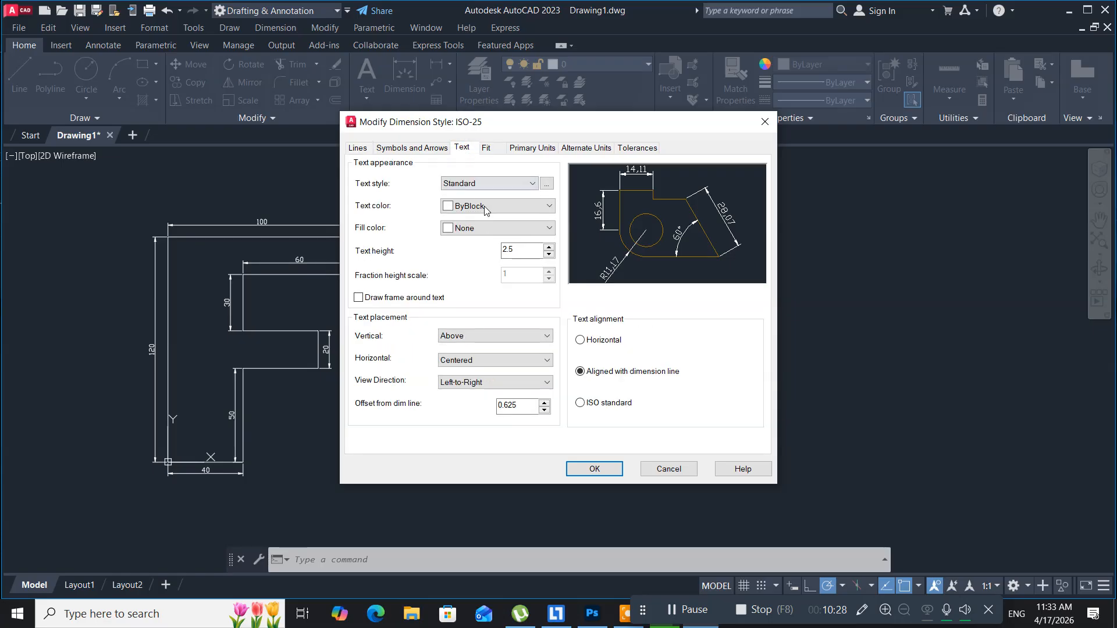
pyautogui.click(513, 250)
pyautogui.doubleClick(512, 250)
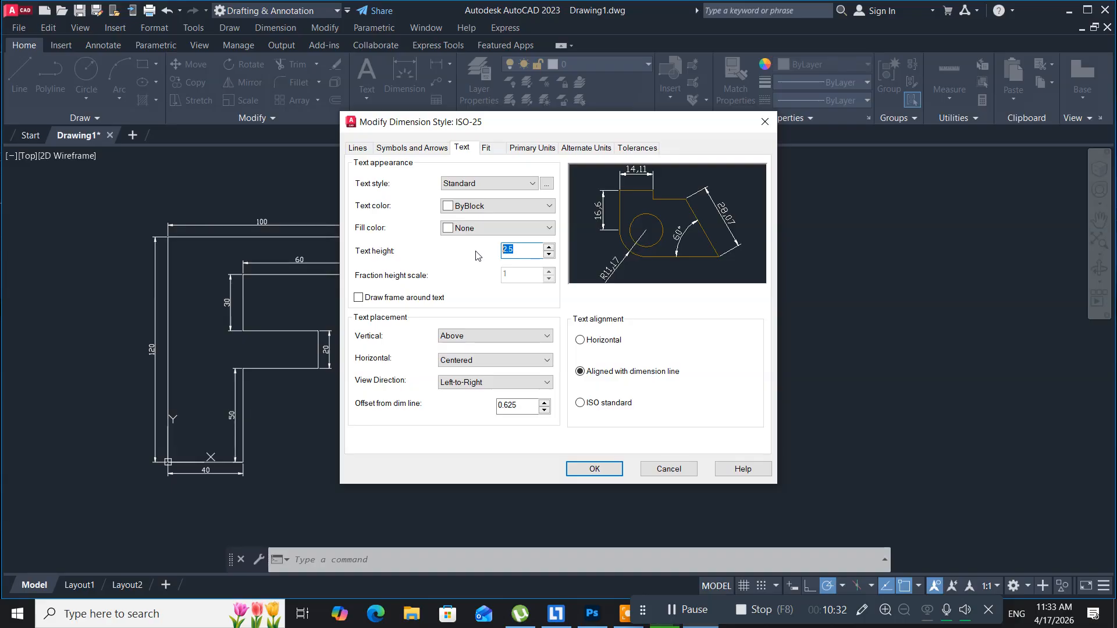
pyautogui.write('6')
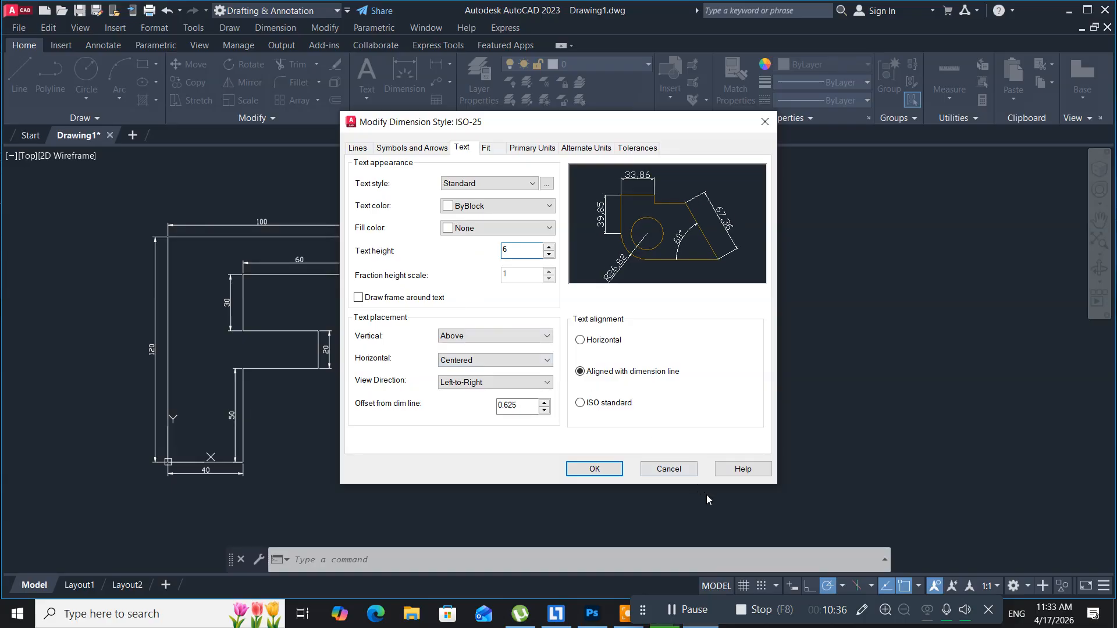
pyautogui.click(605, 471)
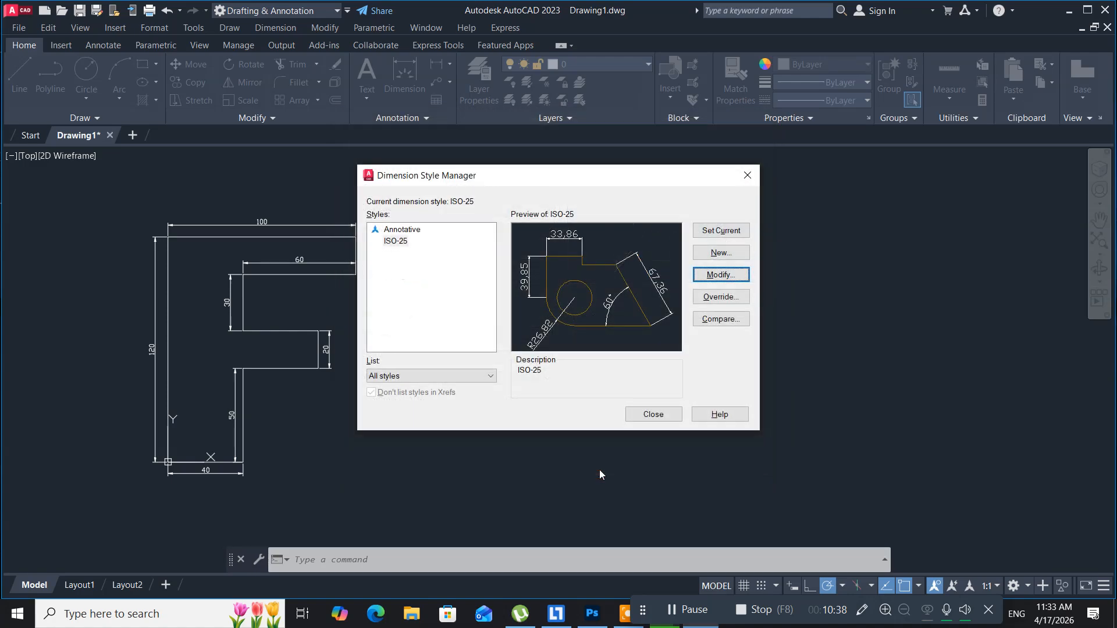
pyautogui.click(650, 417)
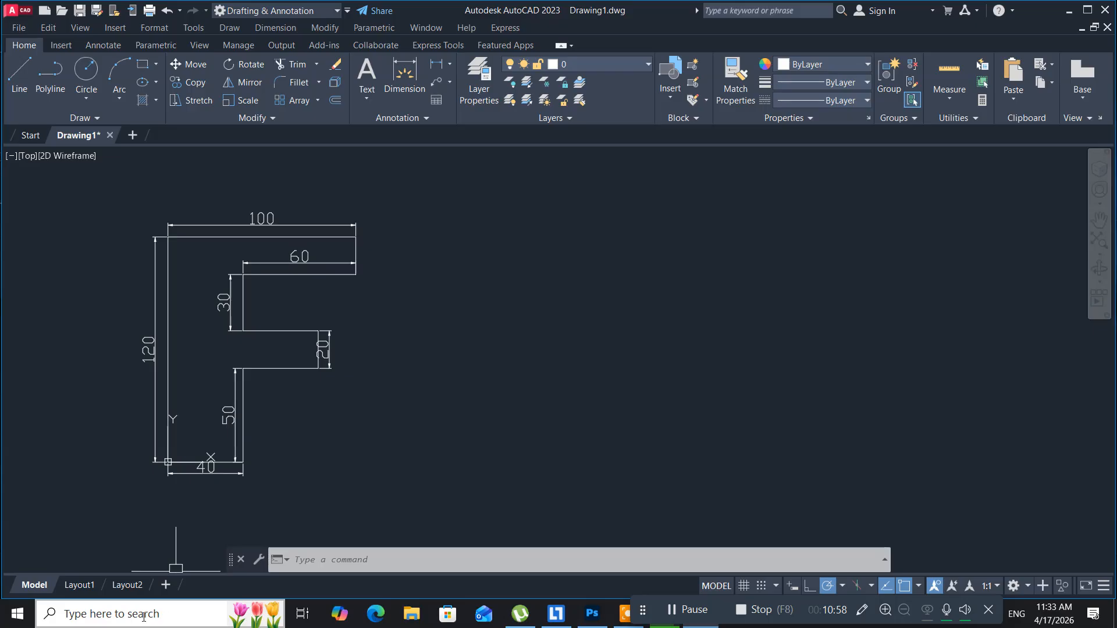
# Open Notepad from the Windows search and write "line" as the first line of a blank note
pyautogui.click(167, 615)
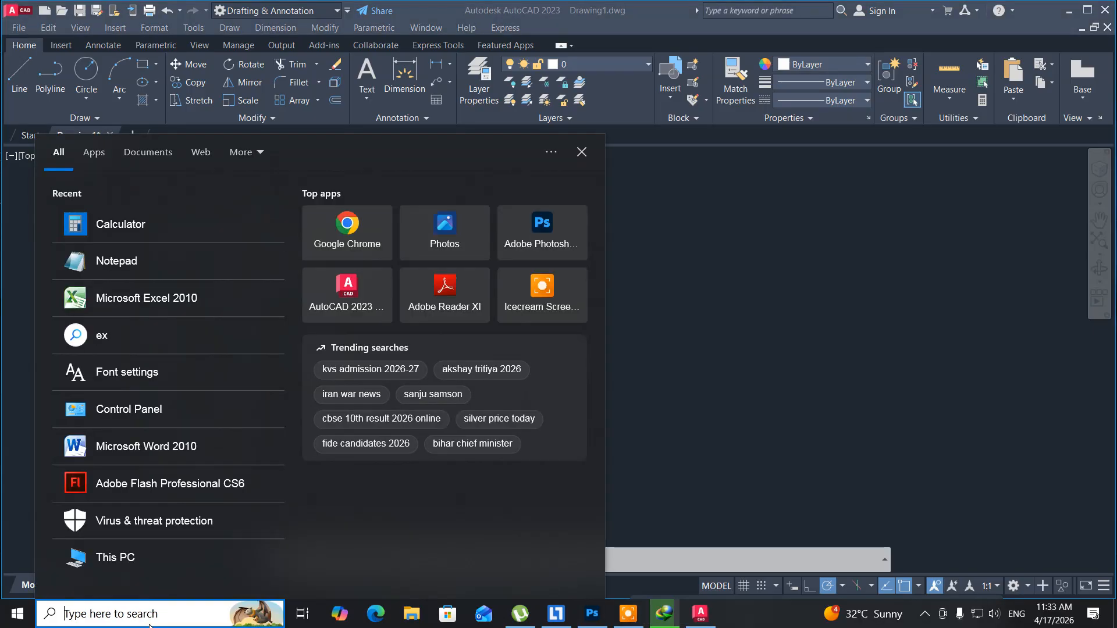
pyautogui.write('note')
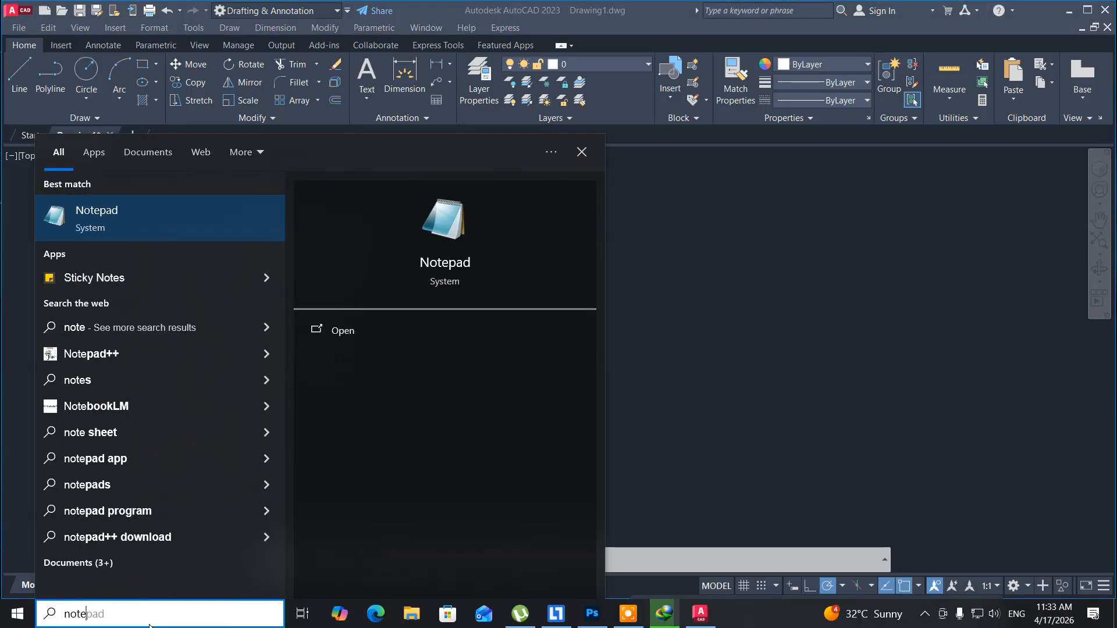
pyautogui.press('Return')
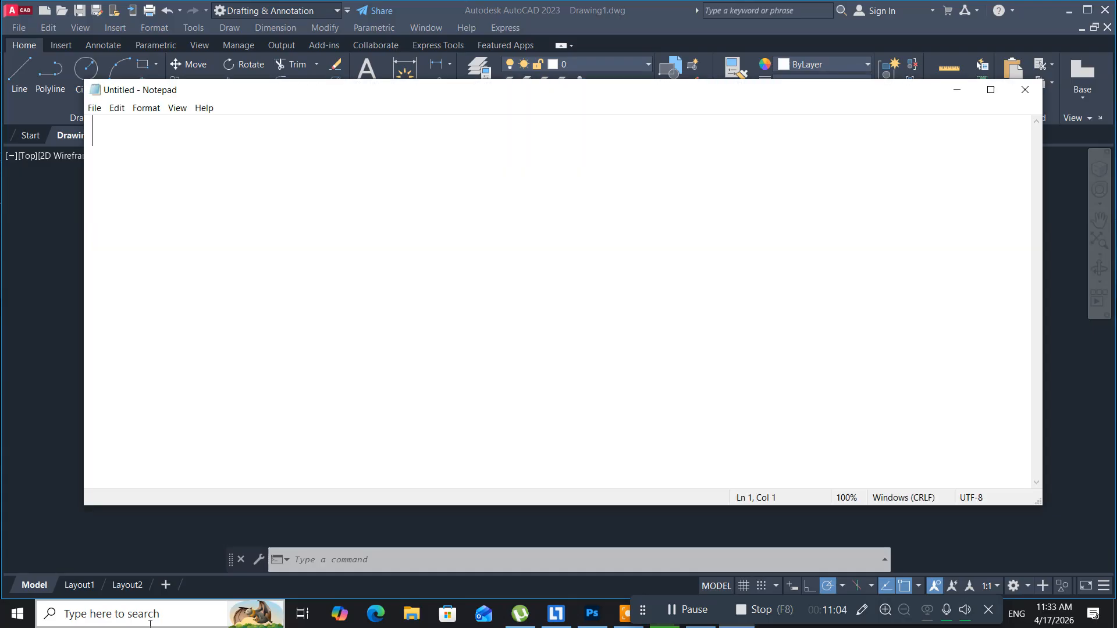
pyautogui.write('line')
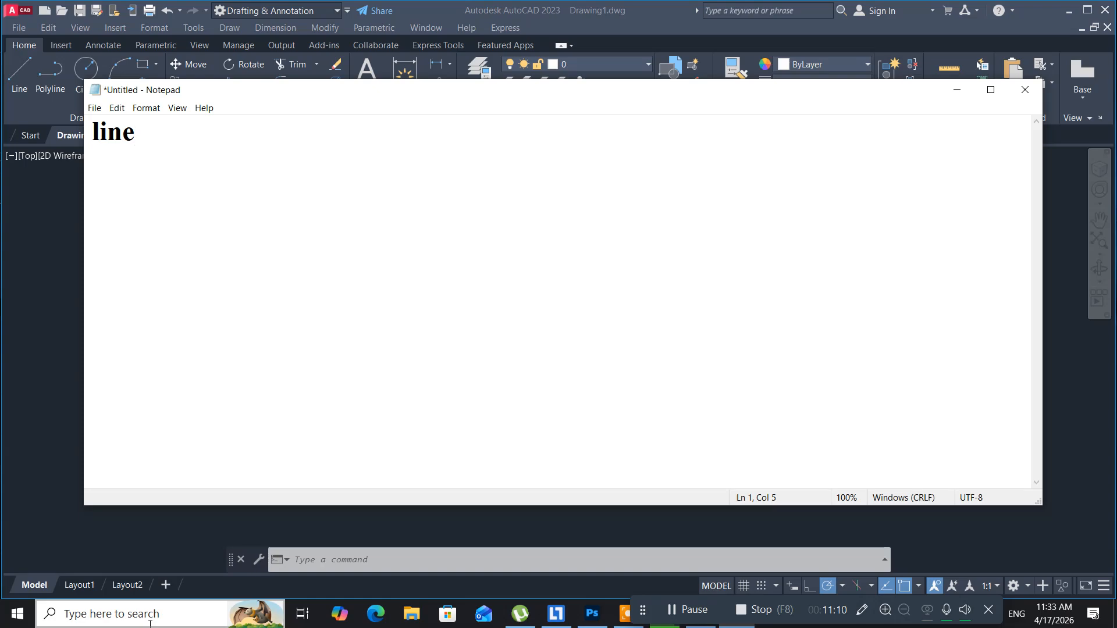
pyautogui.press('Return')
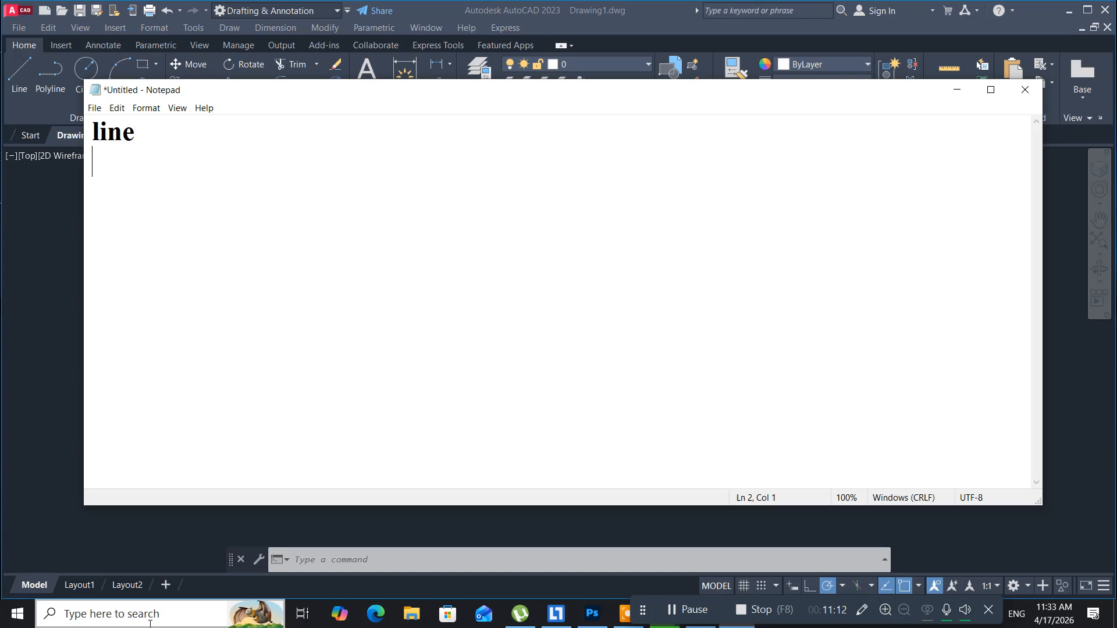
# Add the second line "Specify first point: 0,0" to the note
pyautogui.write('S')
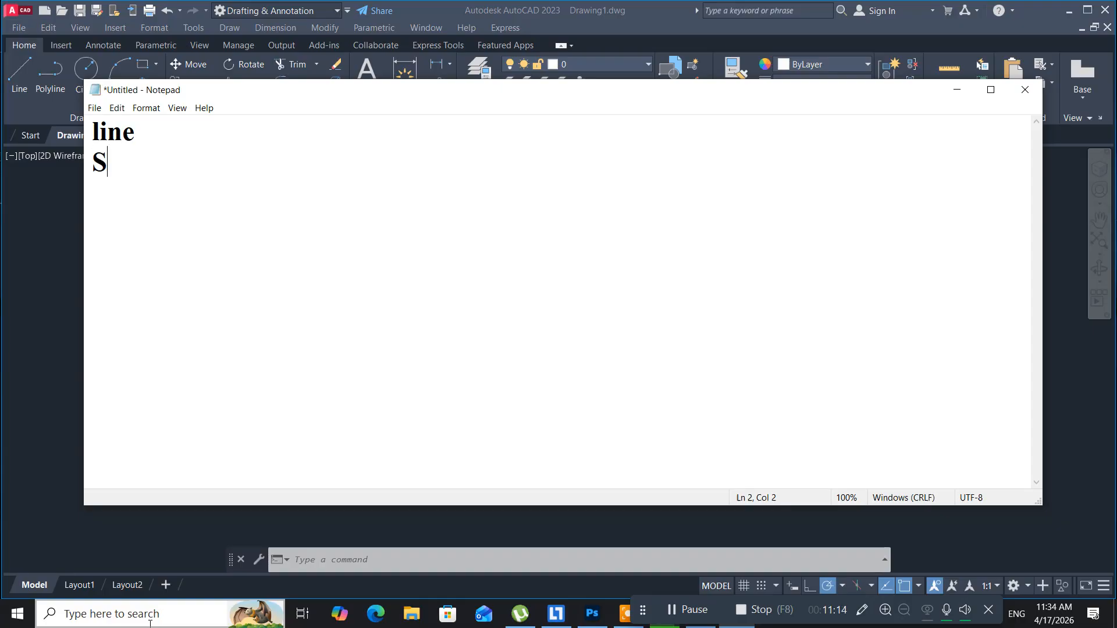
pyautogui.write('pecif')
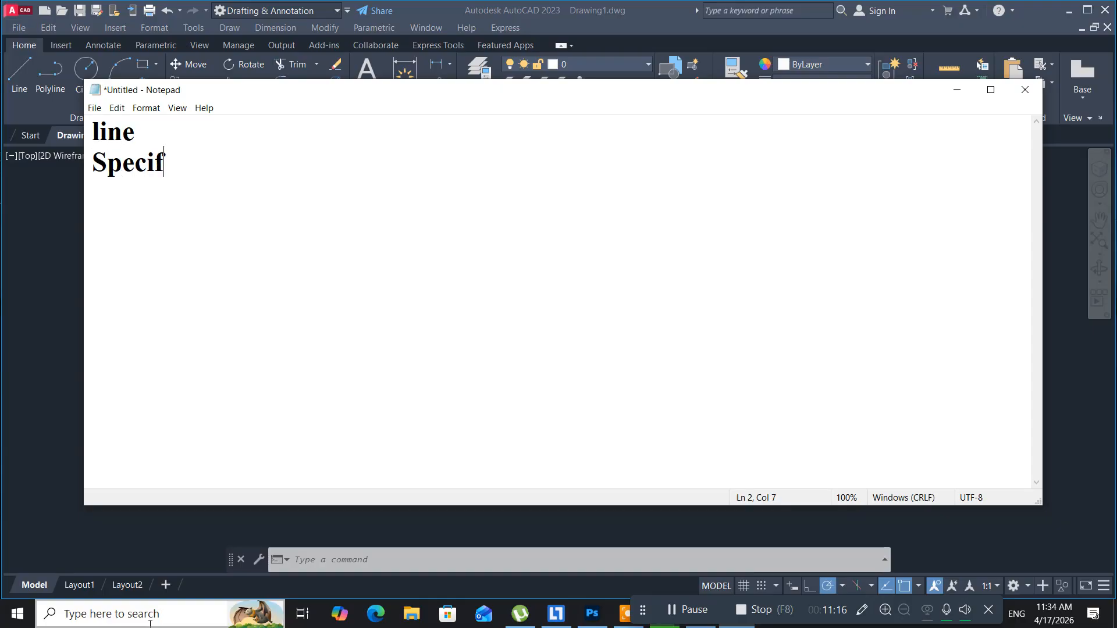
pyautogui.write('y fi')
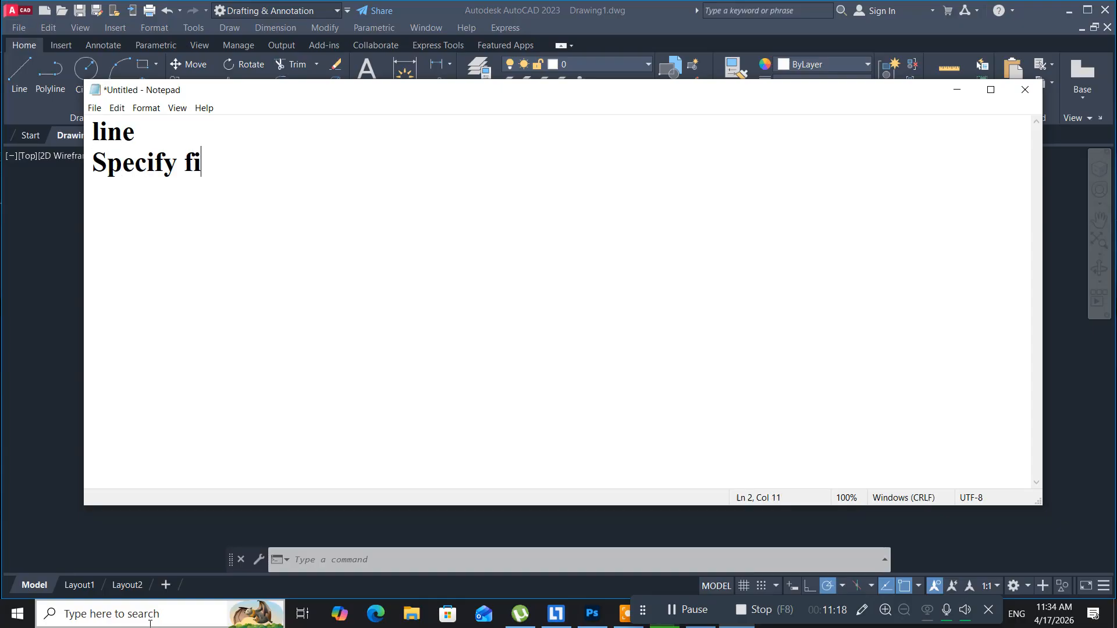
pyautogui.write('rstpoin')
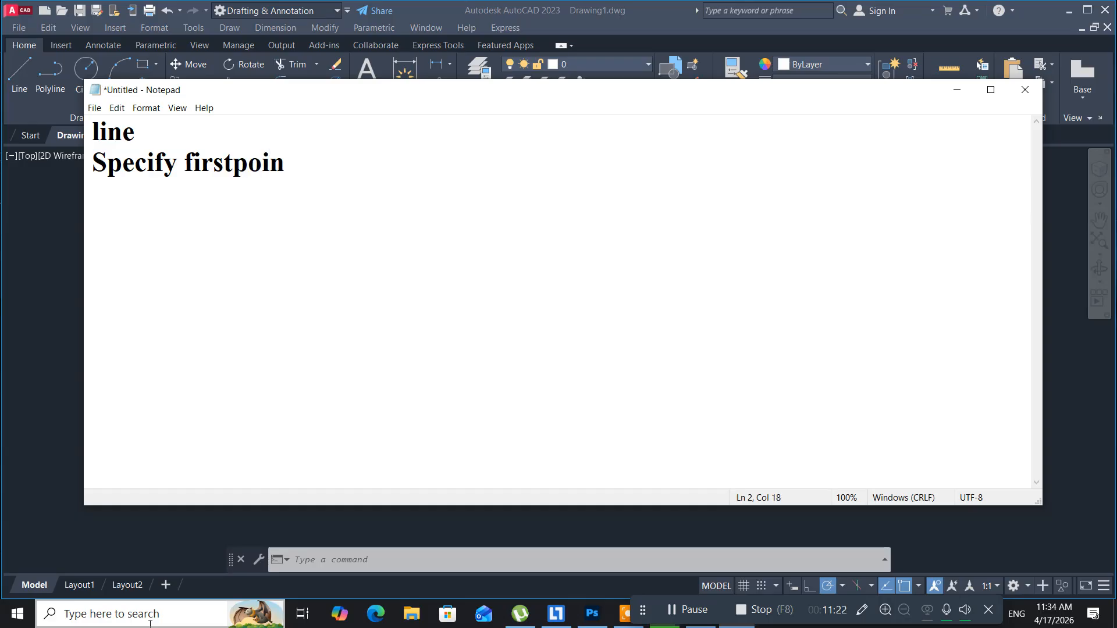
pyautogui.press('BackSpace')
pyautogui.press('BackSpace')
pyautogui.press('BackSpace')
pyautogui.press('BackSpace')
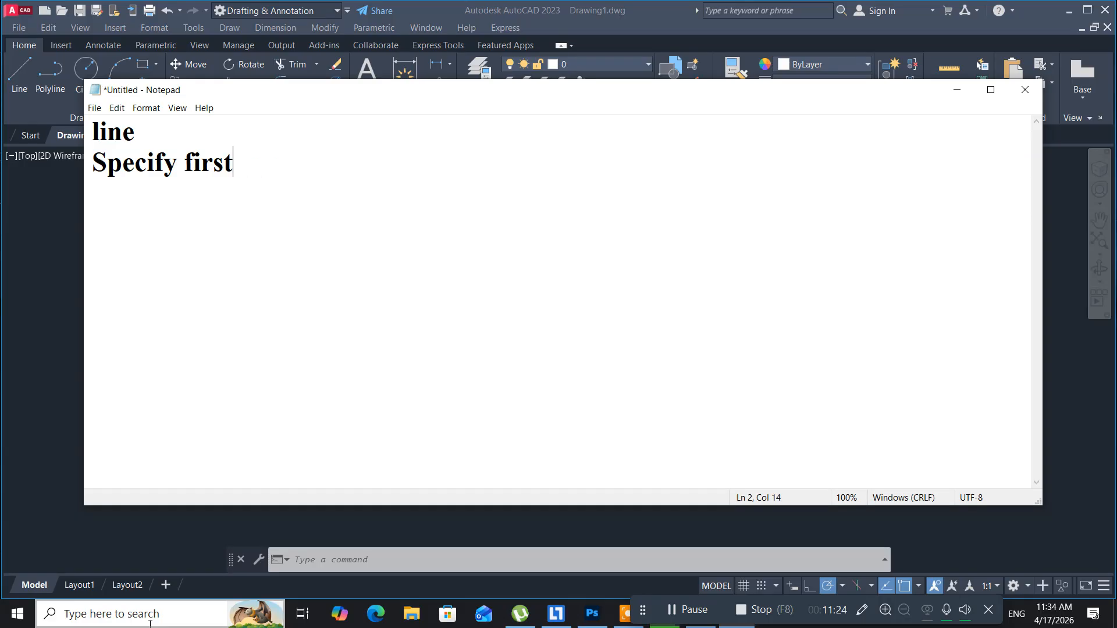
pyautogui.write('po')
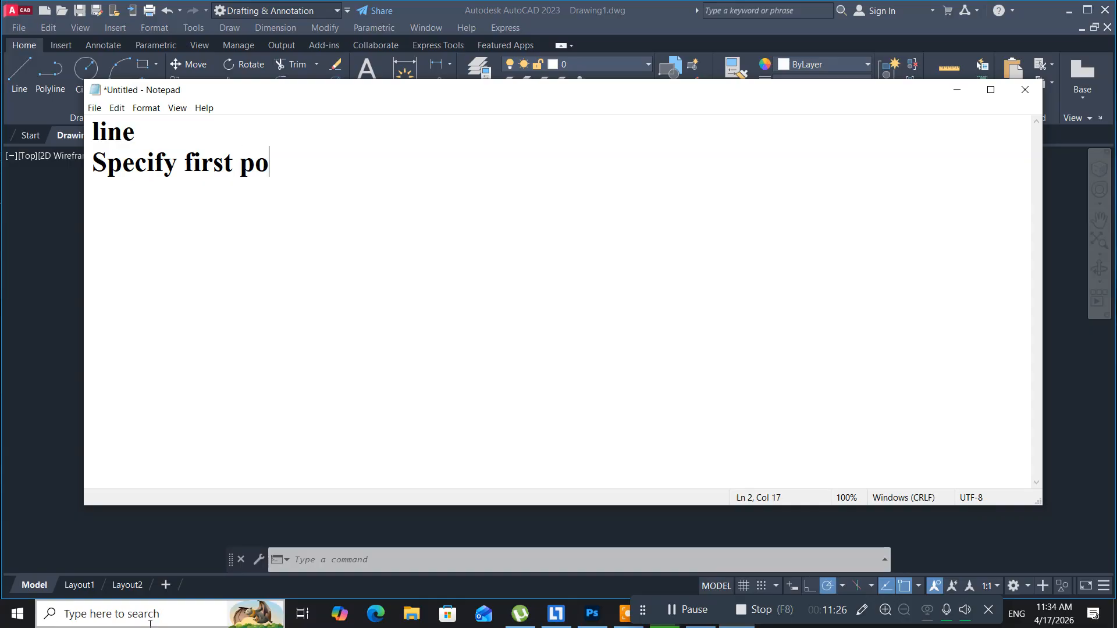
pyautogui.write('int')
pyautogui.press('BackSpace')
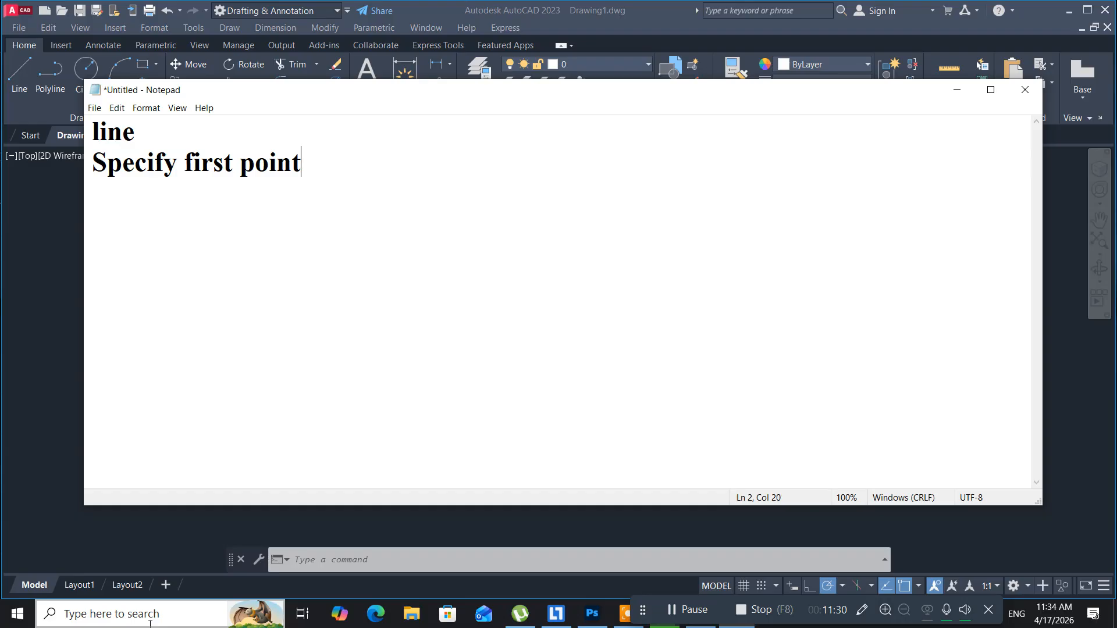
pyautogui.write(': 0,0')
pyautogui.press('Return')
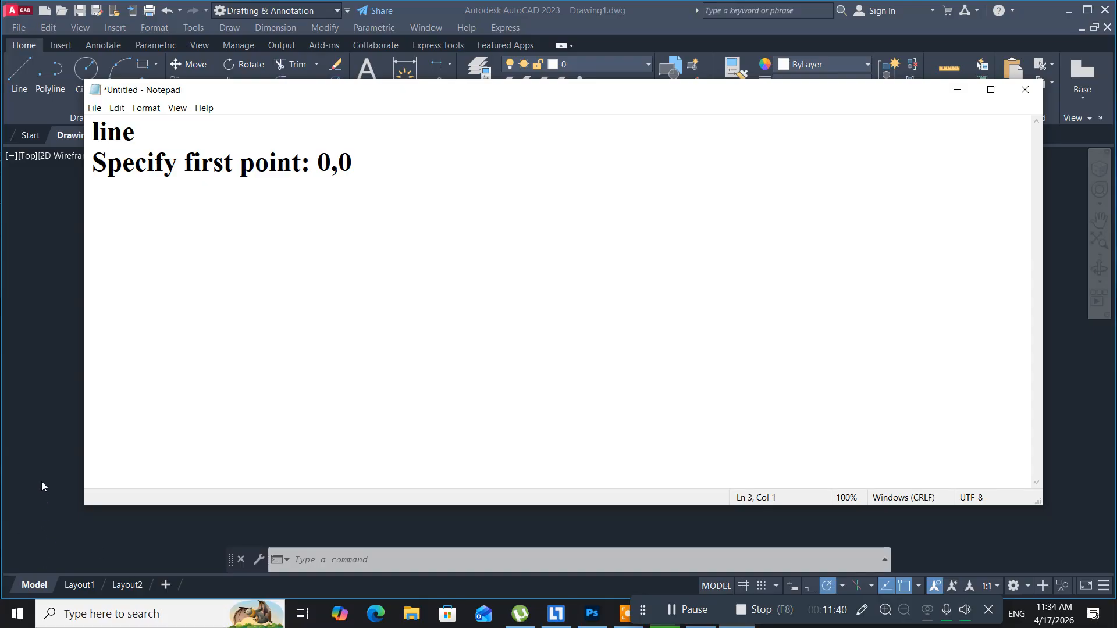
# Add the third line "Specify next point: 40,0" to the note
pyautogui.write('S')
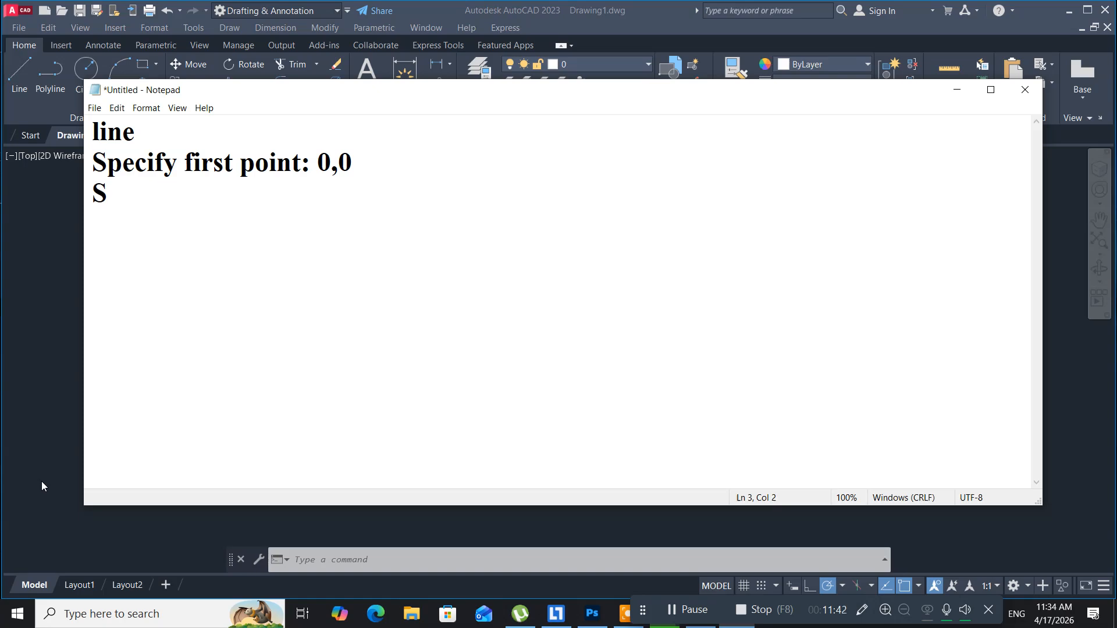
pyautogui.write('pecify ')
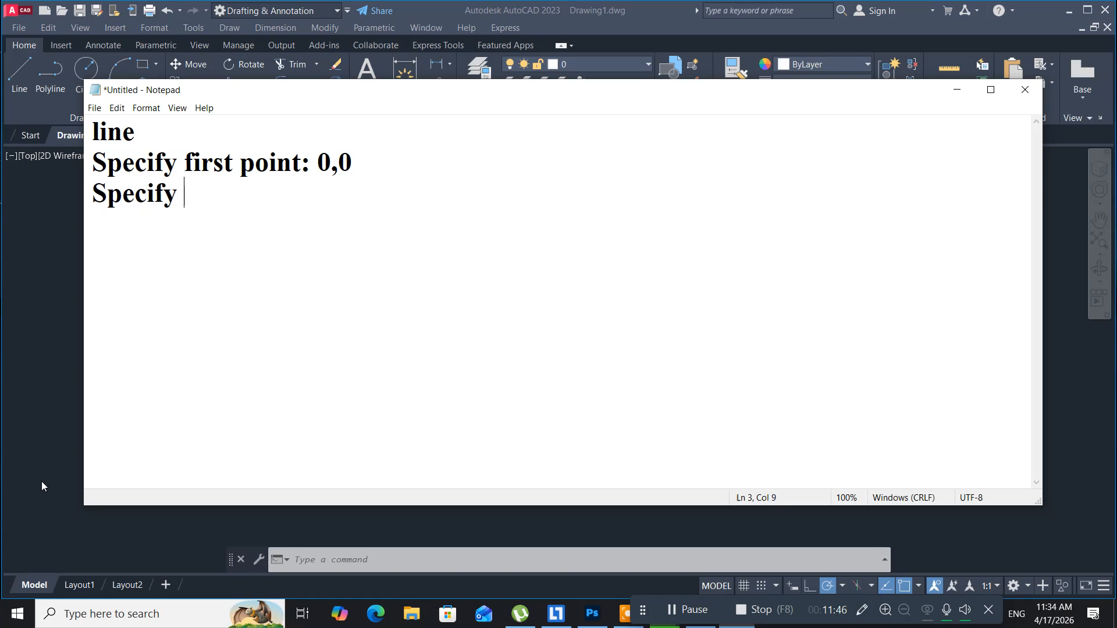
pyautogui.write('next ')
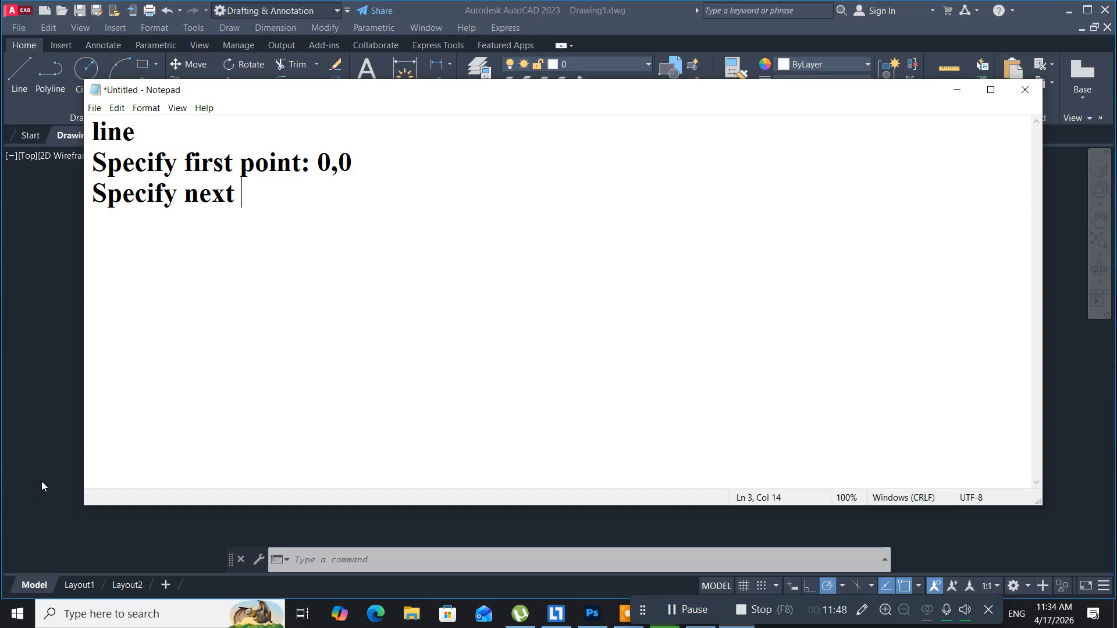
pyautogui.write('point')
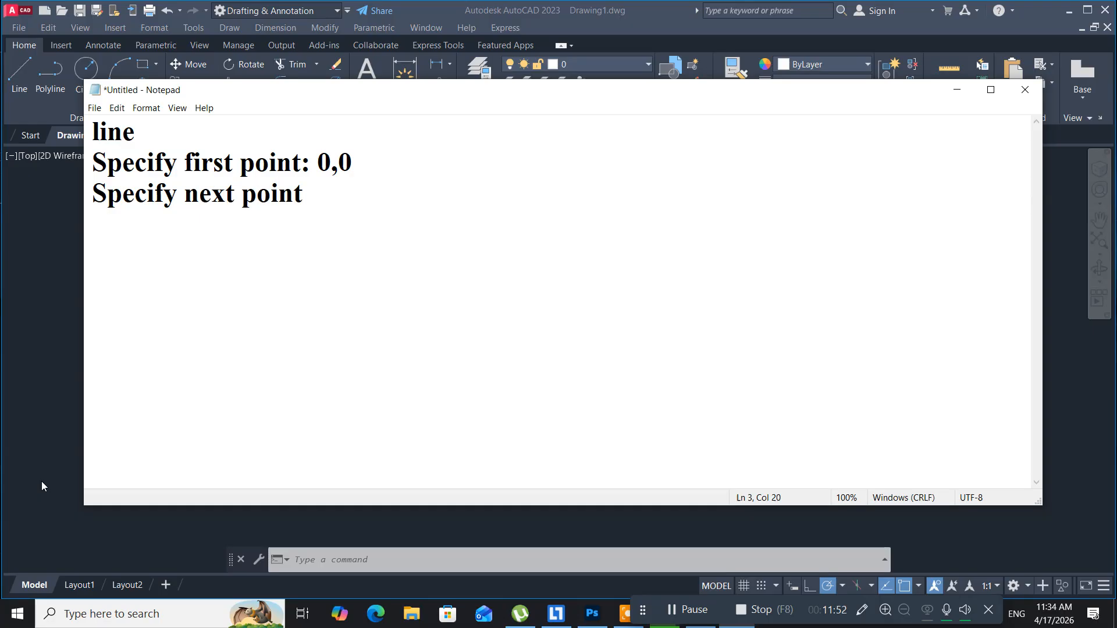
pyautogui.press('BackSpace')
pyautogui.write(': 40,0')
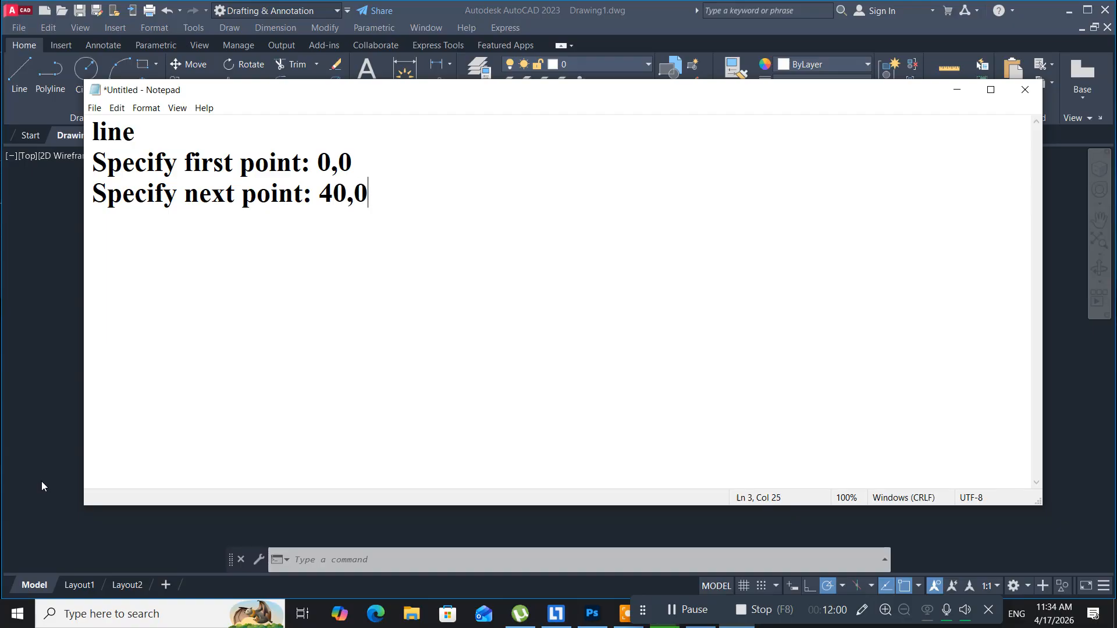
pyautogui.press('Return')
# Move the Notepad window aside to uncover the letter F and add the line "Specify next point:40,50" to the note
pyautogui.moveTo(250, 95); pyautogui.dragTo(530, 93)
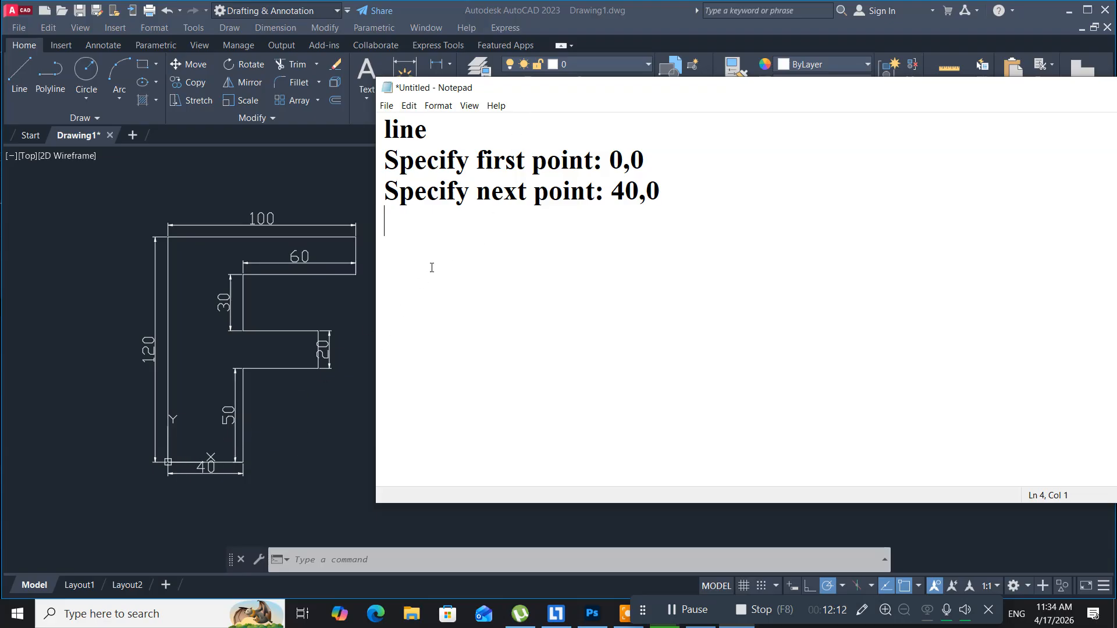
pyautogui.click(675, 193)
pyautogui.press('Return')
pyautogui.write('Specify ')
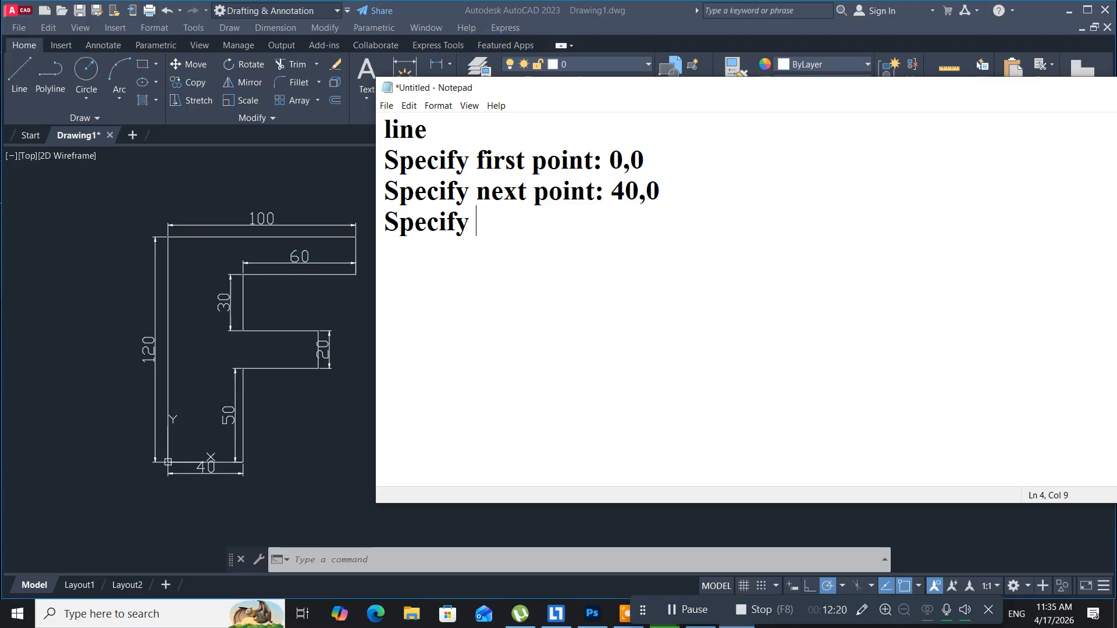
pyautogui.write('nex')
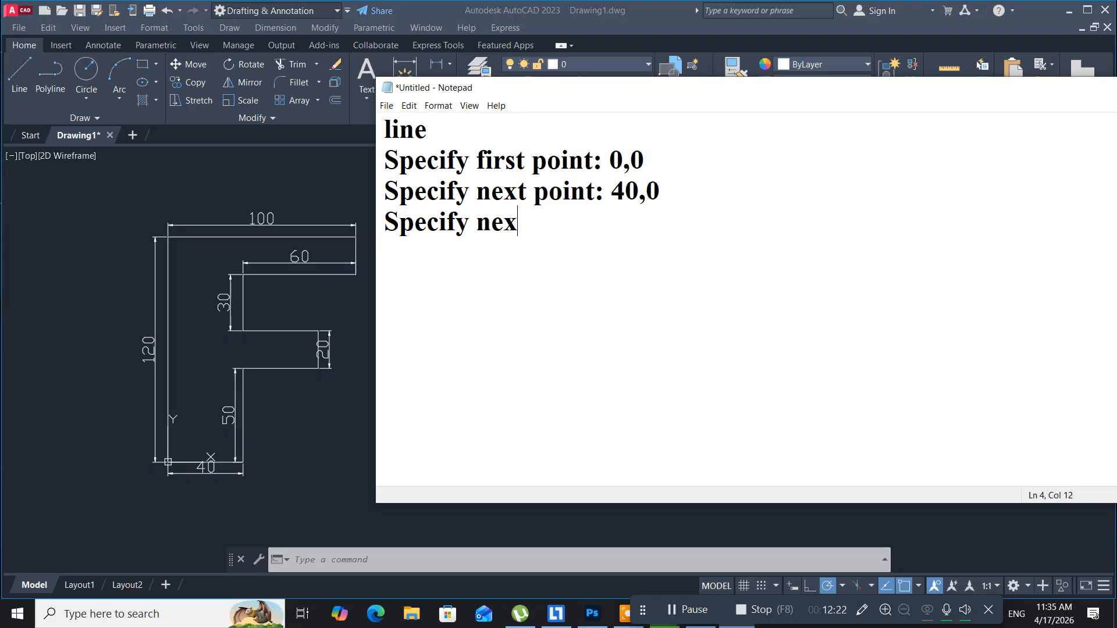
pyautogui.write('t point')
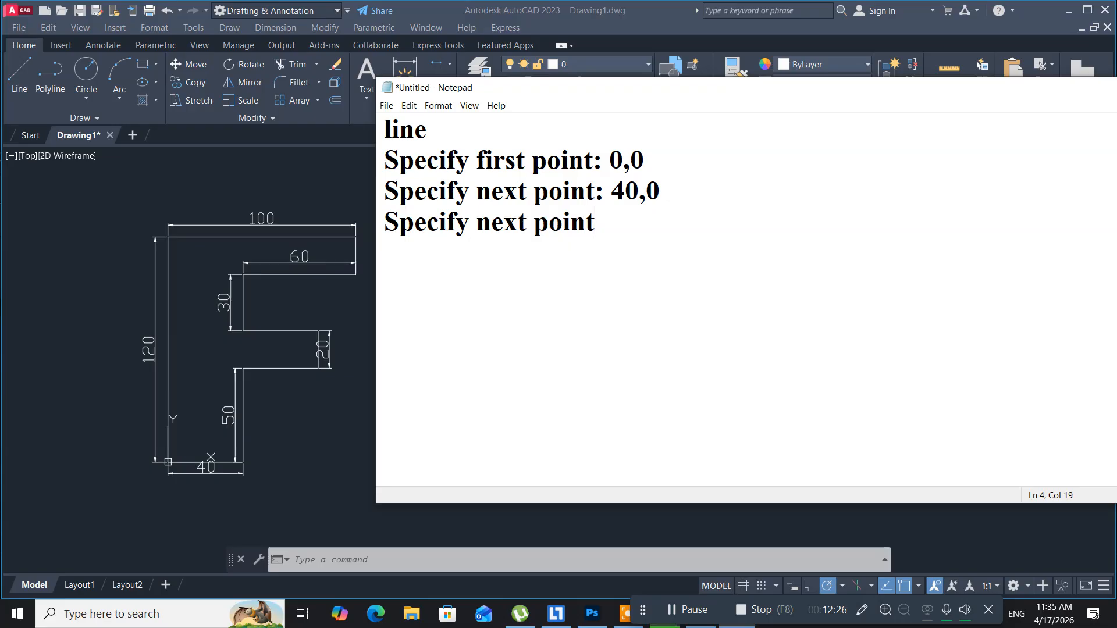
pyautogui.write(':')
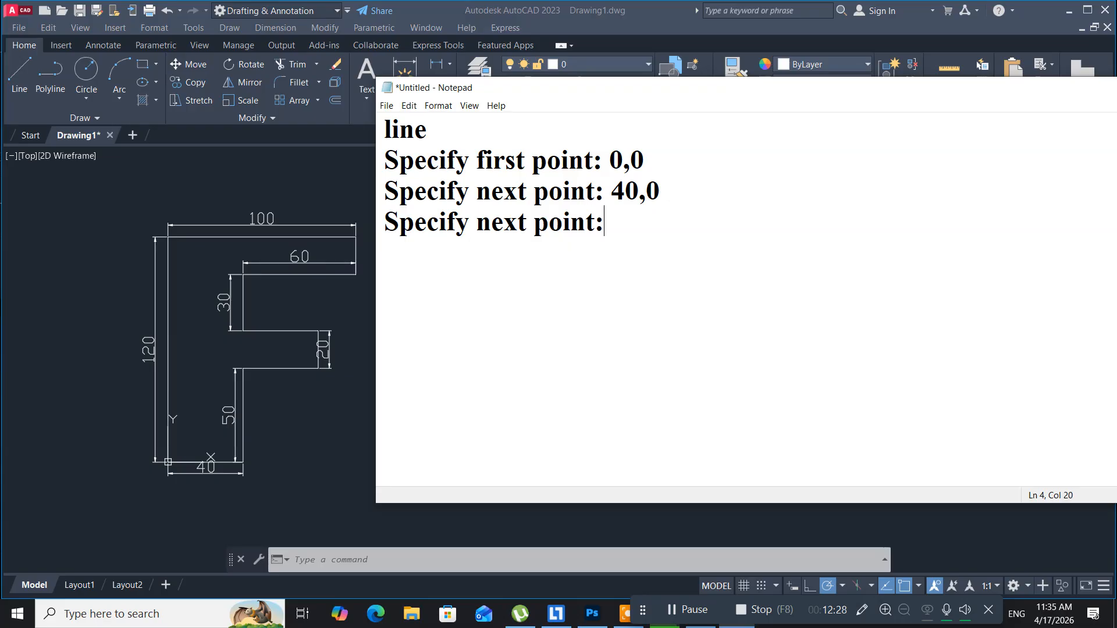
pyautogui.write('40,')
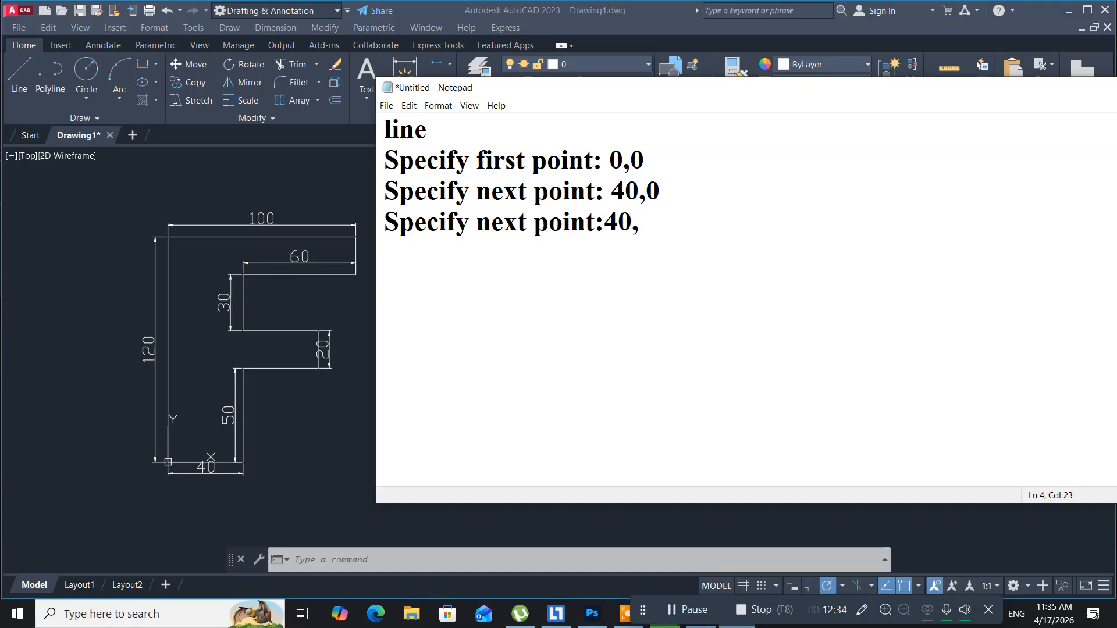
pyautogui.write('50')
pyautogui.press('Return')
# Write the prompt "Specify next point:" without coordinates on the note's fifth line
pyautogui.write('Spec')
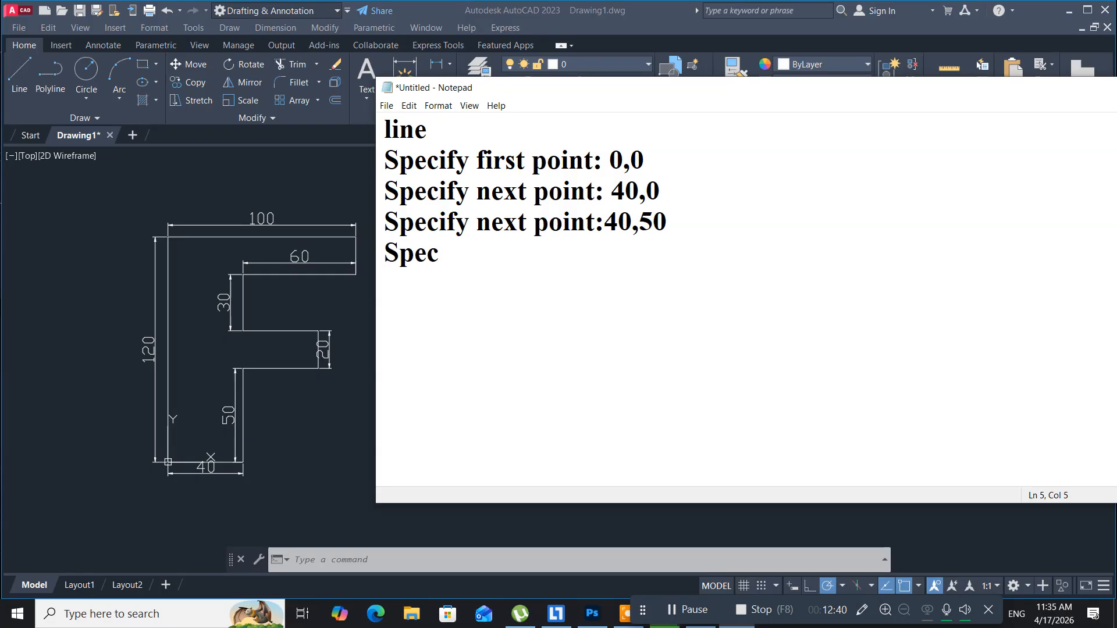
pyautogui.write('ify nex')
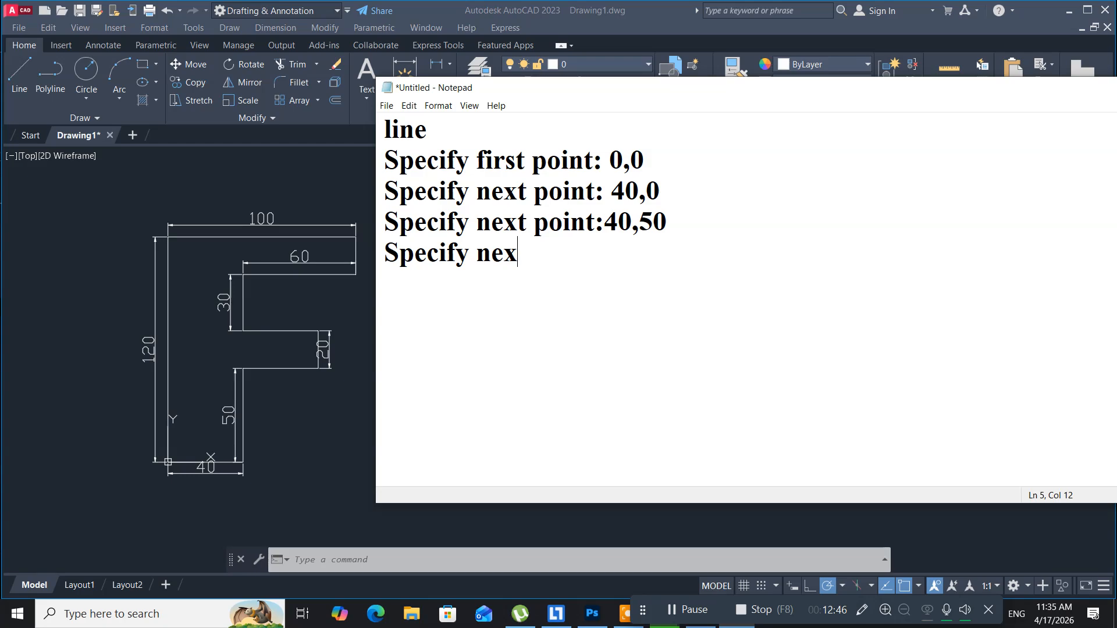
pyautogui.write('t point')
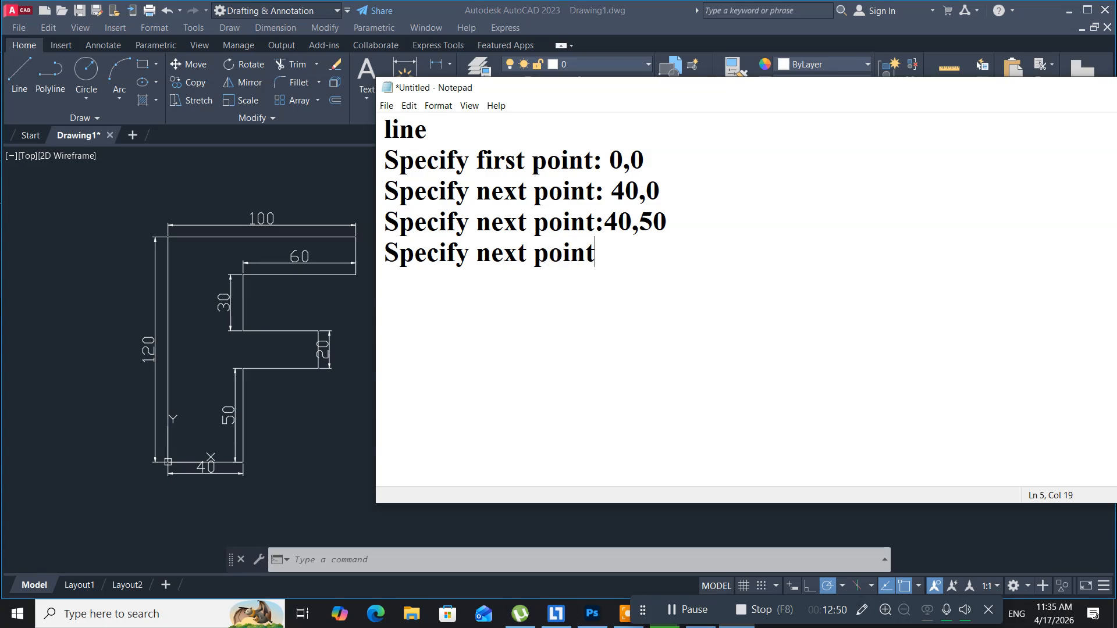
pyautogui.write(':')
# Switch back to AutoCAD and dimension the middle arm's lower edge with a horizontal linear dimension placed just below it
pyautogui.click(262, 382)
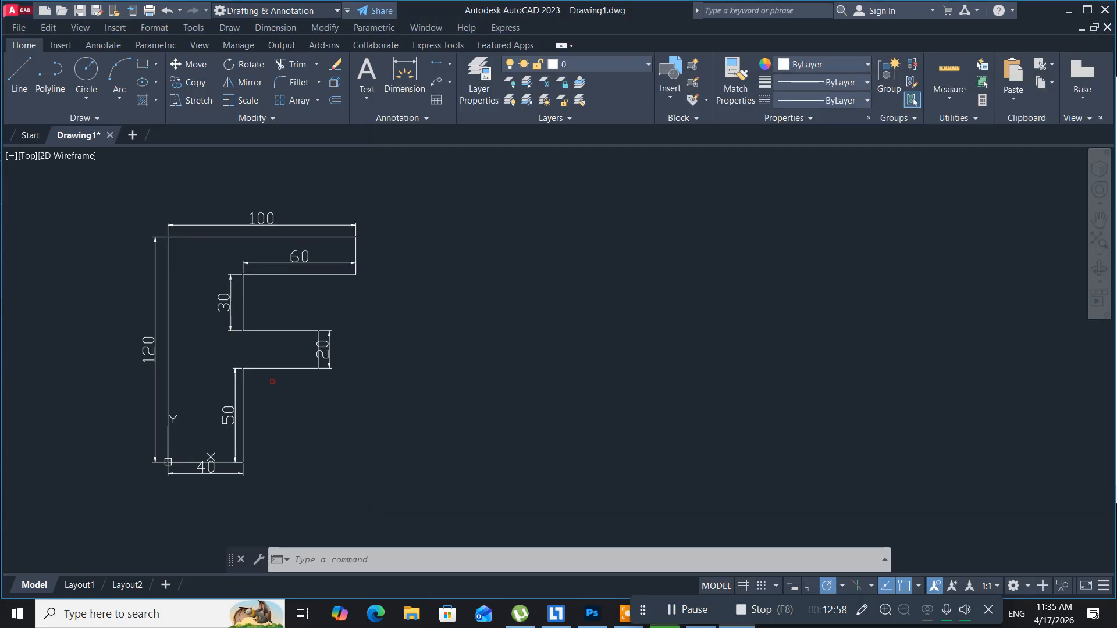
pyautogui.click(324, 419)
pyautogui.click(319, 464)
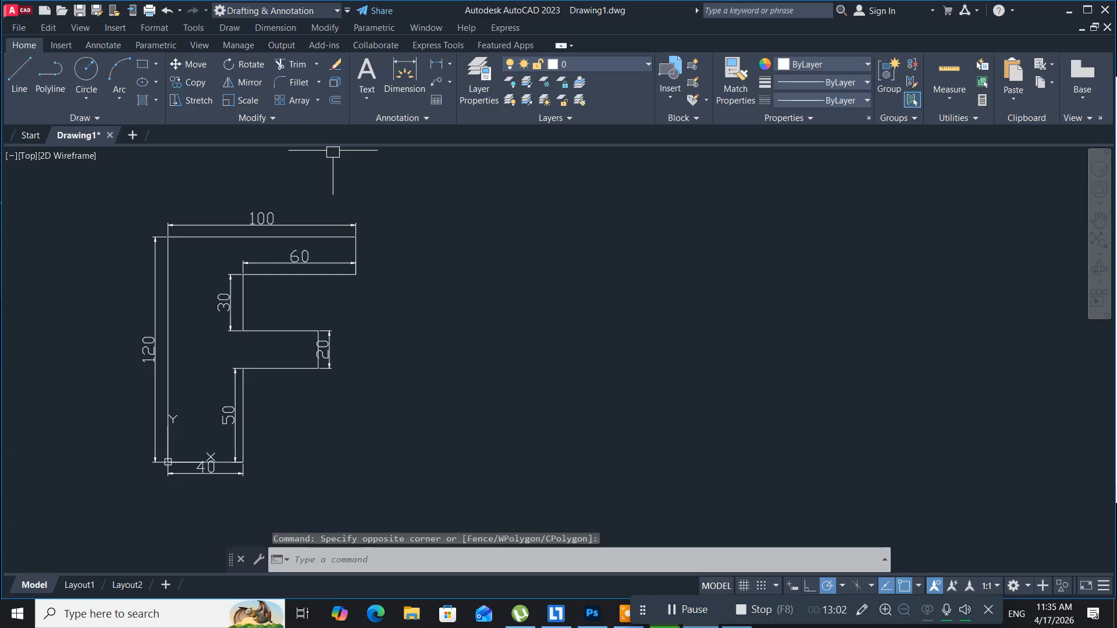
pyautogui.click(231, 28)
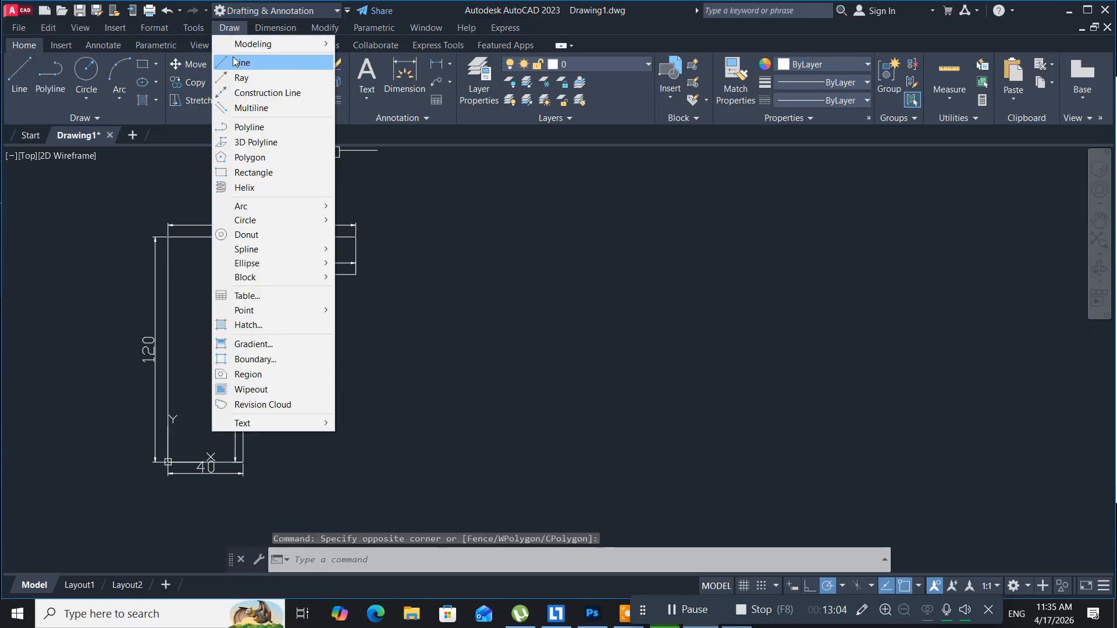
pyautogui.click(253, 25)
pyautogui.click(276, 28)
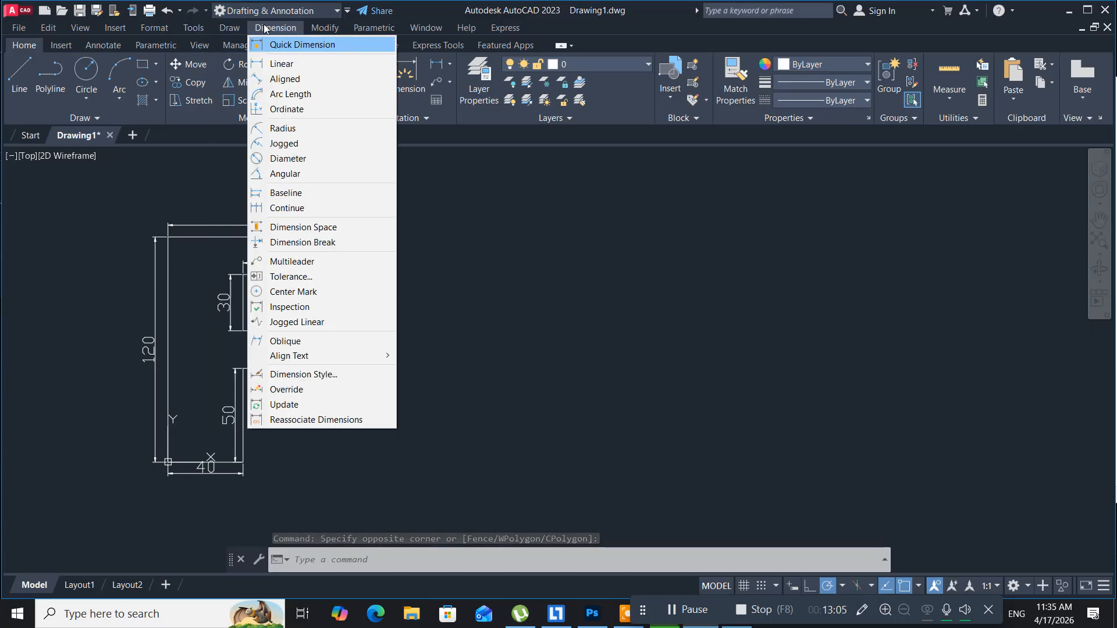
pyautogui.click(277, 64)
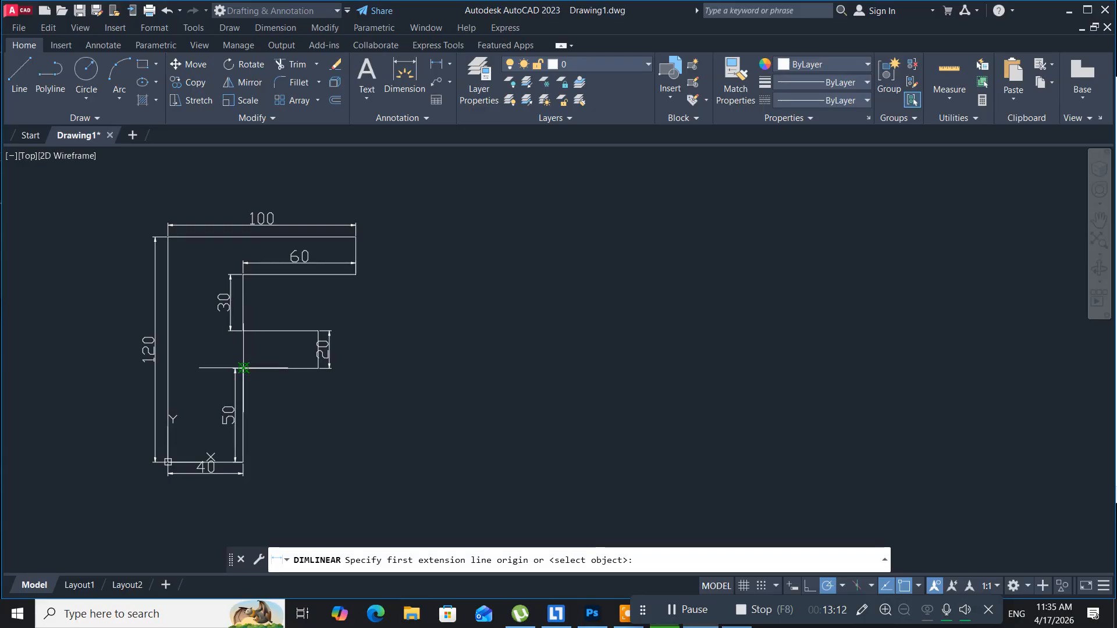
pyautogui.click(244, 368)
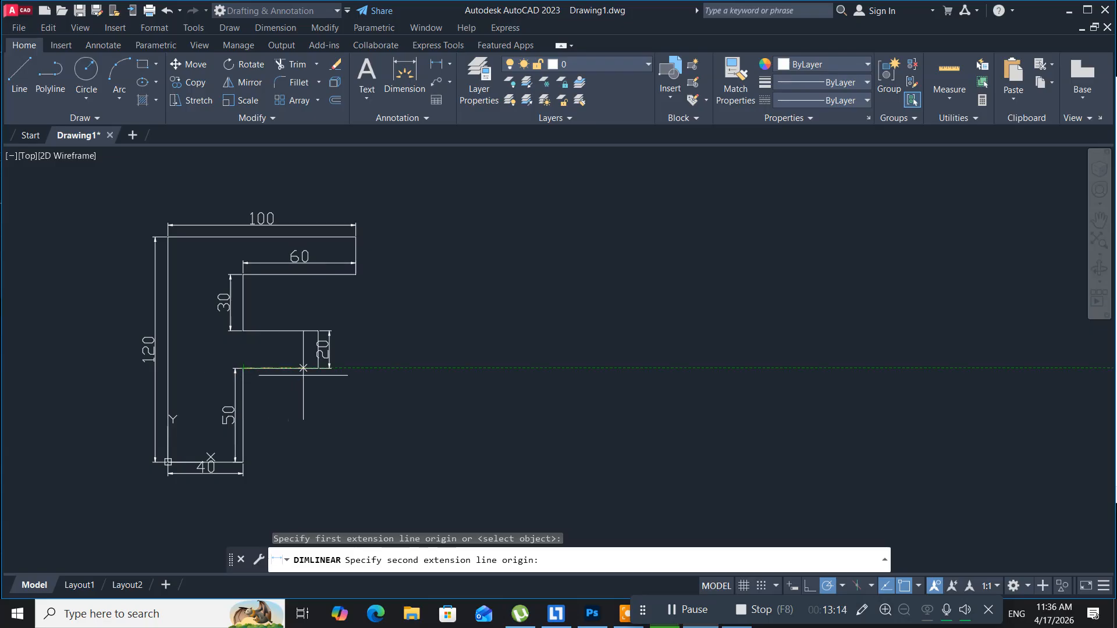
pyautogui.click(315, 371)
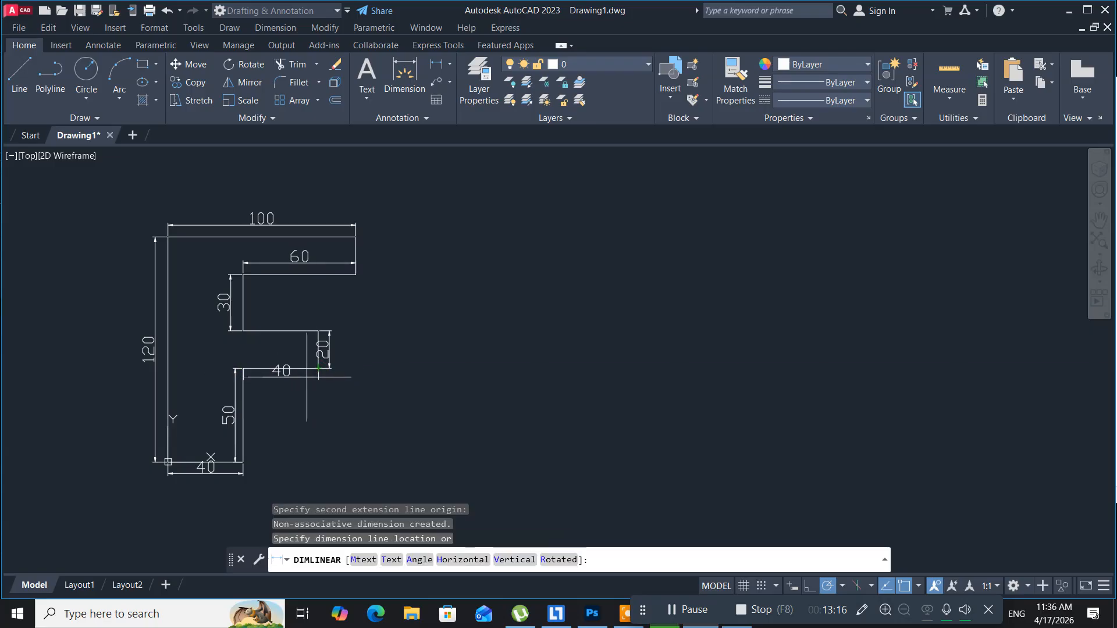
pyautogui.click(314, 381)
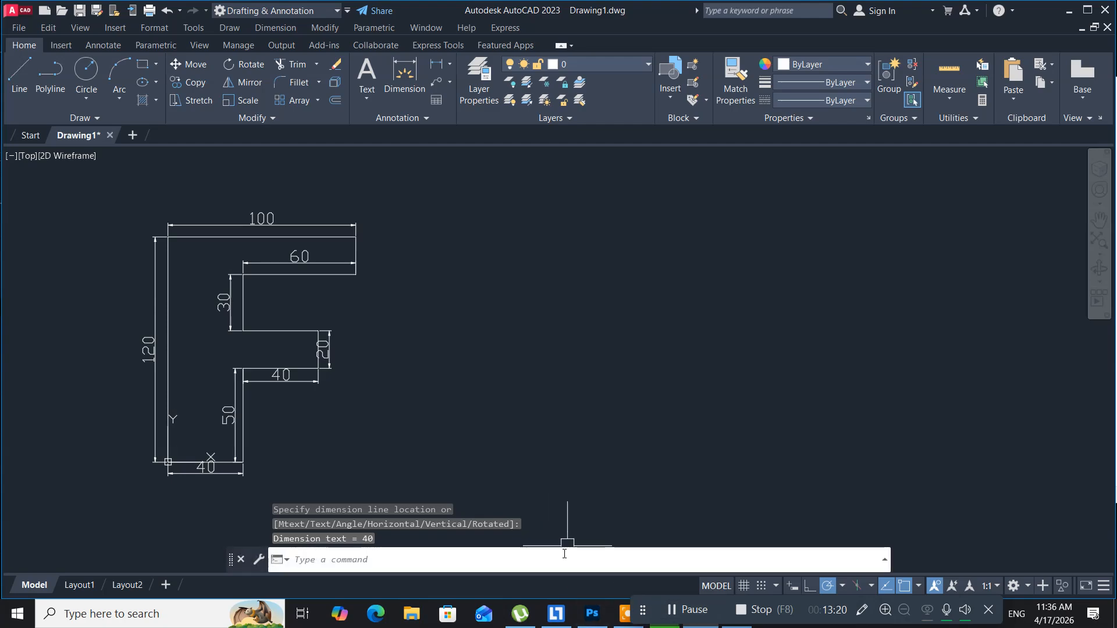
# Switch back to the Notepad note and complete the fifth line's prompt with the coordinates 80,50
pyautogui.click(736, 627)
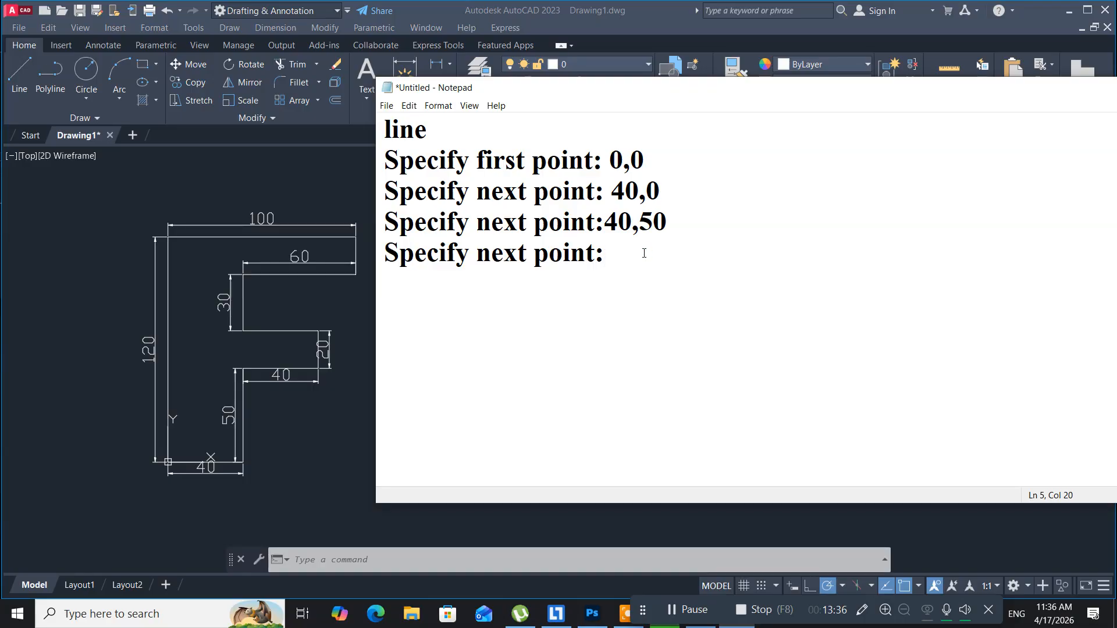
pyautogui.write('80')
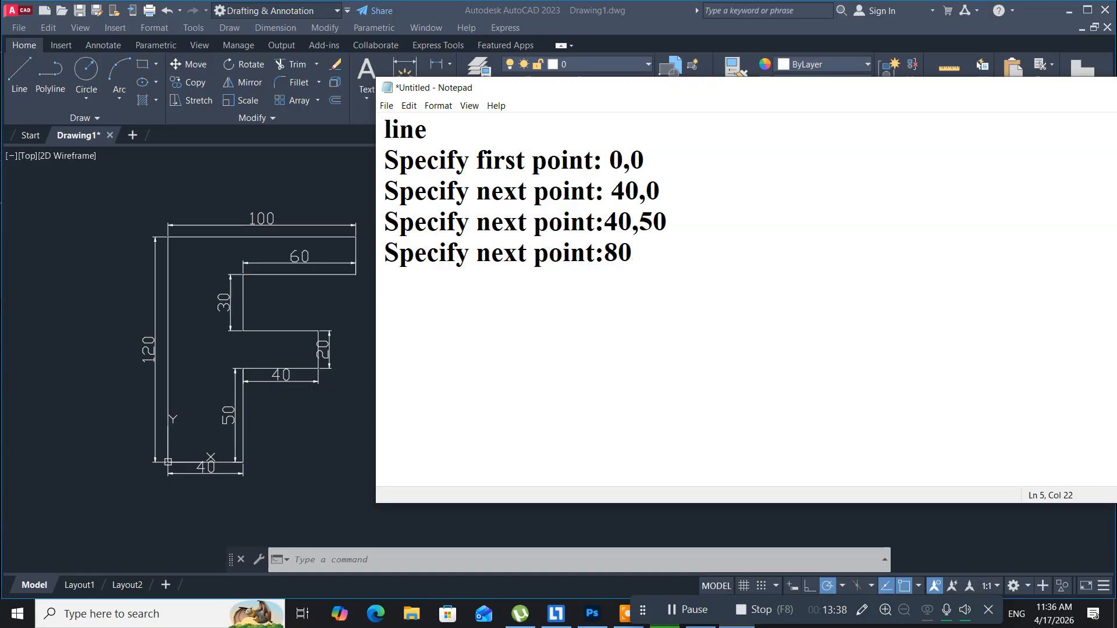
pyautogui.write(',50')
pyautogui.press('Return')
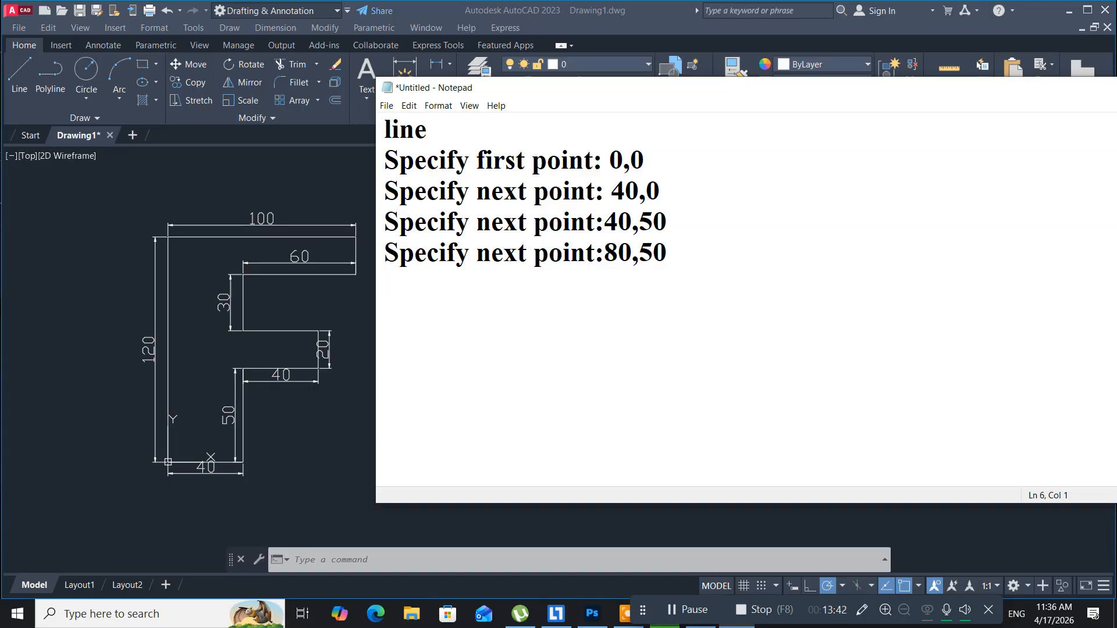
# Add the line "Specify next point:80,70" to the note, dismissing the download-complete dialog that interrupts it
pyautogui.write('Specif')
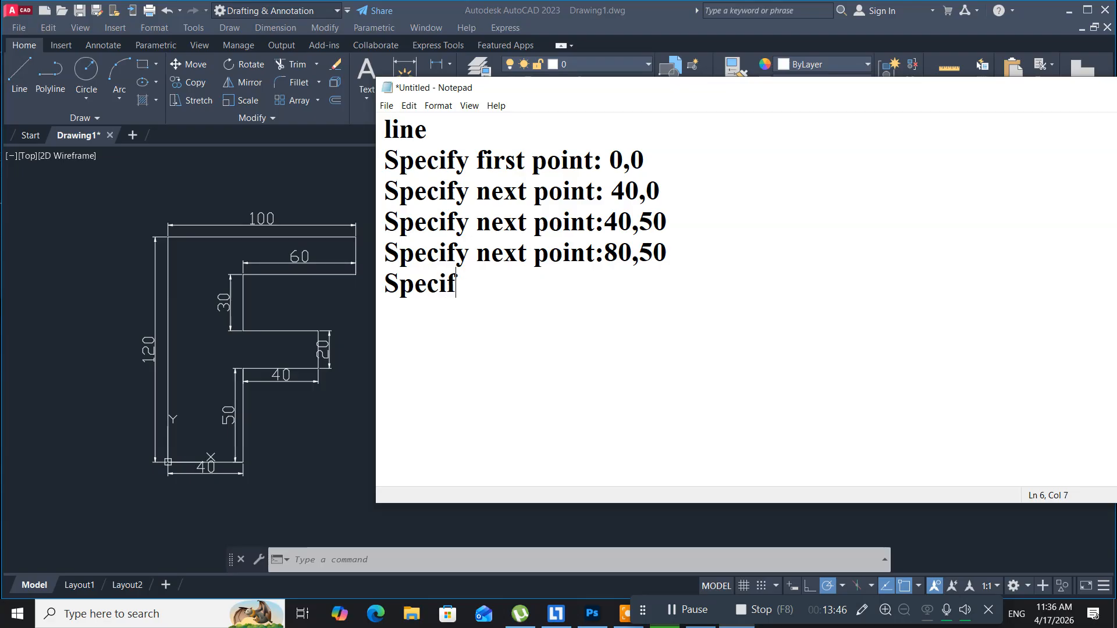
pyautogui.write('y next ')
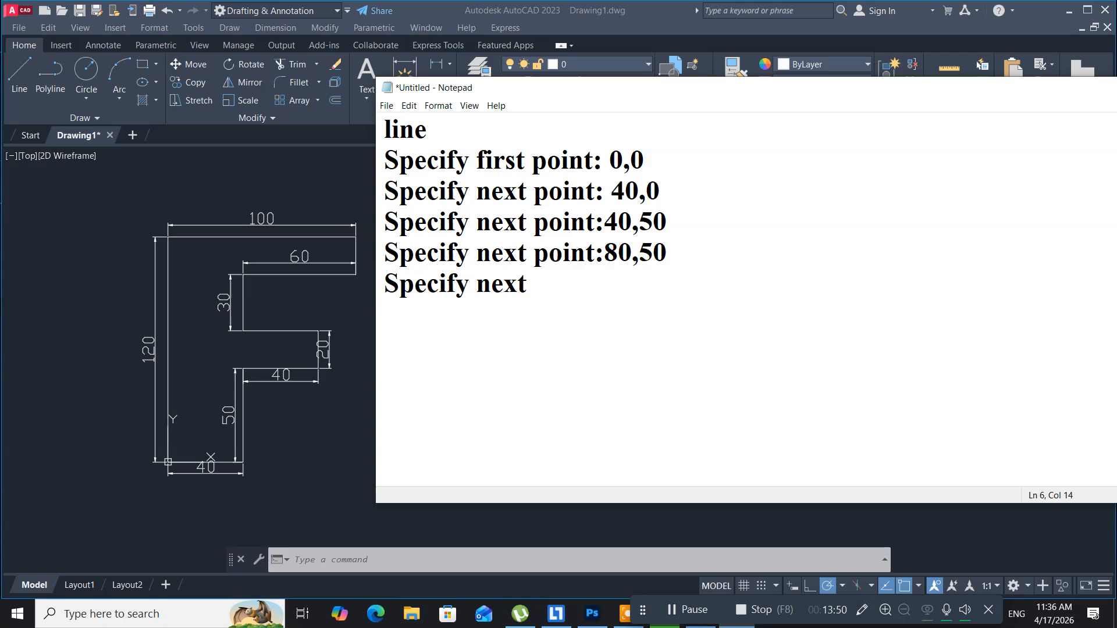
pyautogui.write('point')
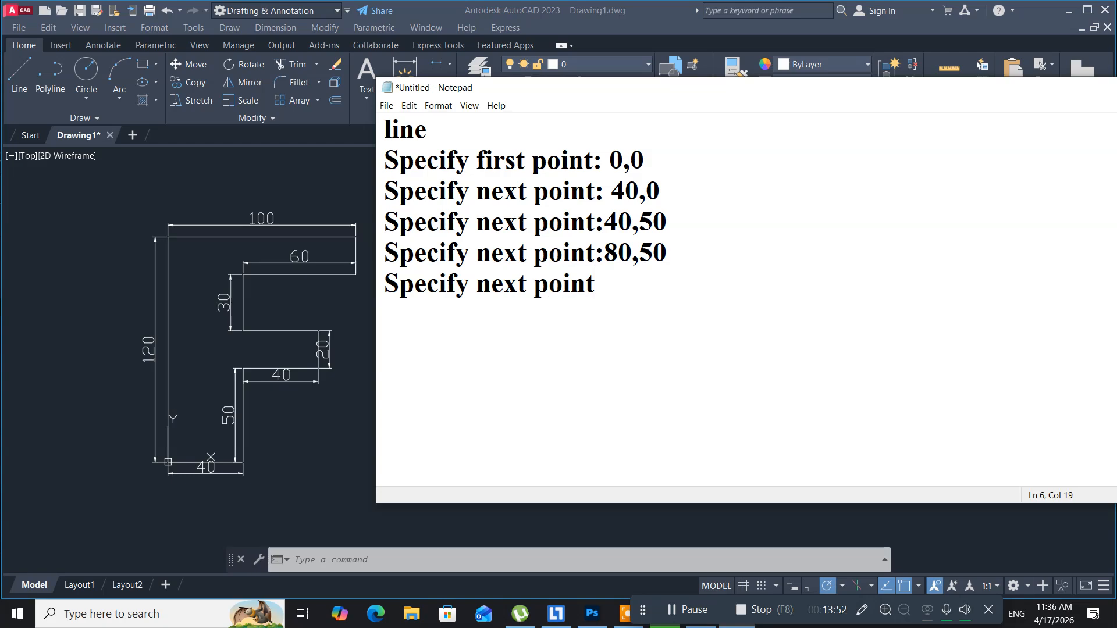
pyautogui.write(':')
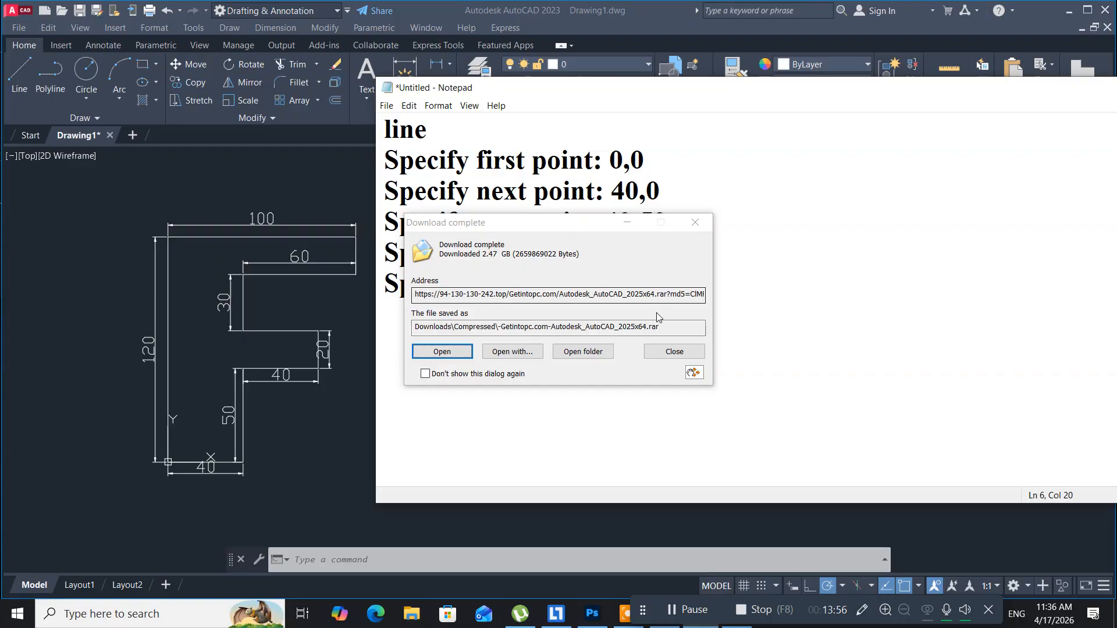
pyautogui.click(661, 353)
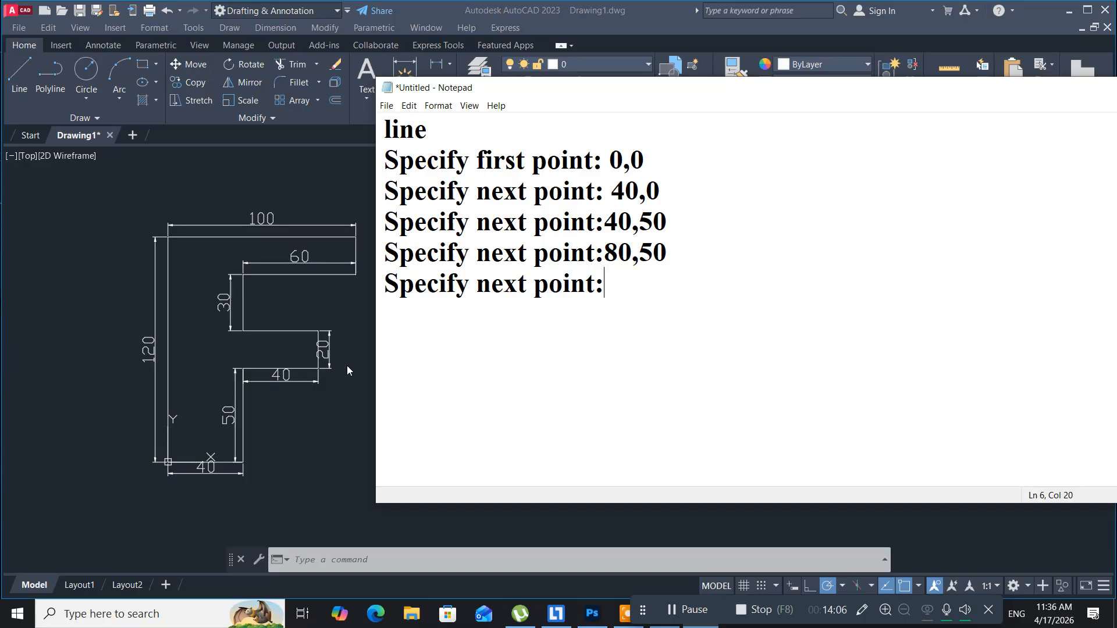
pyautogui.write('80')
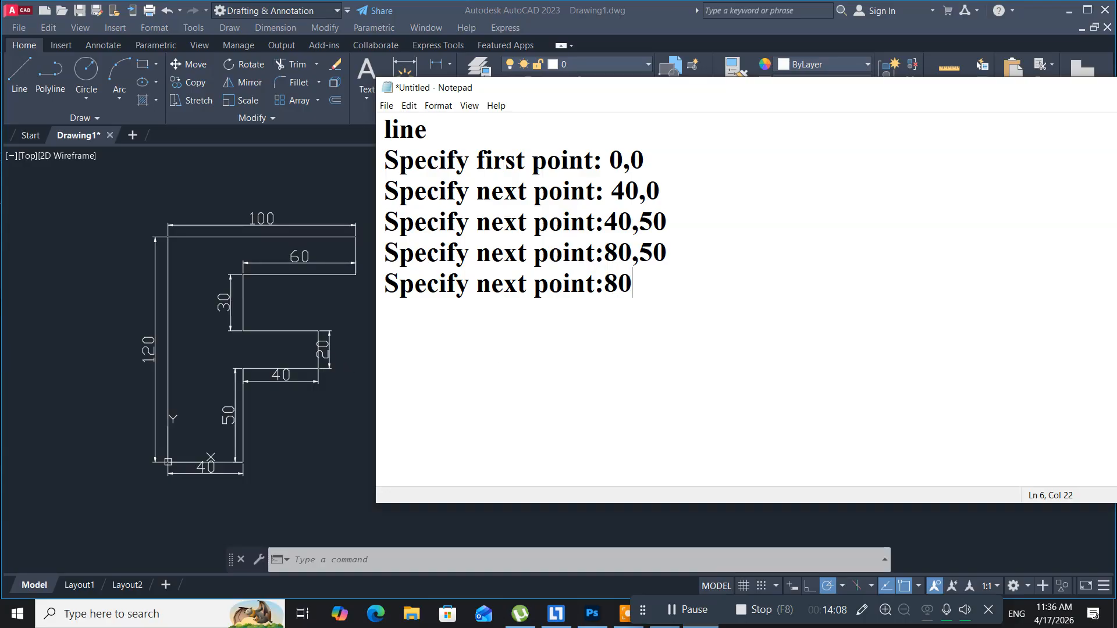
pyautogui.write(',70')
pyautogui.press('Return')
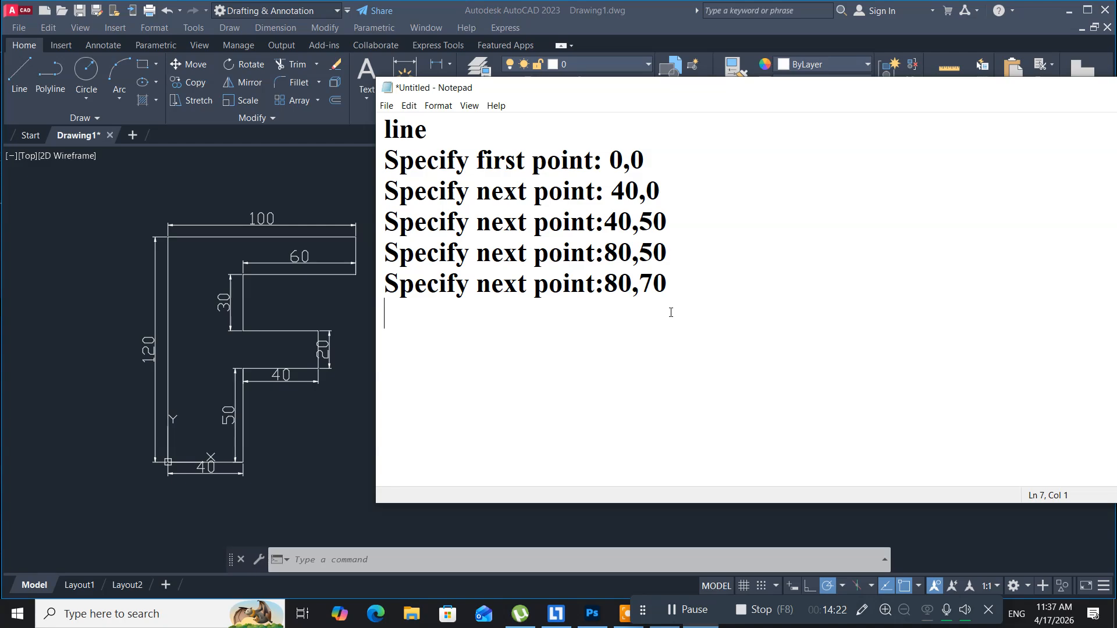
# Add the line "Specify next point:40,70" to the note
pyautogui.write('Spec')
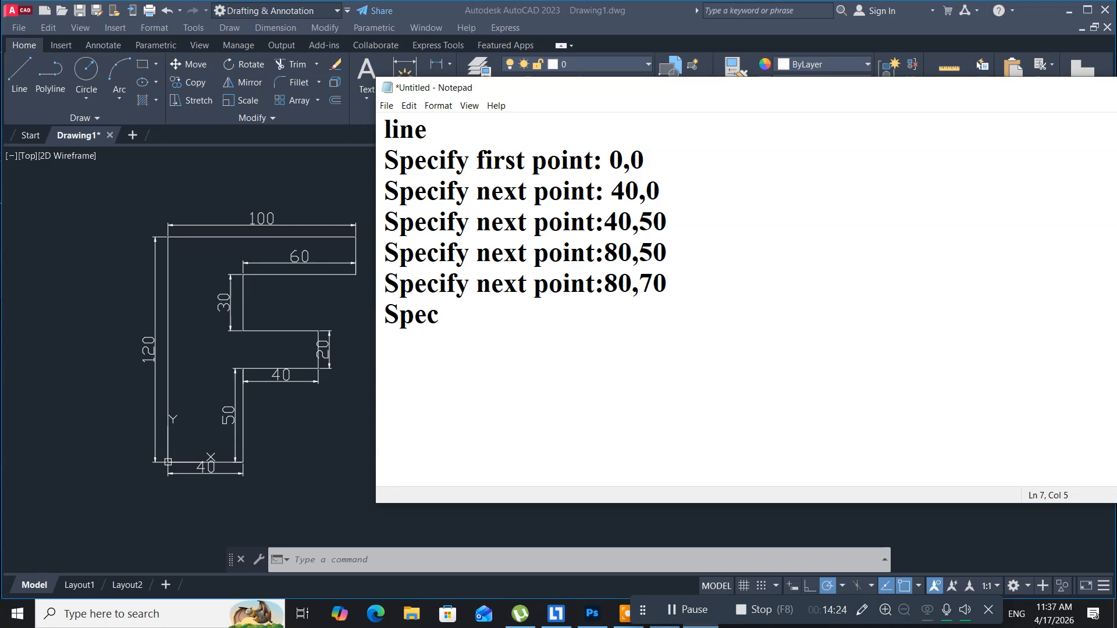
pyautogui.write('ify nex')
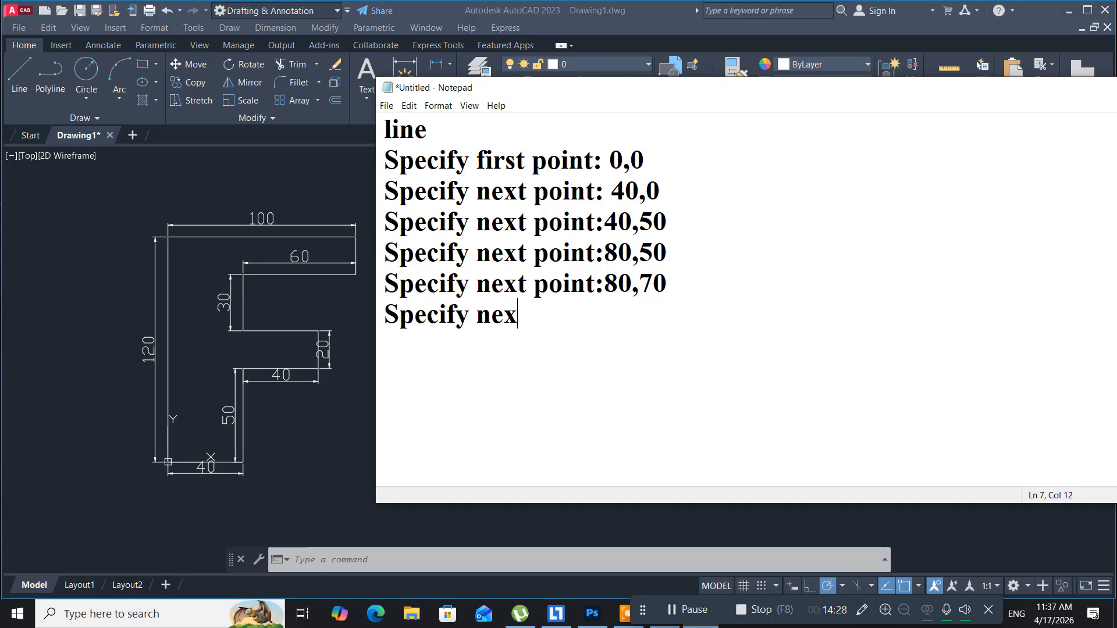
pyautogui.write('t point')
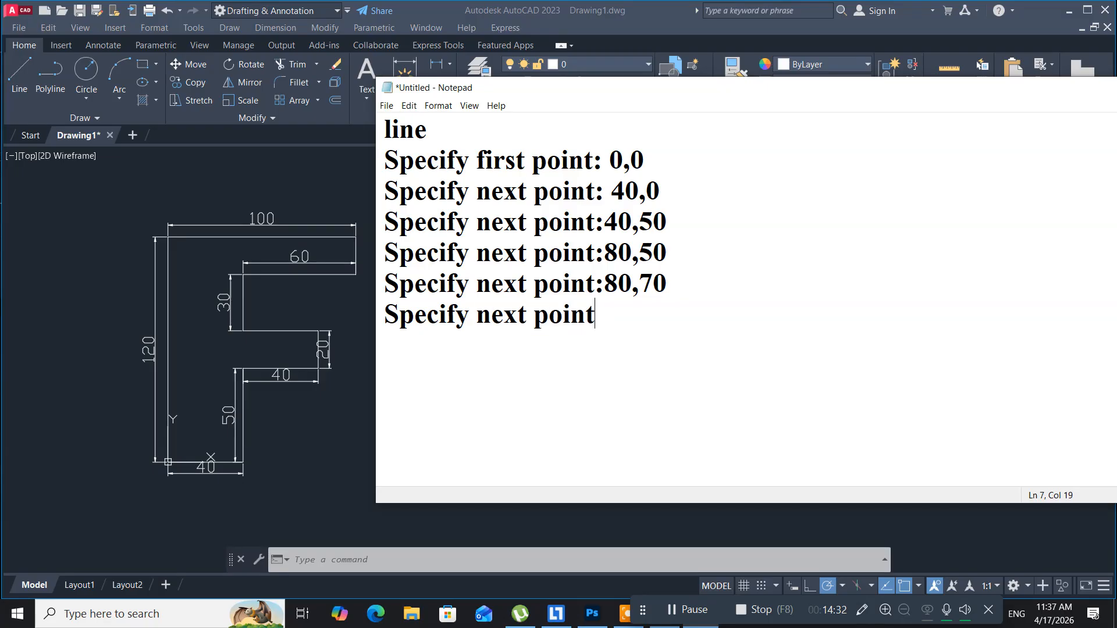
pyautogui.write(':')
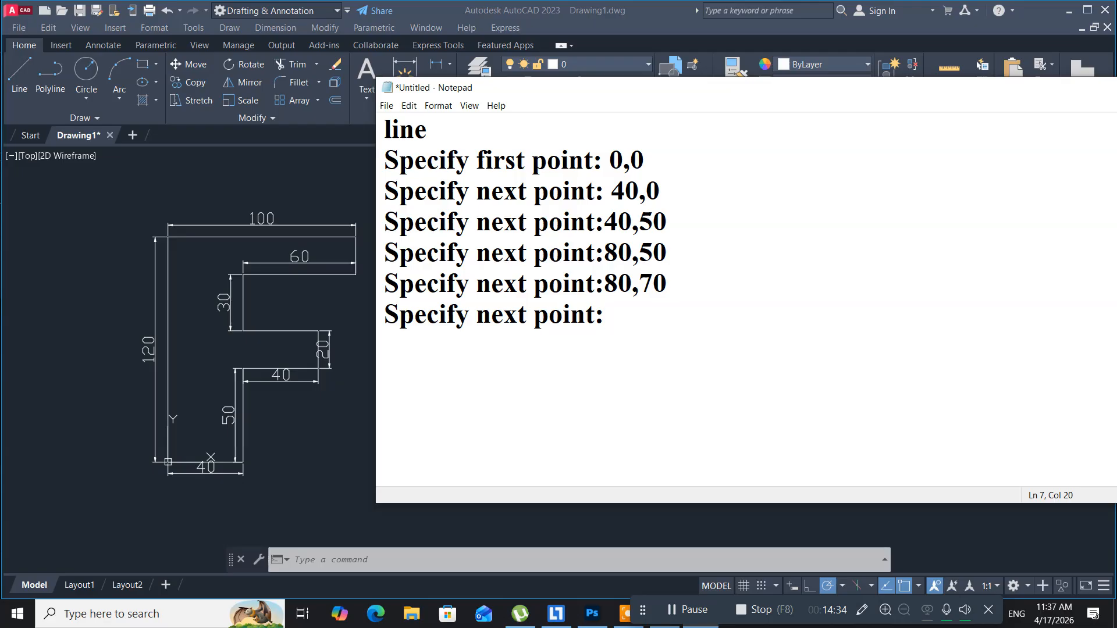
pyautogui.write('40')
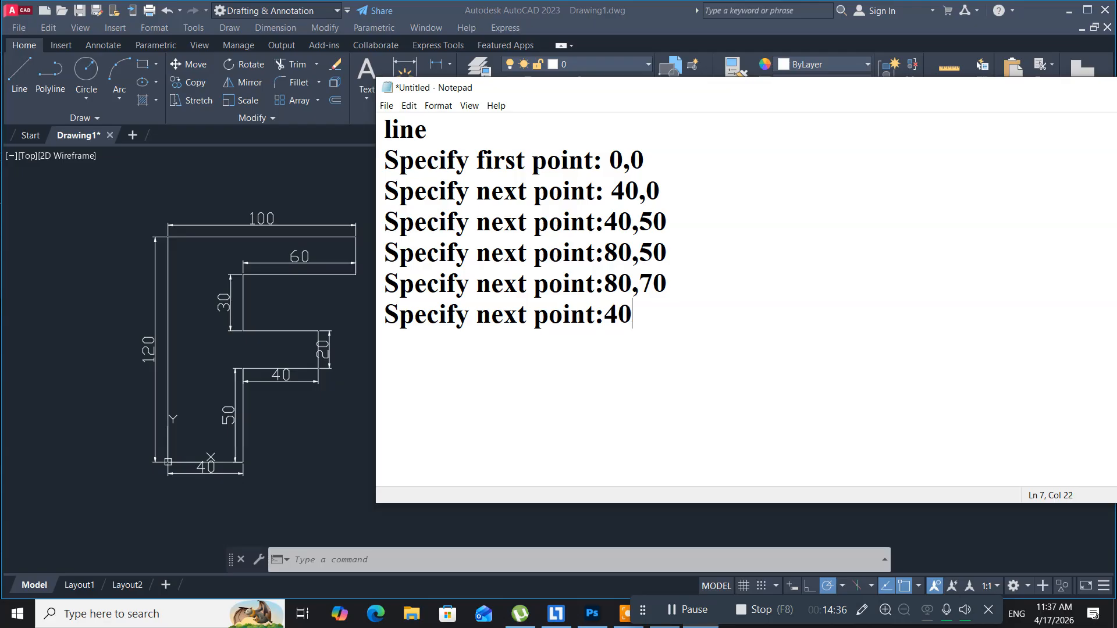
pyautogui.write(',70')
pyautogui.press('Return')
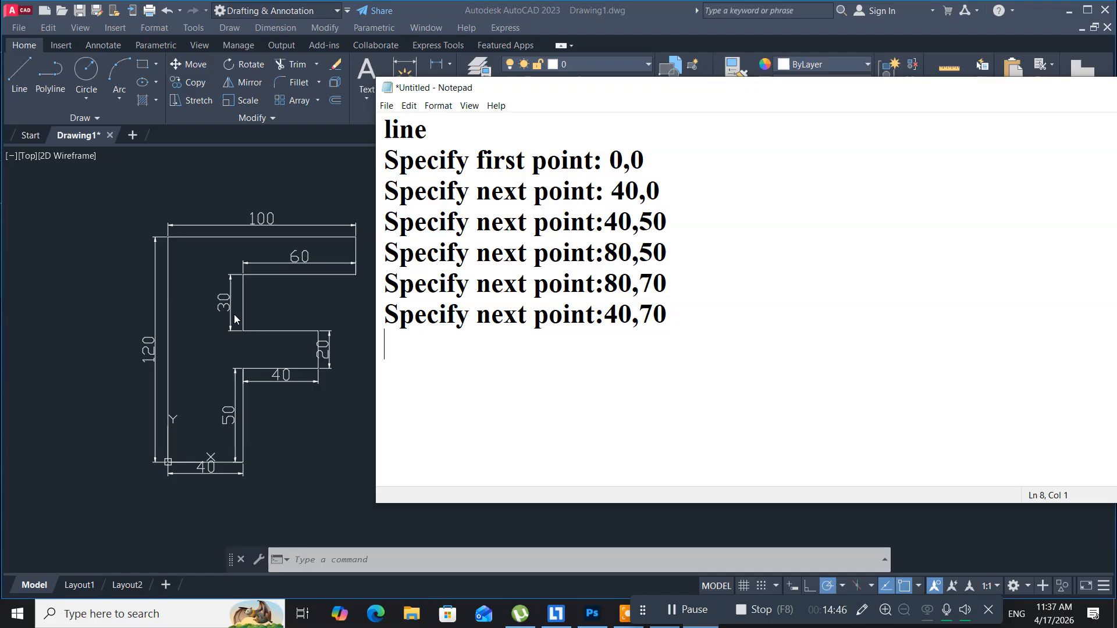
# Add the line "Specify next point:40,100" to the note
pyautogui.write('S')
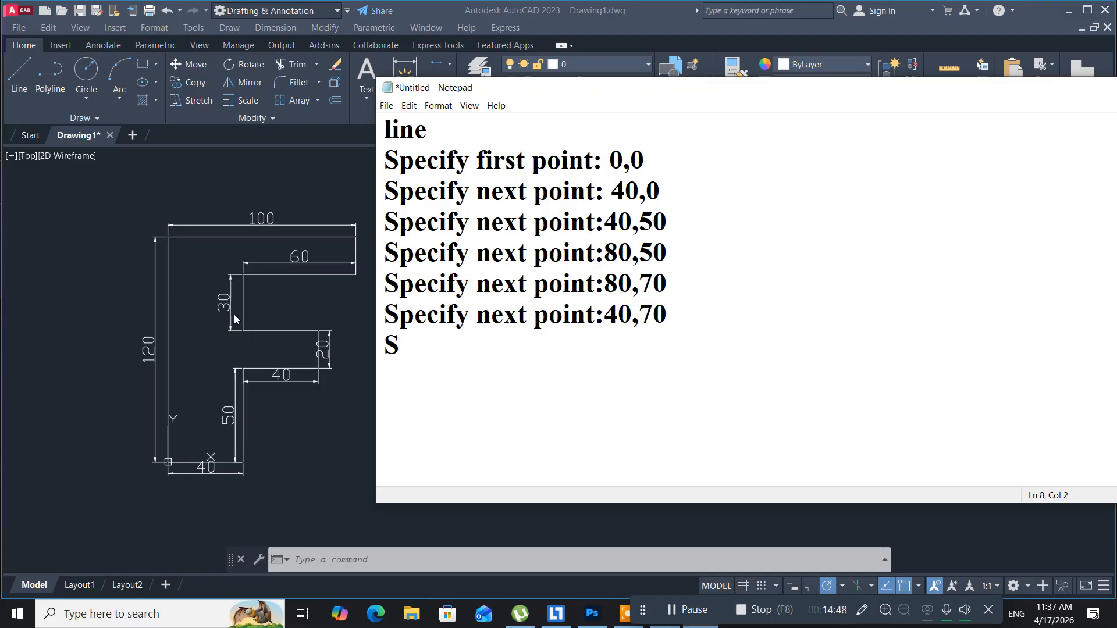
pyautogui.write('peci')
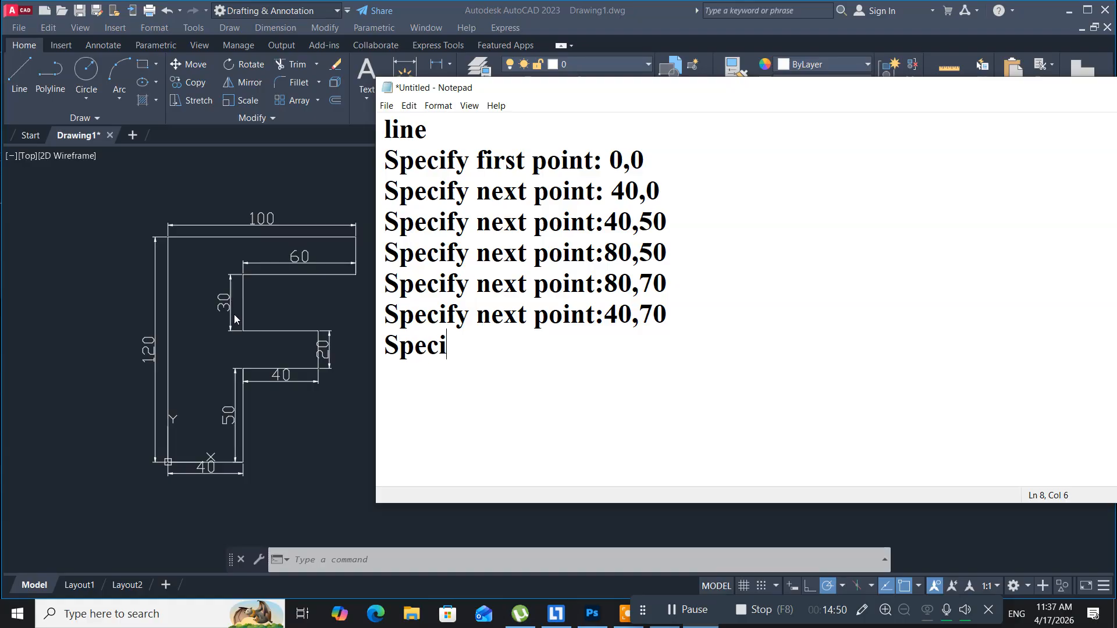
pyautogui.write('fy next poin')
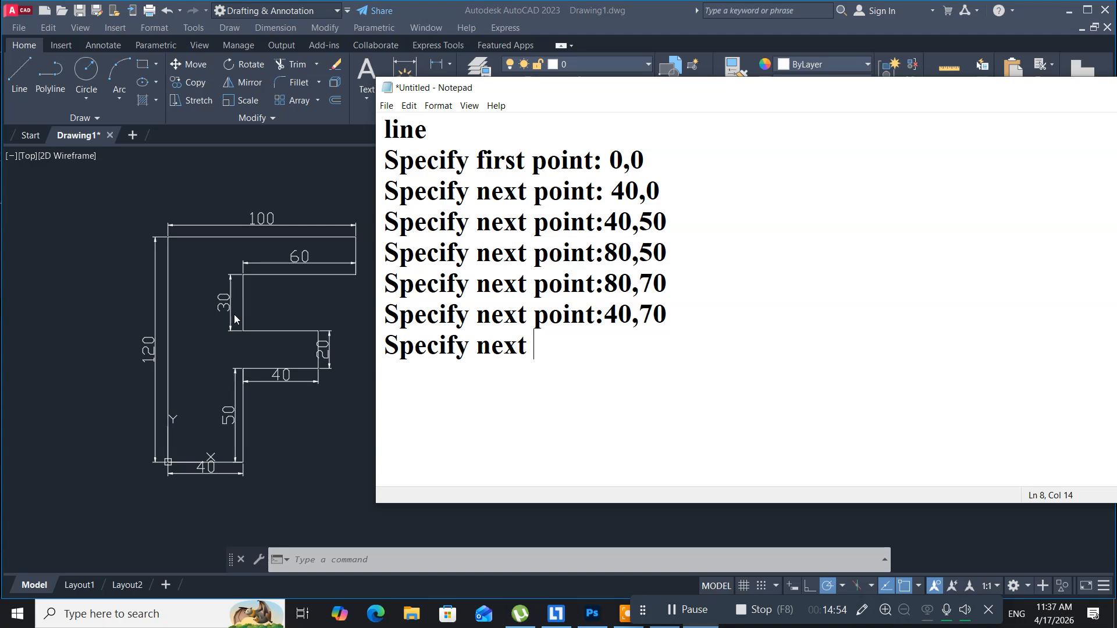
pyautogui.write('t')
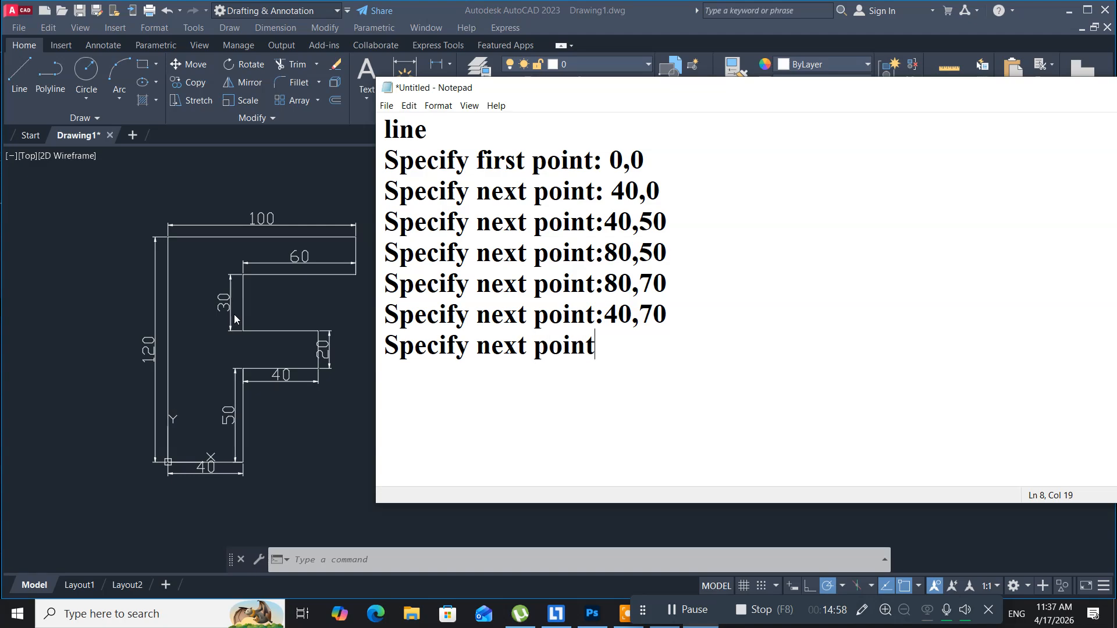
pyautogui.write(':40')
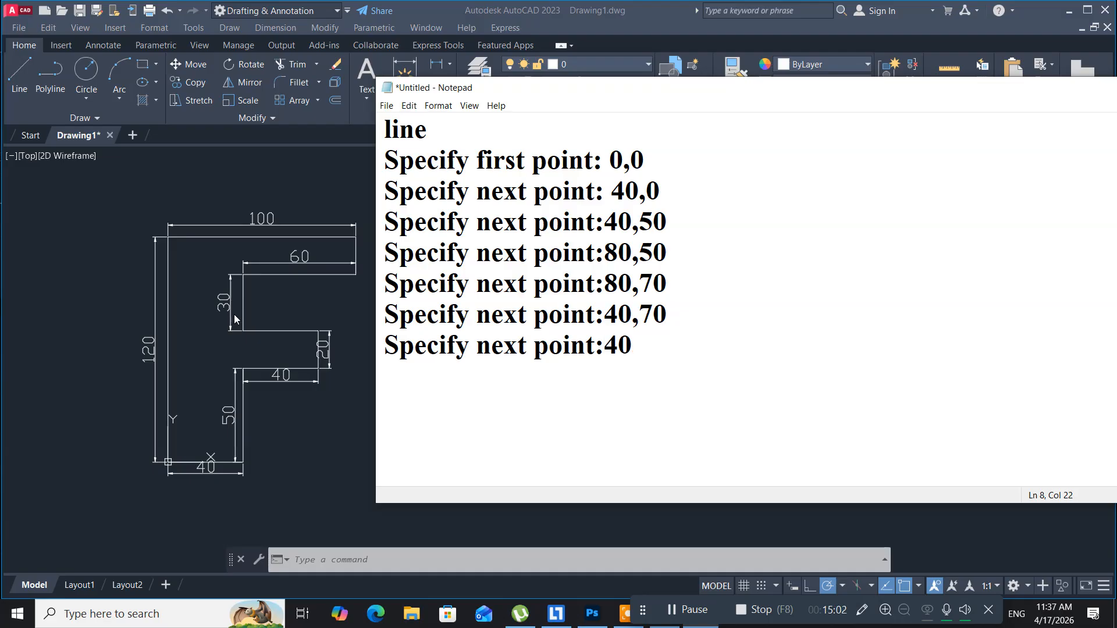
pyautogui.write(',100')
pyautogui.press('Return')
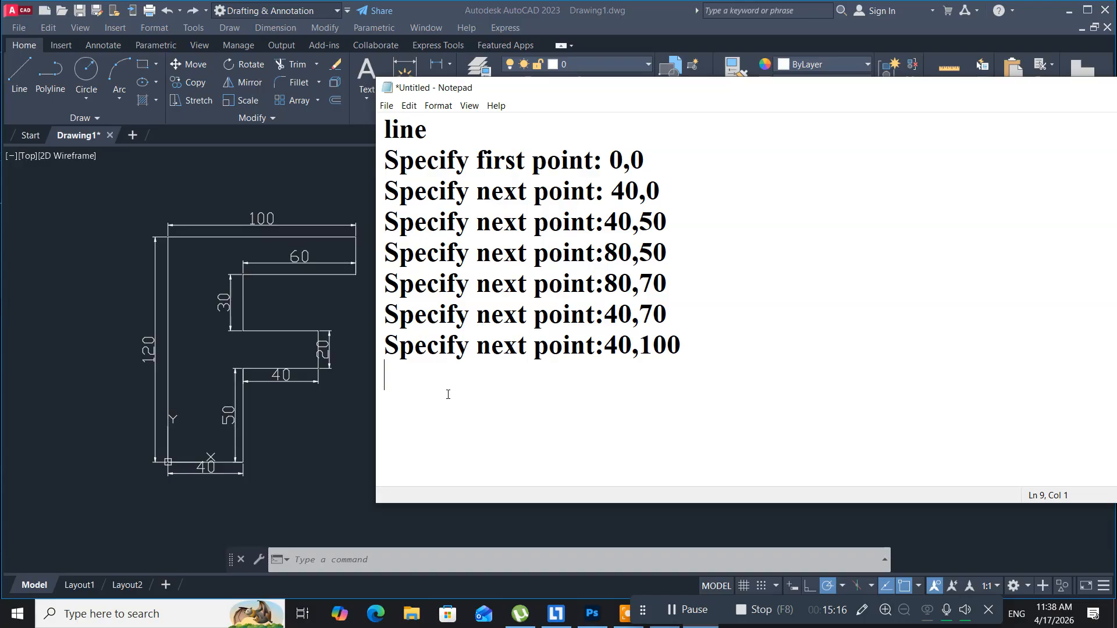
# Add the line "Specify next point:100,100" to the note
pyautogui.write('S')
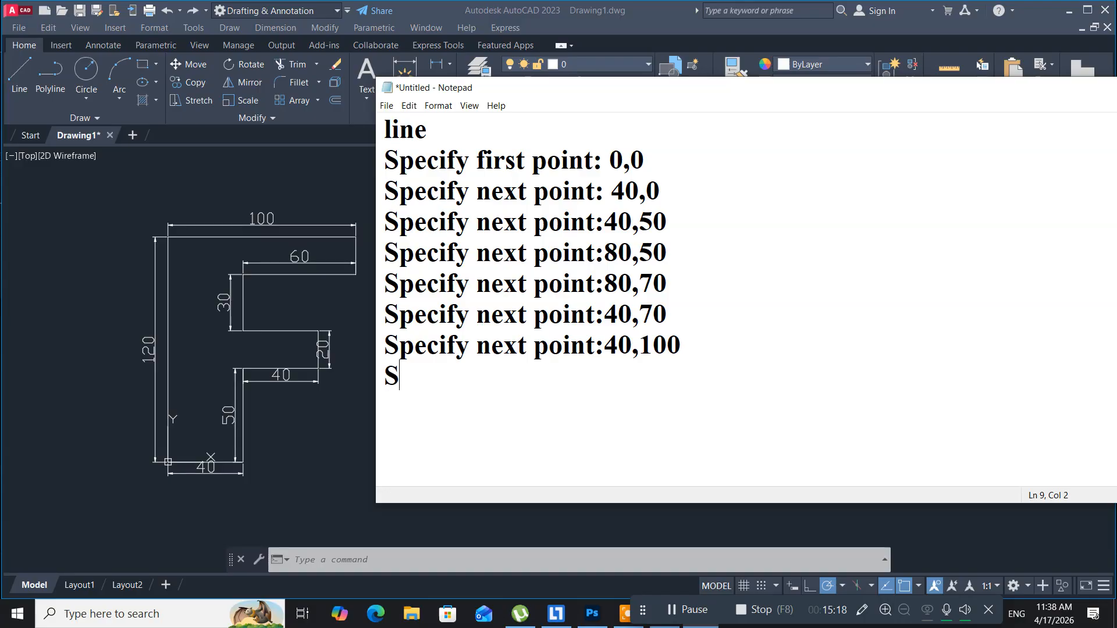
pyautogui.write('pecif')
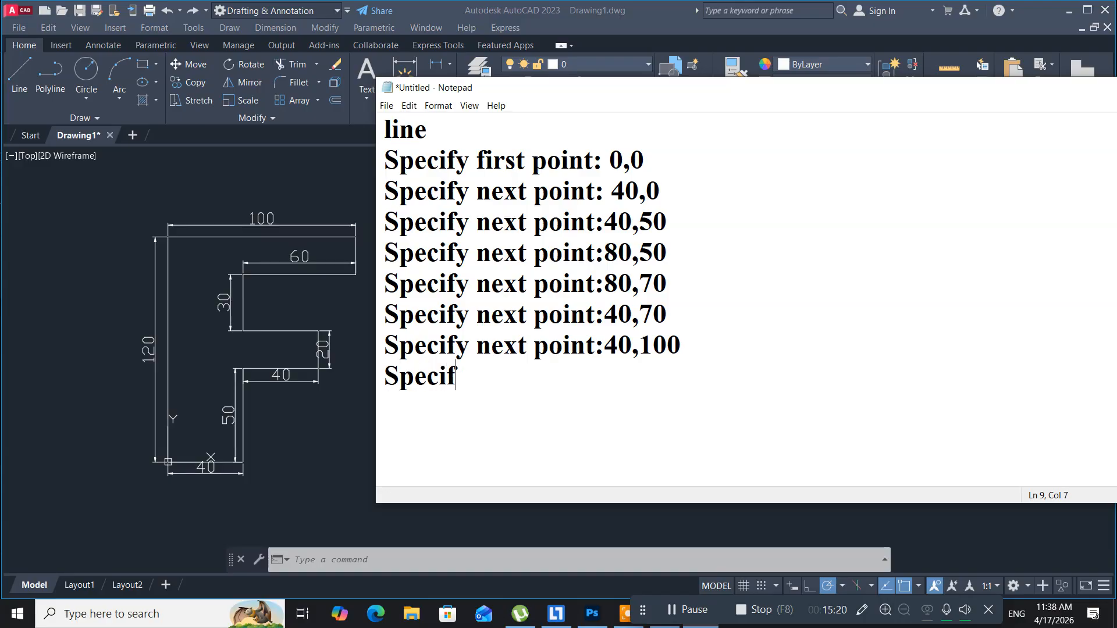
pyautogui.write('y next point')
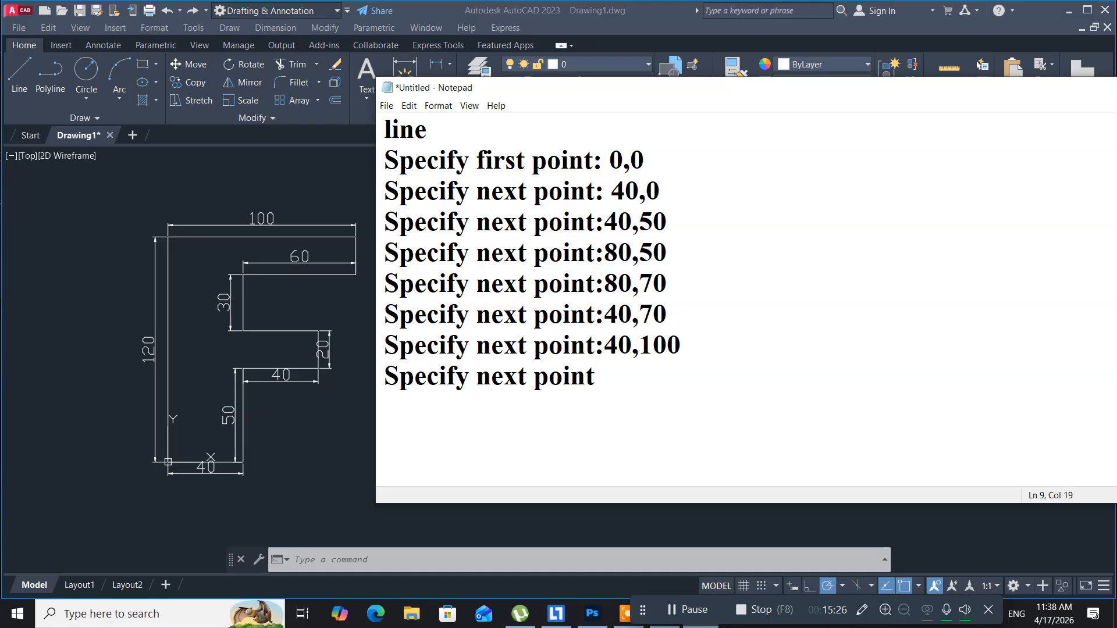
pyautogui.write(':')
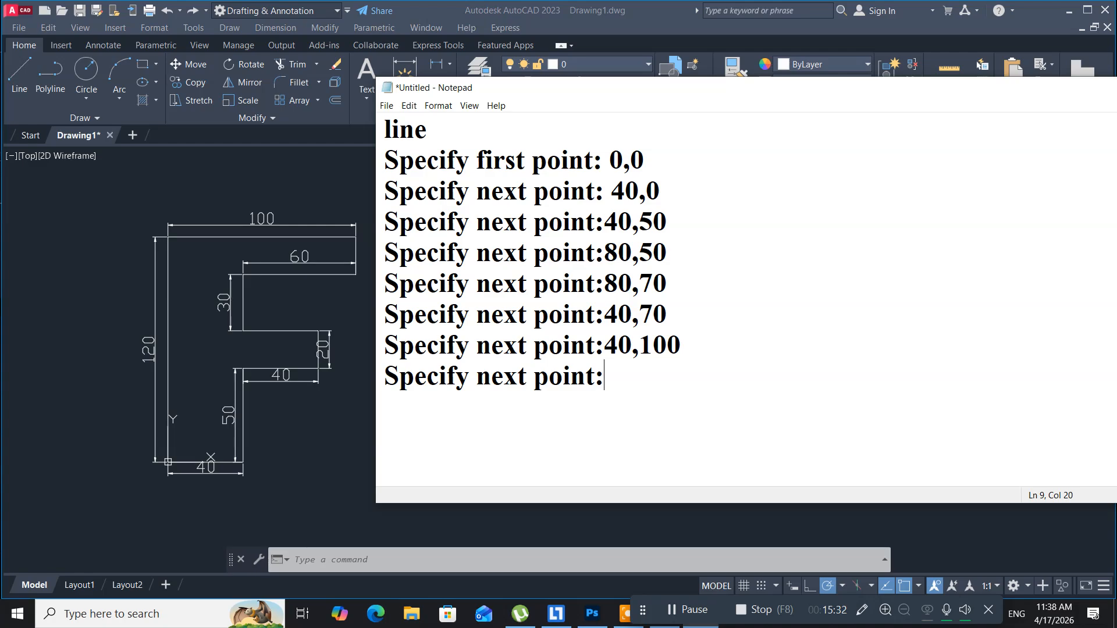
pyautogui.write('100')
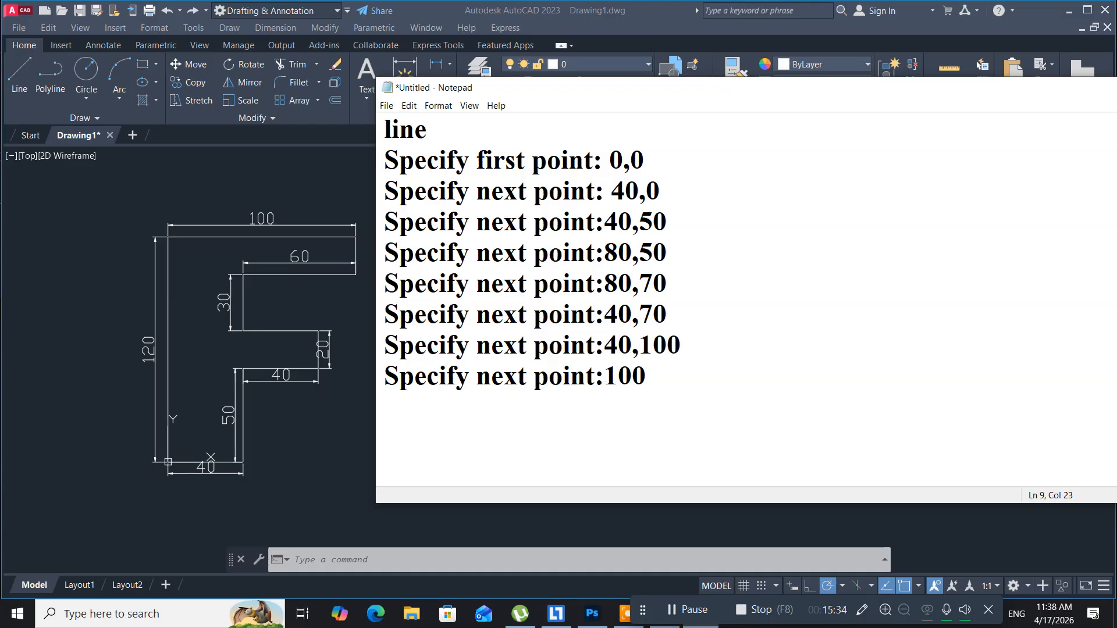
pyautogui.write(',100')
pyautogui.press('Return')
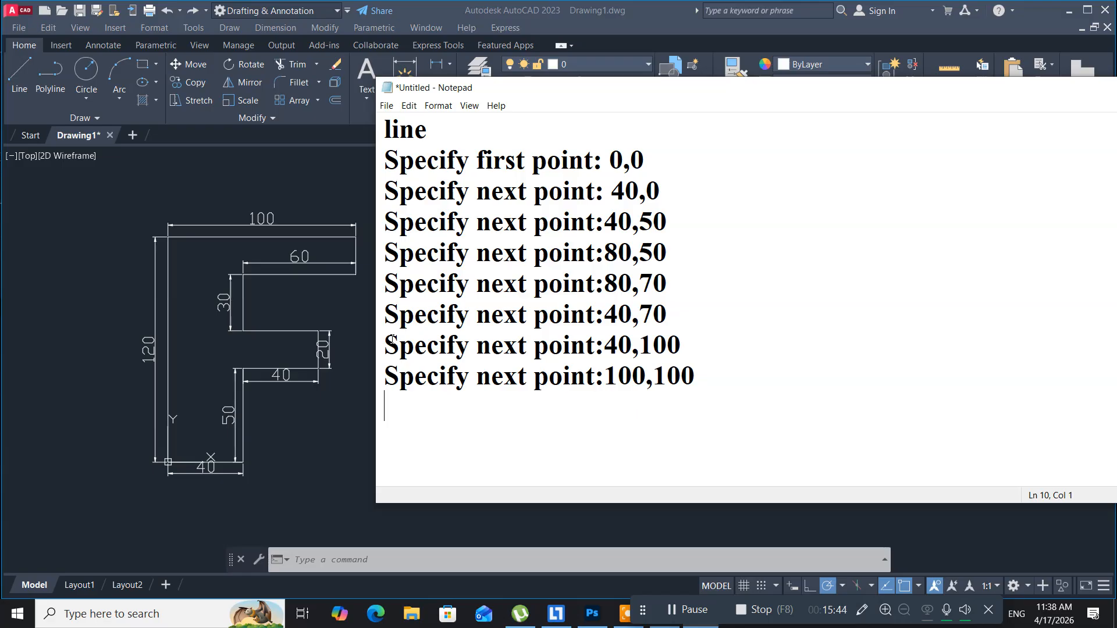
# Add the line "Specify next point:100,120" to the note and start a new line below it
pyautogui.write('S')
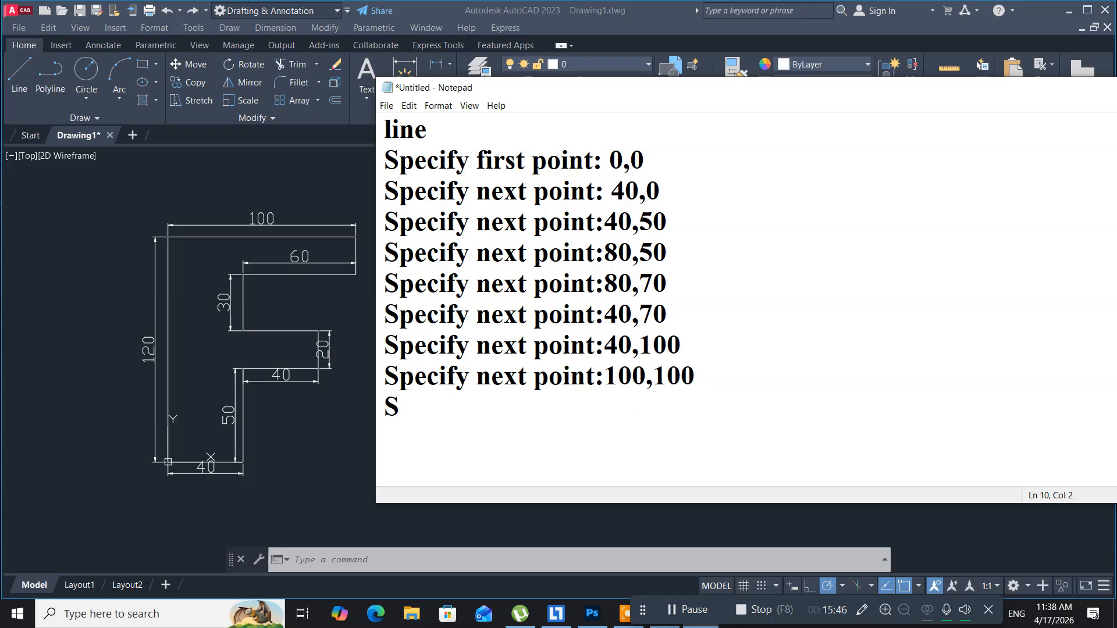
pyautogui.write('pecify')
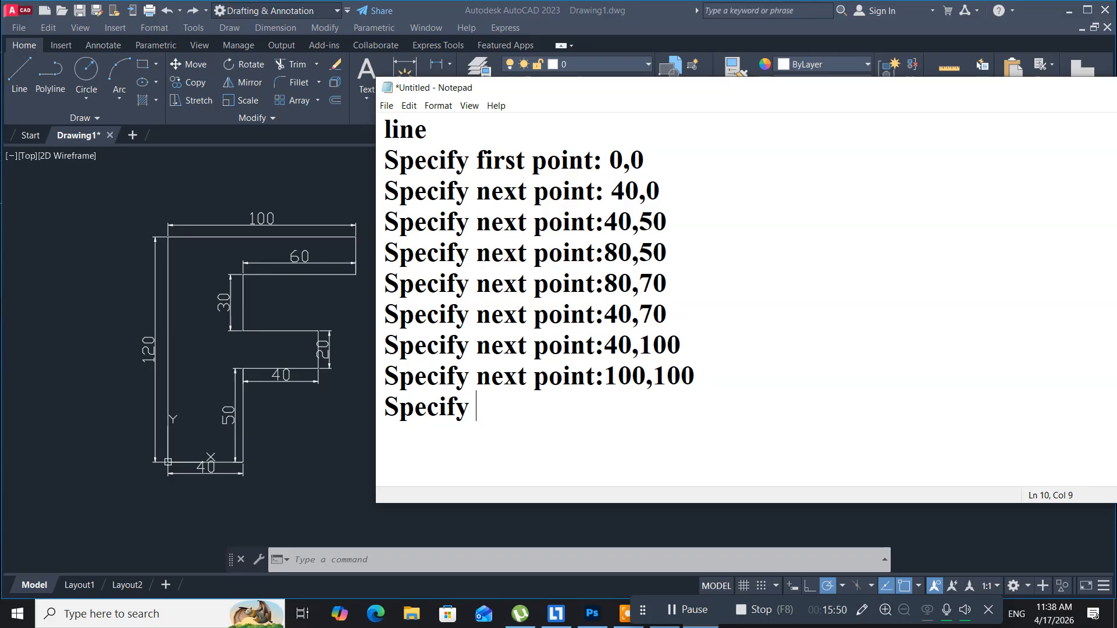
pyautogui.write(' next ')
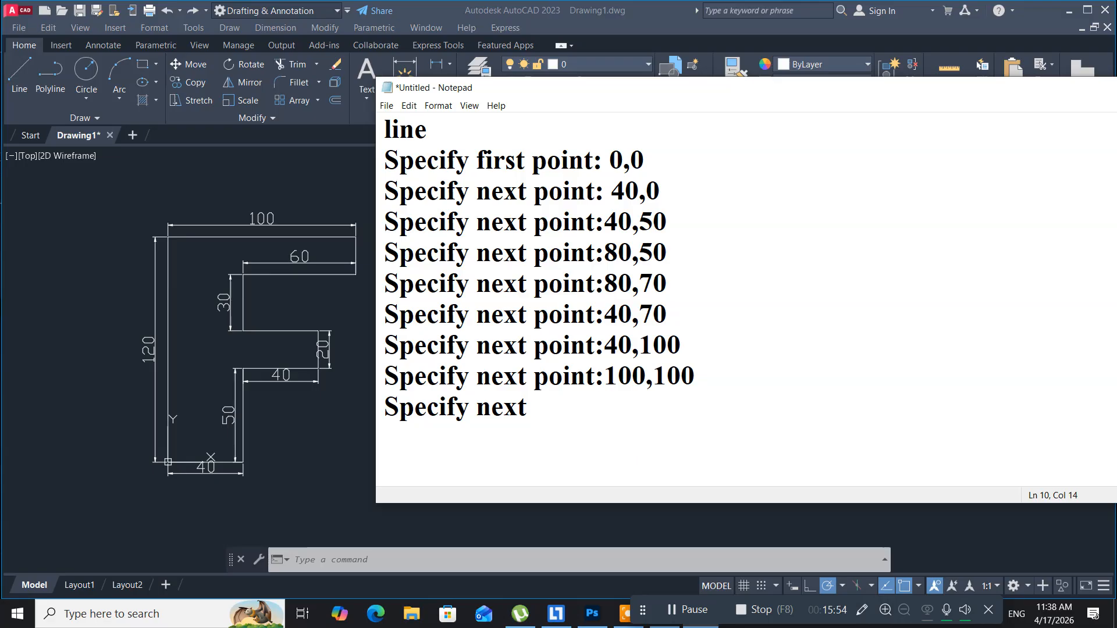
pyautogui.write('point')
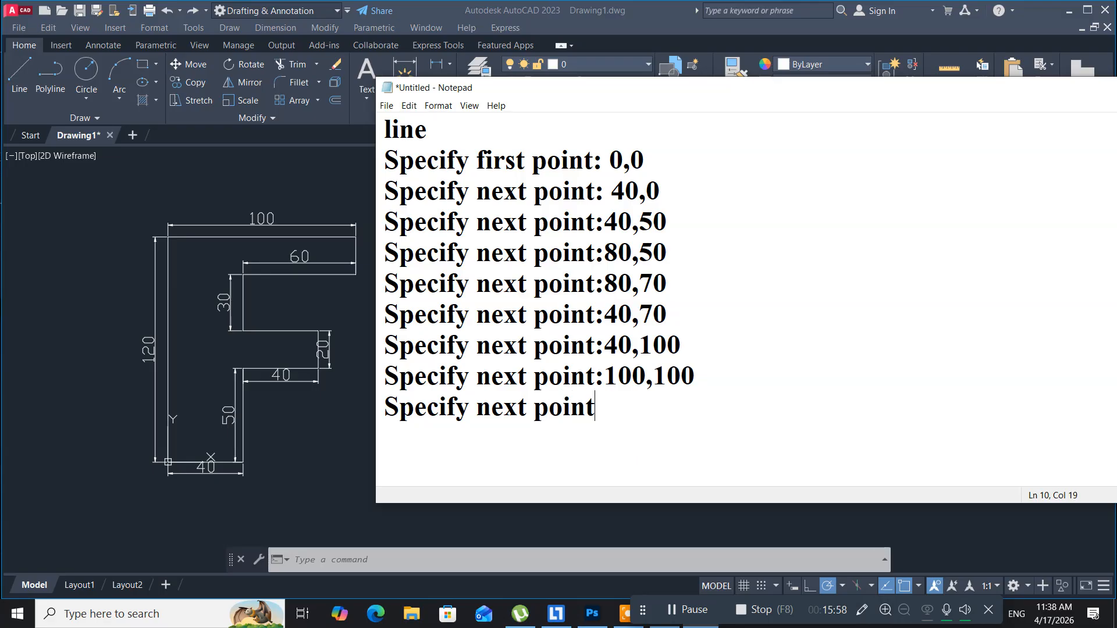
pyautogui.write(':')
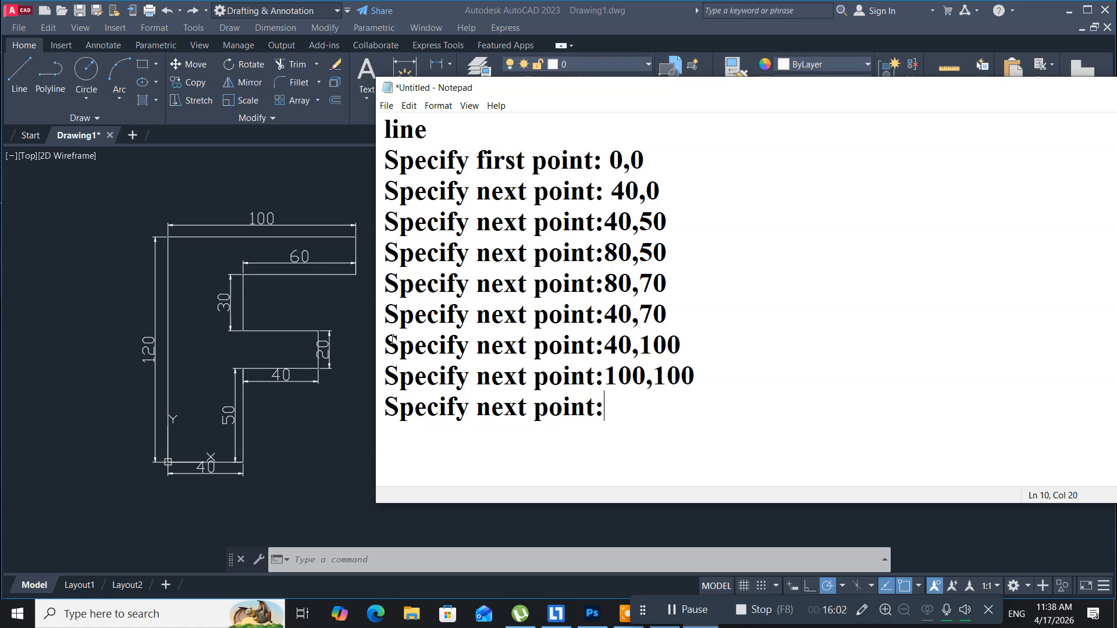
pyautogui.write('100,')
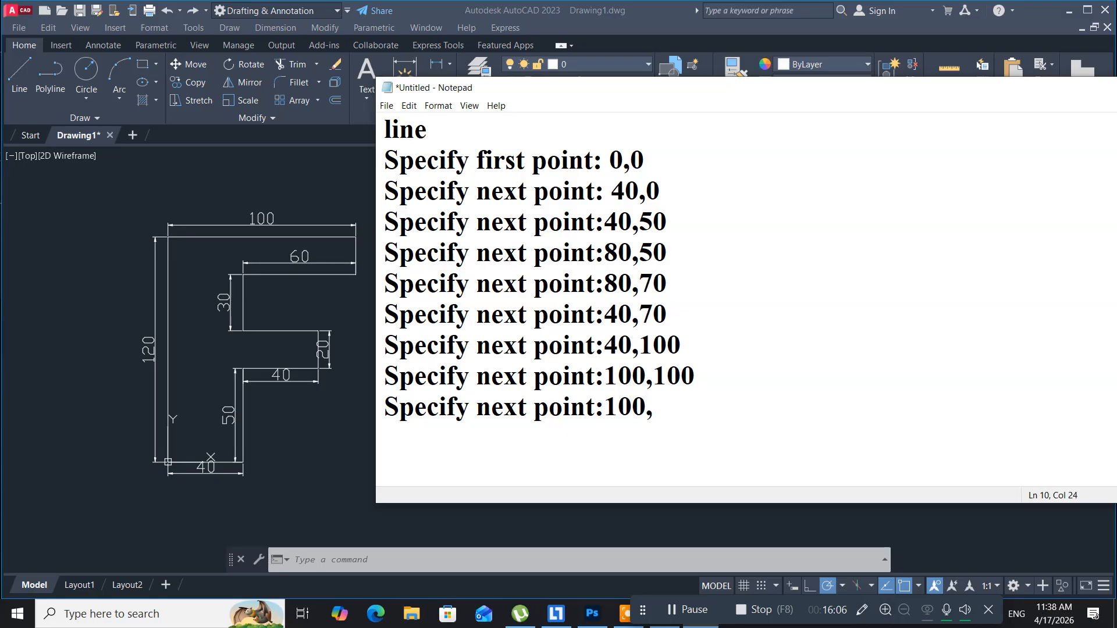
pyautogui.write('120')
pyautogui.press('Return')
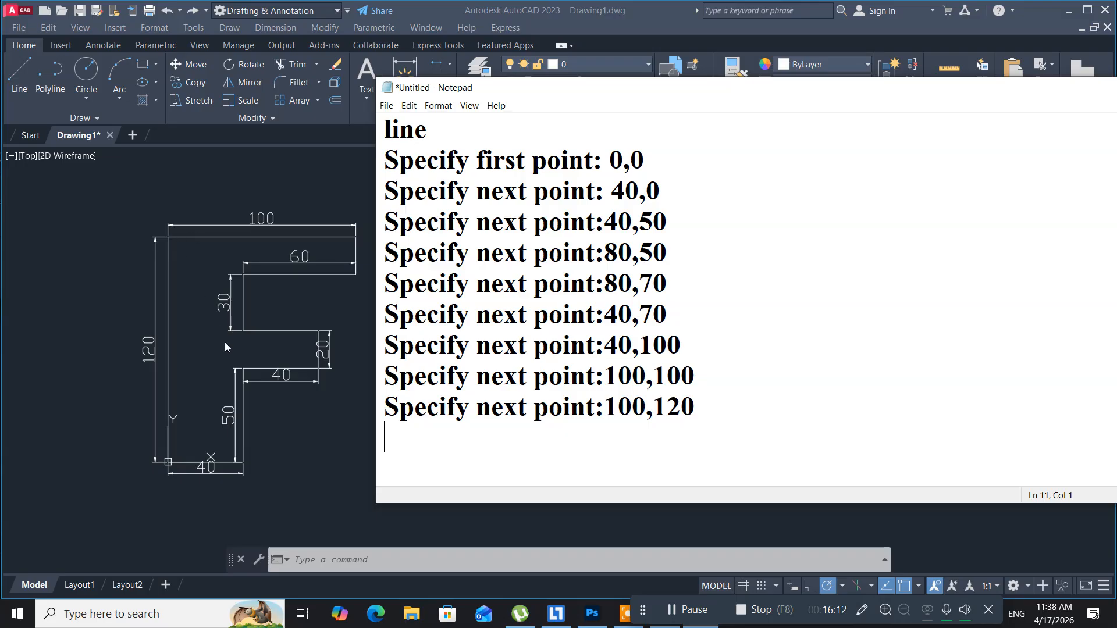
# Add the line "Specify next point:0,120" to the note and start a new line below it
pyautogui.write('Spec')
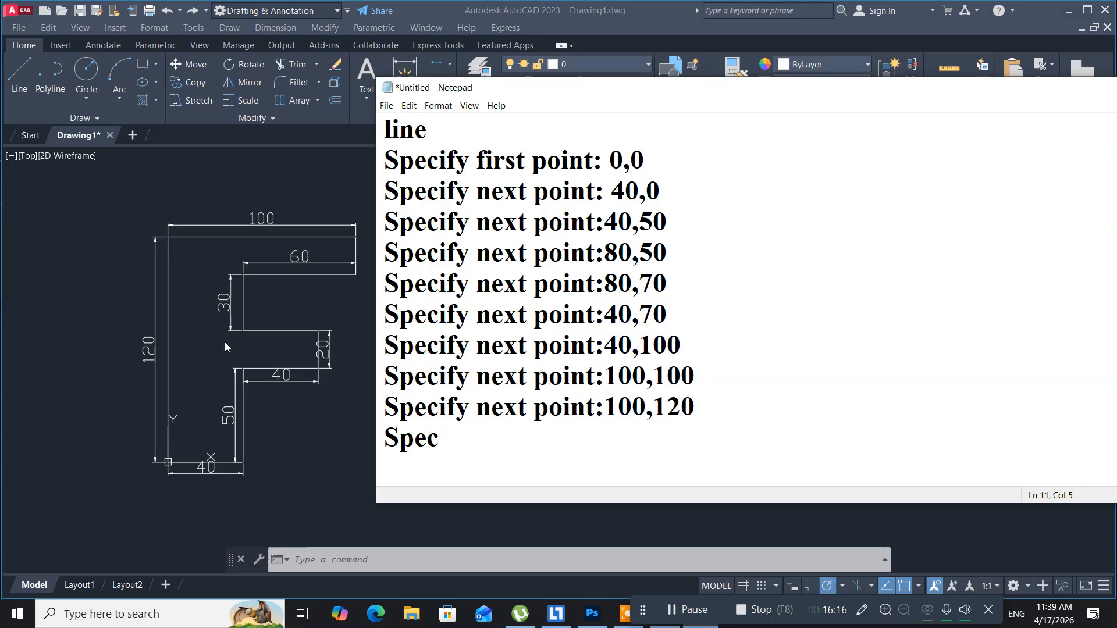
pyautogui.write('ify')
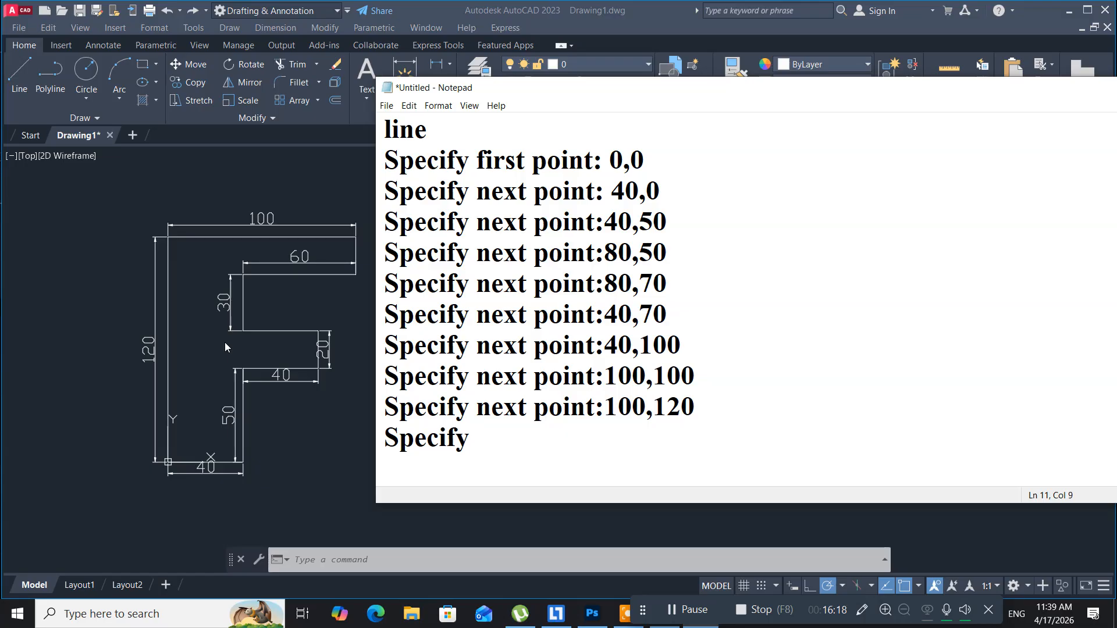
pyautogui.write(' ne')
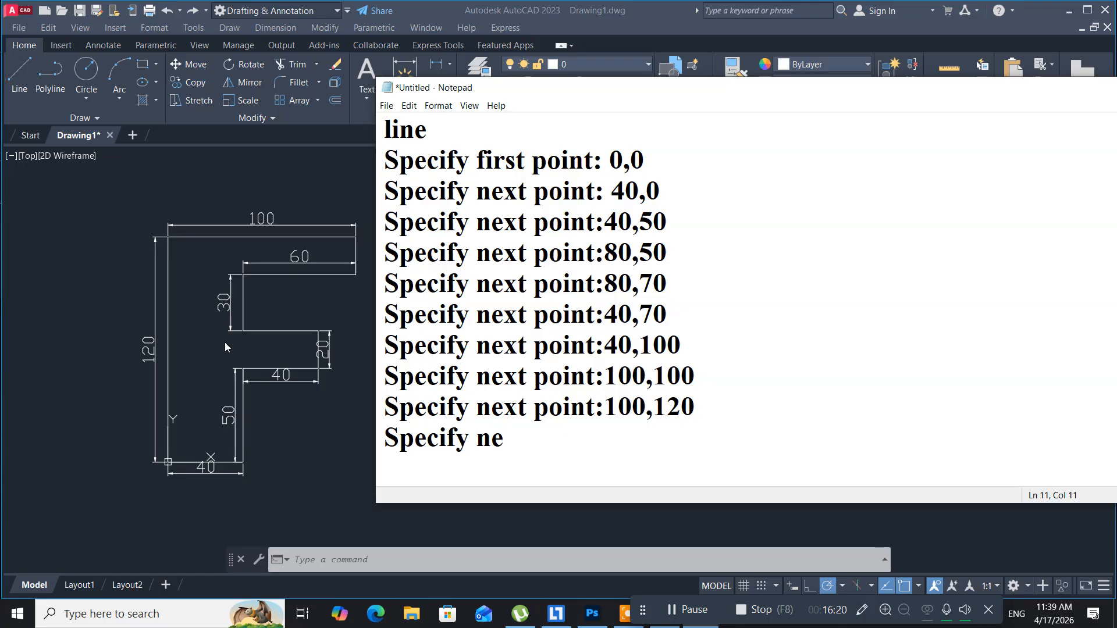
pyautogui.write('xt')
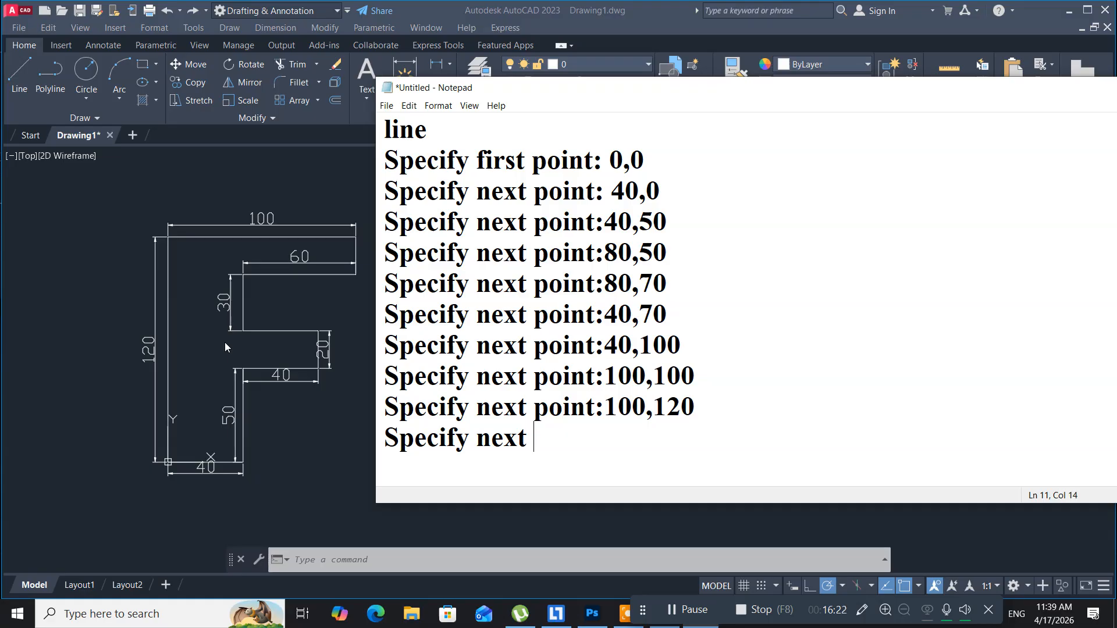
pyautogui.write(' poin')
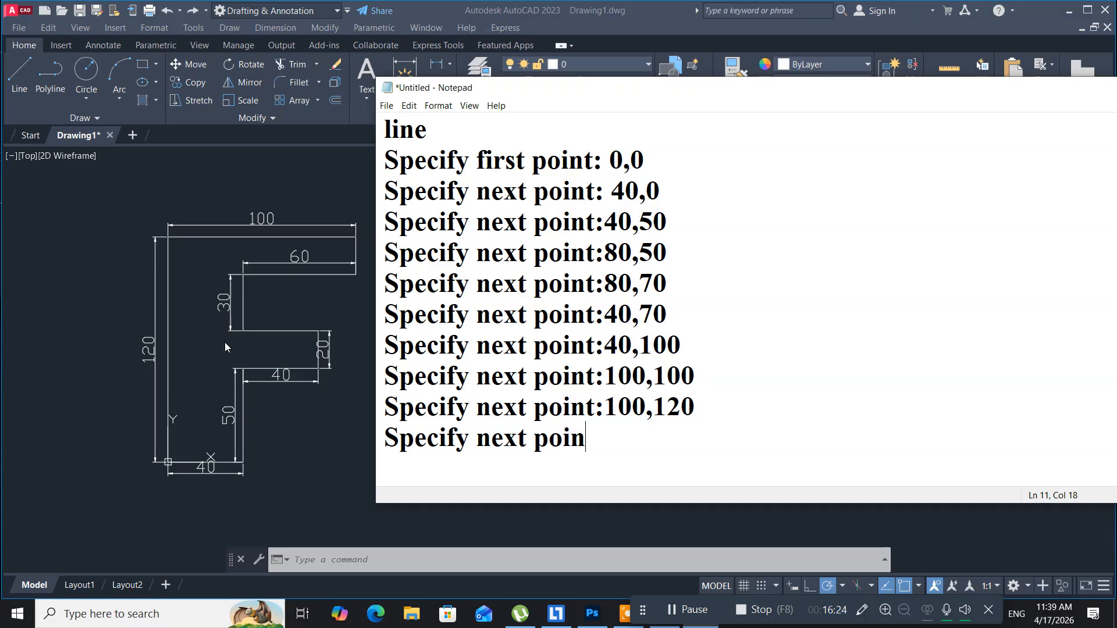
pyautogui.write('t:0,120')
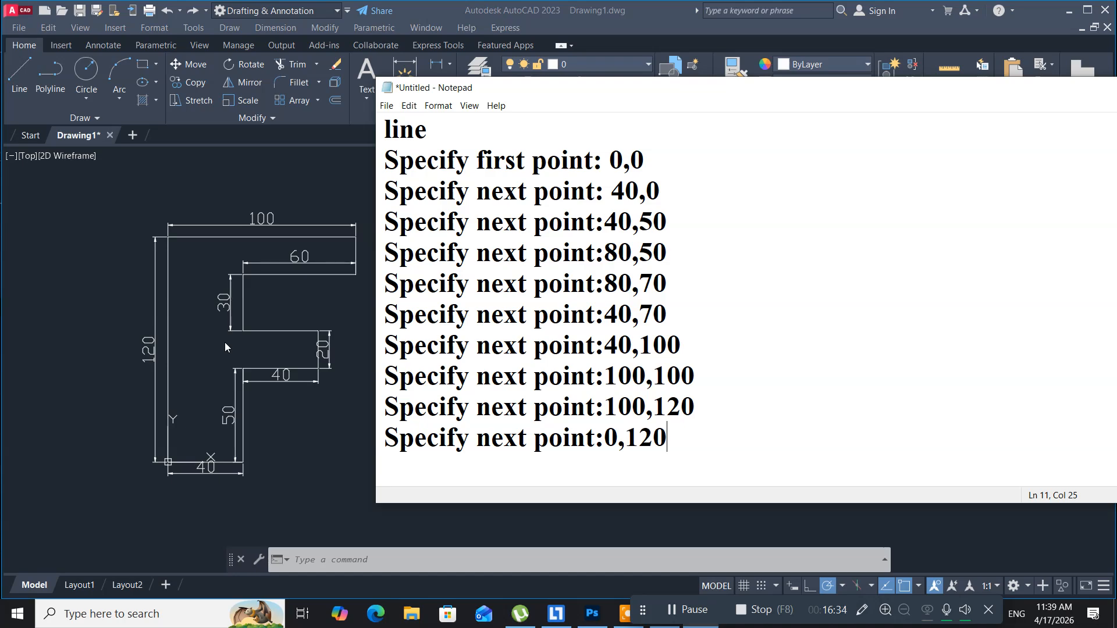
pyautogui.press('Return')
# Add the closing line "Specify next point:0,0" to the note and shift the Notepad window slightly farther from the F drawing
pyautogui.write('Sp')
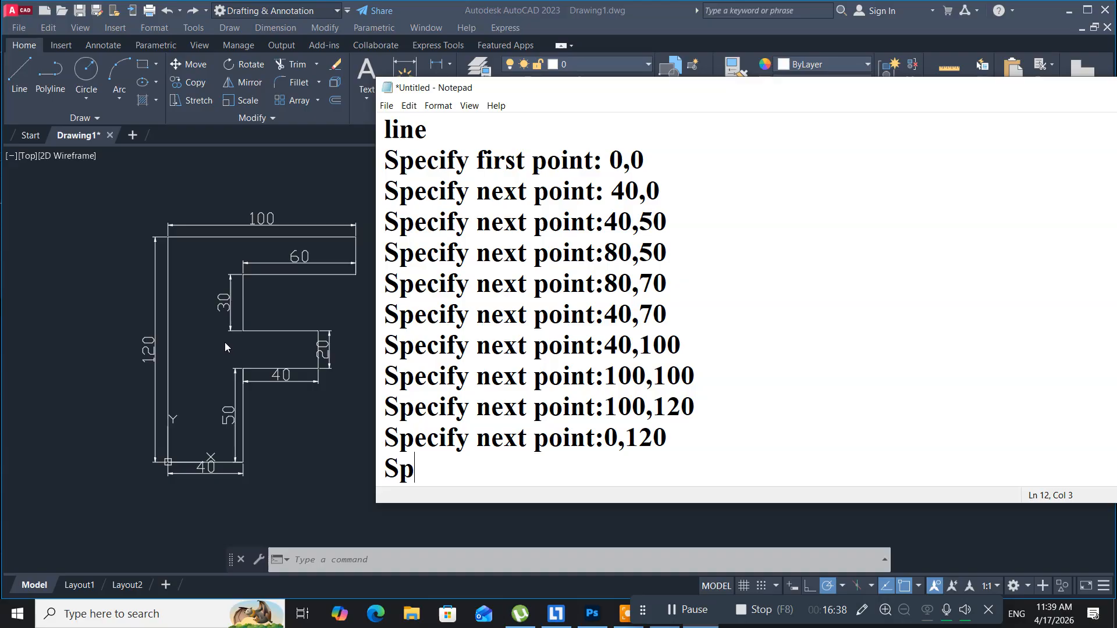
pyautogui.write('ecify')
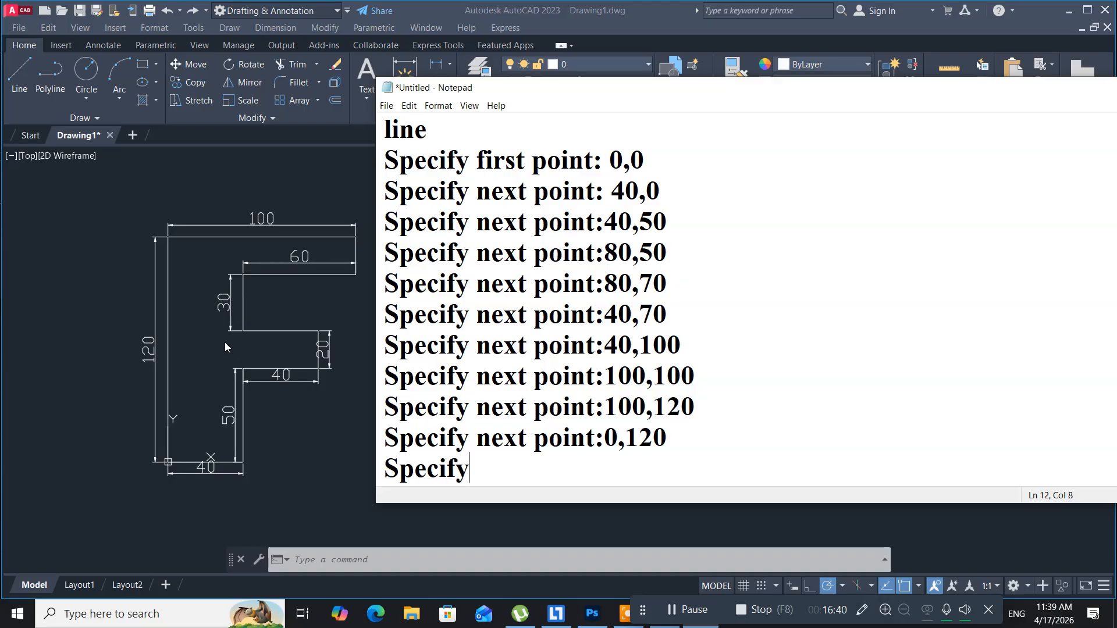
pyautogui.write(' next point')
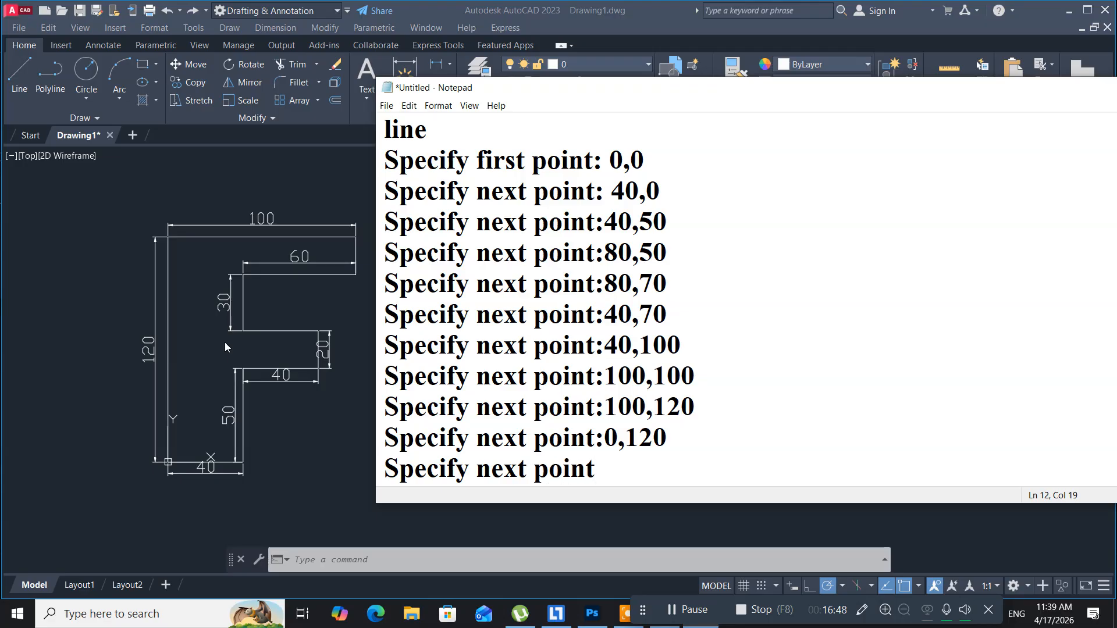
pyautogui.write(':')
pyautogui.press('BackSpace')
pyautogui.write('0,0')
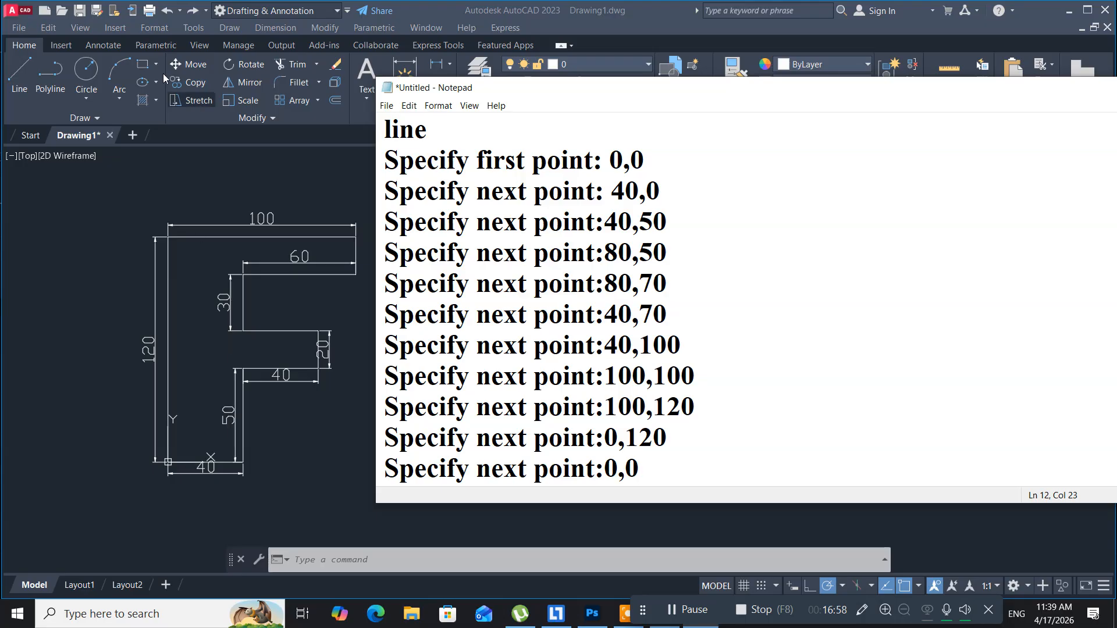
pyautogui.moveTo(519, 96); pyautogui.dragTo(565, 90)
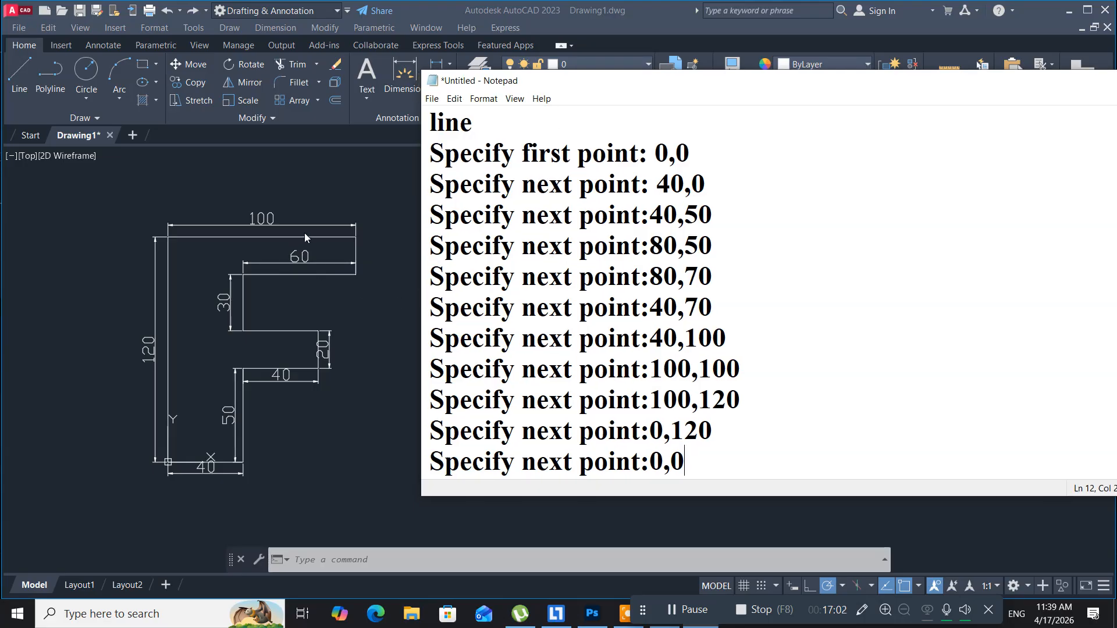
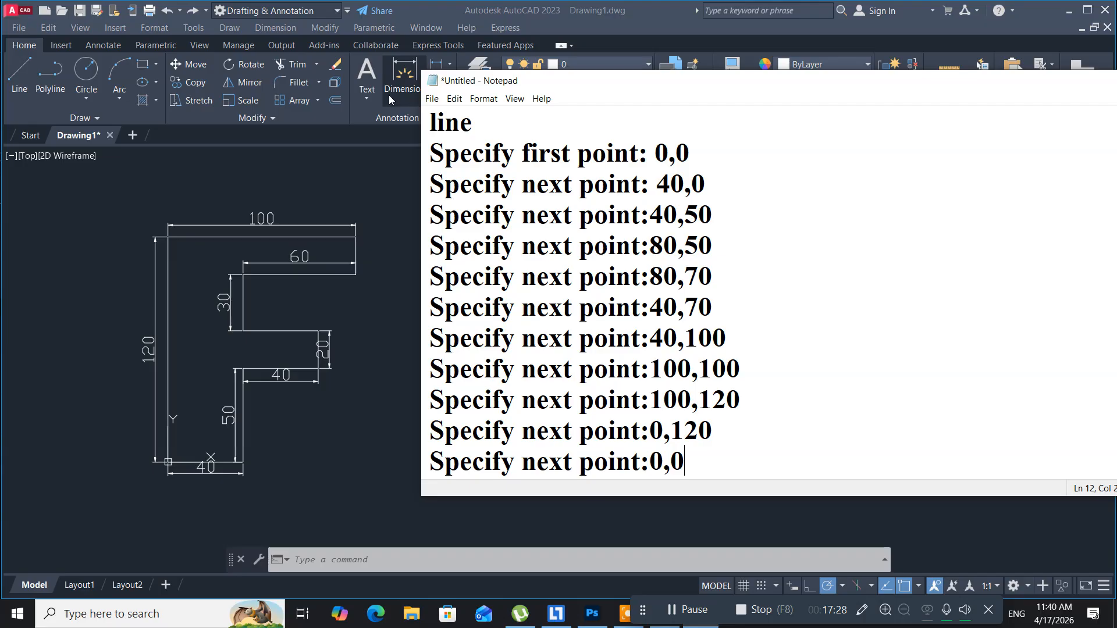
# Insert the heading "Absulate Coordnate System" on a new line above "line" at the start of the note
pyautogui.click(430, 113)
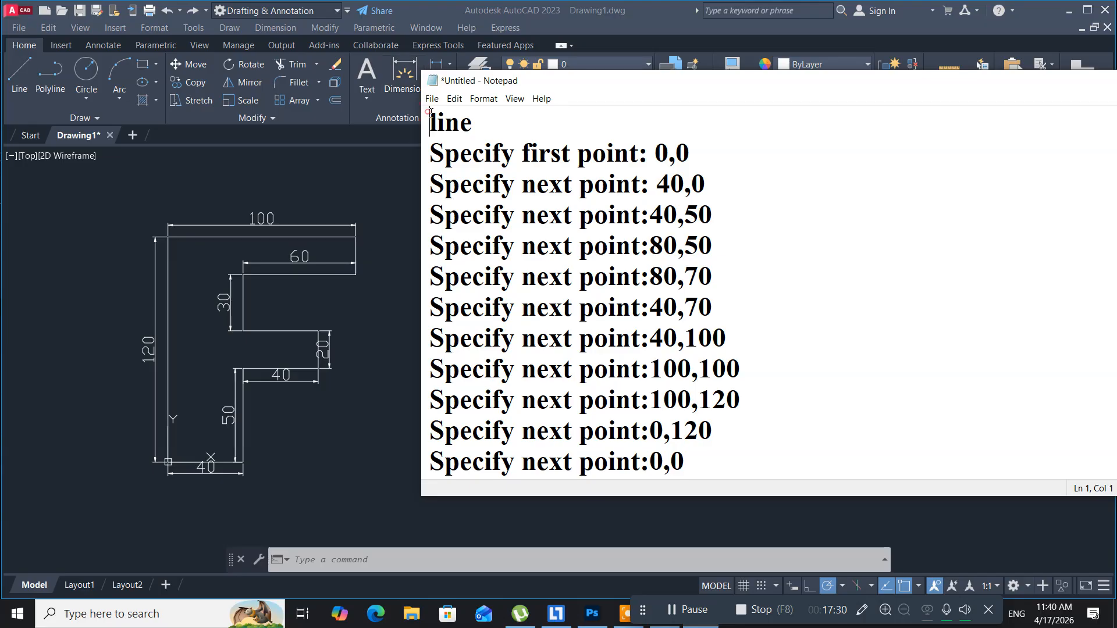
pyautogui.press('Return')
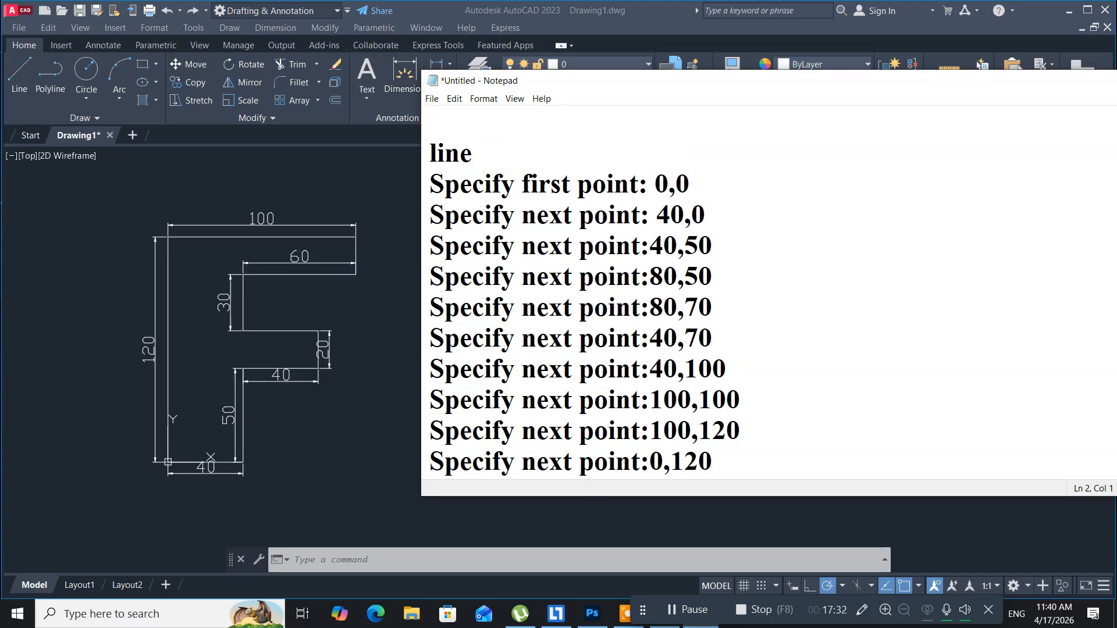
pyautogui.click(431, 113)
pyautogui.write('Absu')
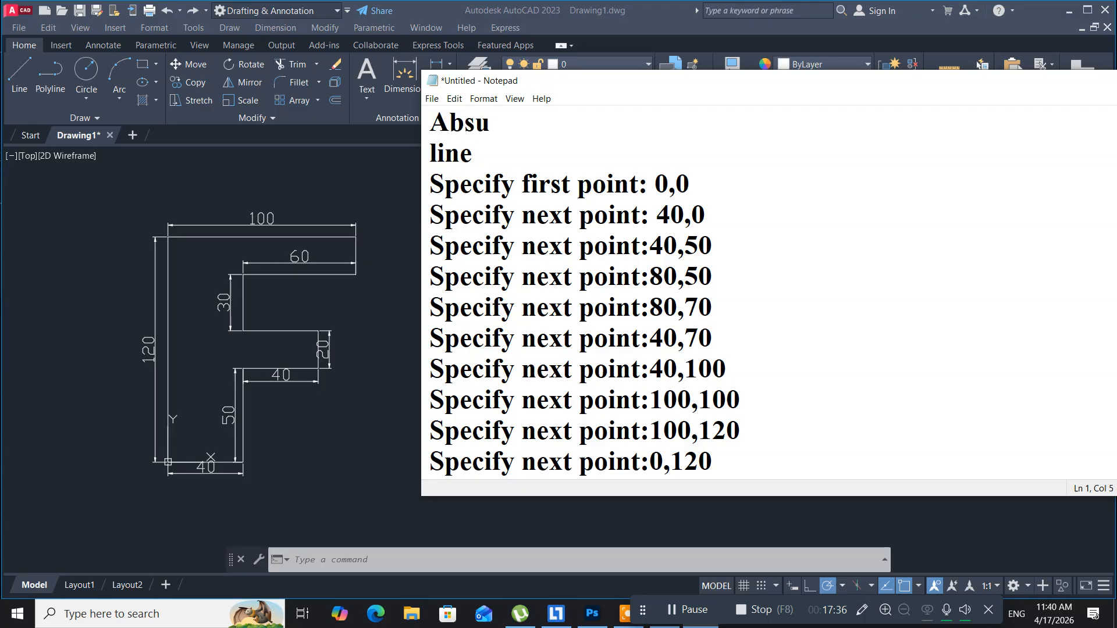
pyautogui.write('late Coor')
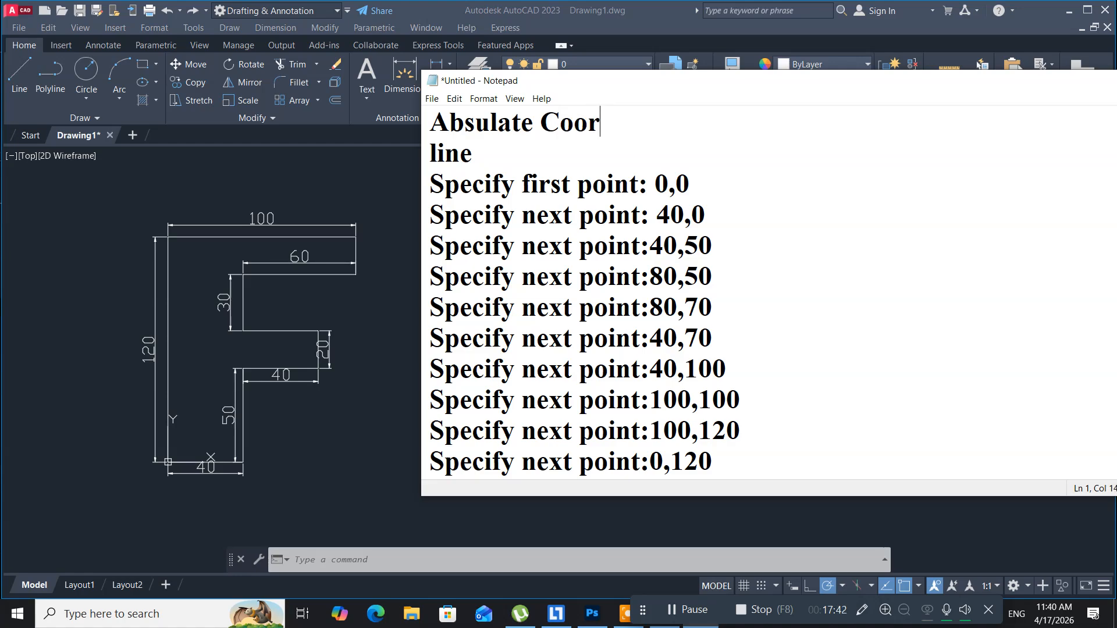
pyautogui.write('d')
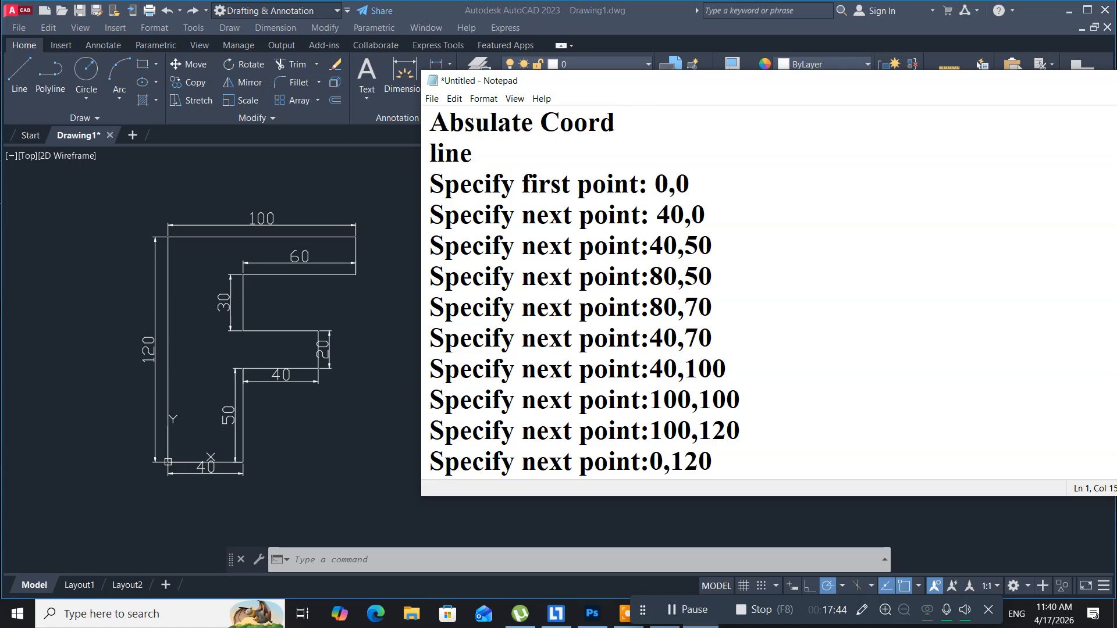
pyautogui.write('nate S')
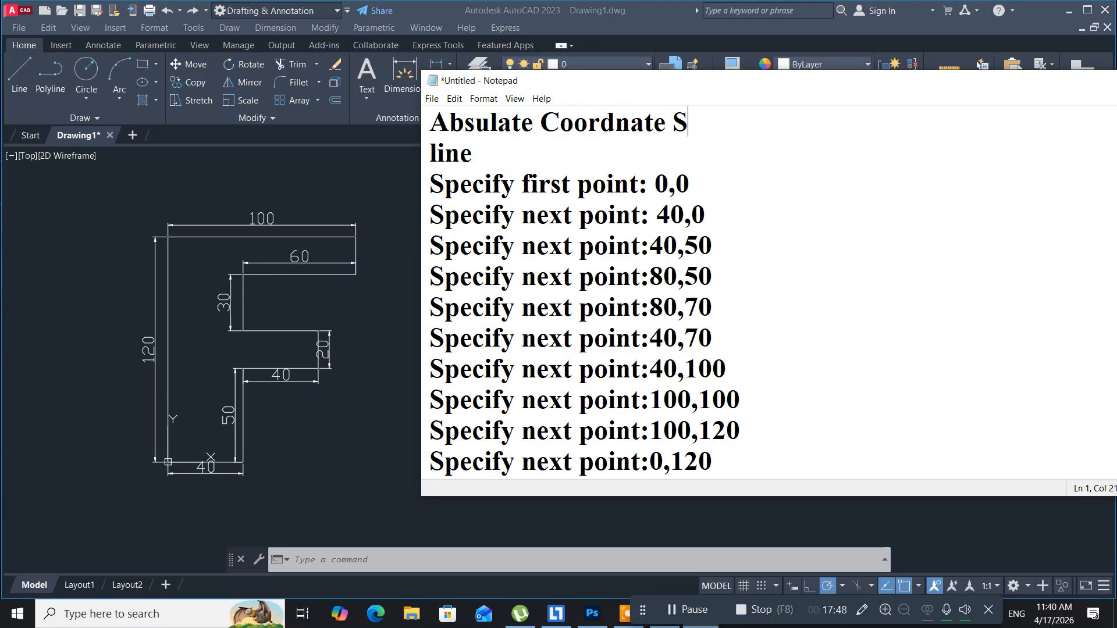
pyautogui.write('ystem')
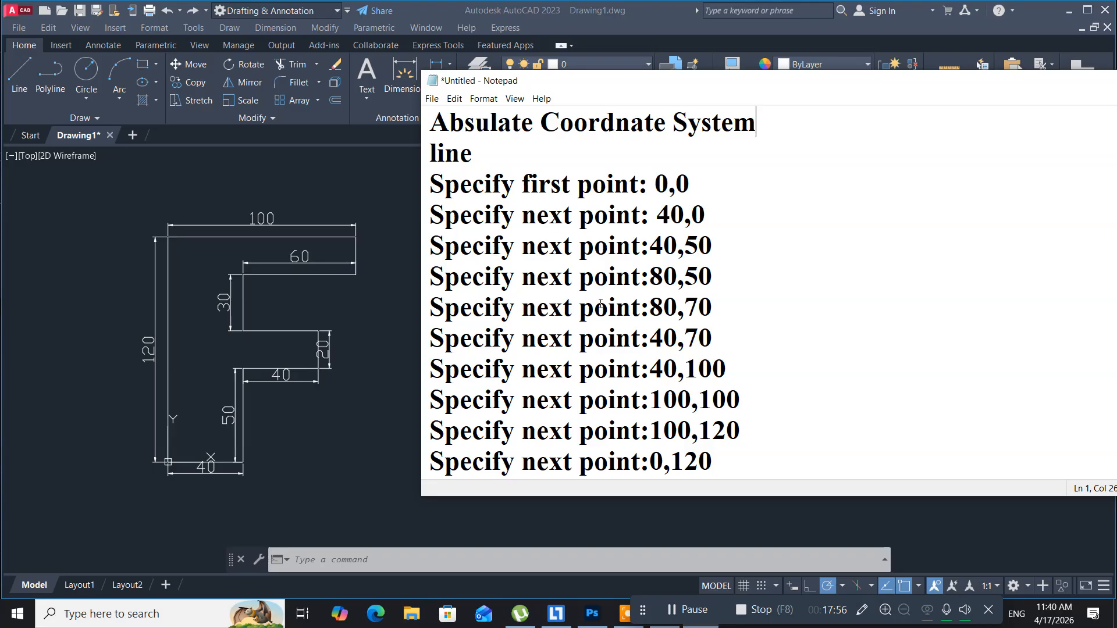
# Add the heading "Polar Coornate System" at the end of the note, separated from the absolute-coordinate list by a blank line
pyautogui.scroll(-1, 601, 303)
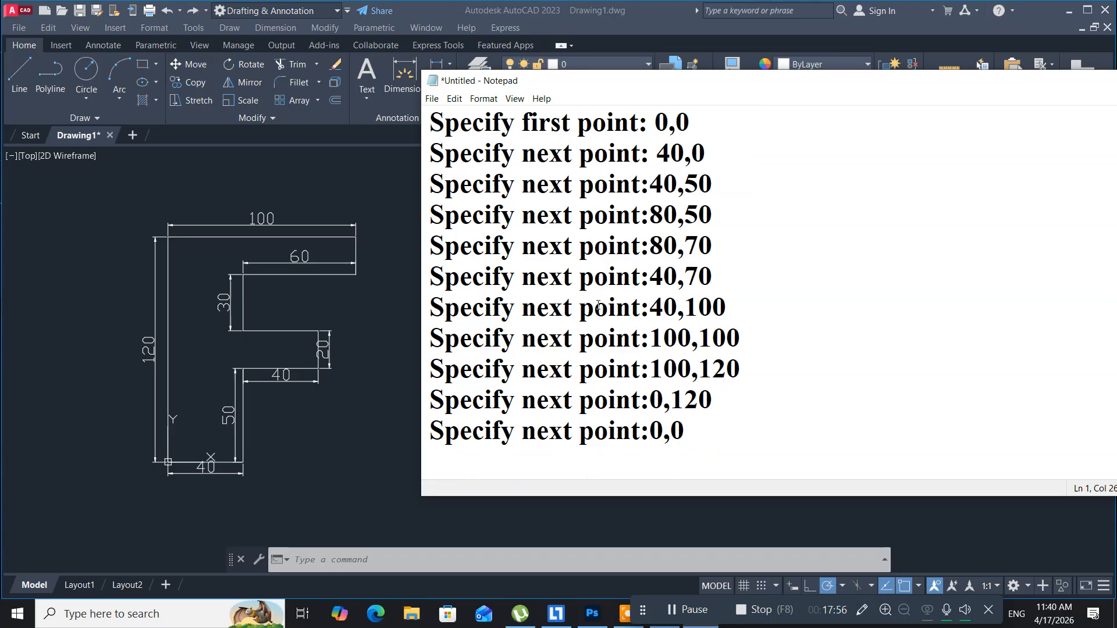
pyautogui.click(710, 424)
pyautogui.press('Return')
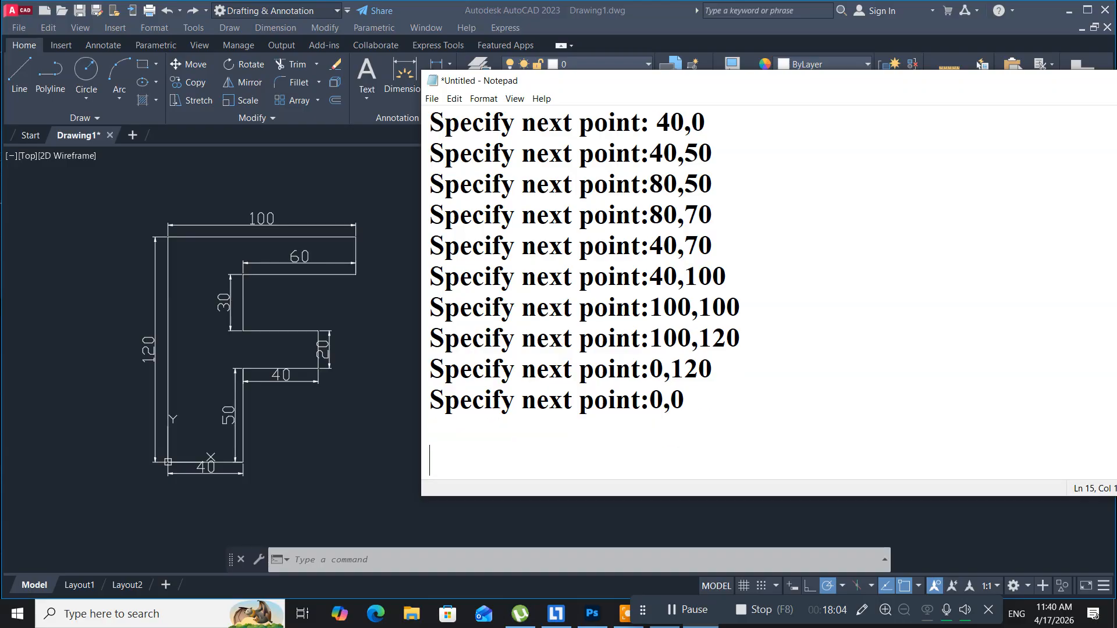
pyautogui.write('Pola')
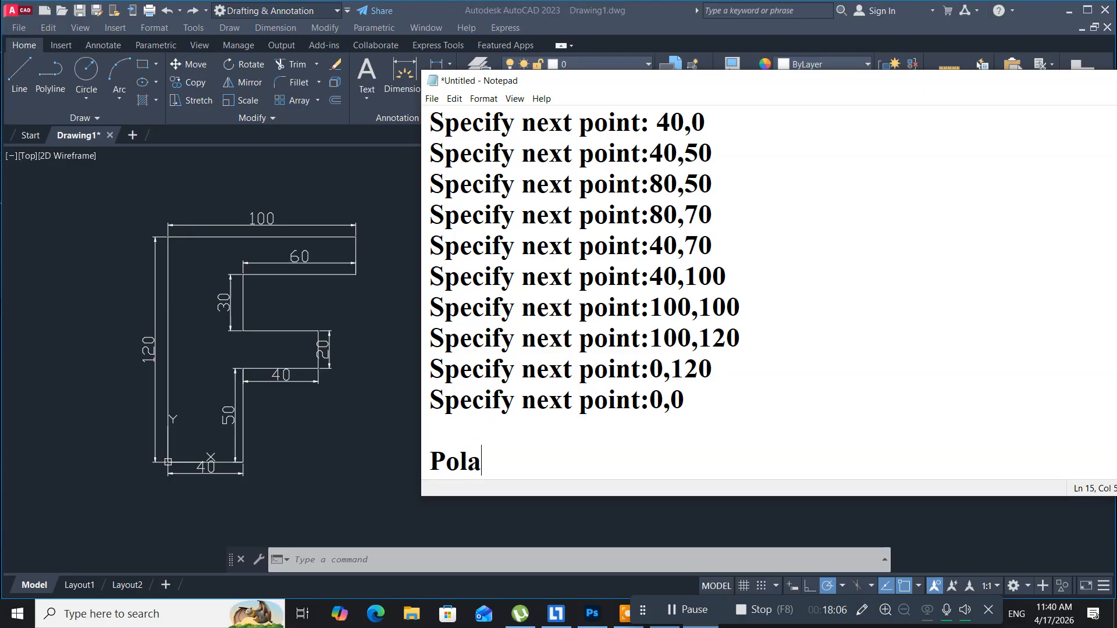
pyautogui.write('r Coorn')
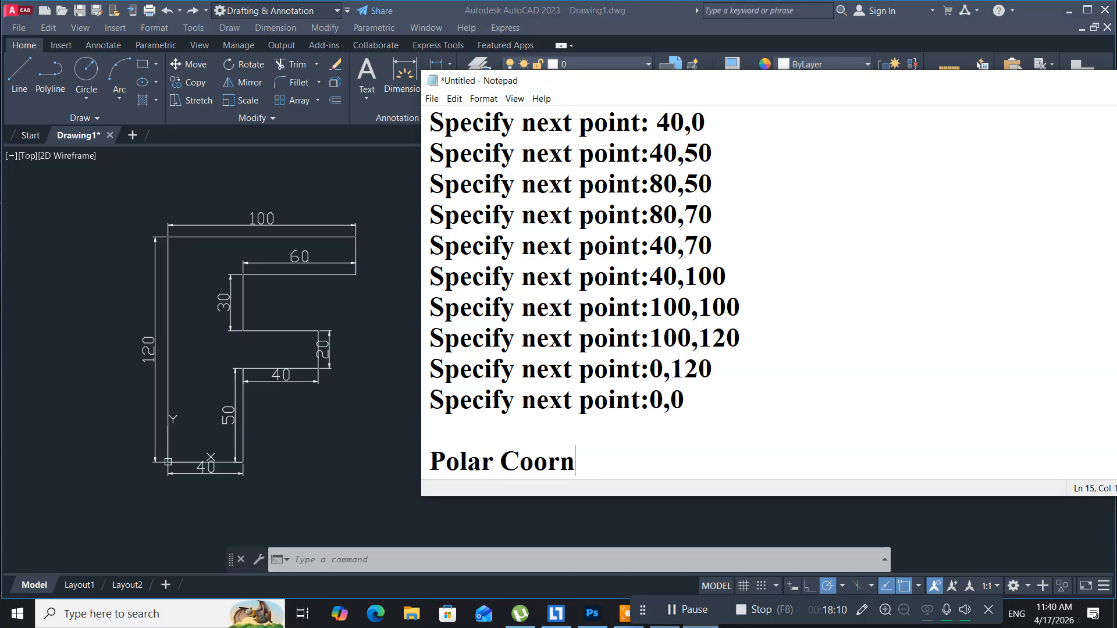
pyautogui.write('ate Syste')
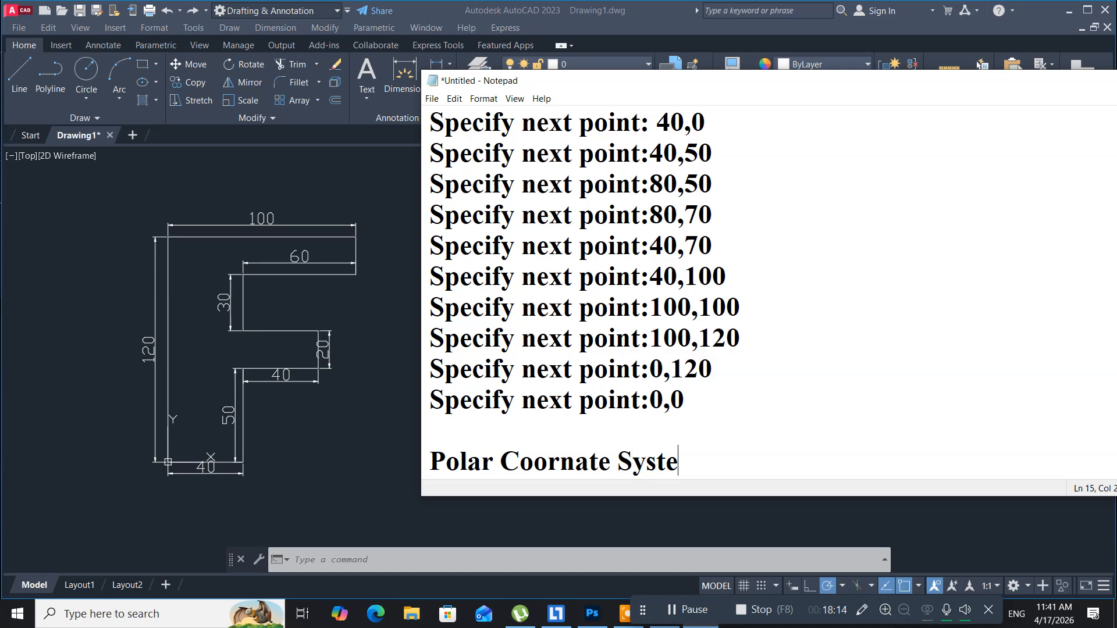
pyautogui.write('m')
pyautogui.press('Return')
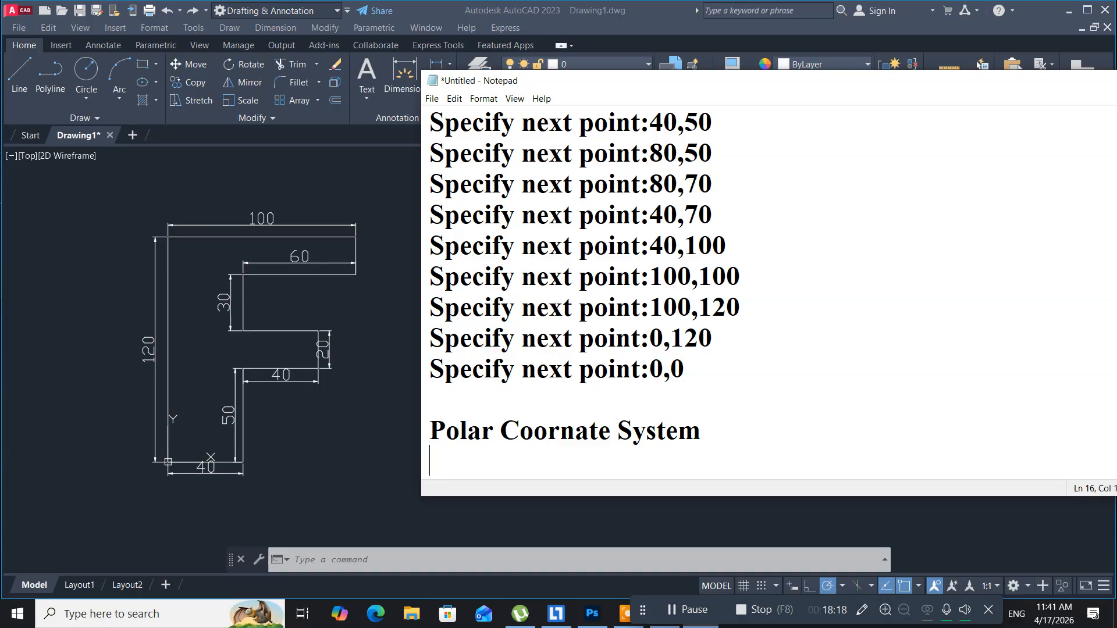
pyautogui.write('@D')
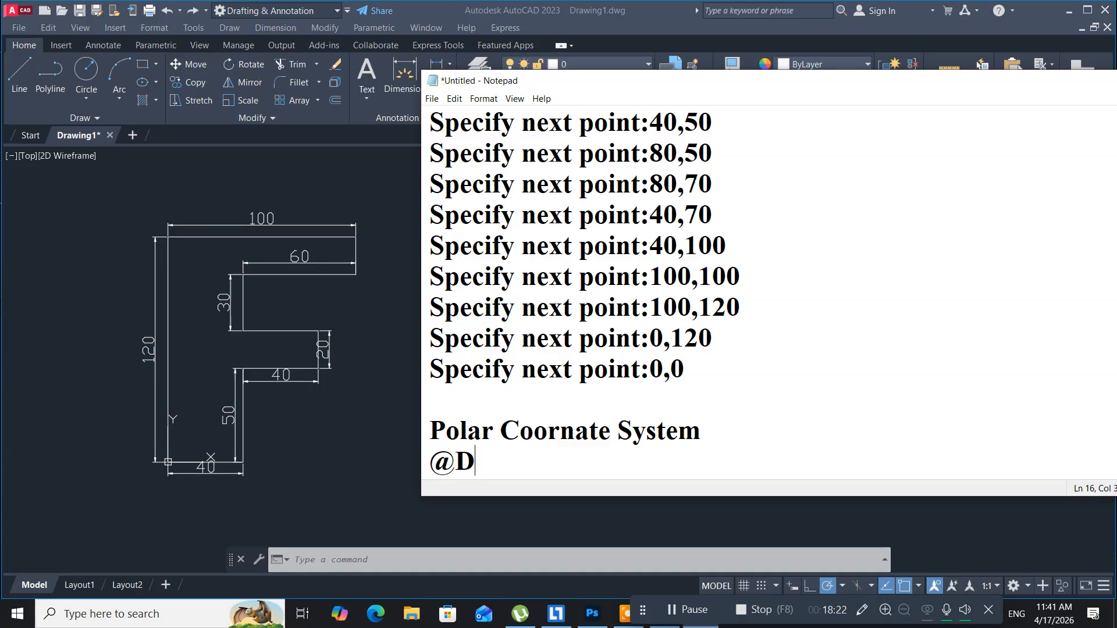
pyautogui.write('istance')
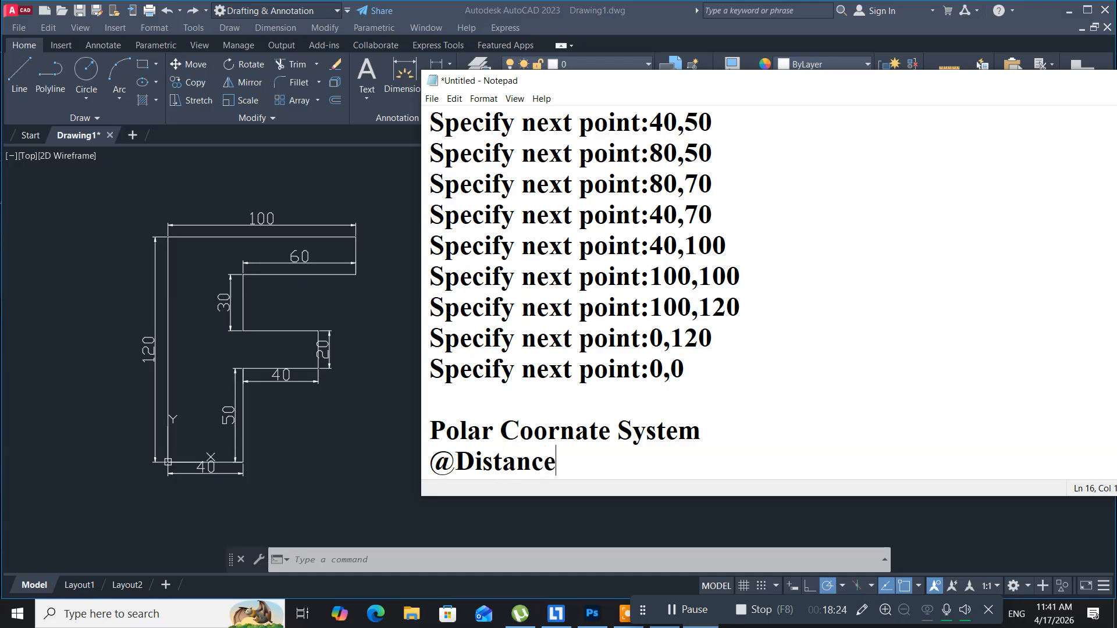
pyautogui.write('<Angle')
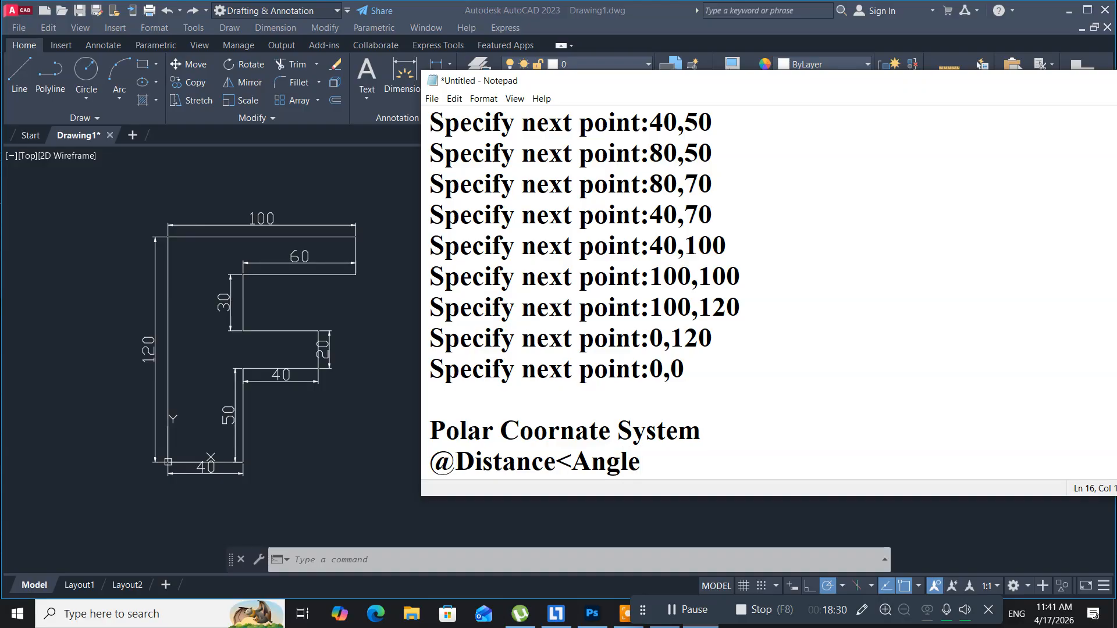
pyautogui.press('Return')
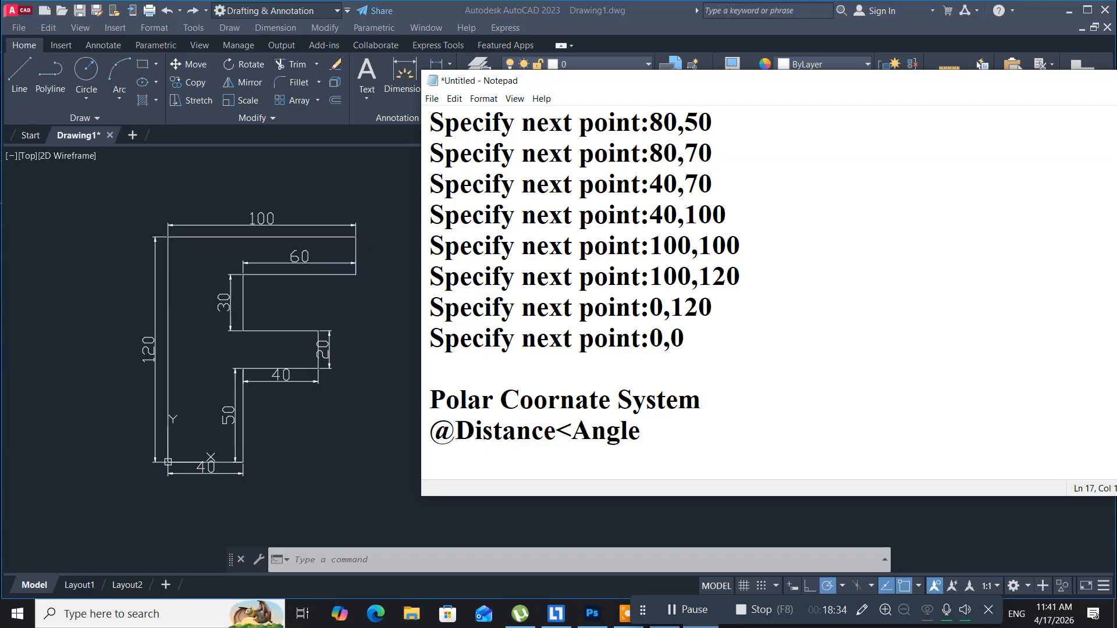
# Add the lines "line" and "Specify first point:30,30" to the polar section and start a new line below them
pyautogui.write('line')
pyautogui.press('Return')
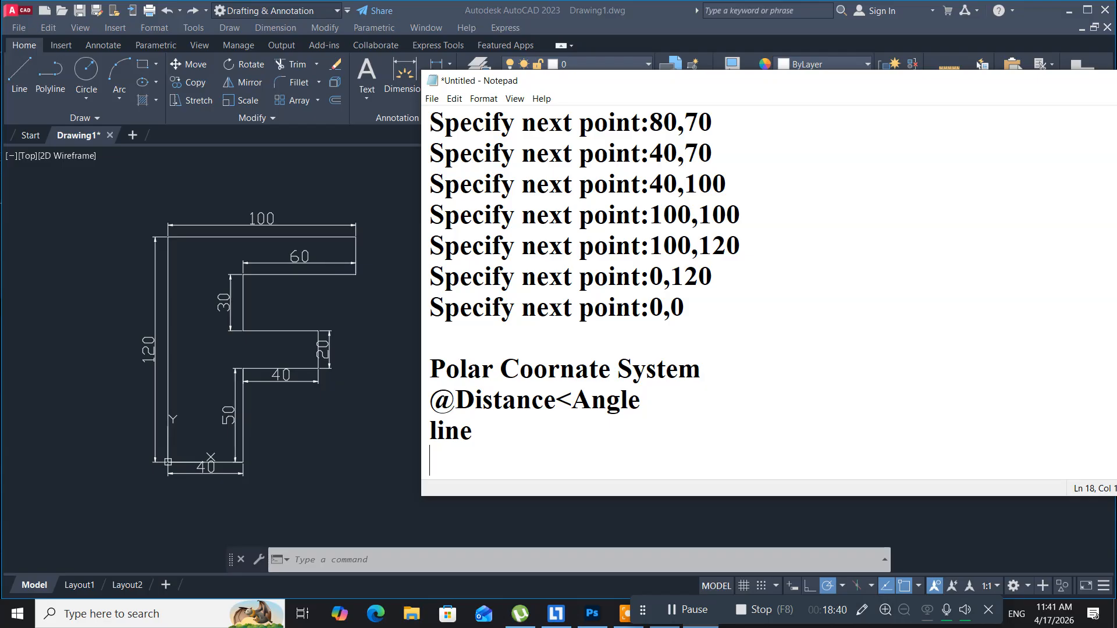
pyautogui.write('Specify')
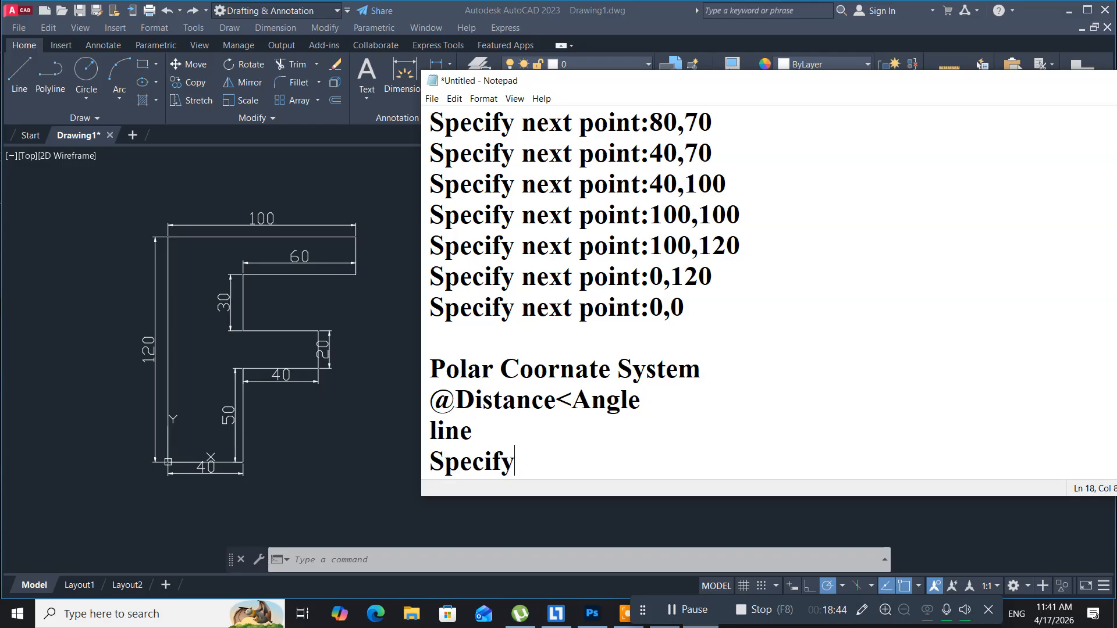
pyautogui.write(' f')
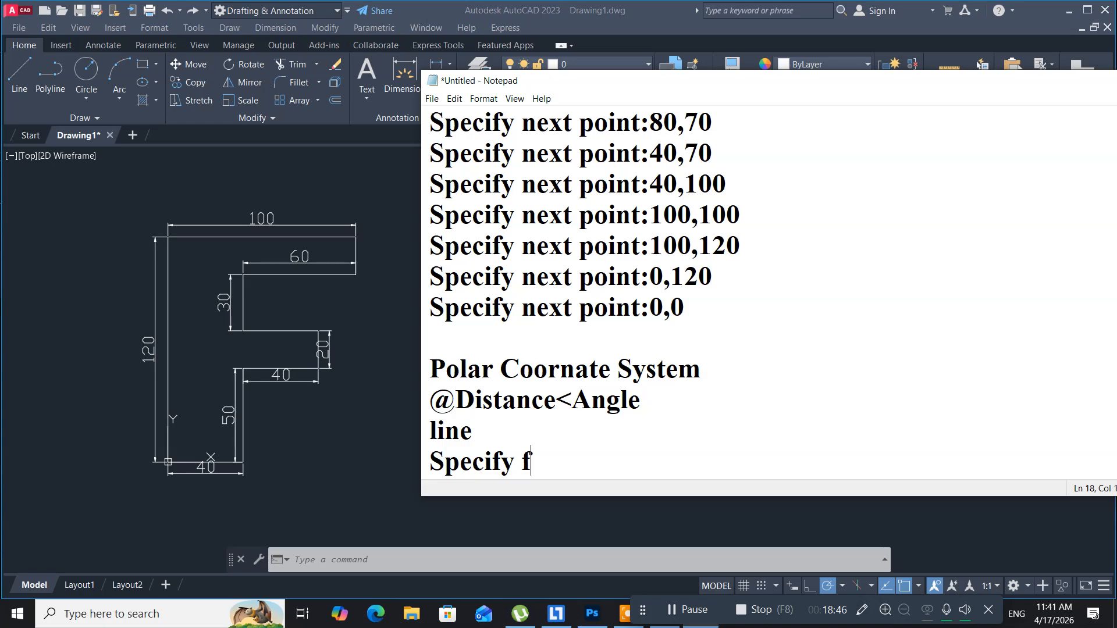
pyautogui.write('irst point')
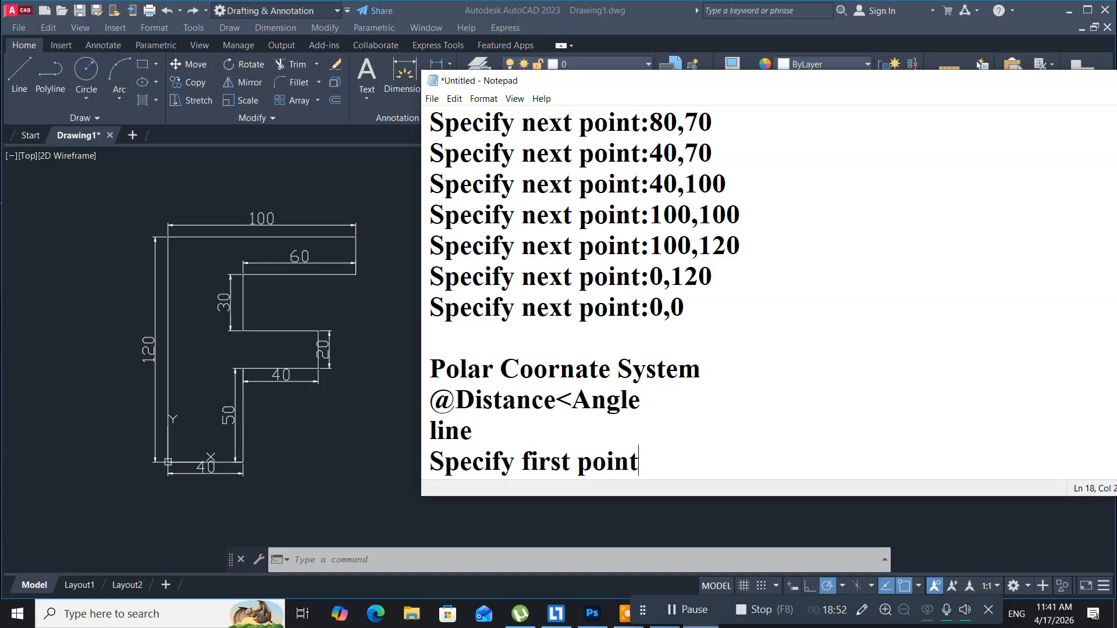
pyautogui.write(':30,30')
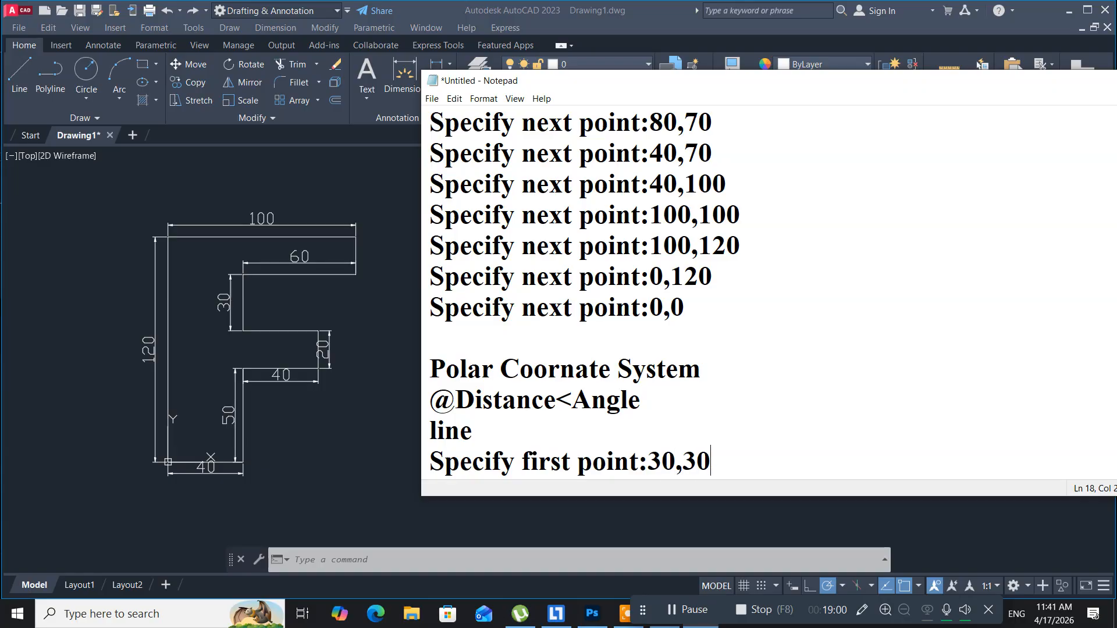
pyautogui.press('Return')
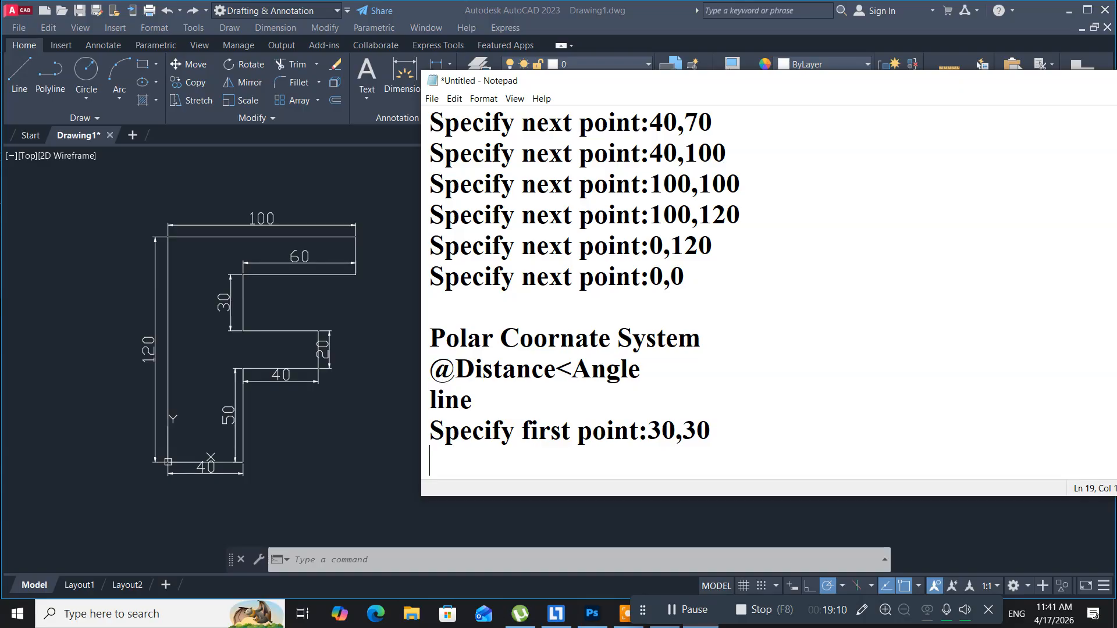
pyautogui.write('Specify ')
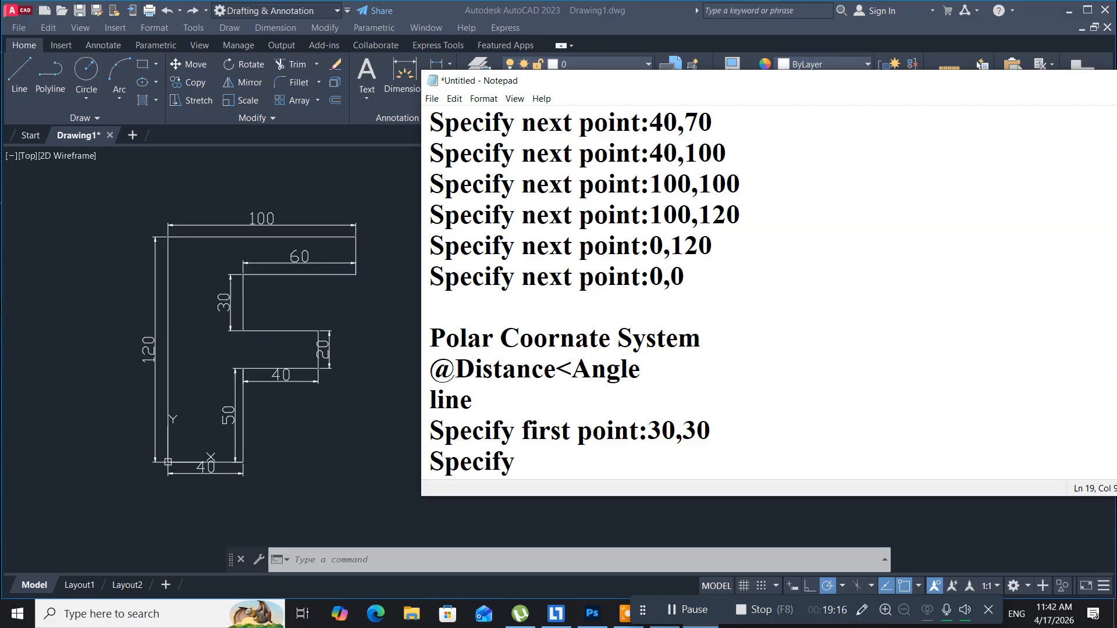
pyautogui.write('next point')
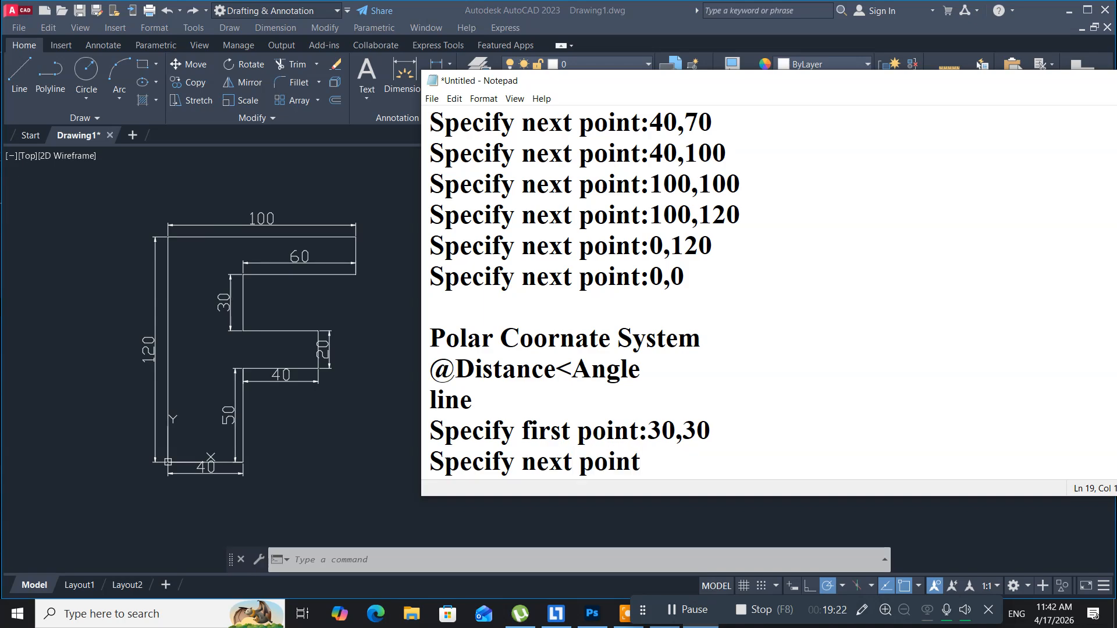
pyautogui.write(':@100<')
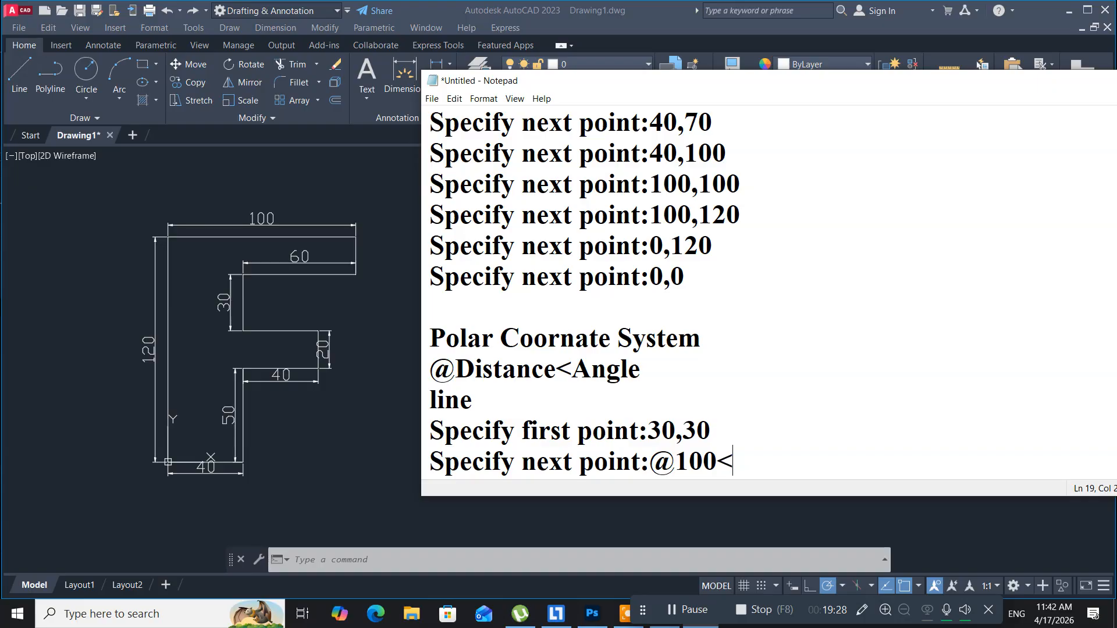
pyautogui.write('0')
pyautogui.press('Return')
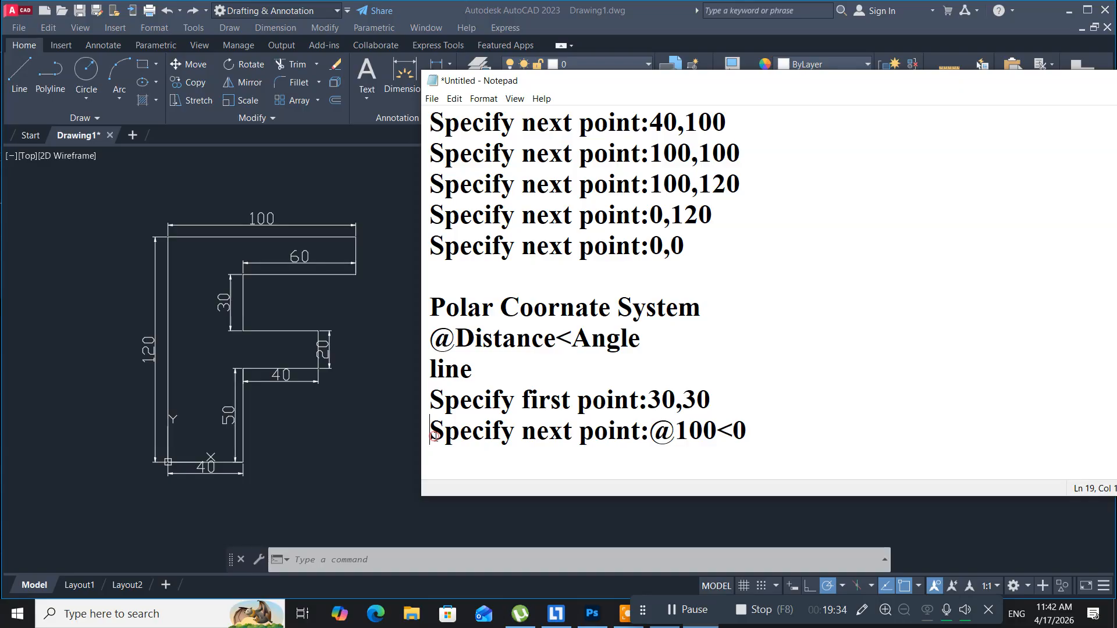
pyautogui.moveTo(431, 433); pyautogui.dragTo(647, 446)
pyautogui.hotkey('ctrl', 'c')
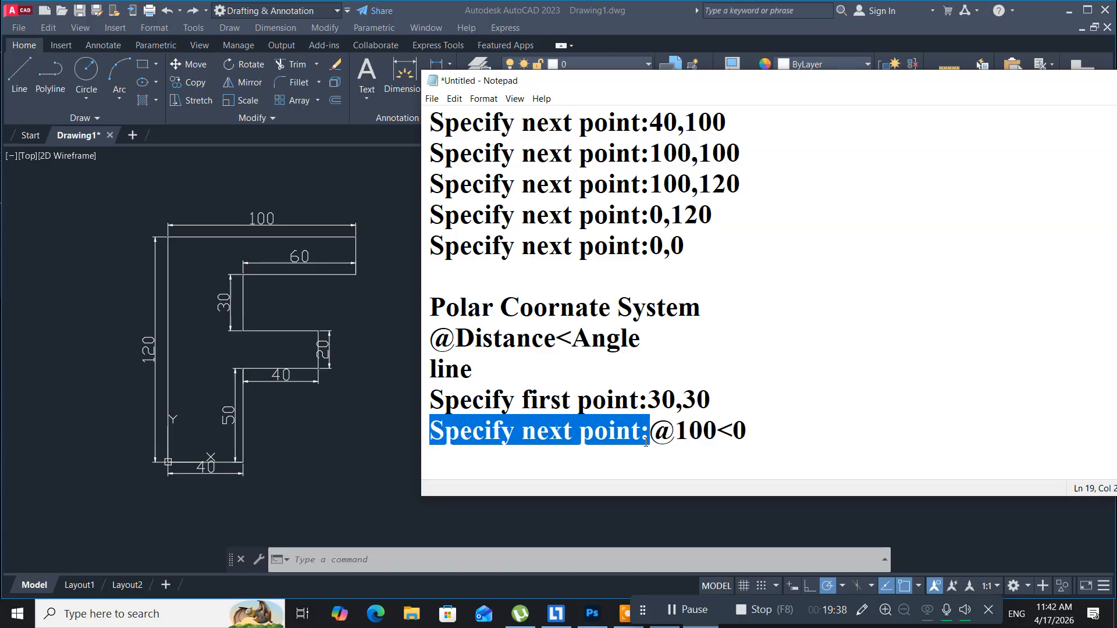
pyautogui.click(431, 459)
pyautogui.hotkey('ctrl', 'v')
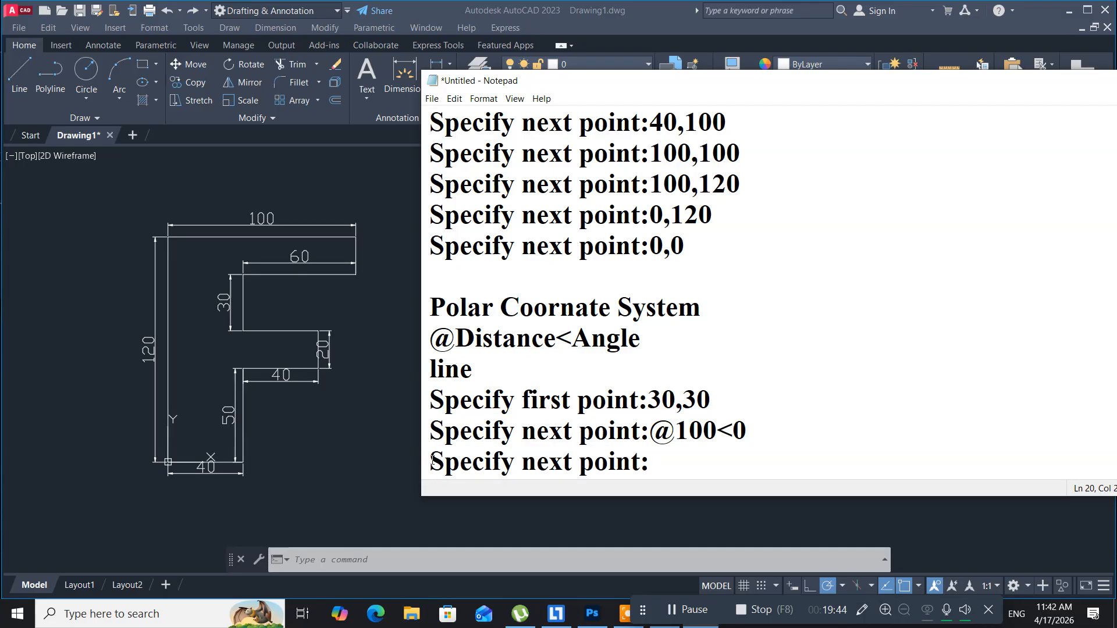
pyautogui.write('@')
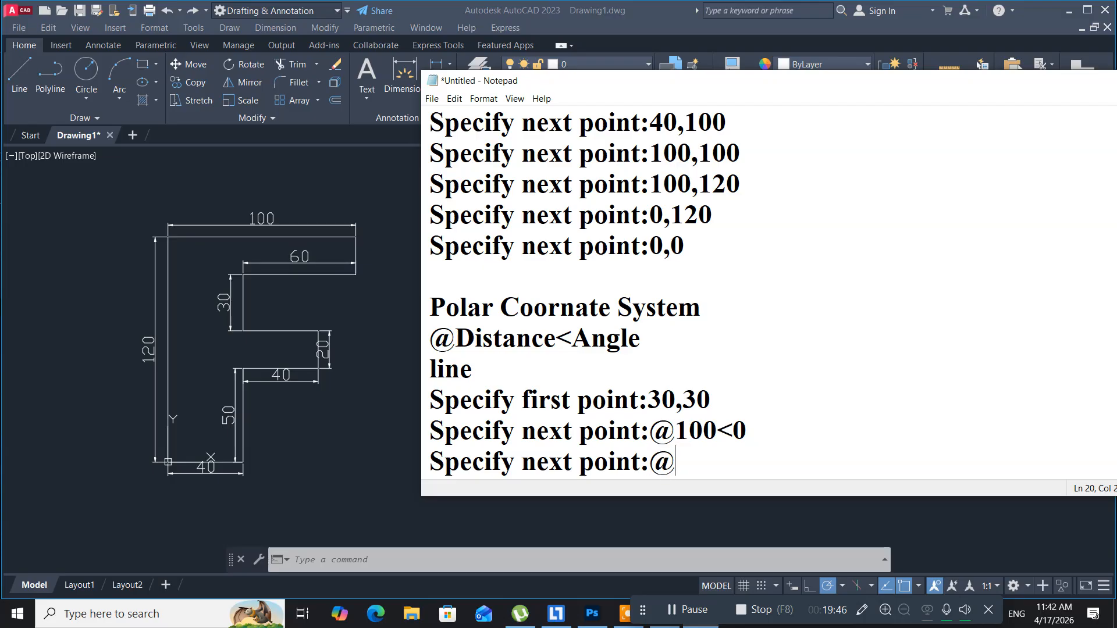
pyautogui.write('50<90')
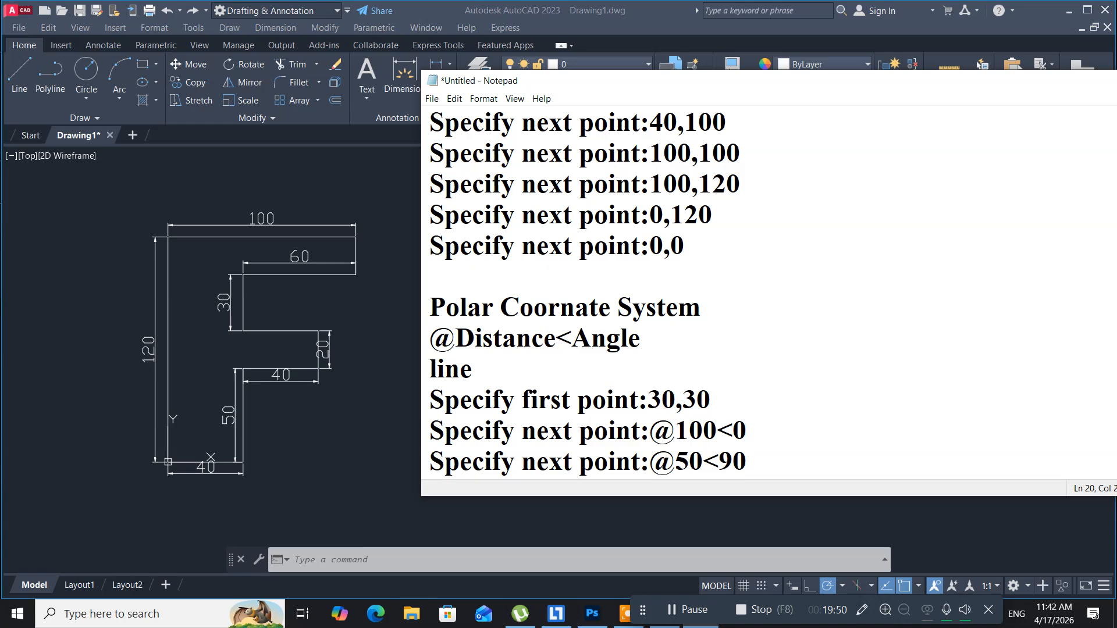
pyautogui.press('Return')
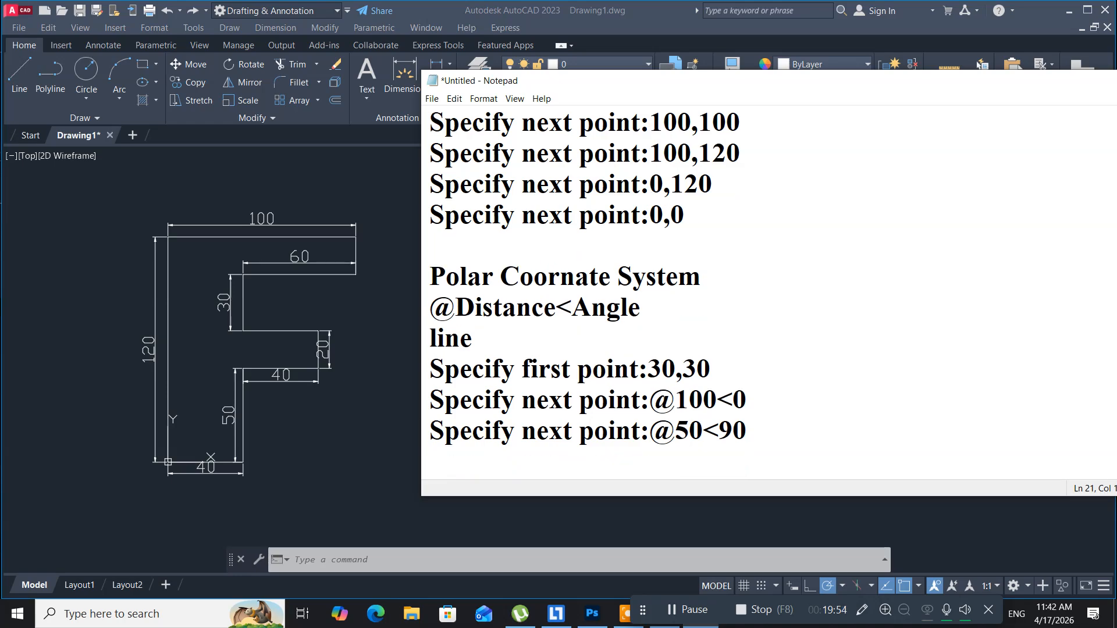
pyautogui.hotkey('ctrl', 'v')
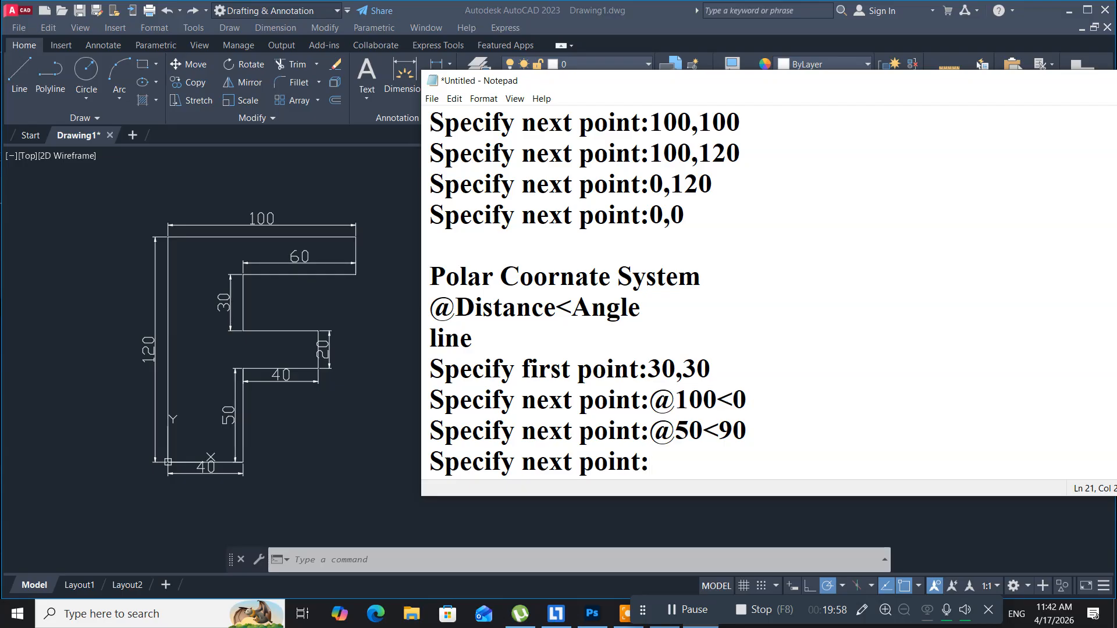
pyautogui.write('@40<')
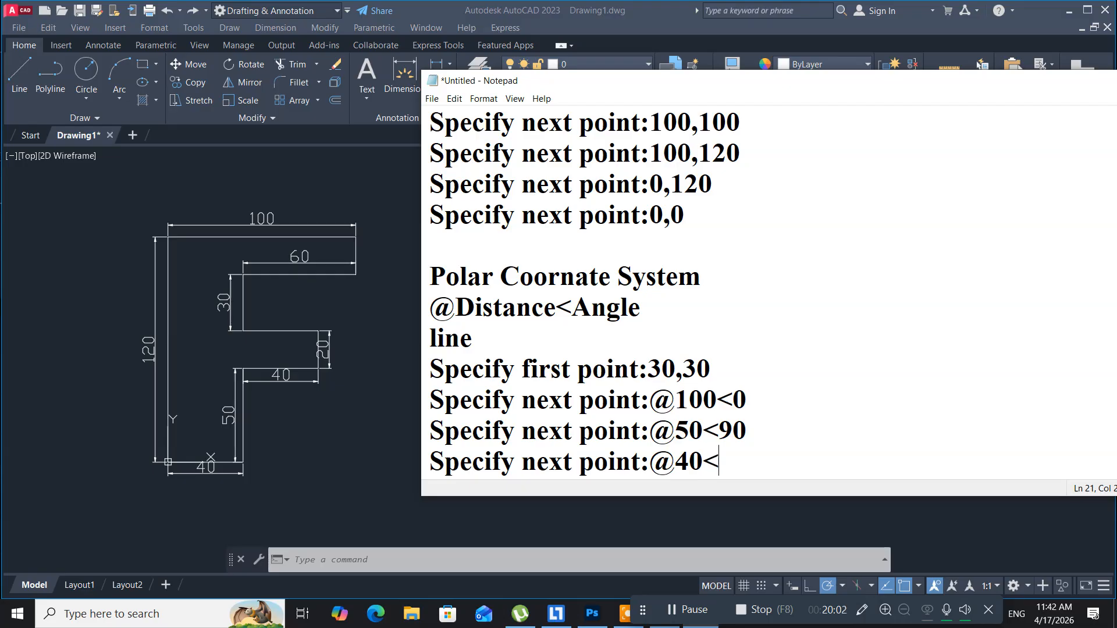
pyautogui.write('0')
pyautogui.press('Return')
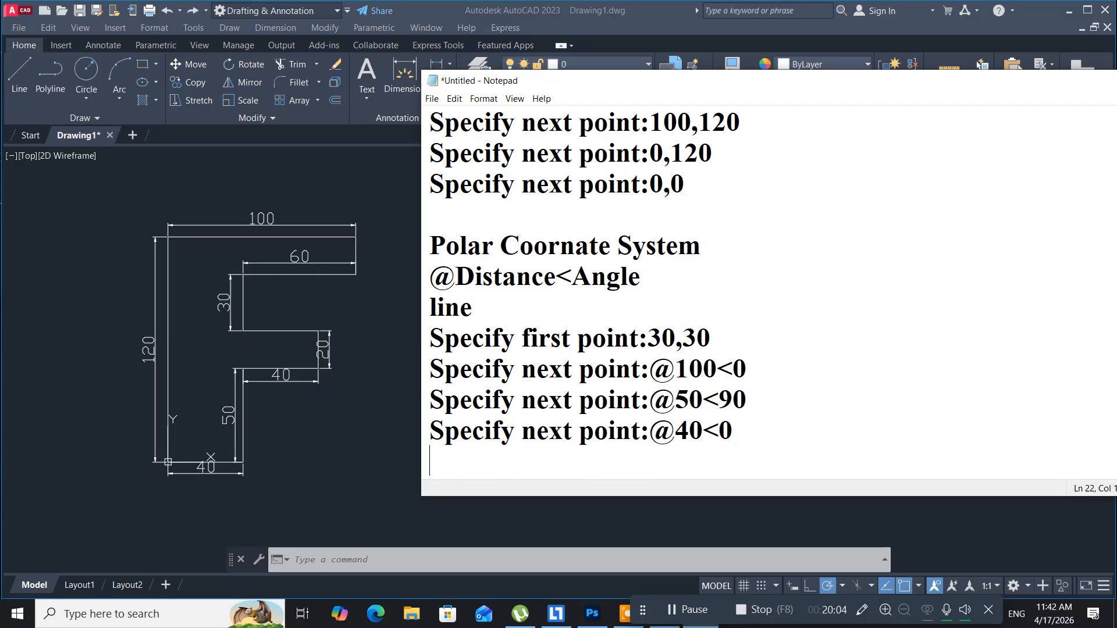
pyautogui.hotkey('ctrl', 'v')
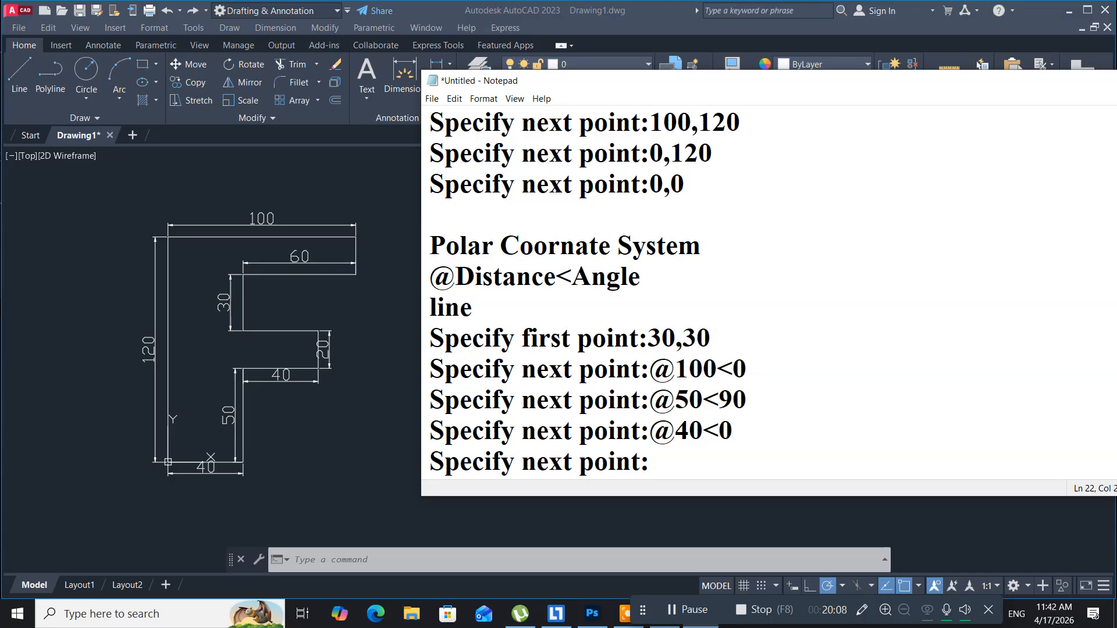
pyautogui.write('@20')
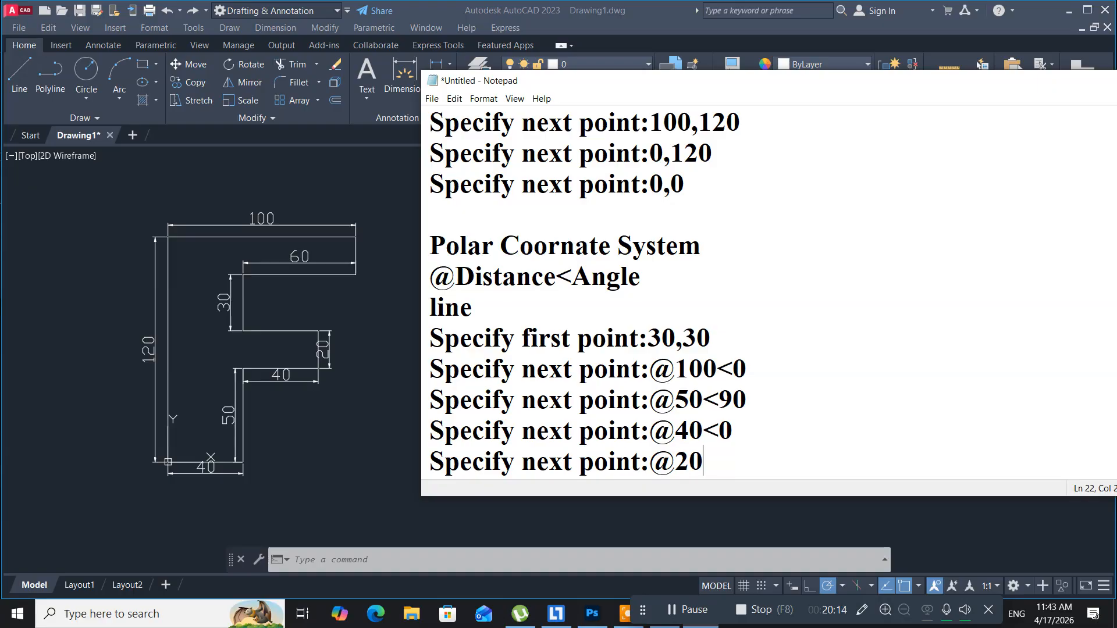
pyautogui.write('<90')
pyautogui.press('Return')
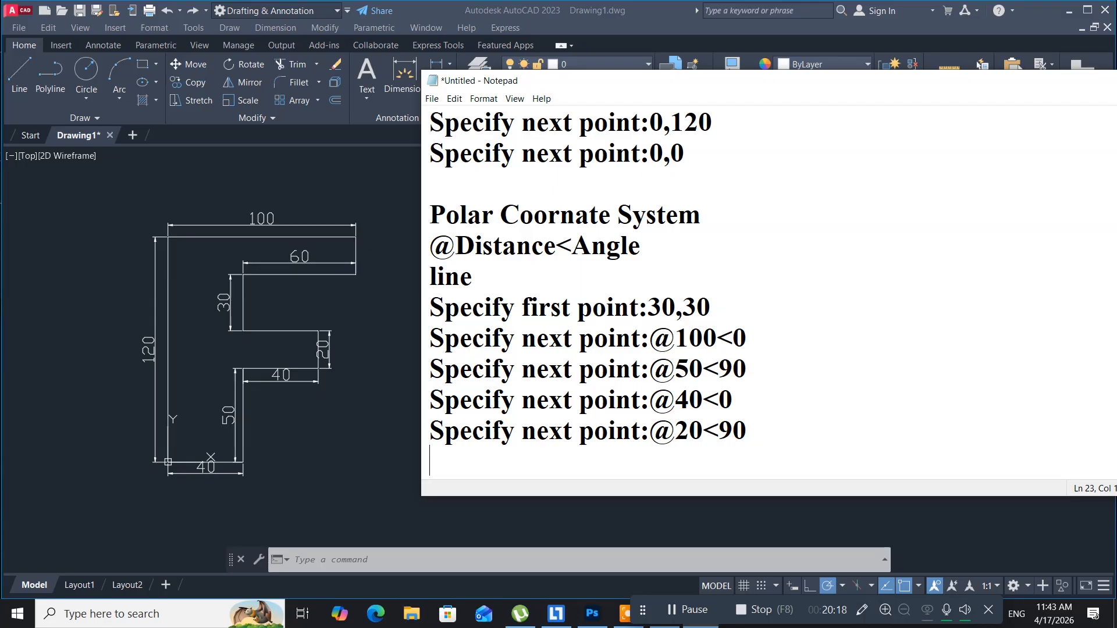
pyautogui.hotkey('ctrl', 'v')
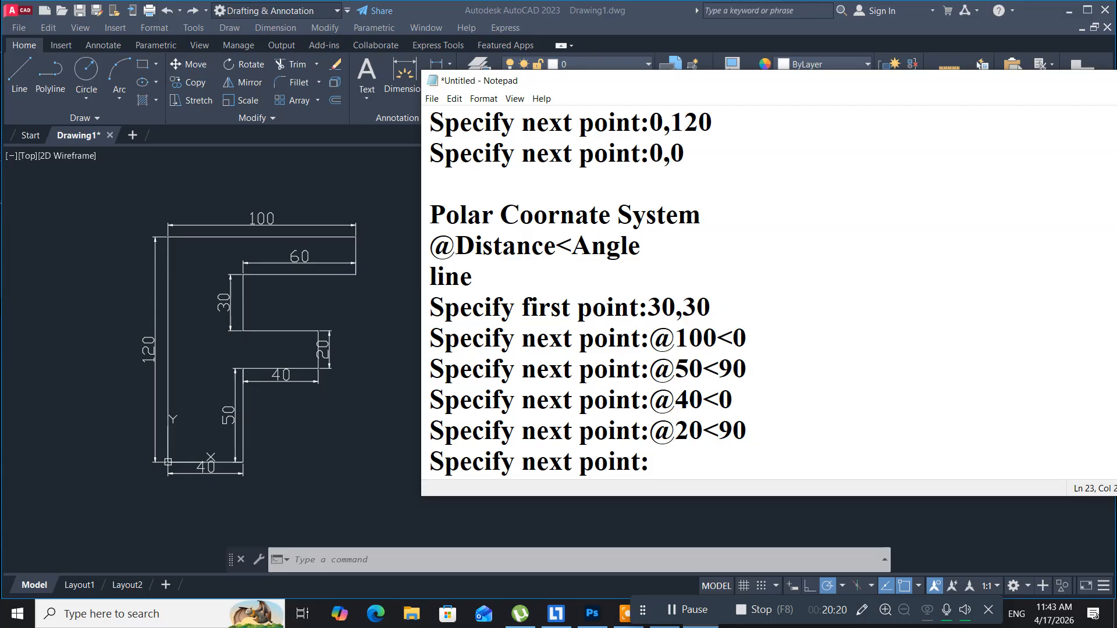
pyautogui.write('@30')
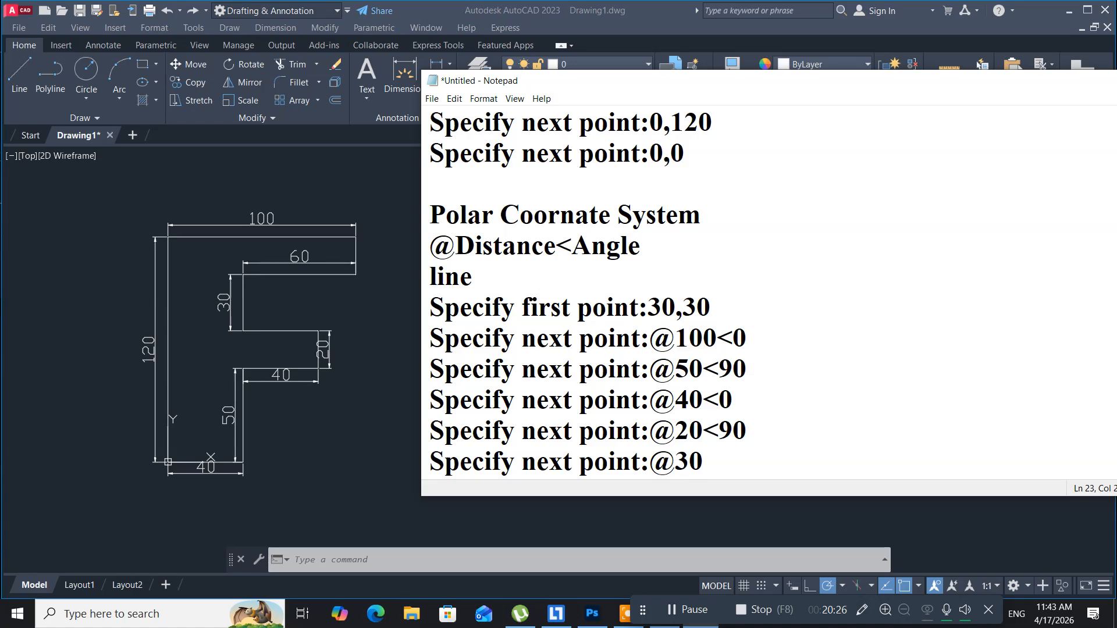
pyautogui.press('BackSpace')
pyautogui.press('BackSpace')
pyautogui.write('40<180')
pyautogui.press('Return')
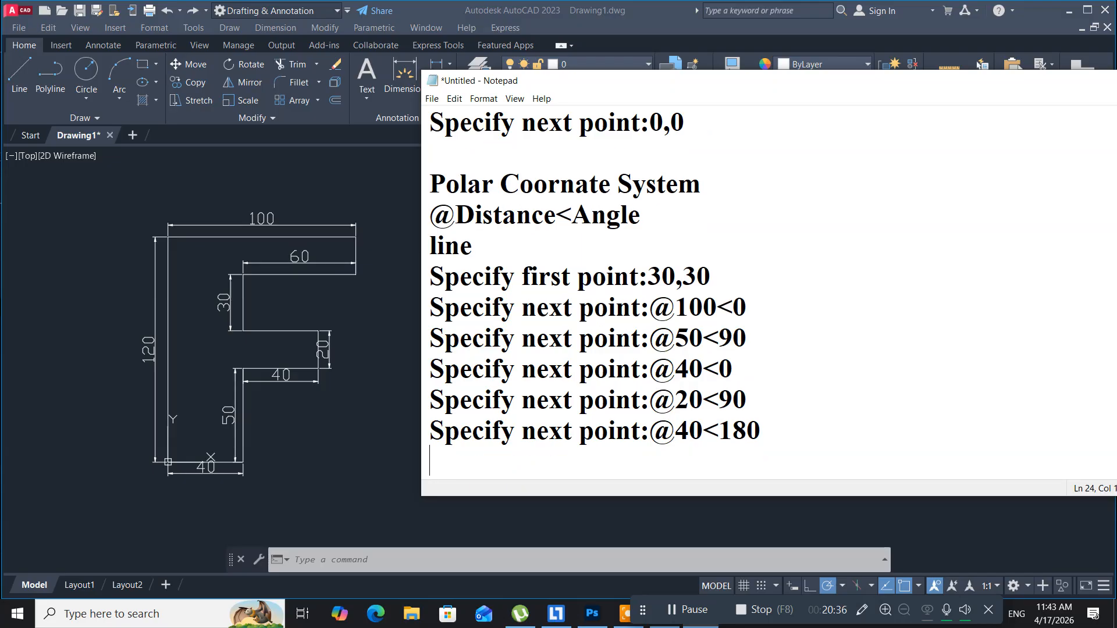
pyautogui.hotkey('ctrl', 'v')
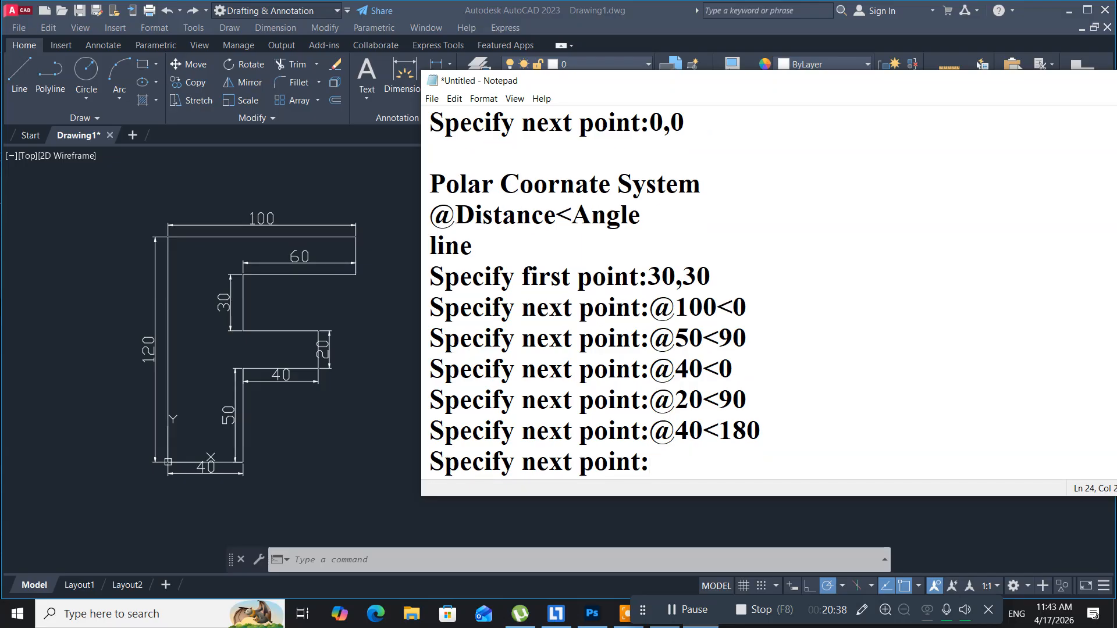
pyautogui.write('@30')
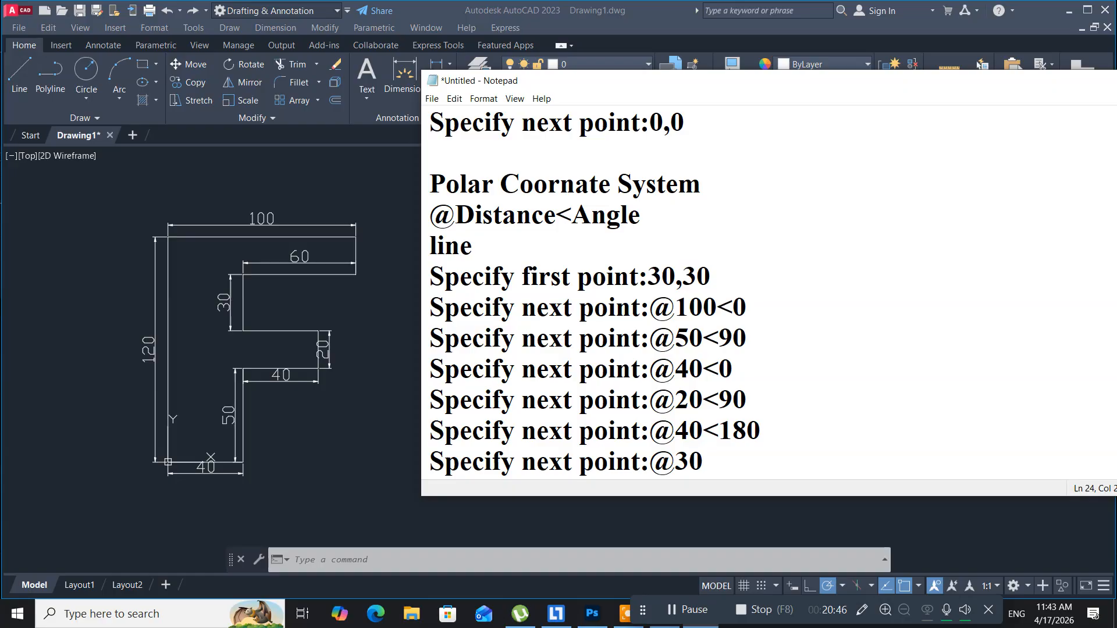
pyautogui.write('<90')
pyautogui.press('Return')
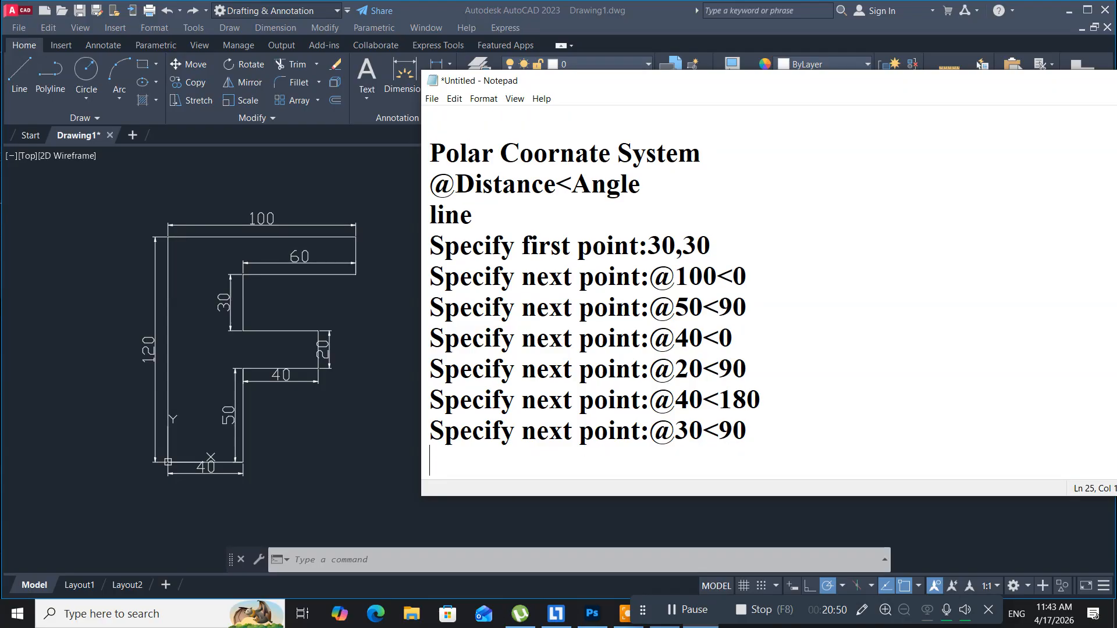
pyautogui.write('Specify next point:')
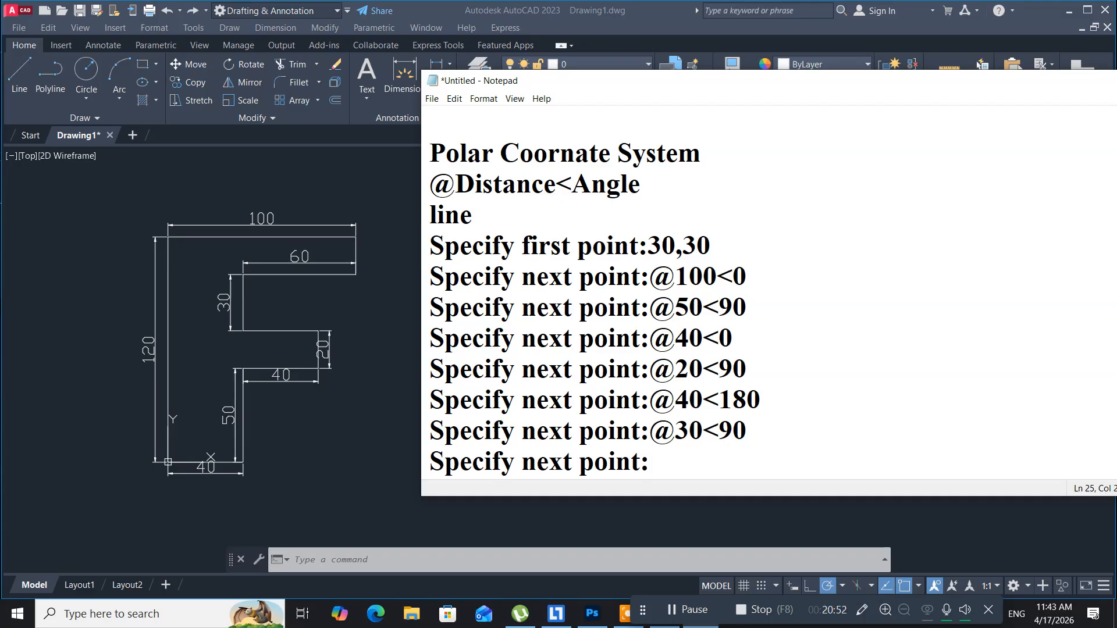
pyautogui.write('@1')
pyautogui.press('BackSpace')
pyautogui.write('60')
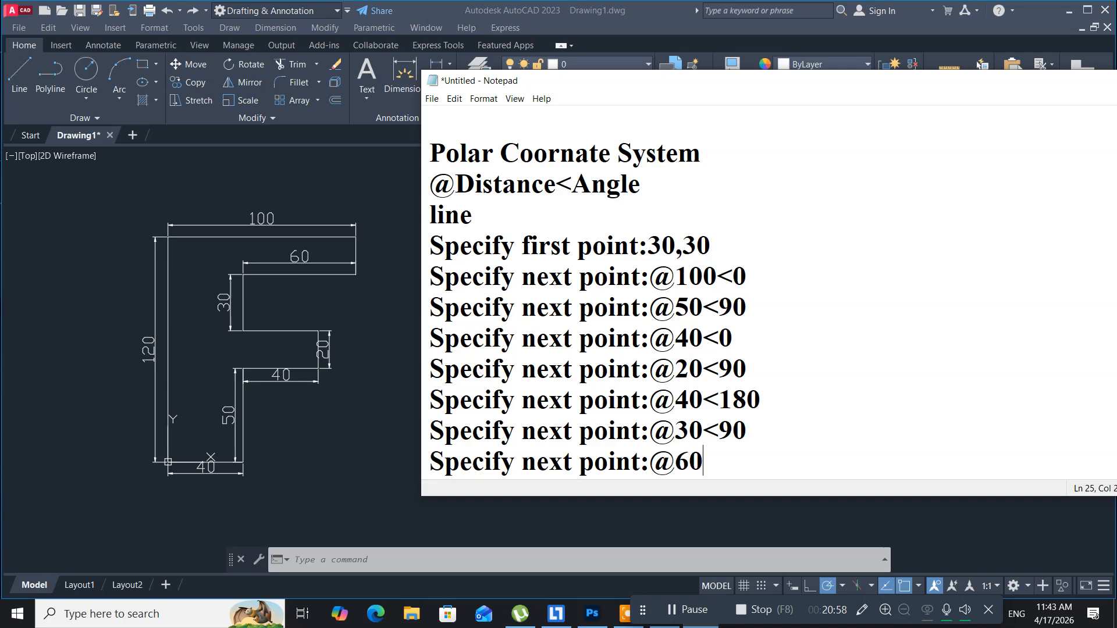
pyautogui.write('<0')
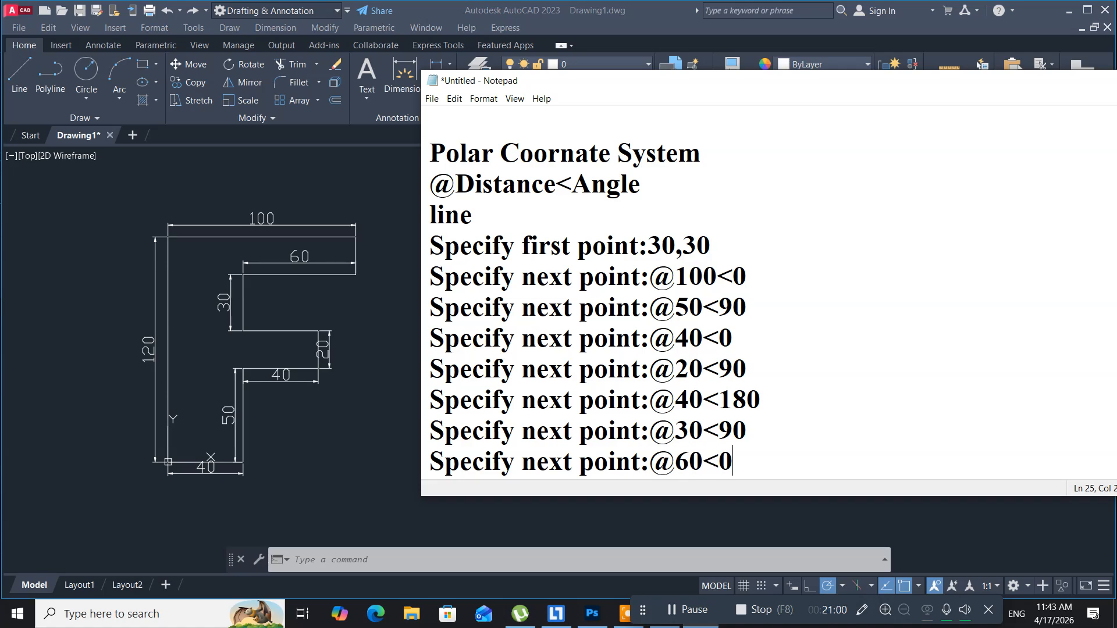
pyautogui.press('Return')
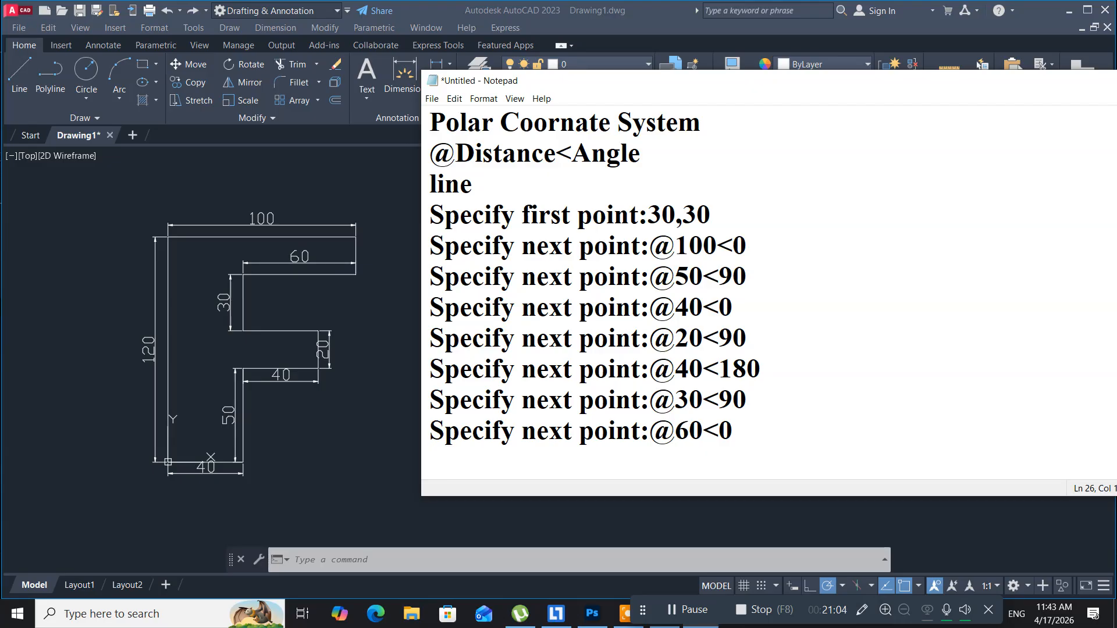
pyautogui.write('Specify next point:')
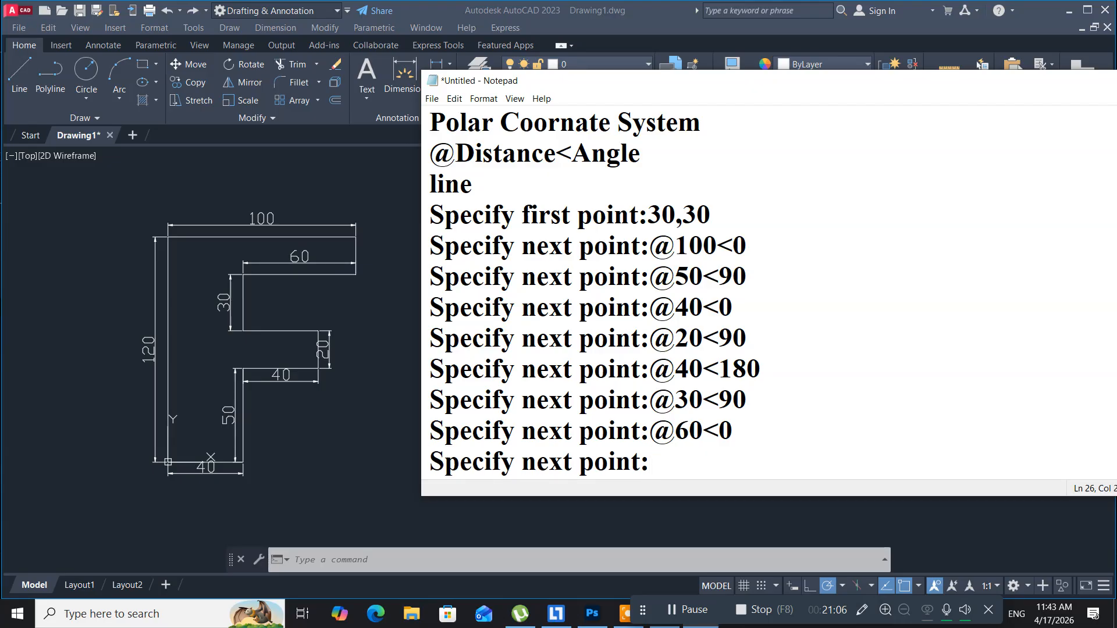
pyautogui.write('@100<180')
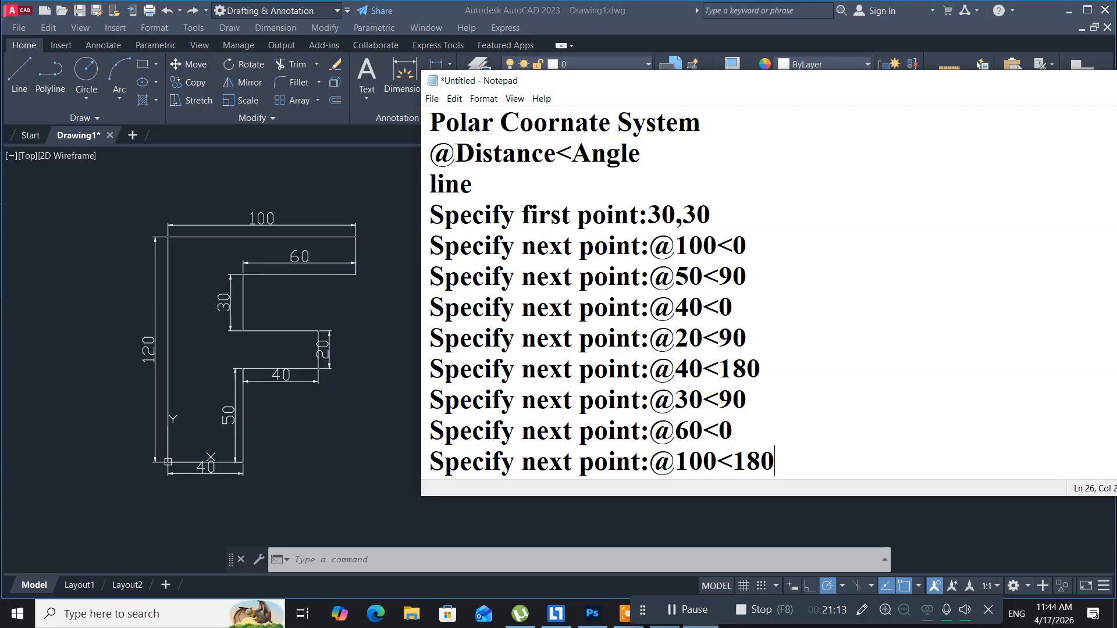
pyautogui.press('Return')
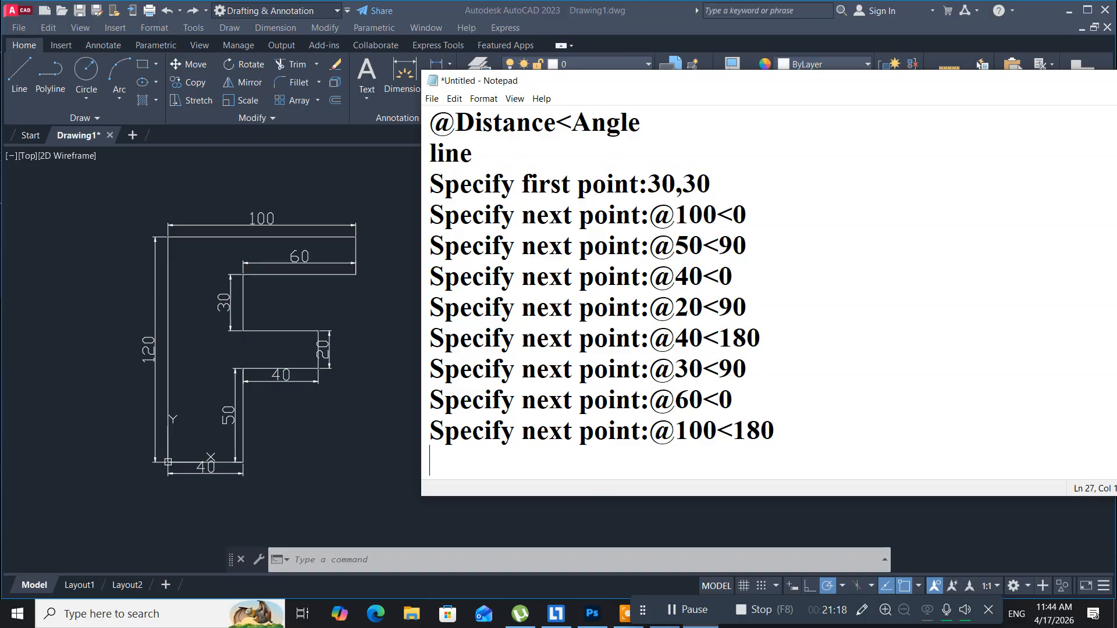
pyautogui.write('Specify next point:')
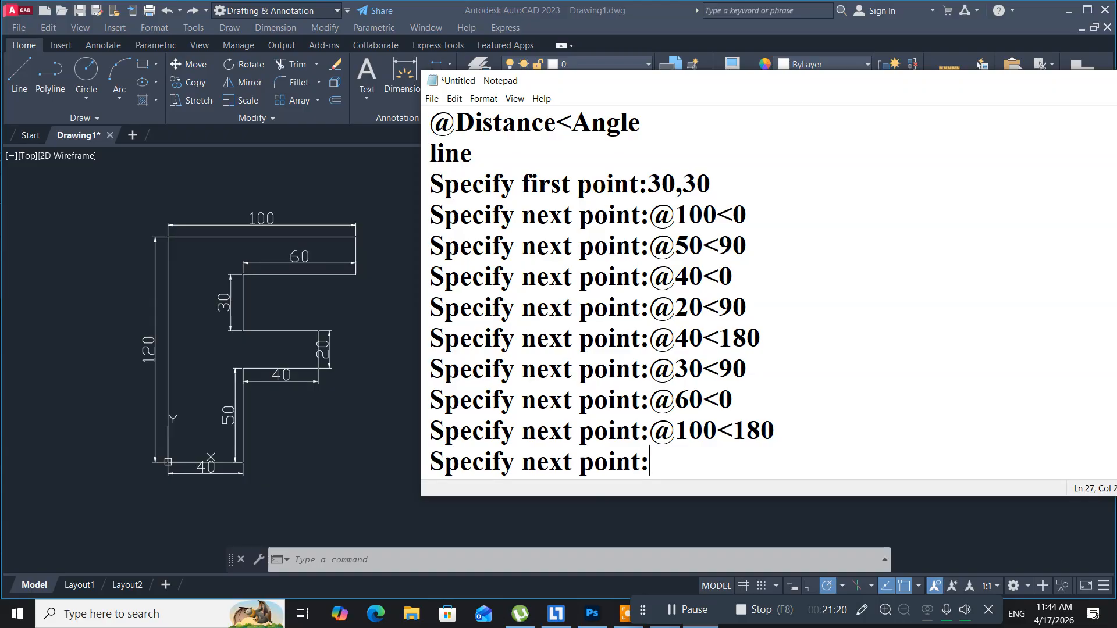
pyautogui.write('@120')
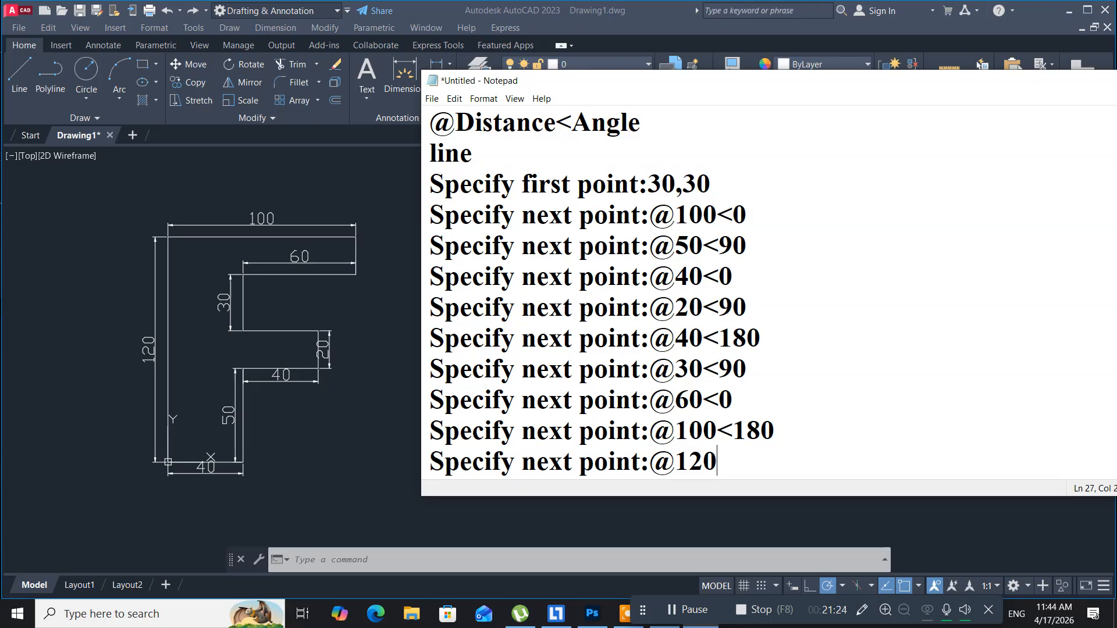
pyautogui.write('<270')
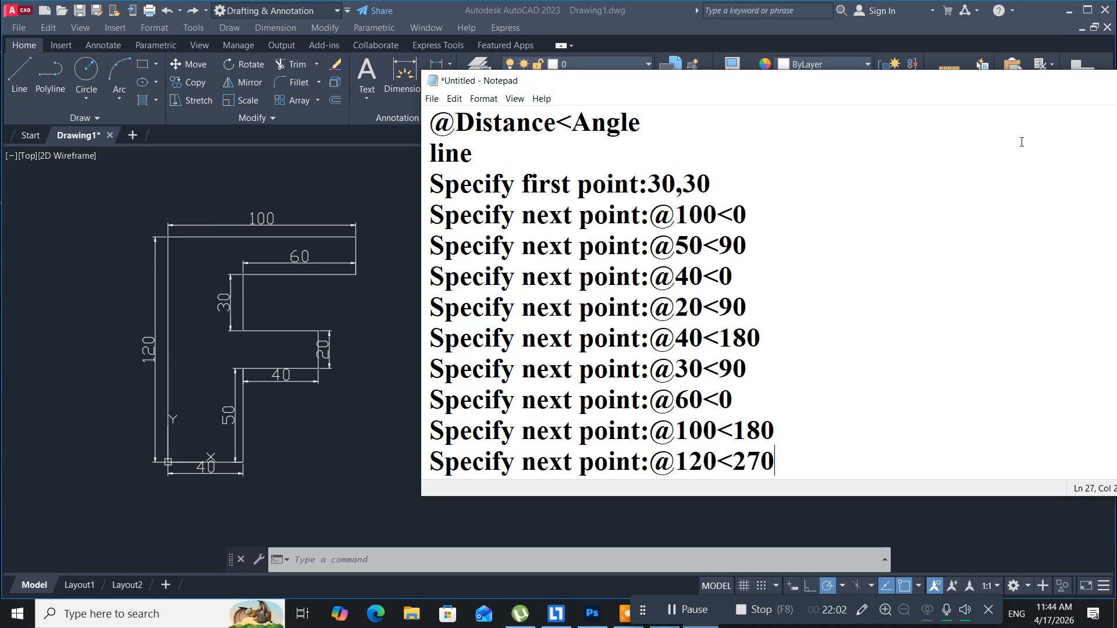
# Narrow the Notepad window and place it beside the F drawing so that both are fully visible
pyautogui.moveTo(942, 86); pyautogui.dragTo(617, 98)
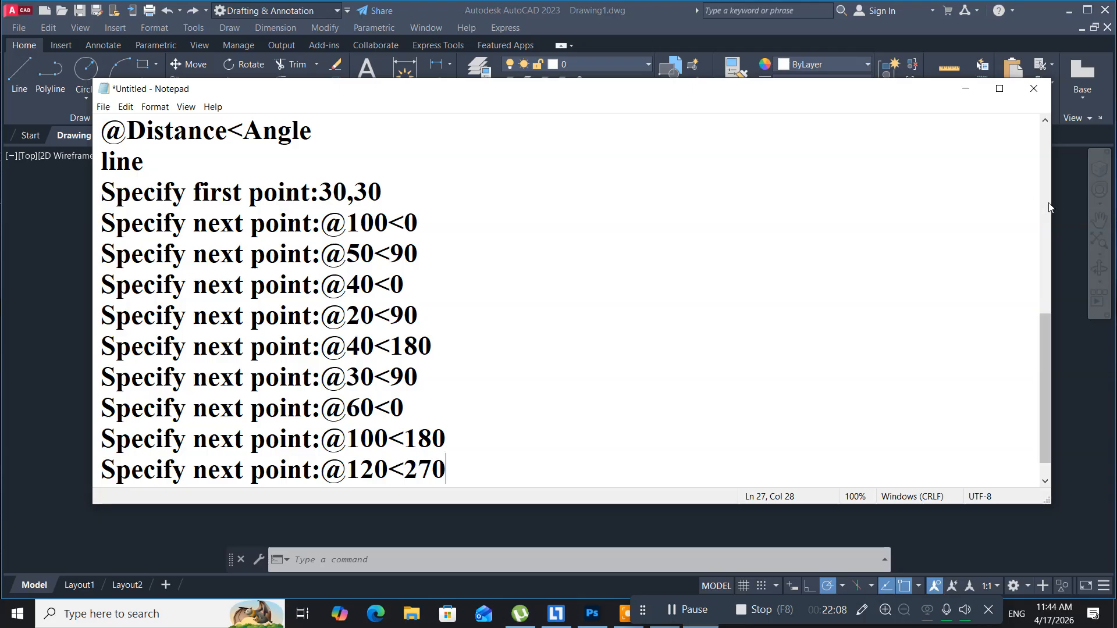
pyautogui.moveTo(1050, 205); pyautogui.dragTo(699, 195)
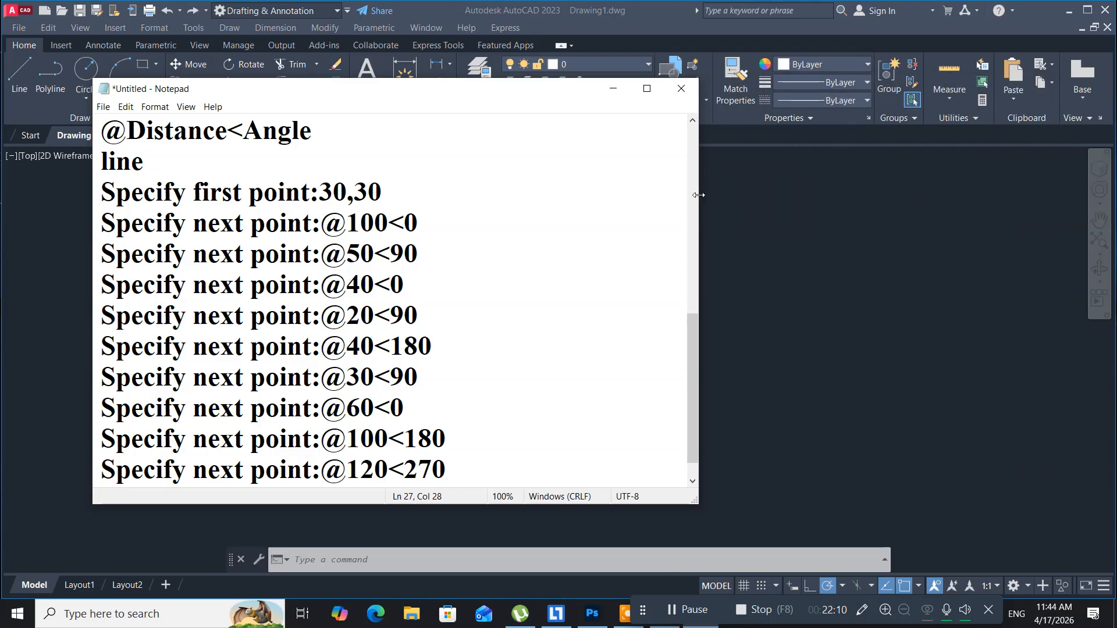
pyautogui.moveTo(381, 97); pyautogui.dragTo(774, 118)
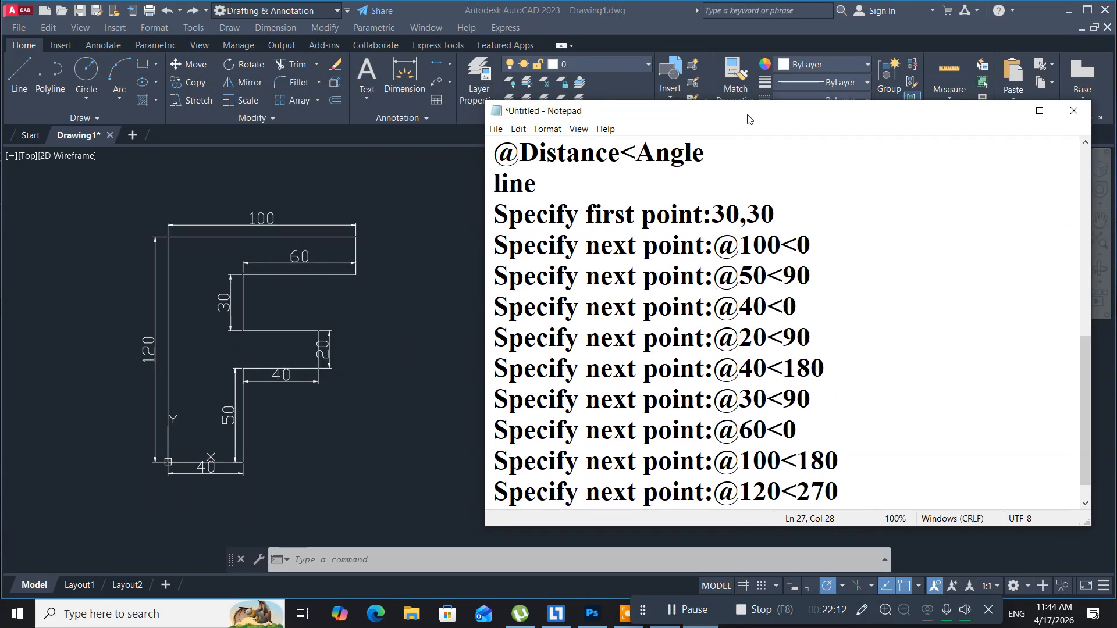
# Switch to AutoCAD and erase the entire F outline together with all its dimensions
pyautogui.click(313, 443)
pyautogui.click(384, 502)
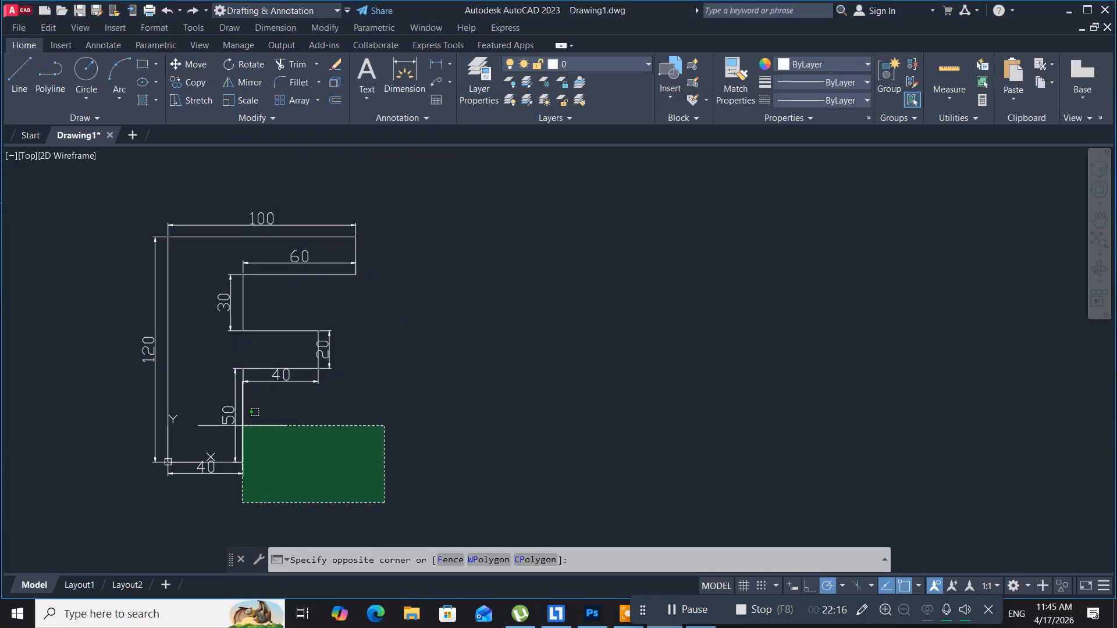
pyautogui.click(96, 172)
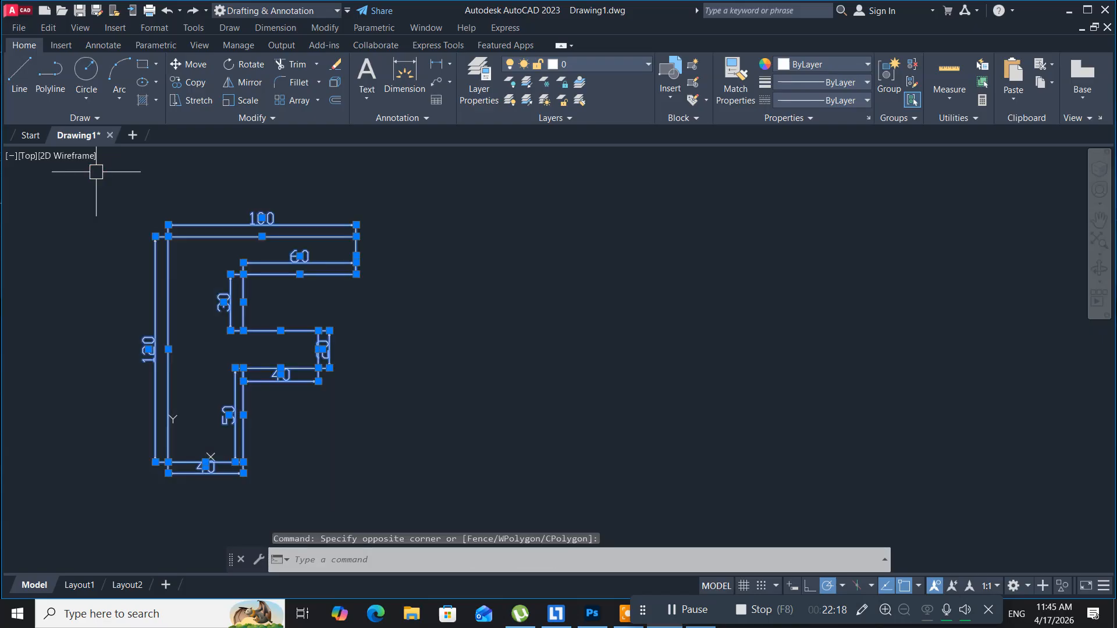
pyautogui.press('Delete')
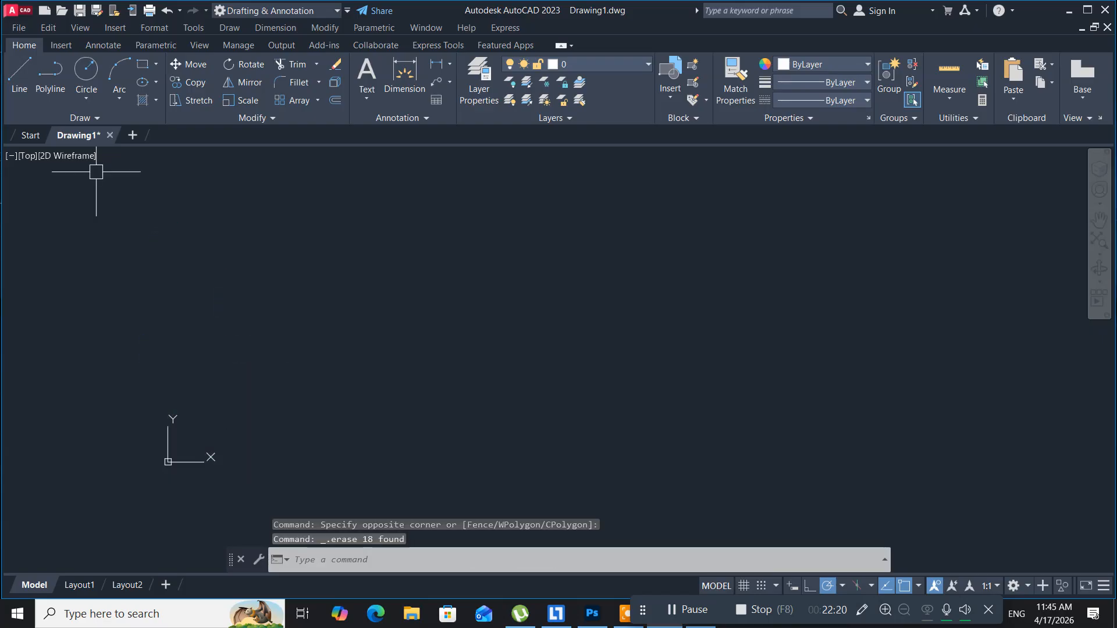
pyautogui.write('lin')
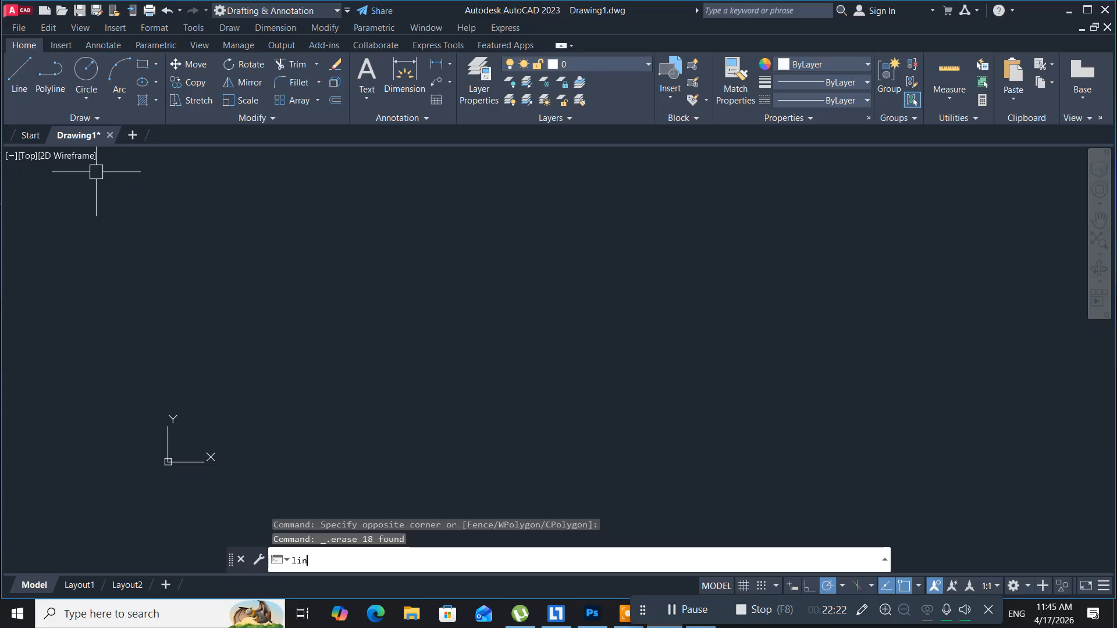
pyautogui.write('e')
pyautogui.press('Return')
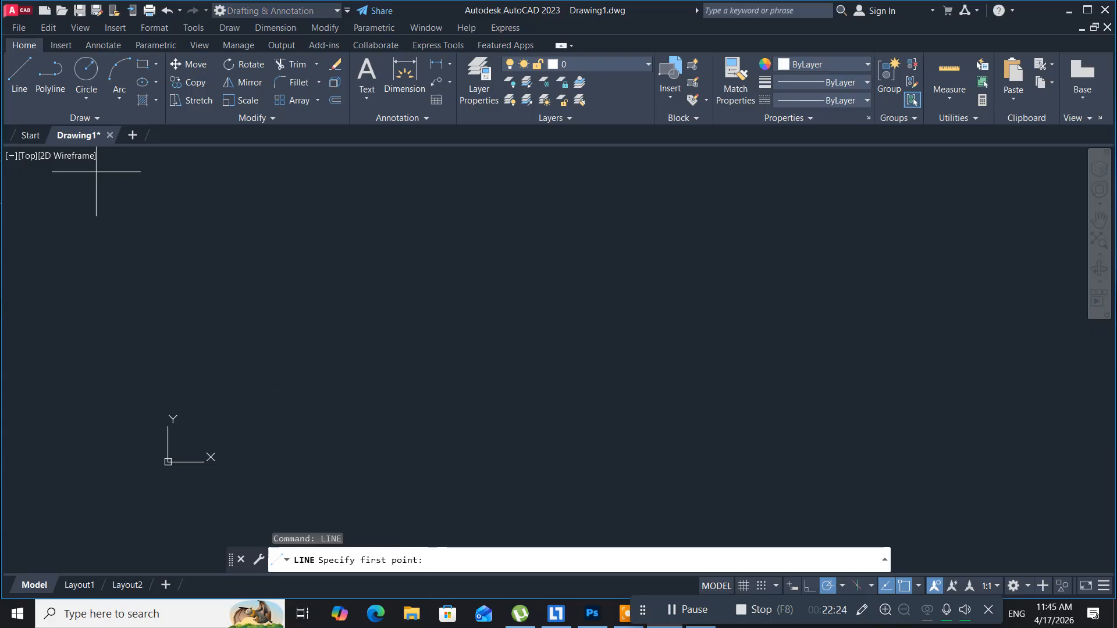
pyautogui.write('30,30')
pyautogui.press('Return')
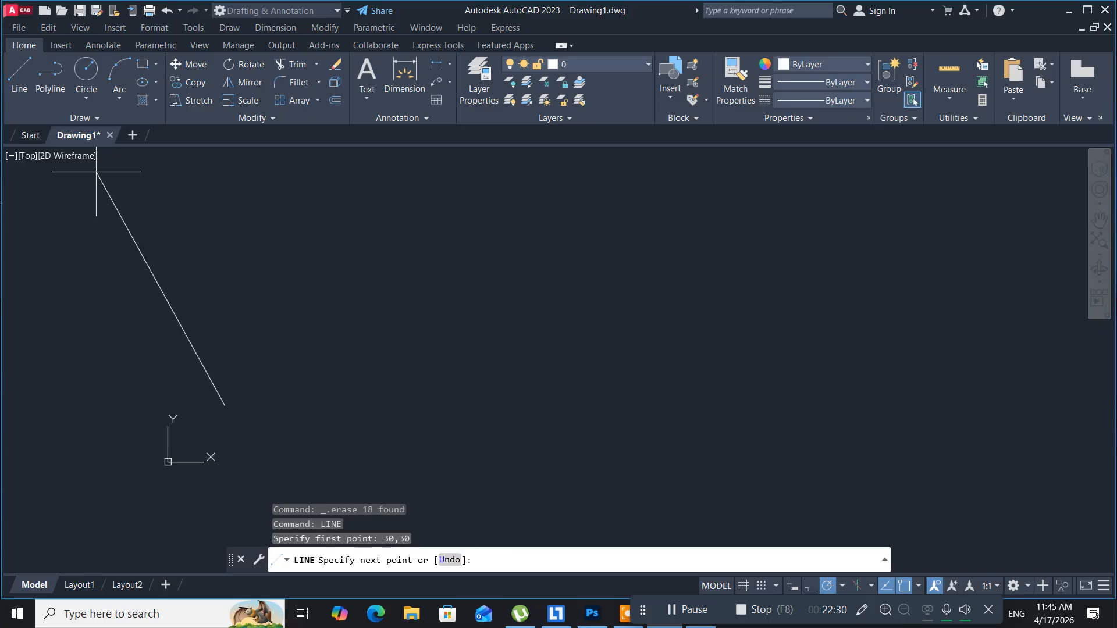
pyautogui.write('@40<0')
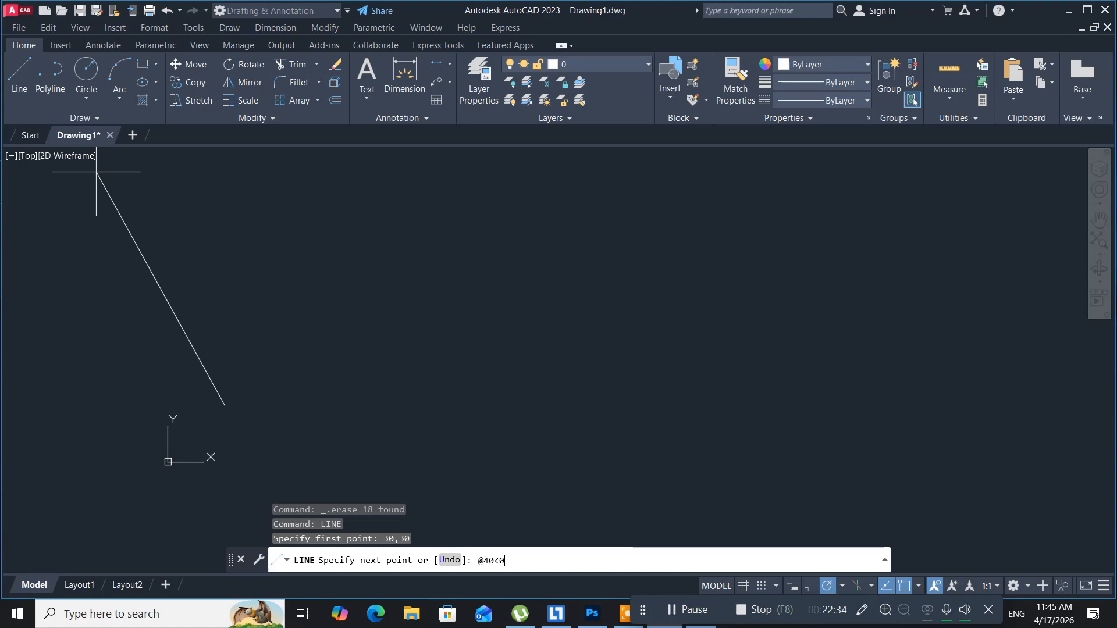
pyautogui.press('Return')
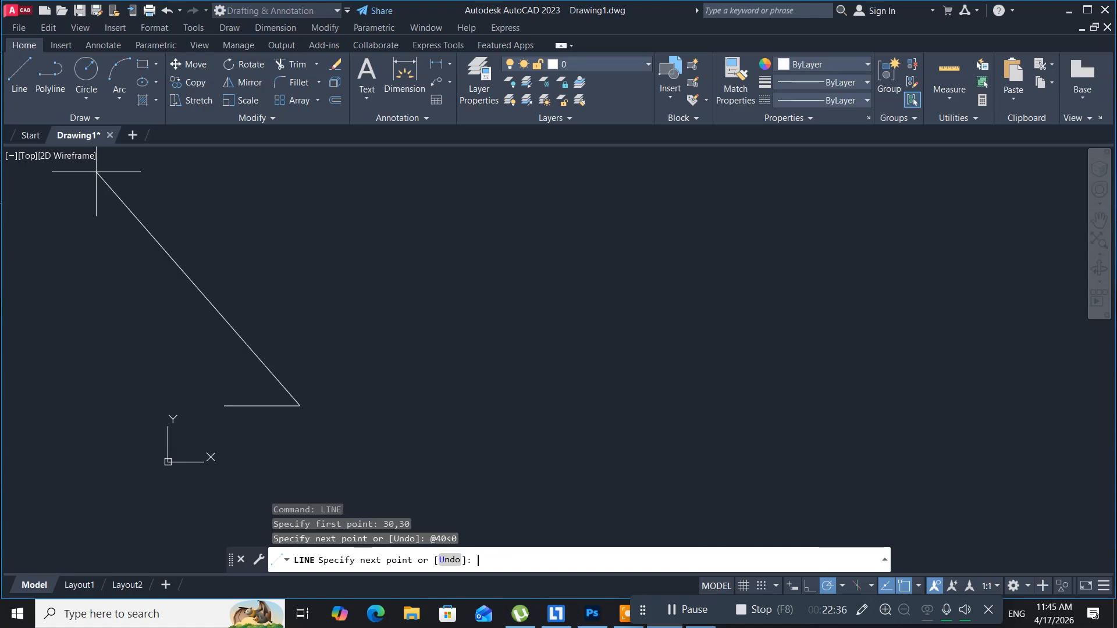
pyautogui.write('@50<90')
pyautogui.press('Return')
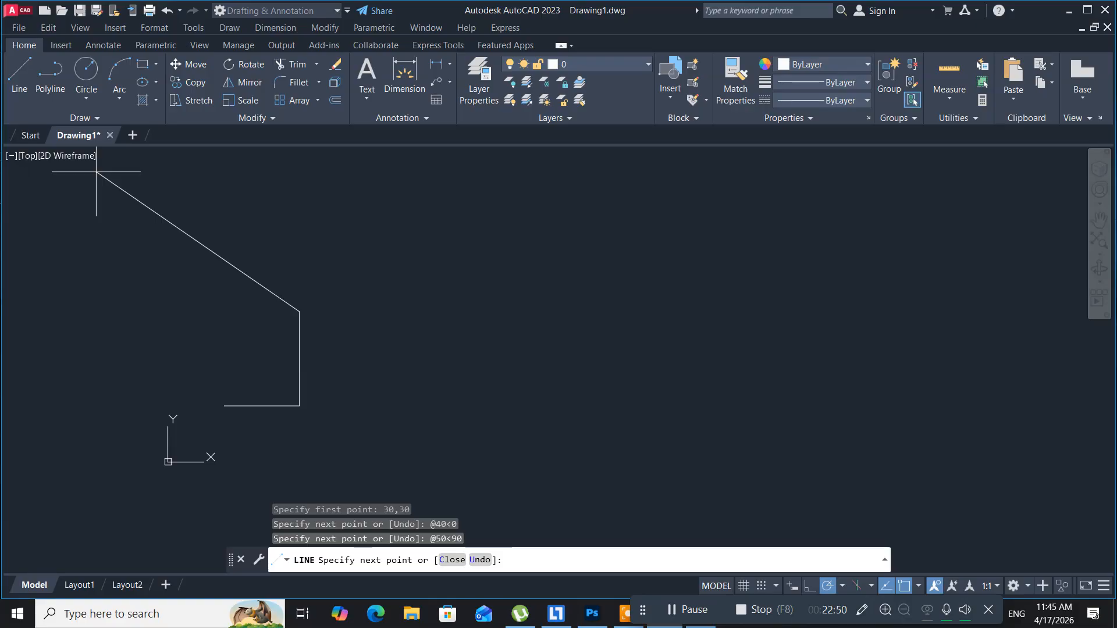
pyautogui.hotkey('alt', 'Tab')
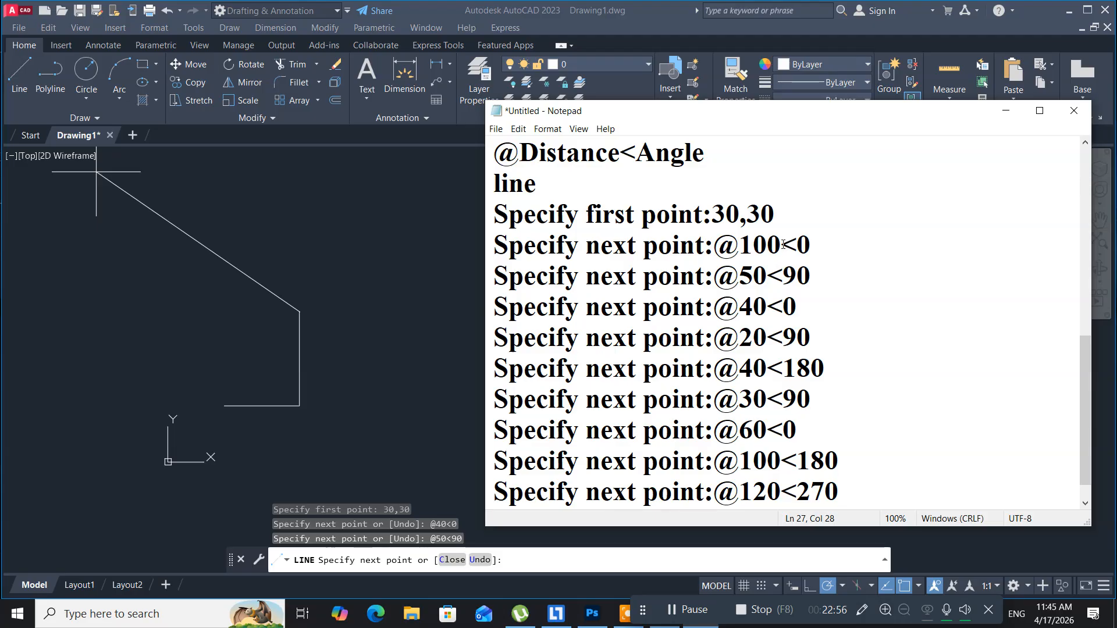
pyautogui.moveTo(781, 245); pyautogui.dragTo(746, 245)
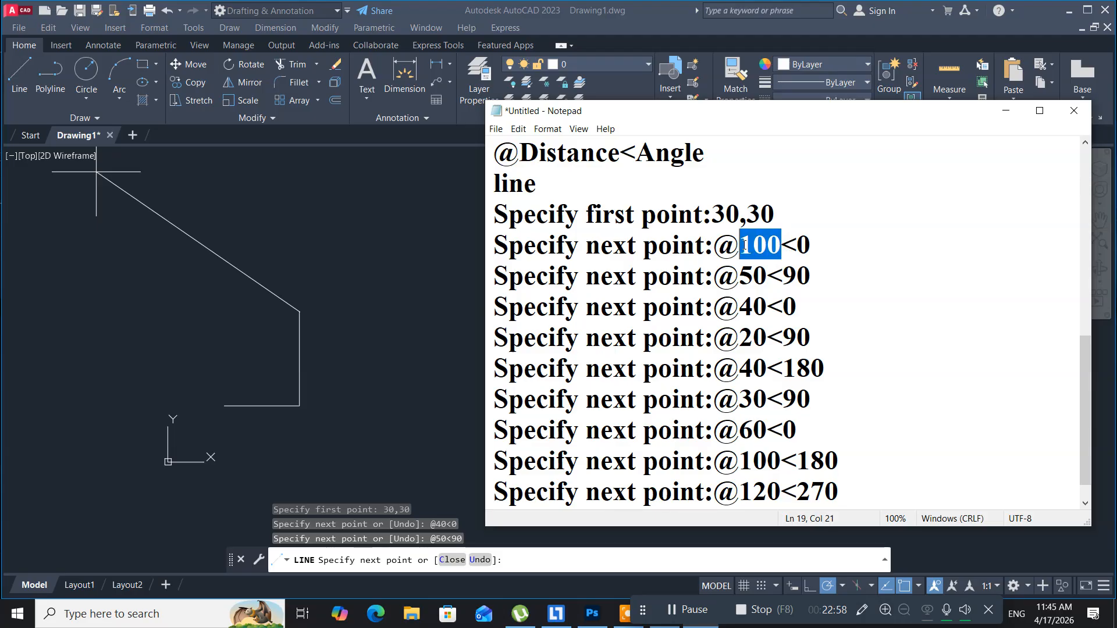
pyautogui.write('40')
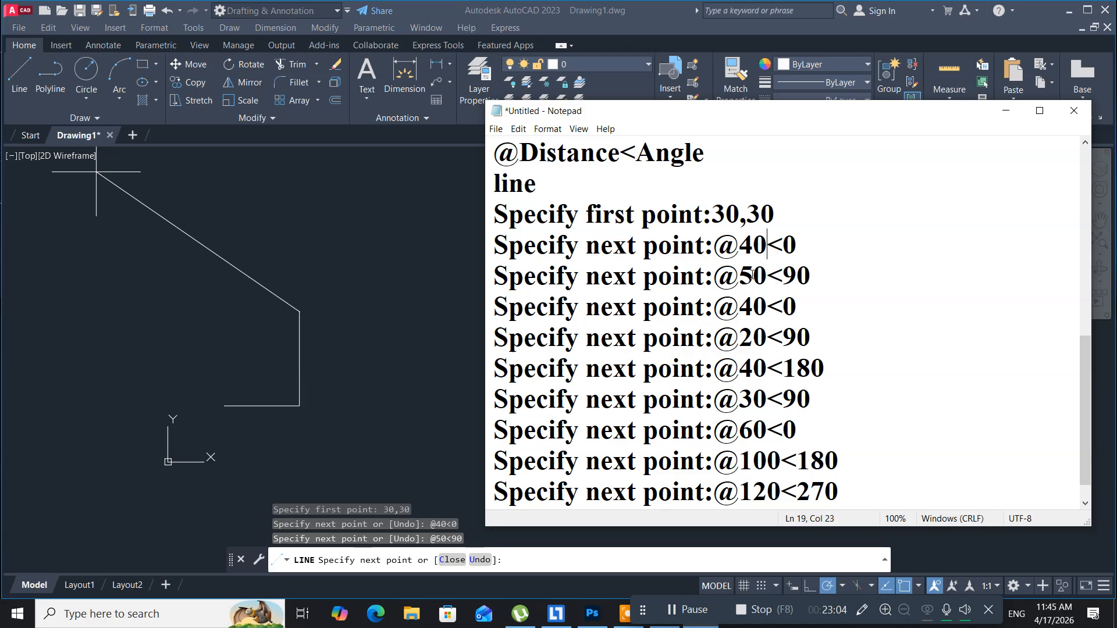
pyautogui.click(510, 561)
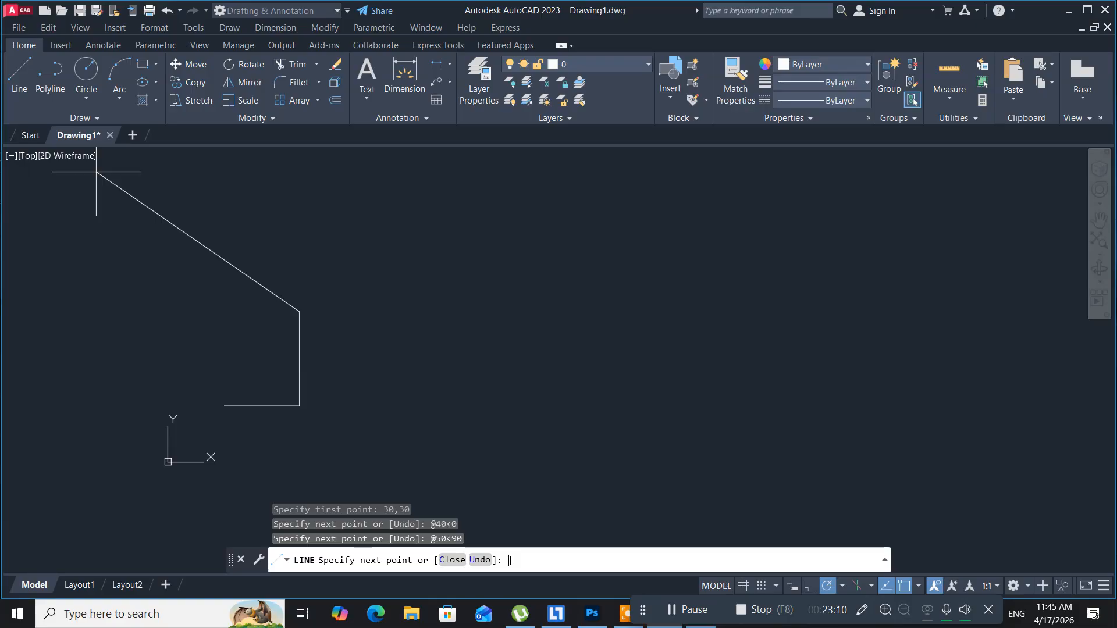
pyautogui.write('@40<0')
pyautogui.press('Return')
pyautogui.write('@')
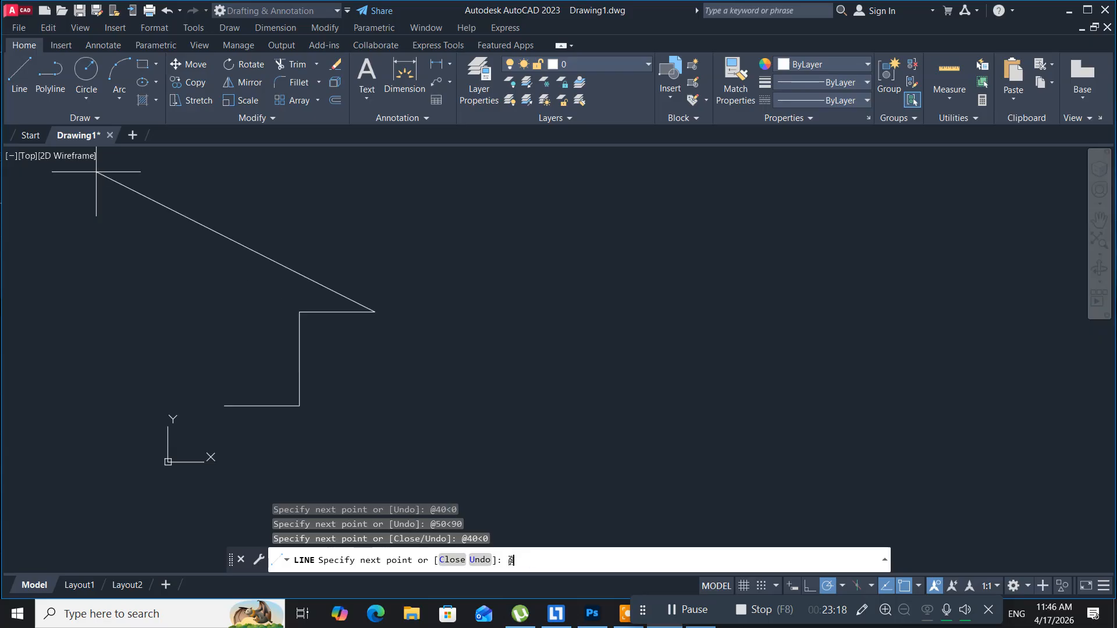
pyautogui.write('20')
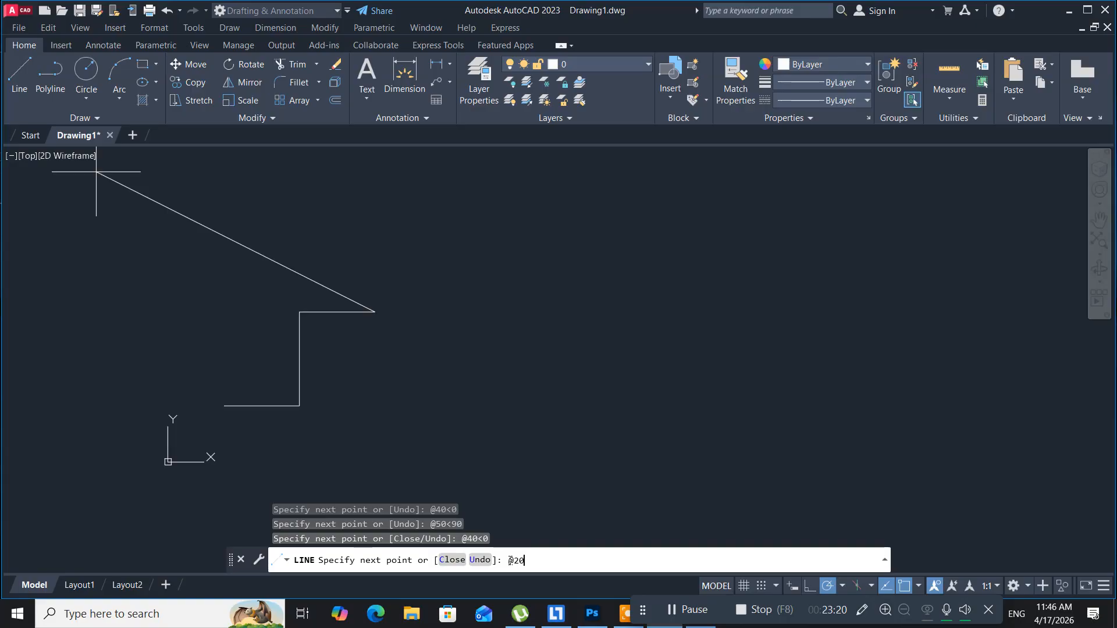
pyautogui.write('<90')
pyautogui.press('Return')
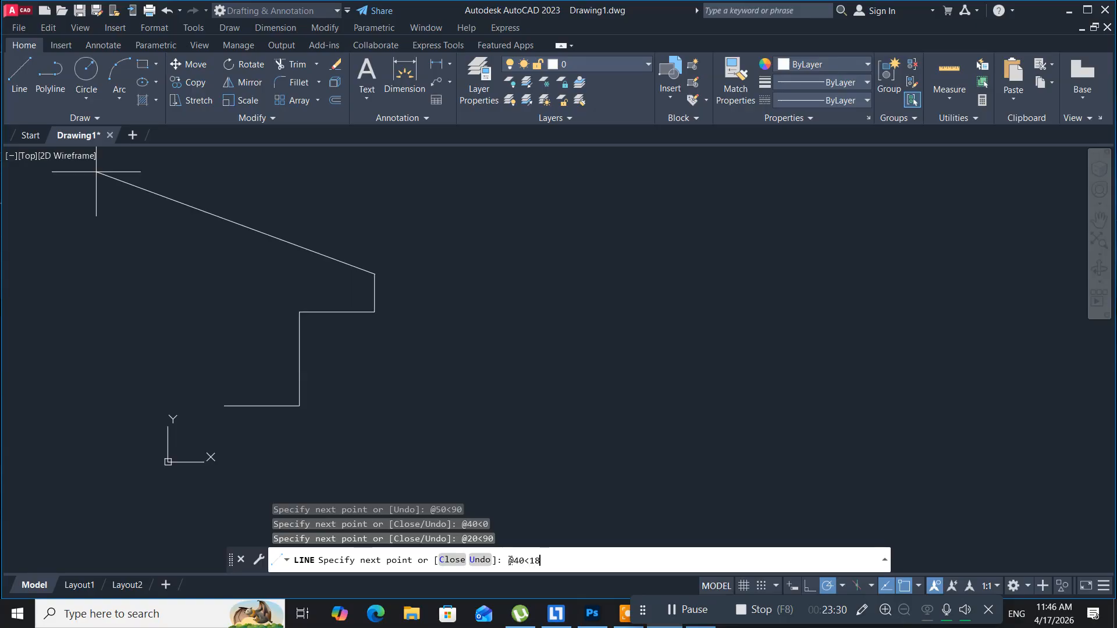
pyautogui.write('0')
pyautogui.press('Return')
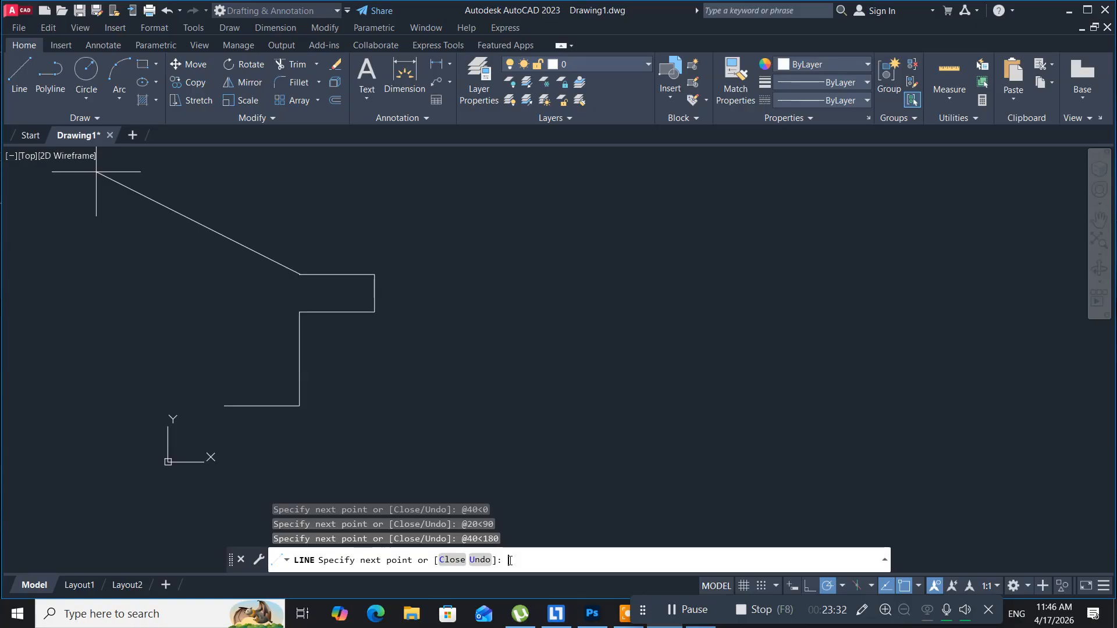
pyautogui.write('@30<90')
pyautogui.press('Return')
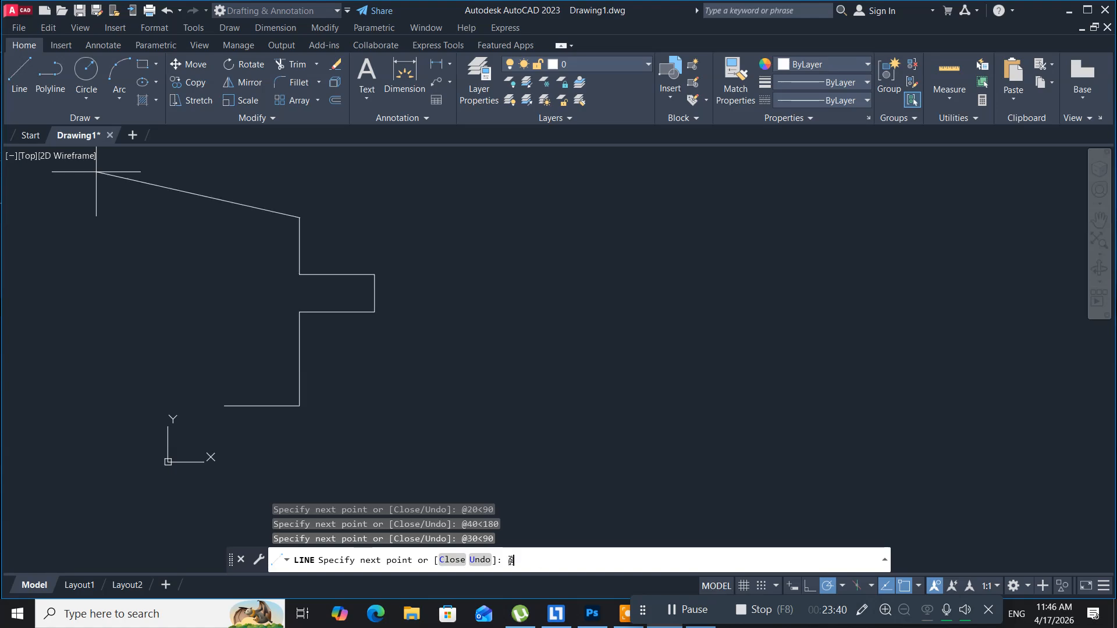
pyautogui.write('@60<0')
pyautogui.press('Return')
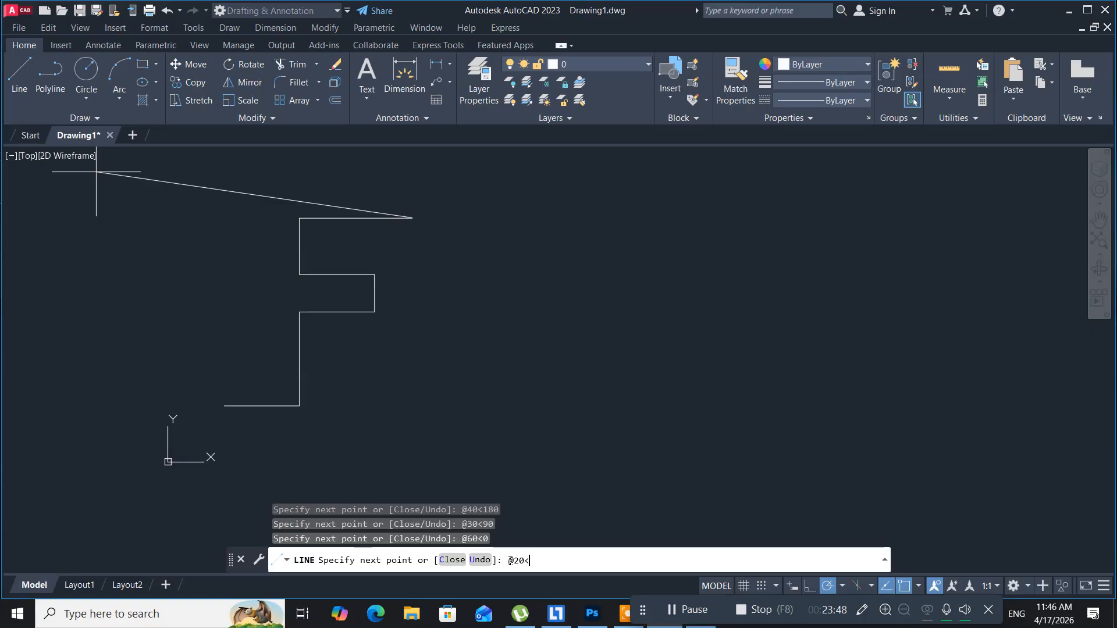
pyautogui.write('<90')
pyautogui.press('Return')
pyautogui.write('@')
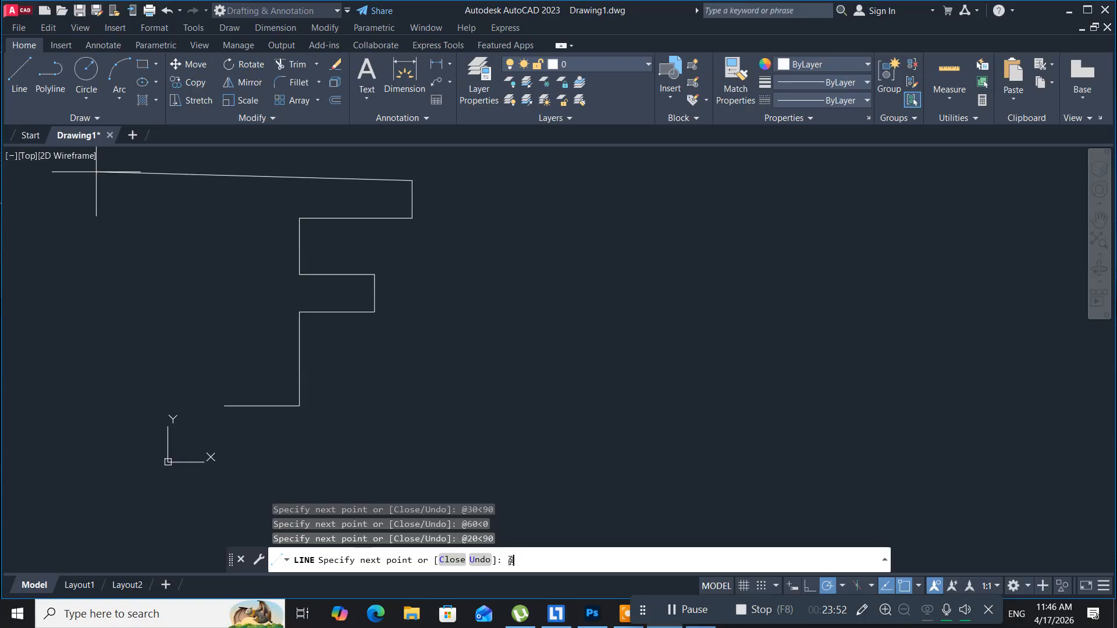
pyautogui.write('100')
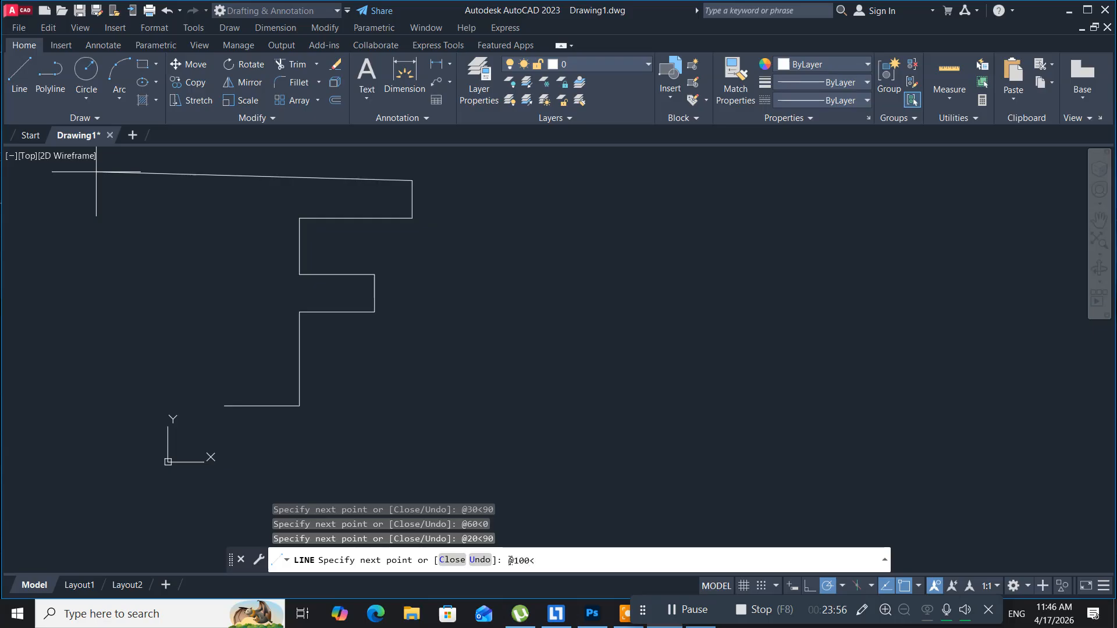
pyautogui.write('<180')
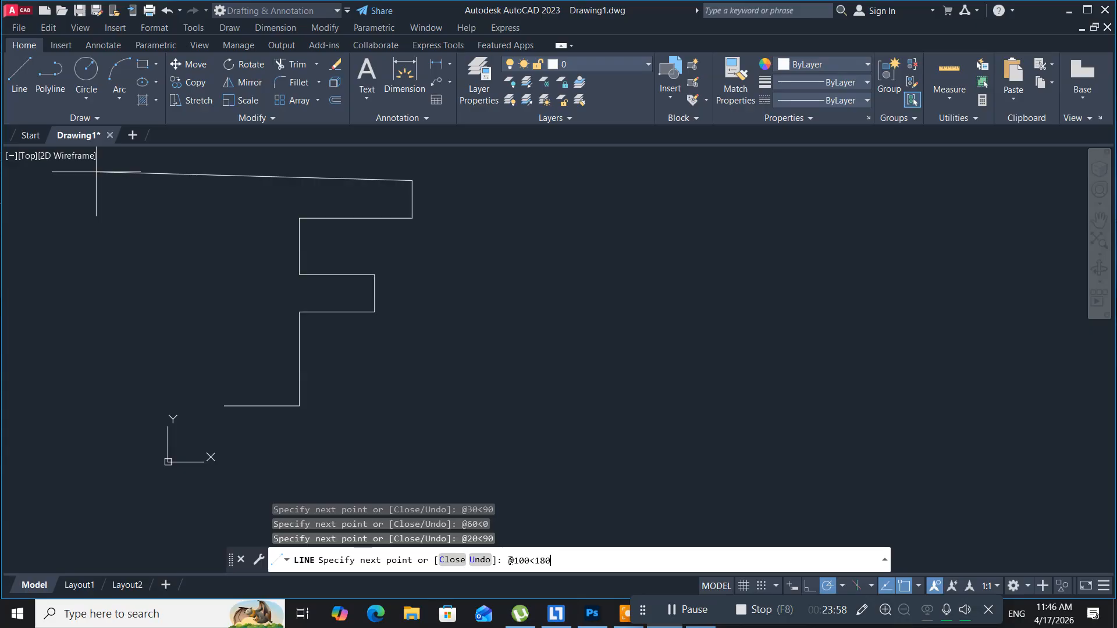
pyautogui.press('Return')
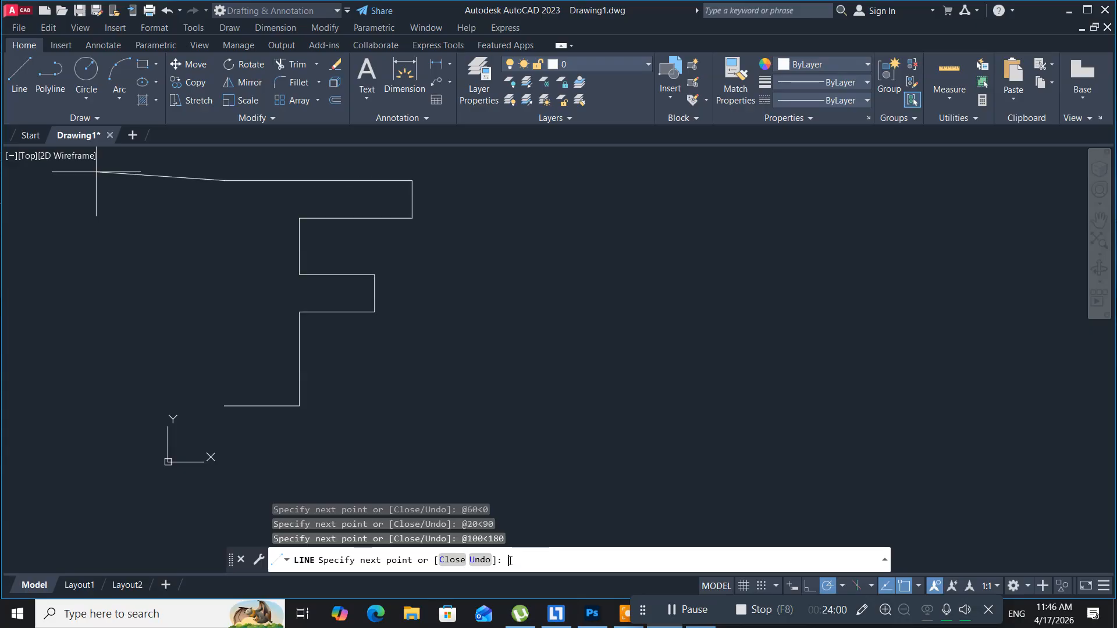
pyautogui.write('@120<270')
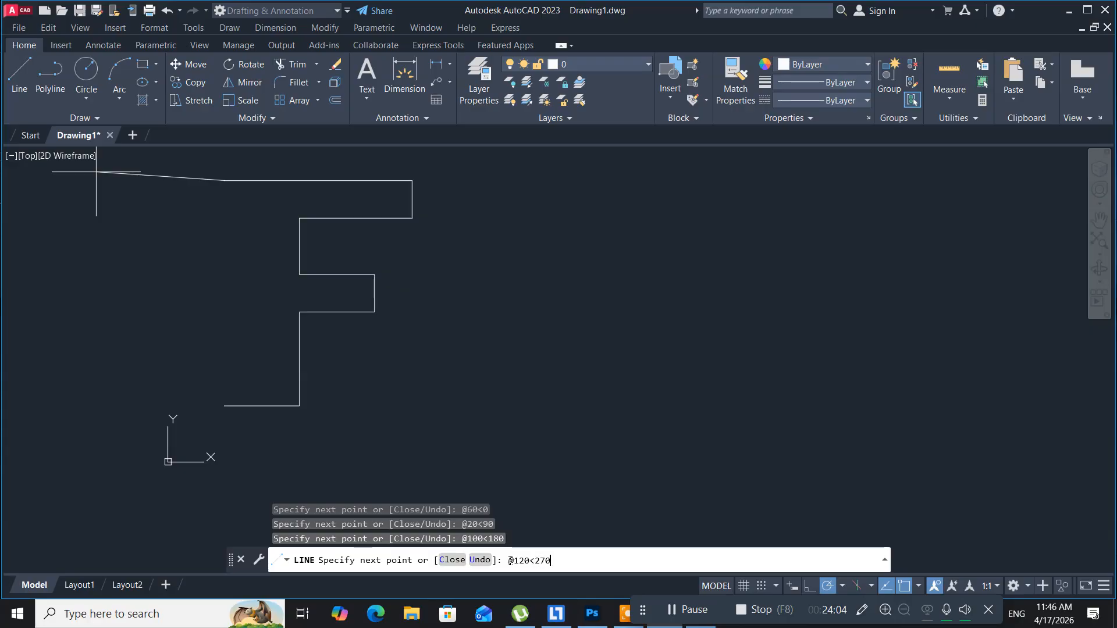
pyautogui.press('Return')
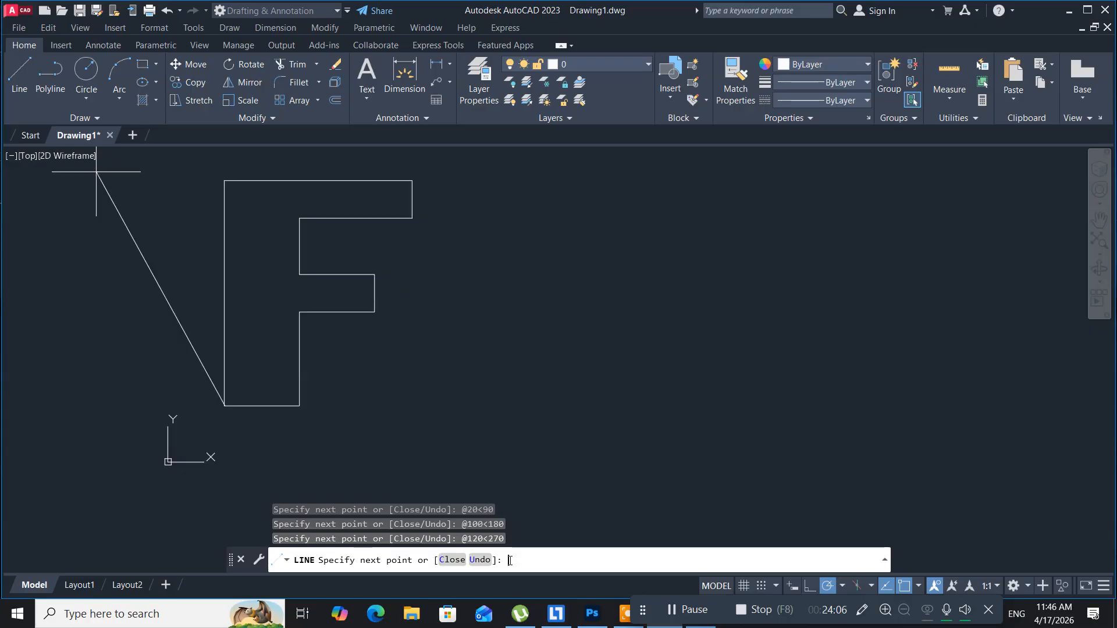
pyautogui.press('Return')
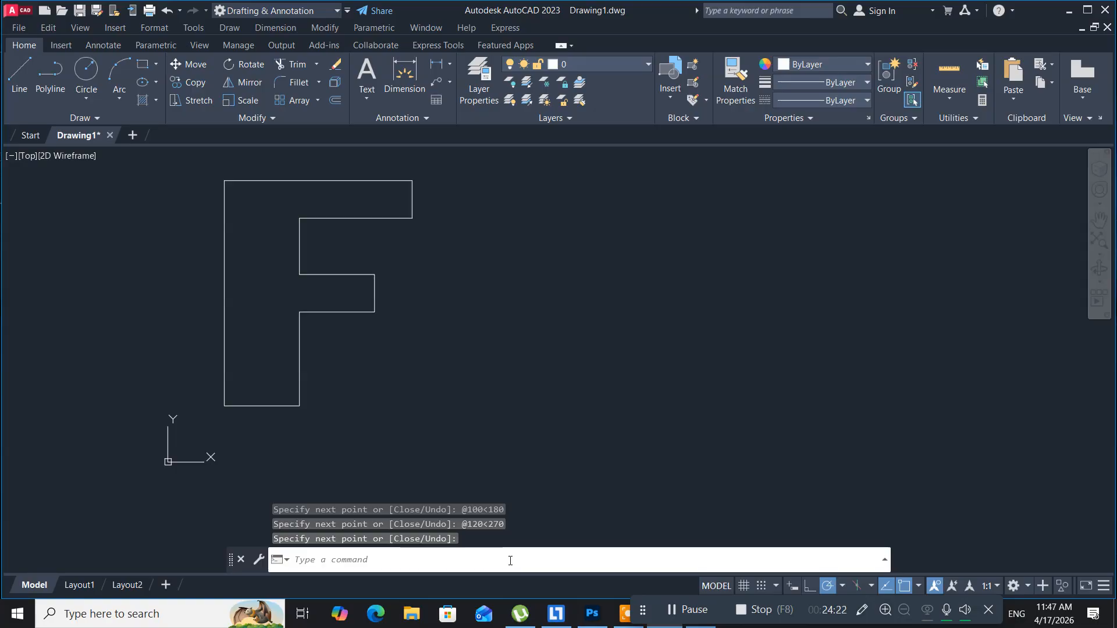
# Switch to Notepad, move its window up, and add the heading "Relative coordnate system" on a new line below the polar list
pyautogui.hotkey('alt', 'Tab')
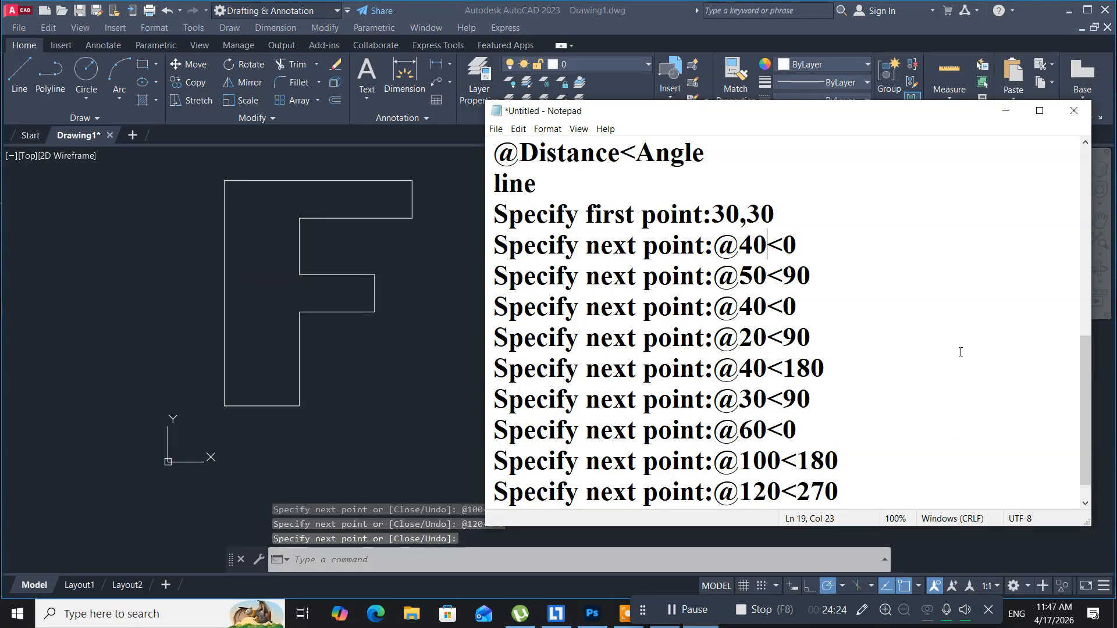
pyautogui.click(655, 111)
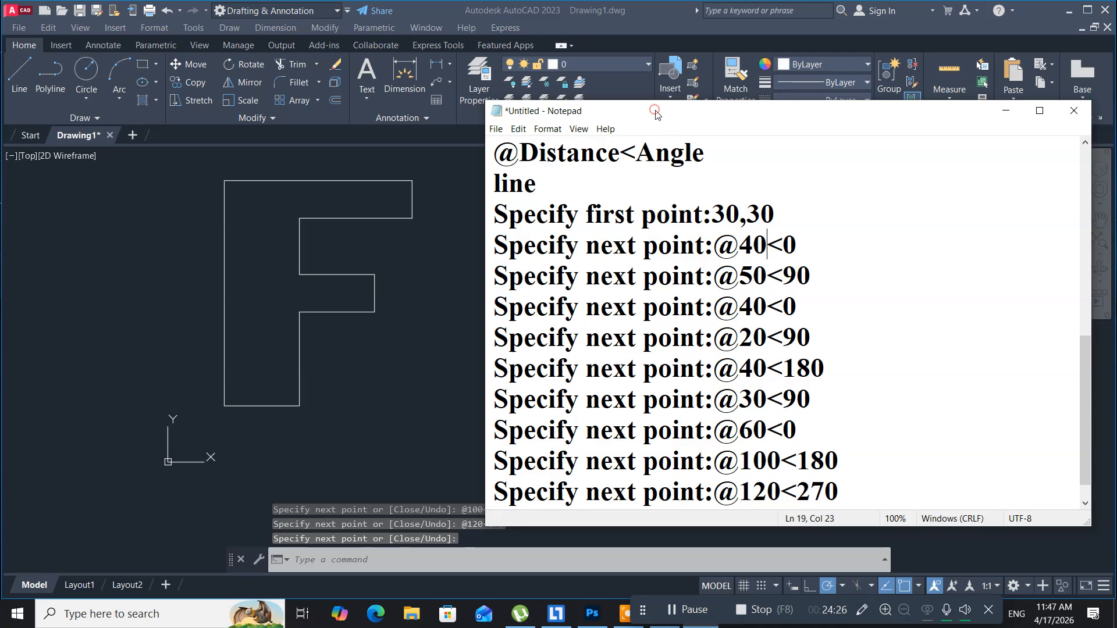
pyautogui.moveTo(655, 111); pyautogui.dragTo(561, 74)
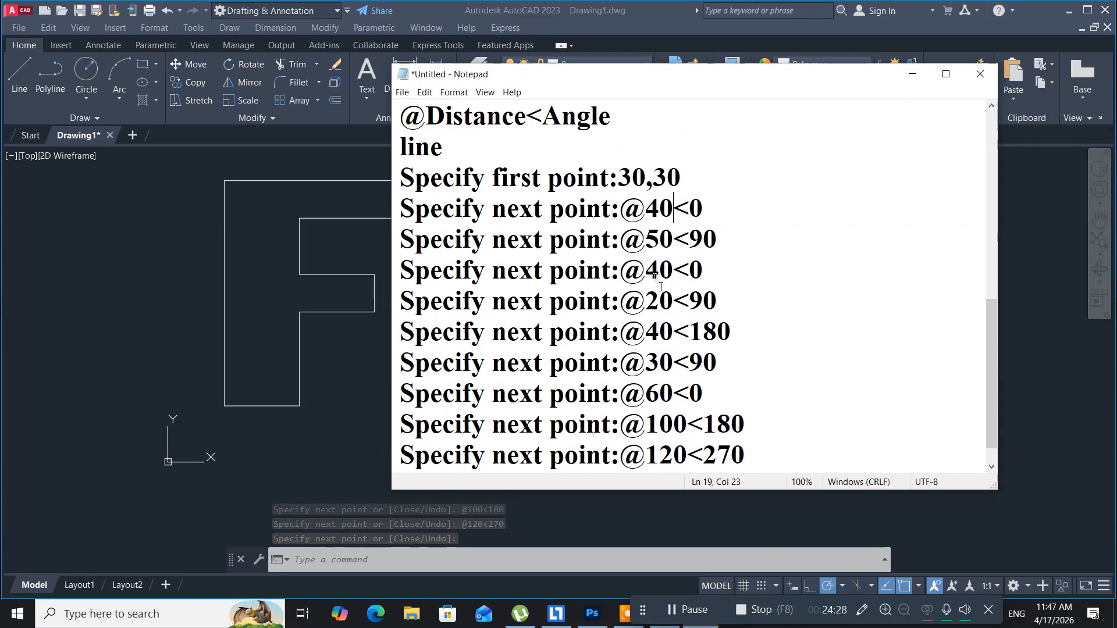
pyautogui.scroll(-1, 662, 286)
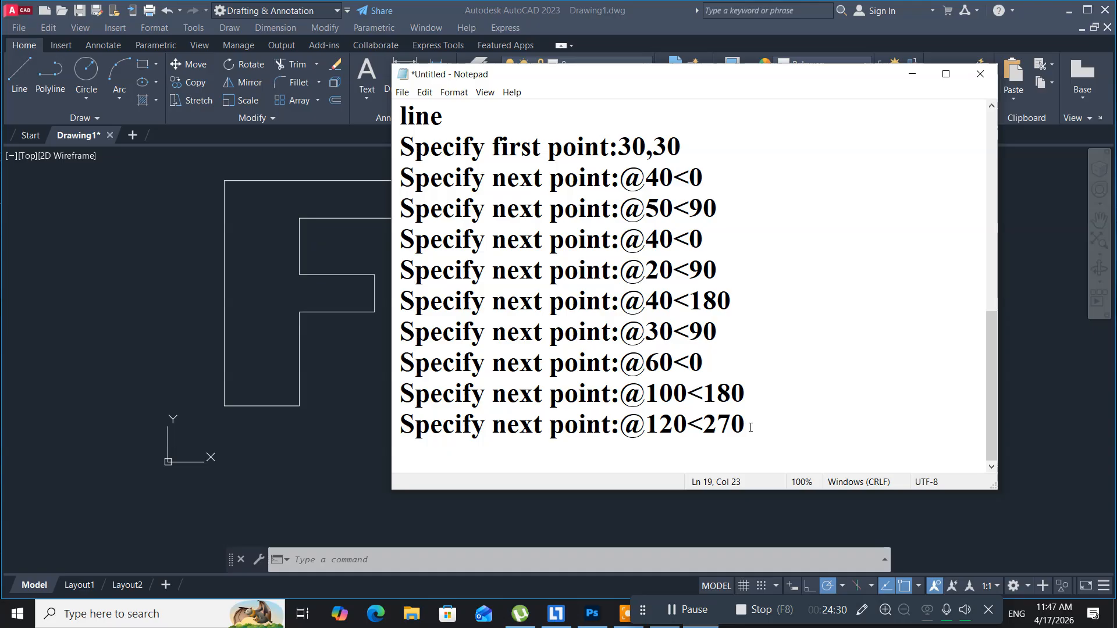
pyautogui.click(758, 425)
pyautogui.press('Return')
pyautogui.write('Rel')
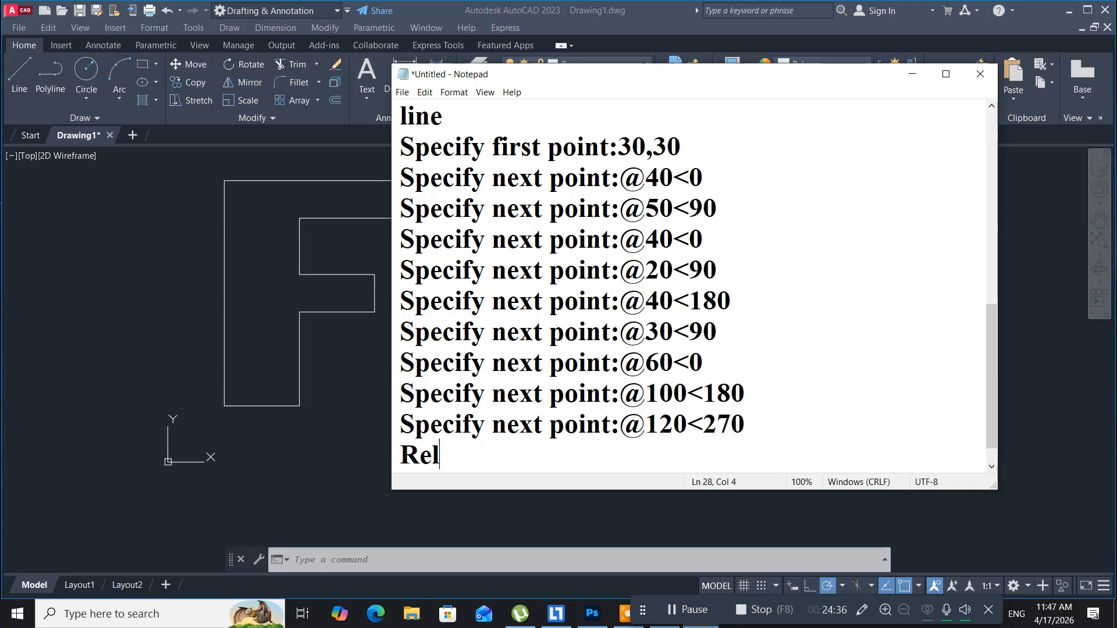
pyautogui.write('ative ')
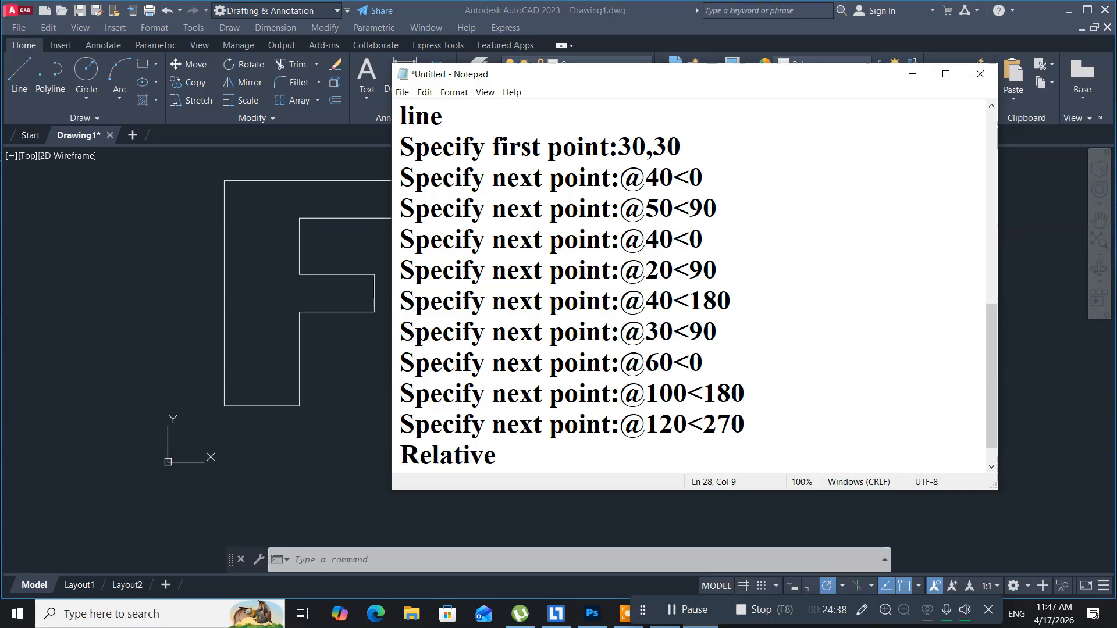
pyautogui.write('coo')
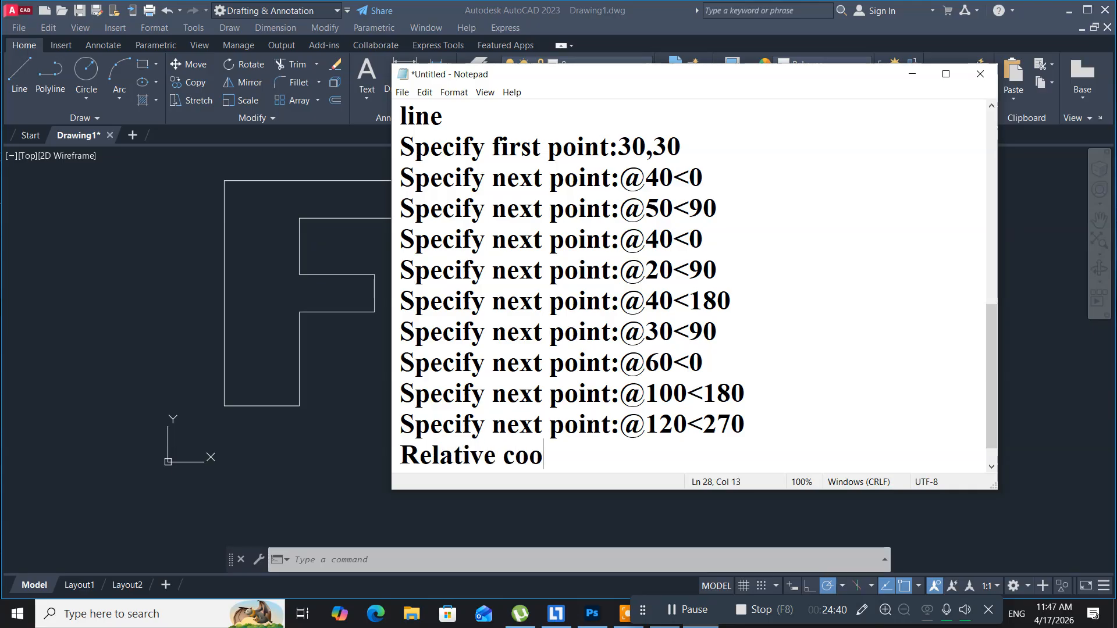
pyautogui.write('rdnate ')
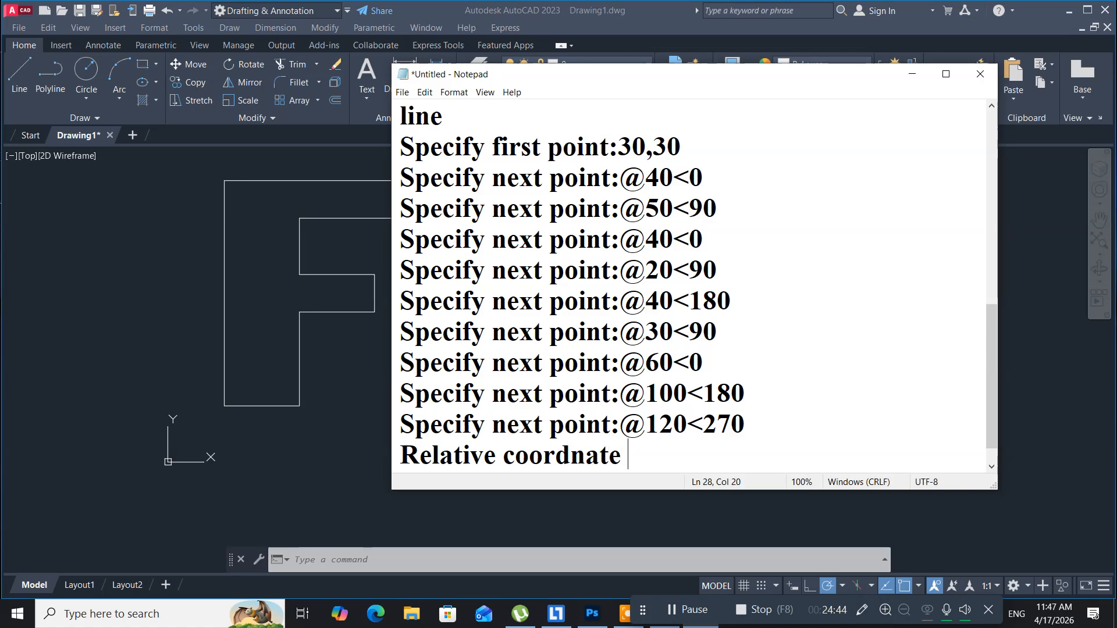
pyautogui.write('system')
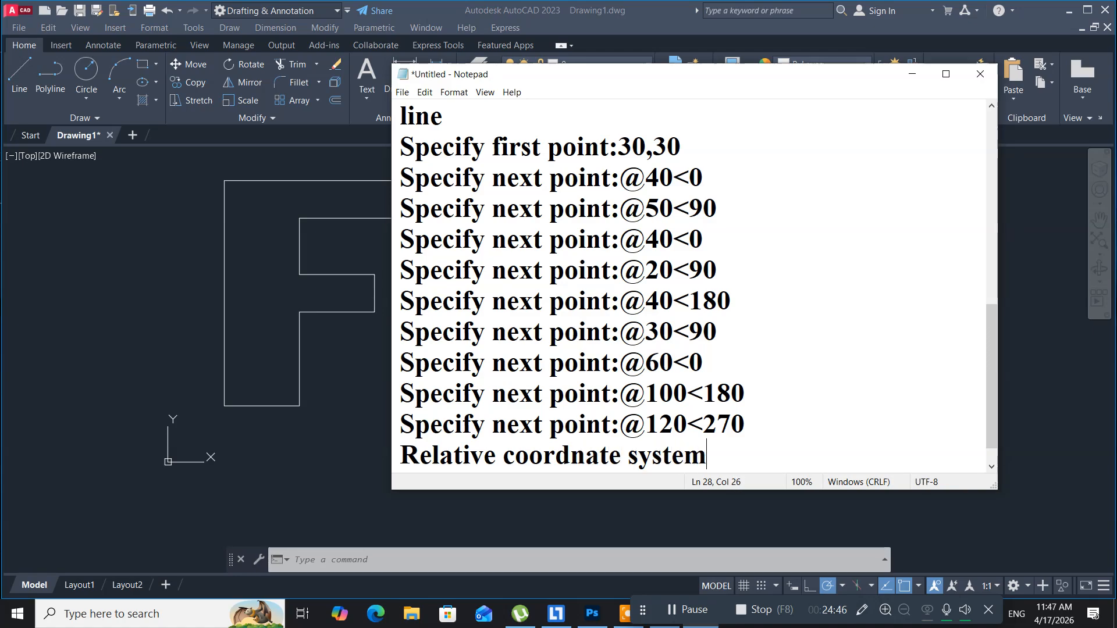
# Below the relative coordinate heading, add the lines "line" and "Specify first point:40,40"
pyautogui.press('Return')
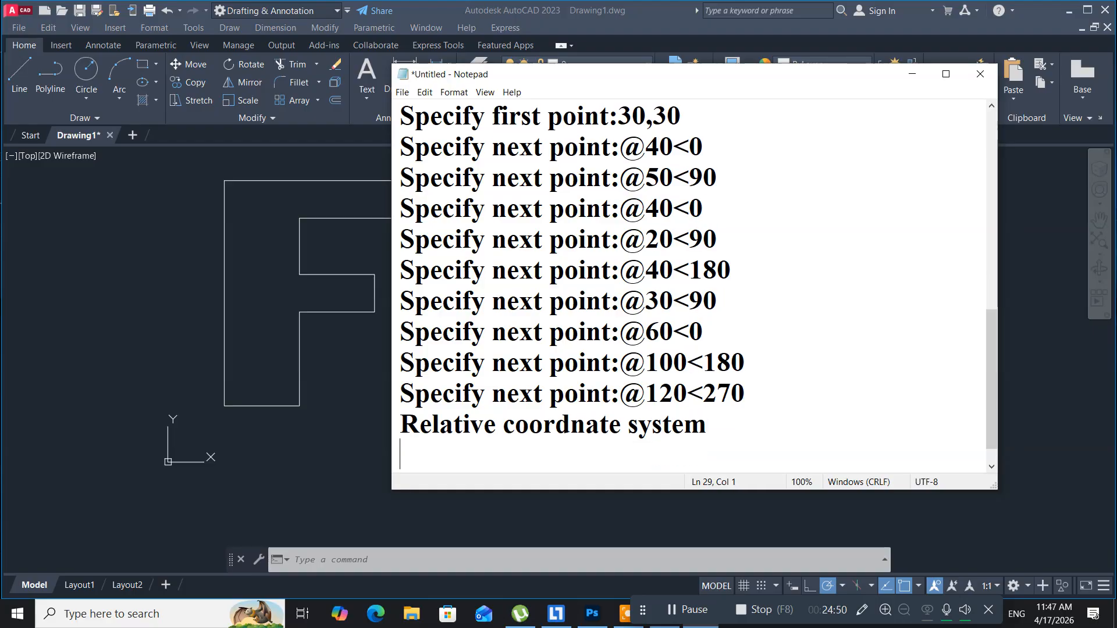
pyautogui.write('line')
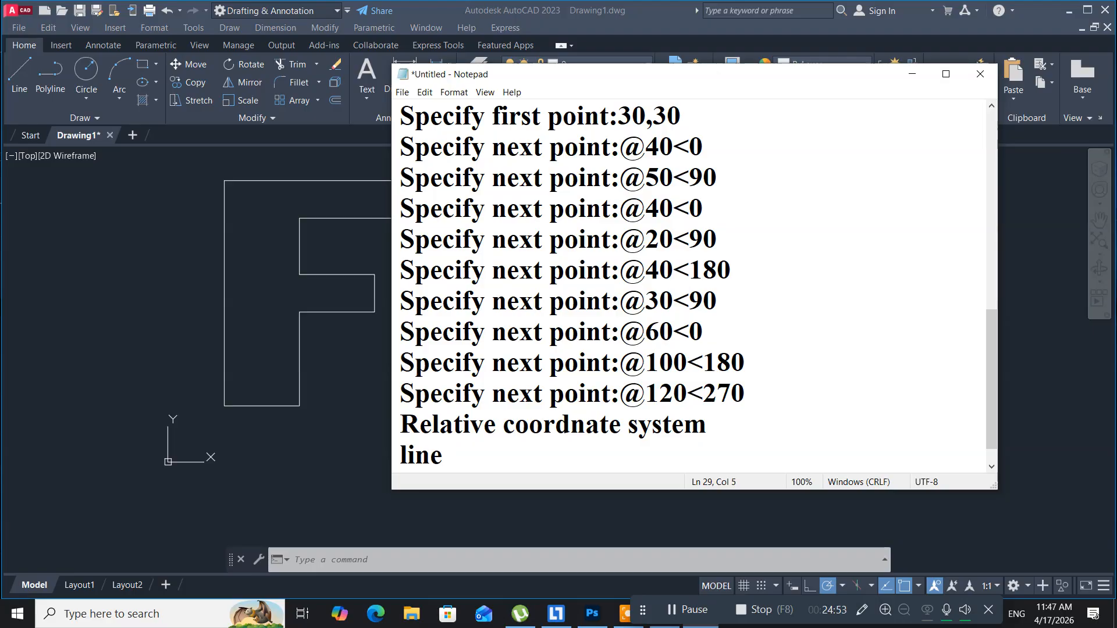
pyautogui.press('Return')
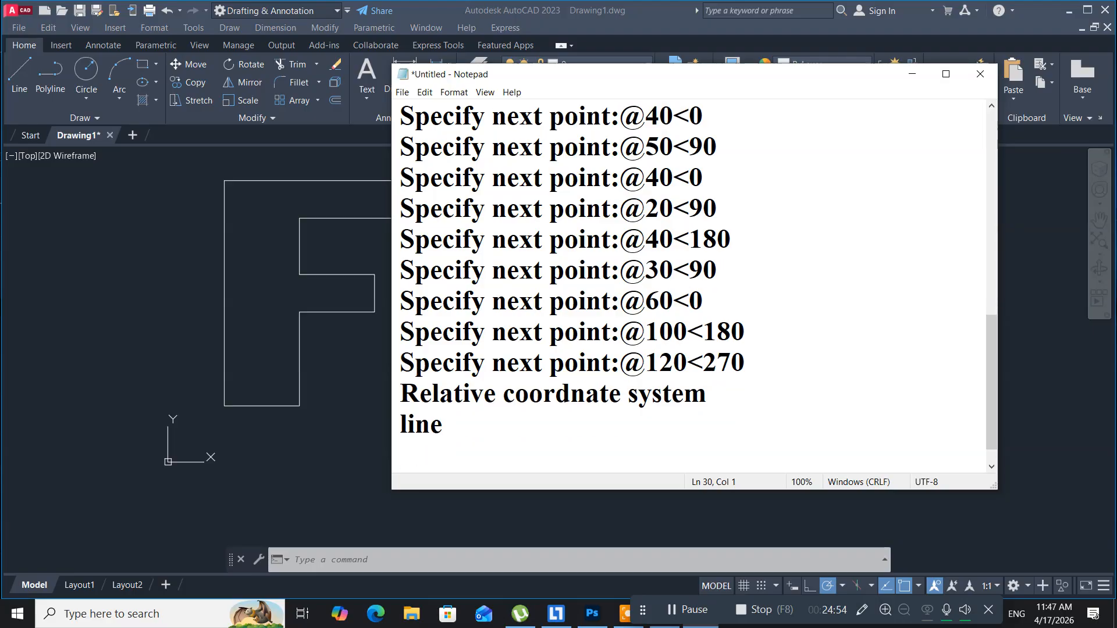
pyautogui.write('Specif')
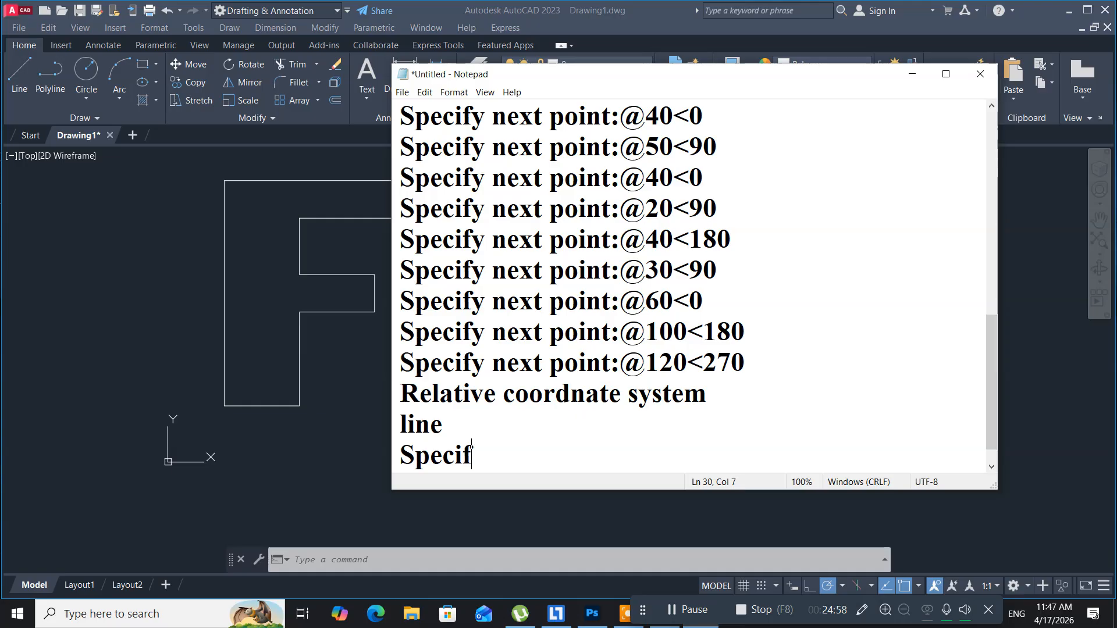
pyautogui.write('y fir')
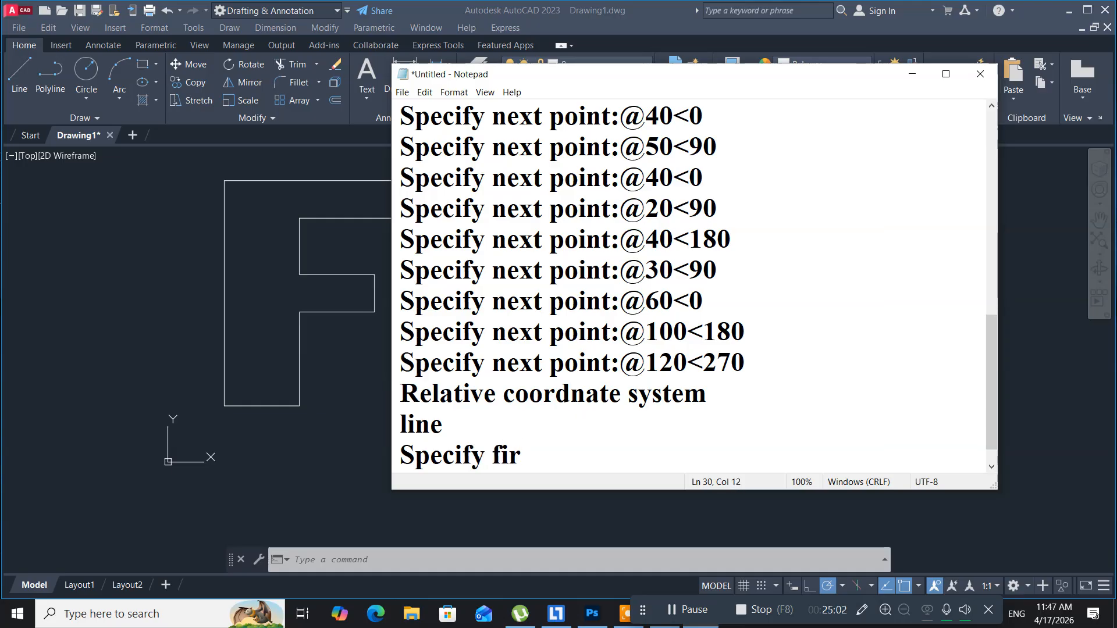
pyautogui.write('stpoin')
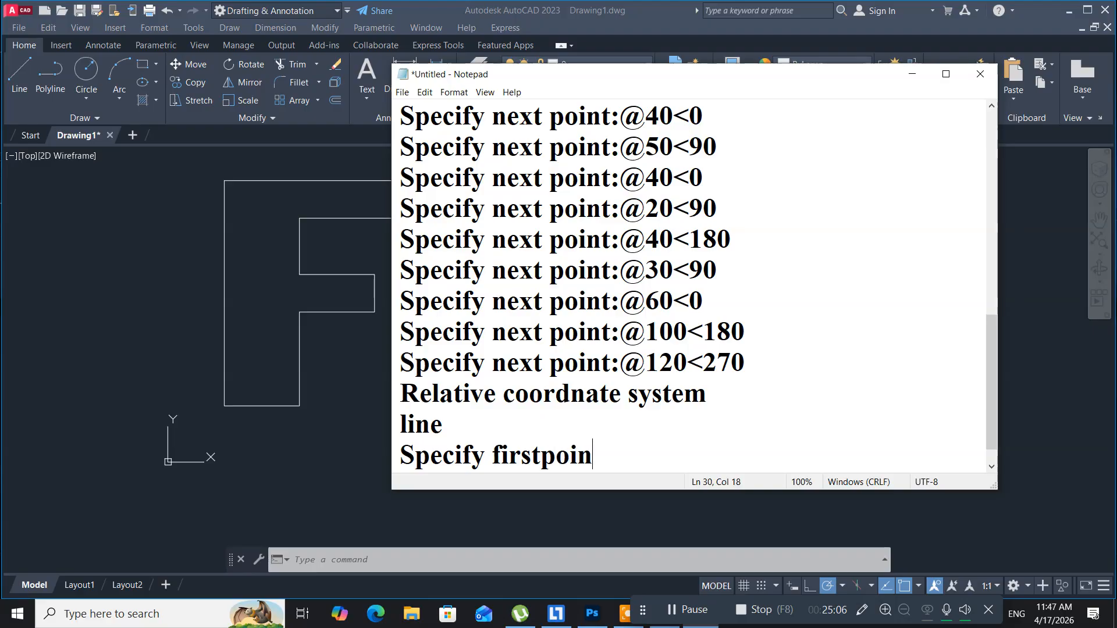
pyautogui.press('BackSpace')
pyautogui.press('BackSpace')
pyautogui.press('BackSpace')
pyautogui.press('BackSpace')
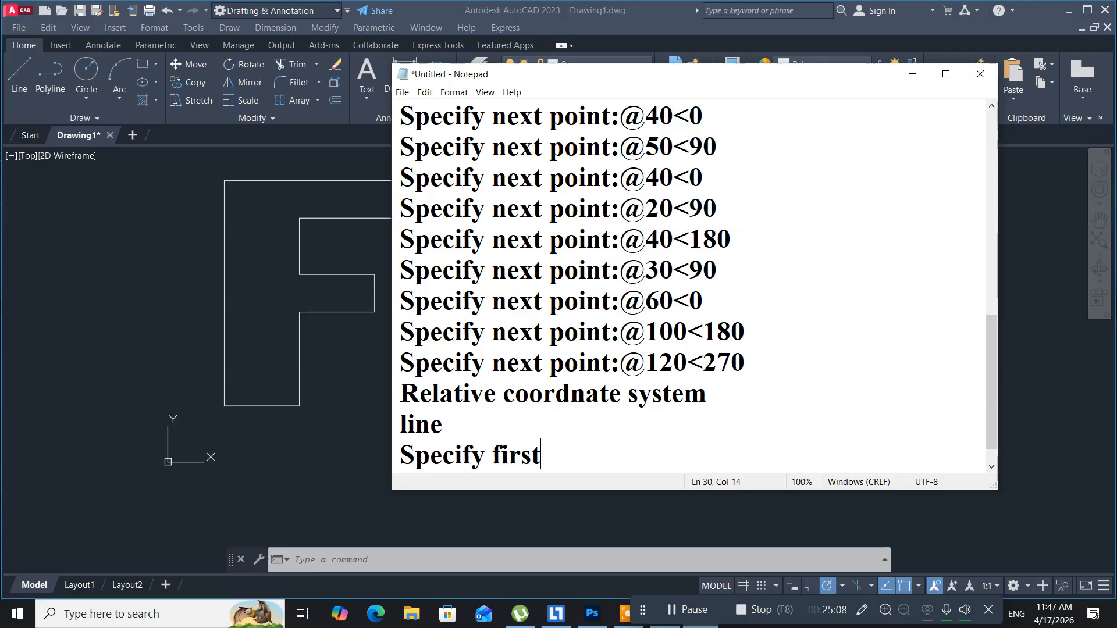
pyautogui.write('poi')
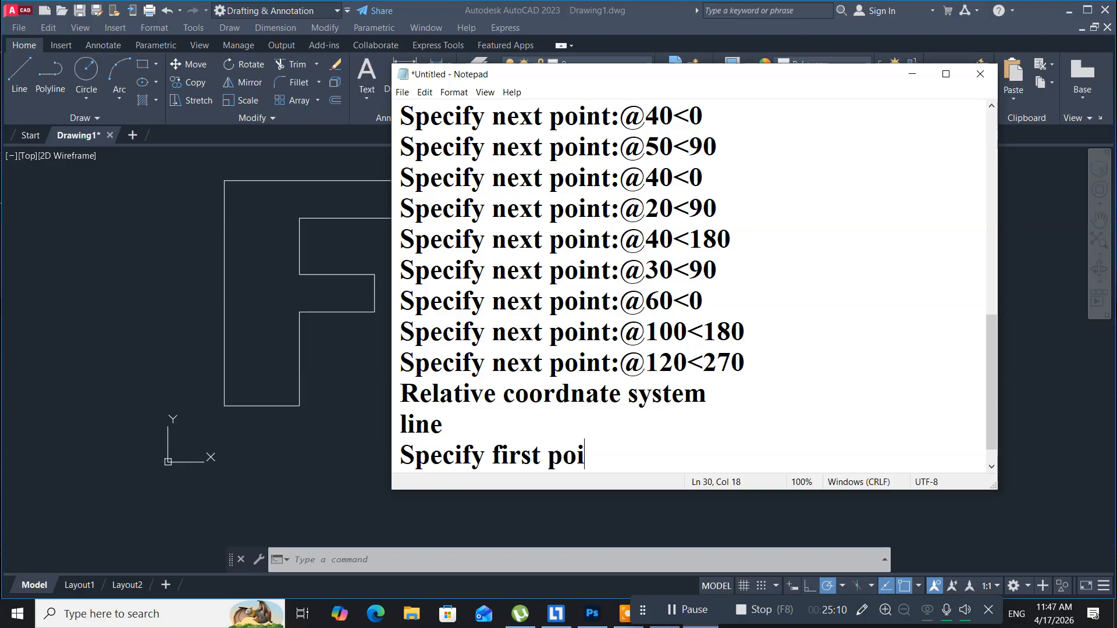
pyautogui.write('nt:')
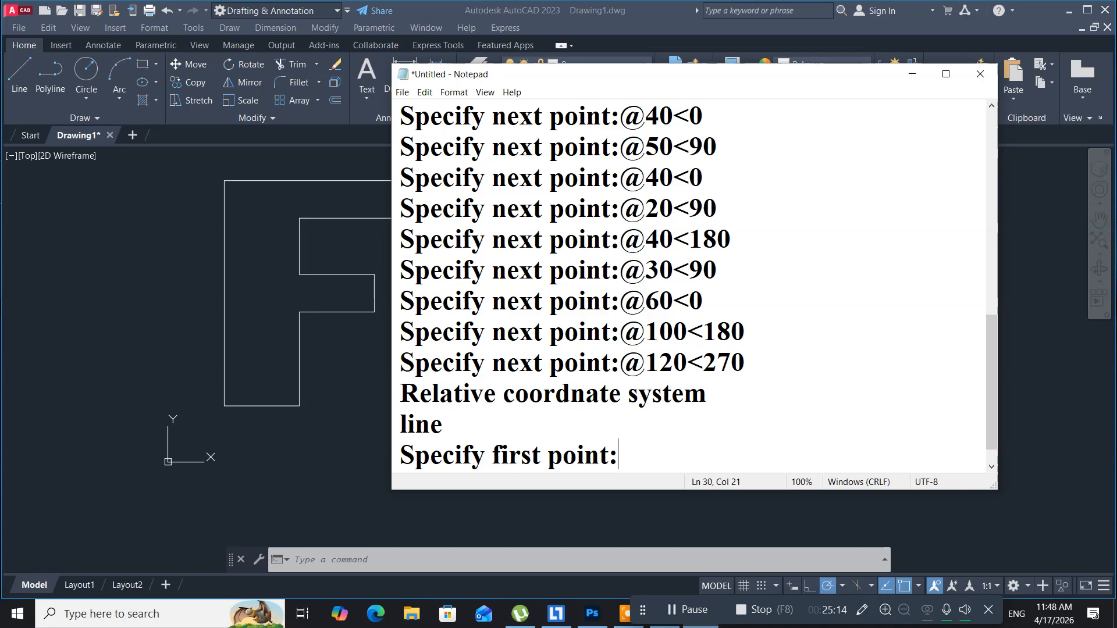
pyautogui.write('40,')
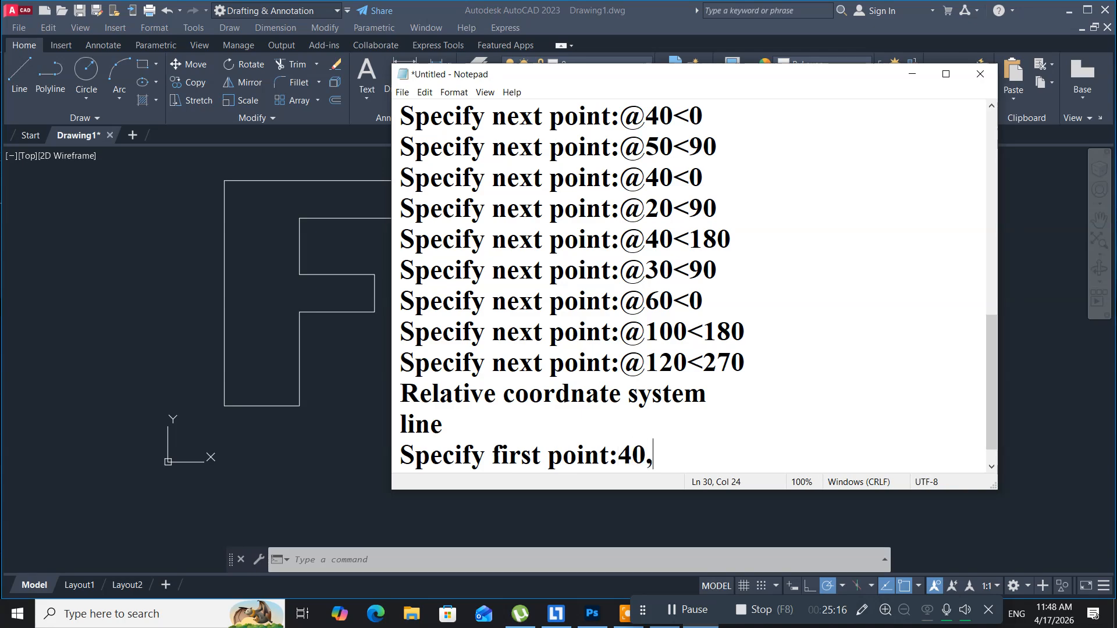
pyautogui.write('40')
pyautogui.press('Return')
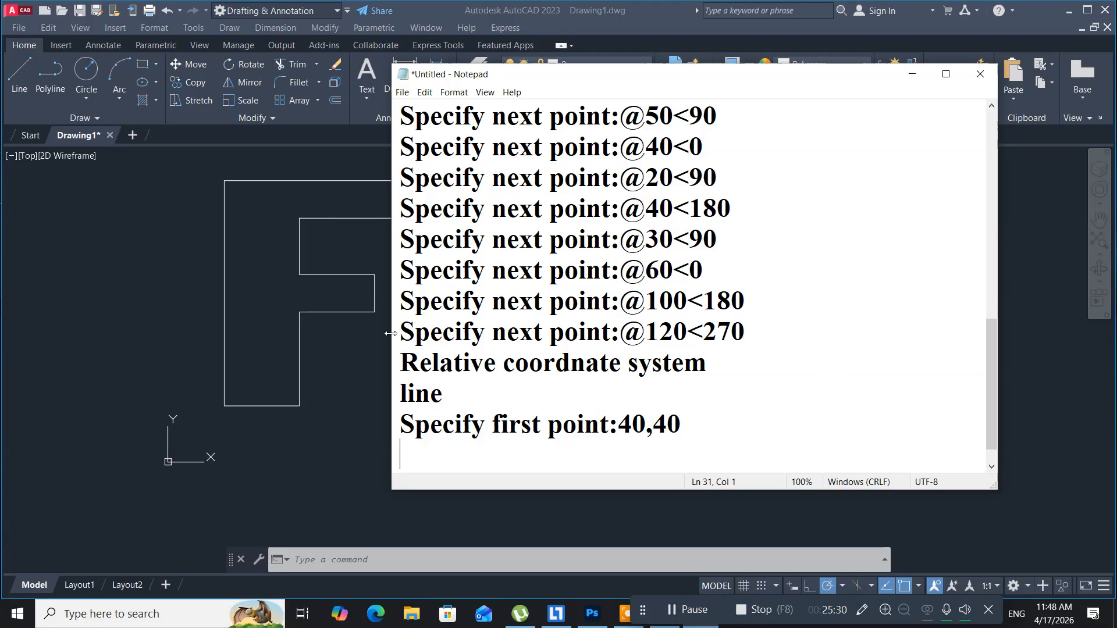
pyautogui.moveTo(393, 333); pyautogui.dragTo(620, 333)
pyautogui.hotkey('ctrl', 'c')
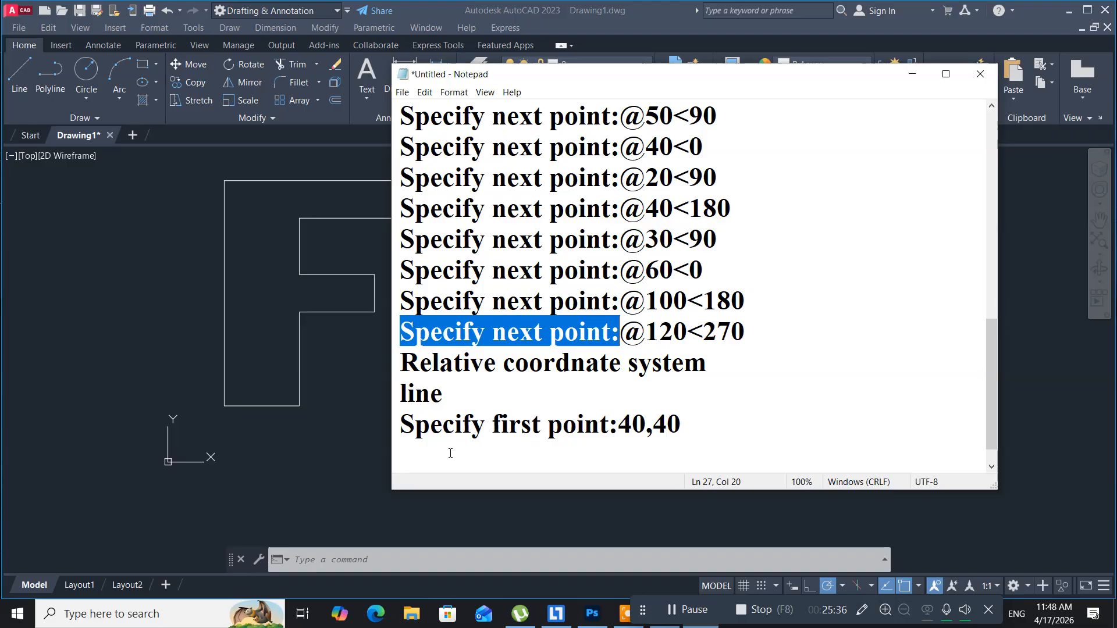
pyautogui.click(398, 460)
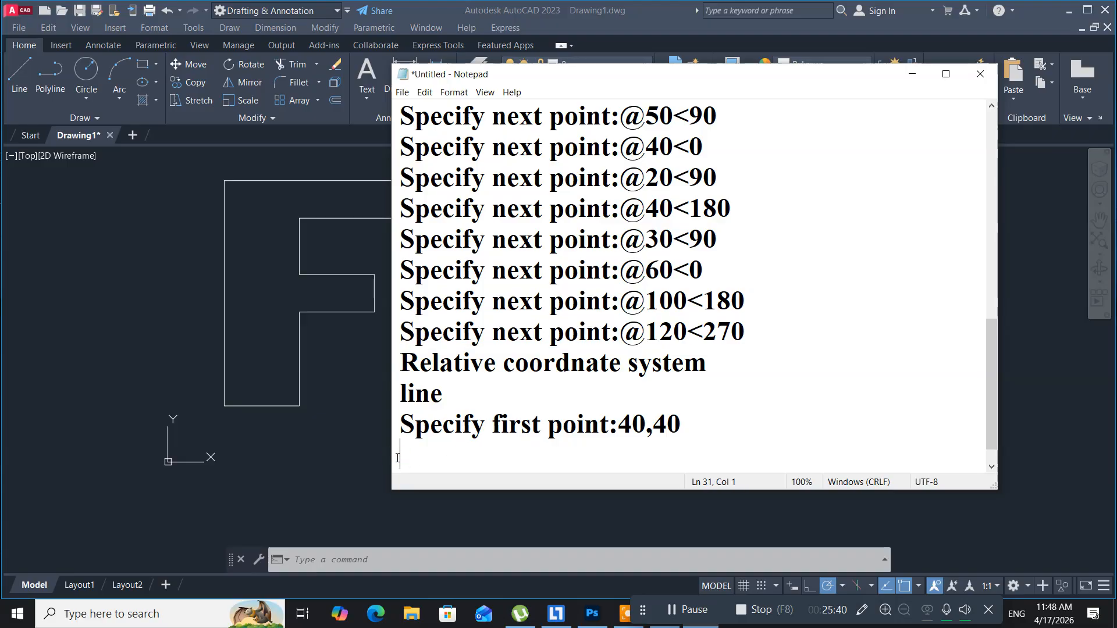
pyautogui.hotkey('ctrl', 'v')
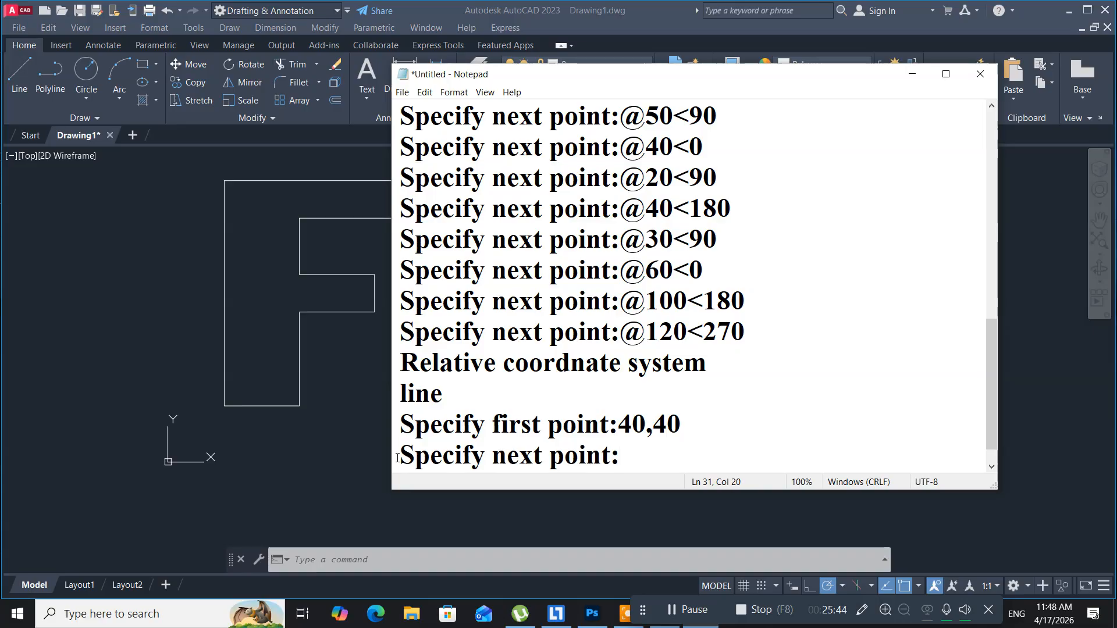
pyautogui.write('@40')
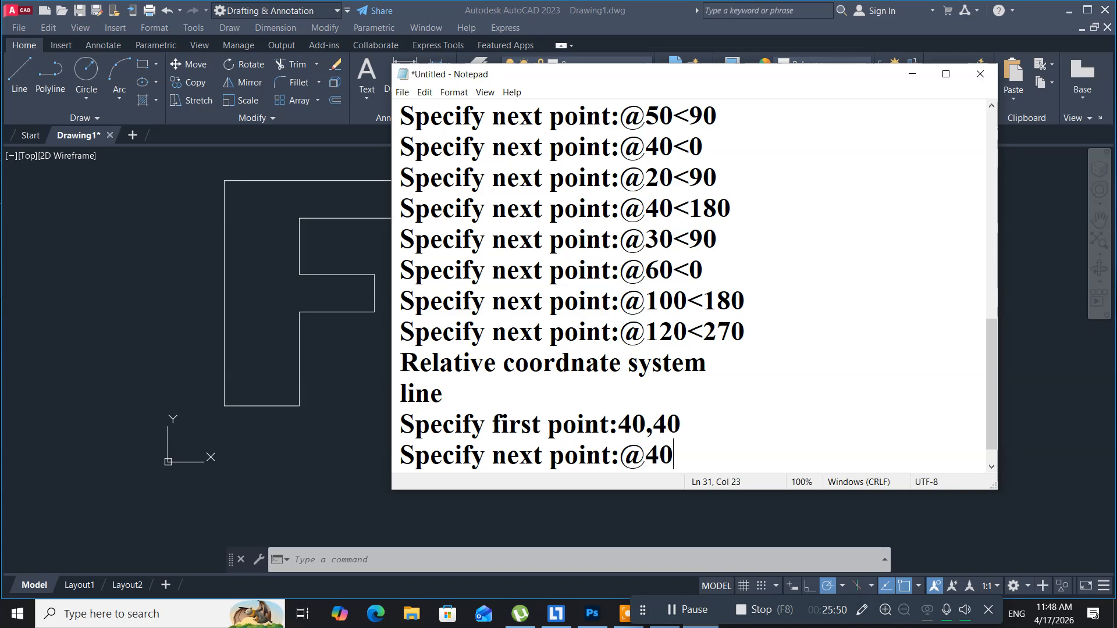
pyautogui.write(',0')
pyautogui.press('Return')
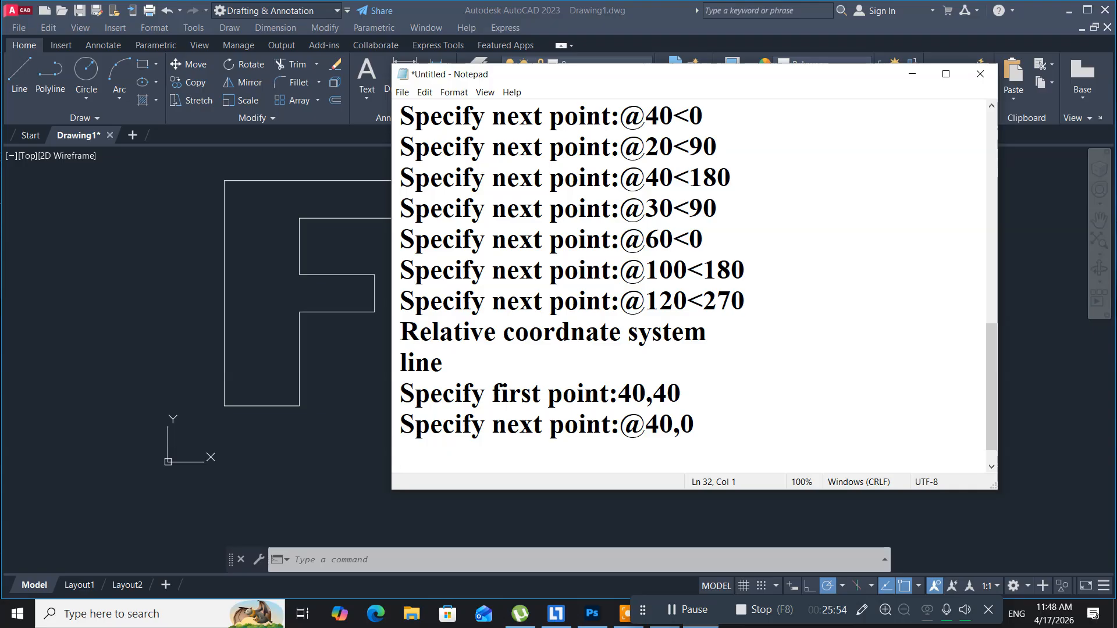
pyautogui.hotkey('ctrl', 'v')
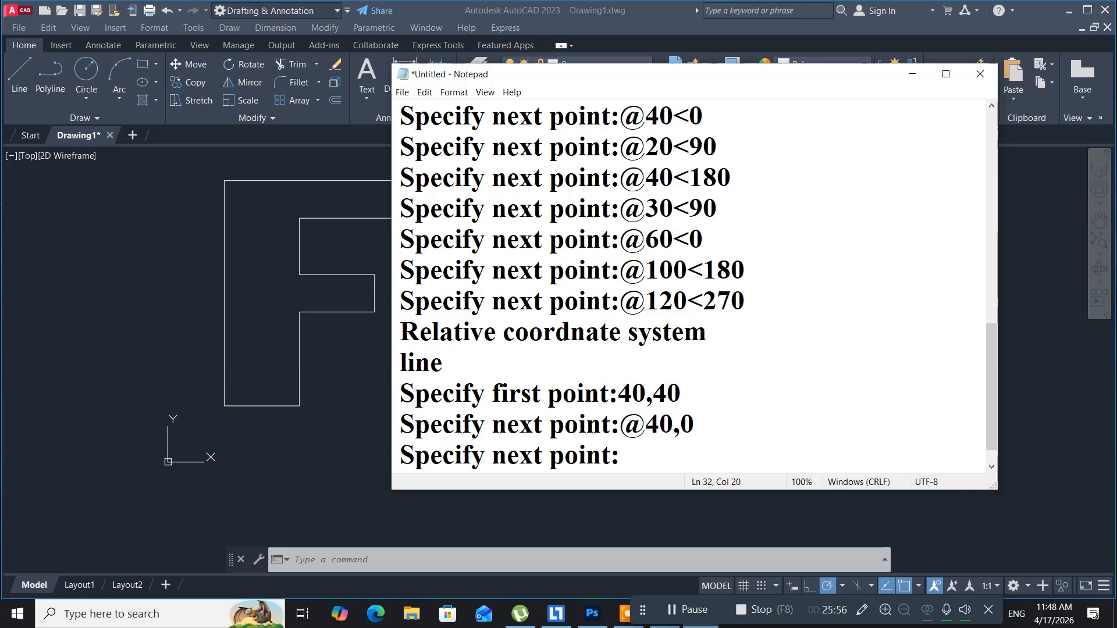
pyautogui.write('@0')
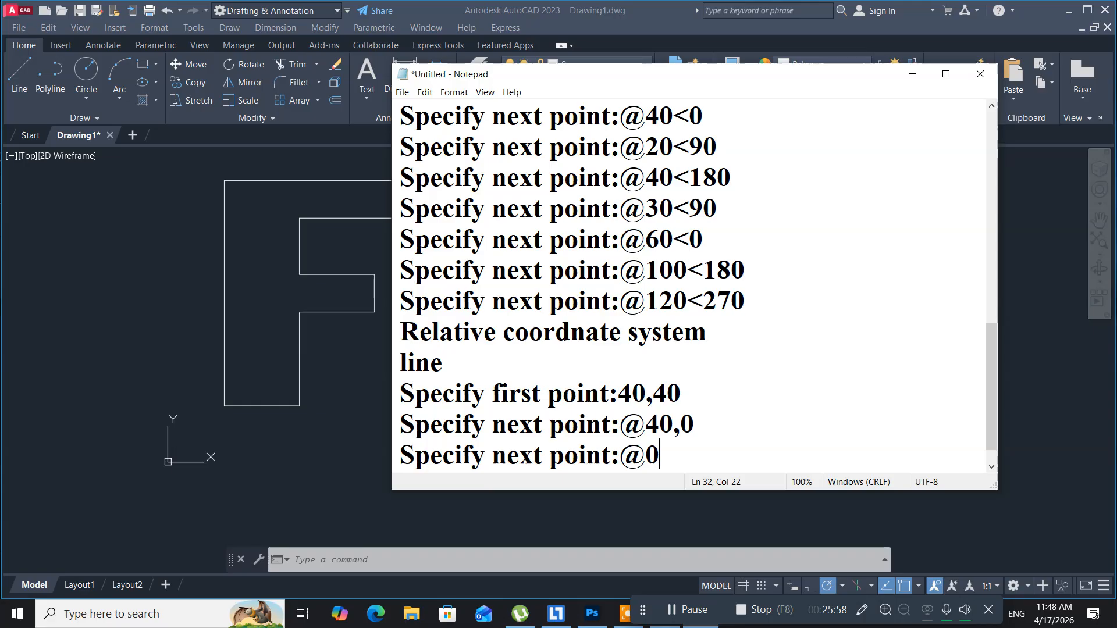
pyautogui.write(',50')
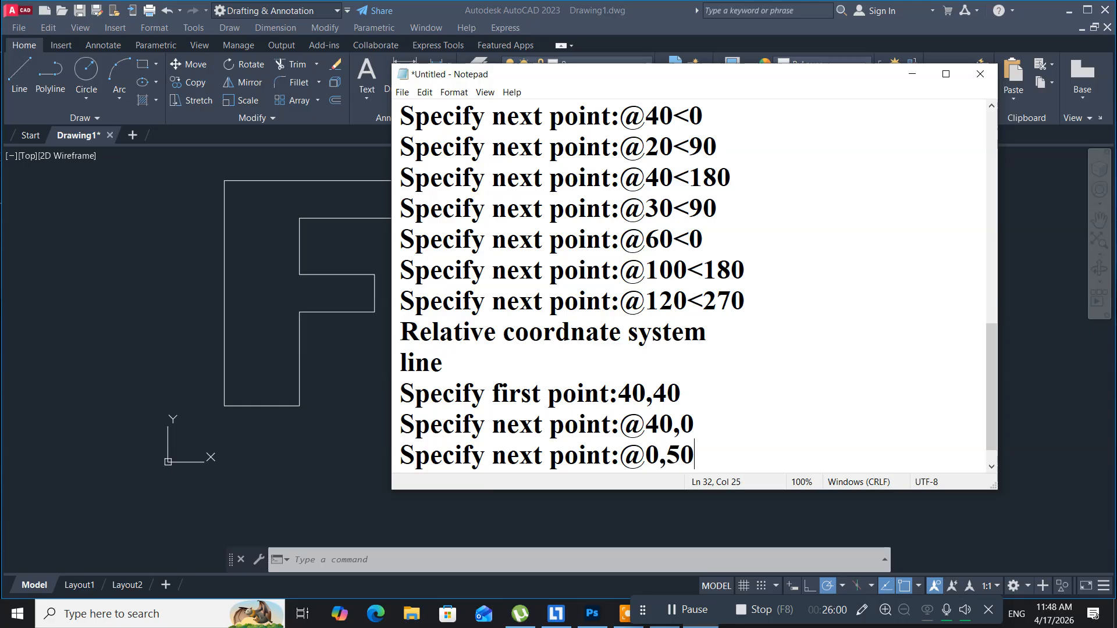
pyautogui.press('Return')
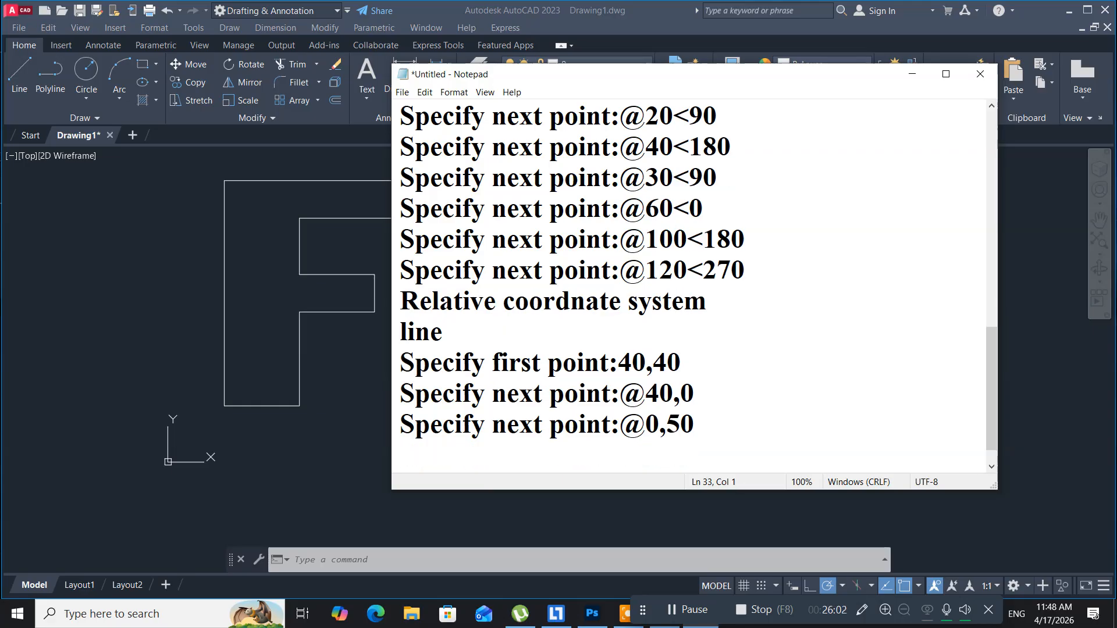
pyautogui.hotkey('ctrl', 'v')
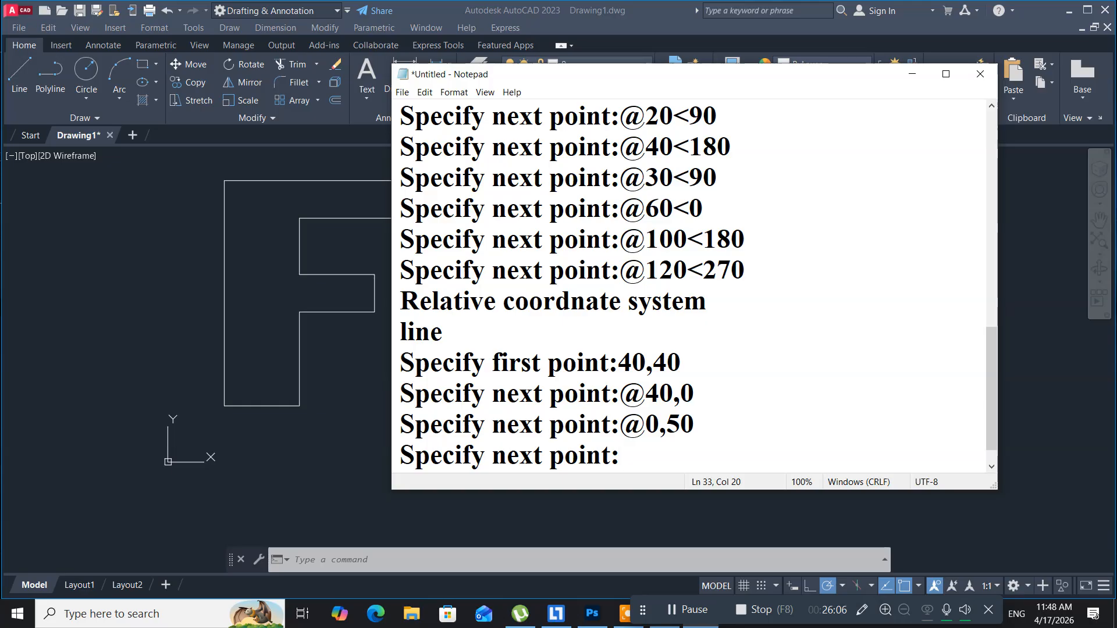
pyautogui.write('@40,')
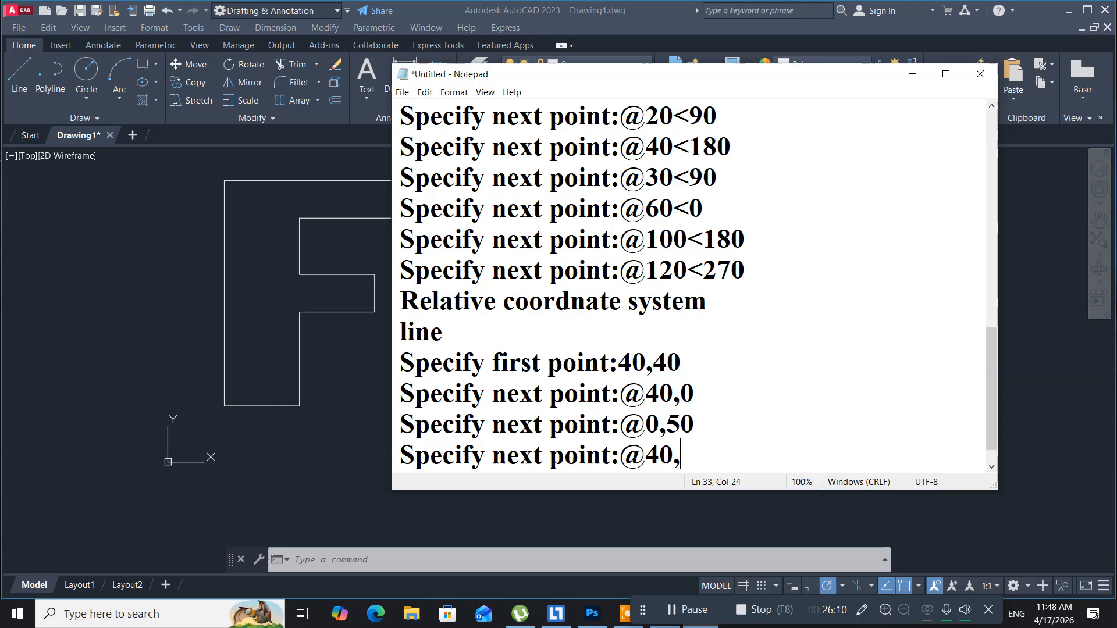
pyautogui.write('0')
pyautogui.press('Return')
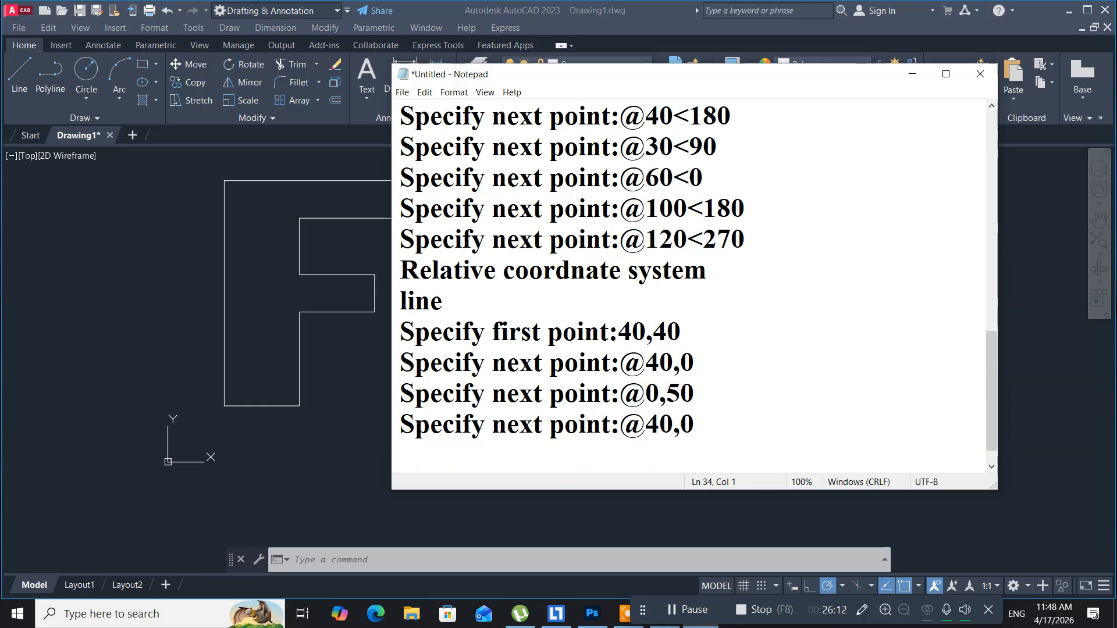
# Continue the relative list with "Specify next point:" lines for @0,20 and @-40,0
pyautogui.hotkey('ctrl', 'v')
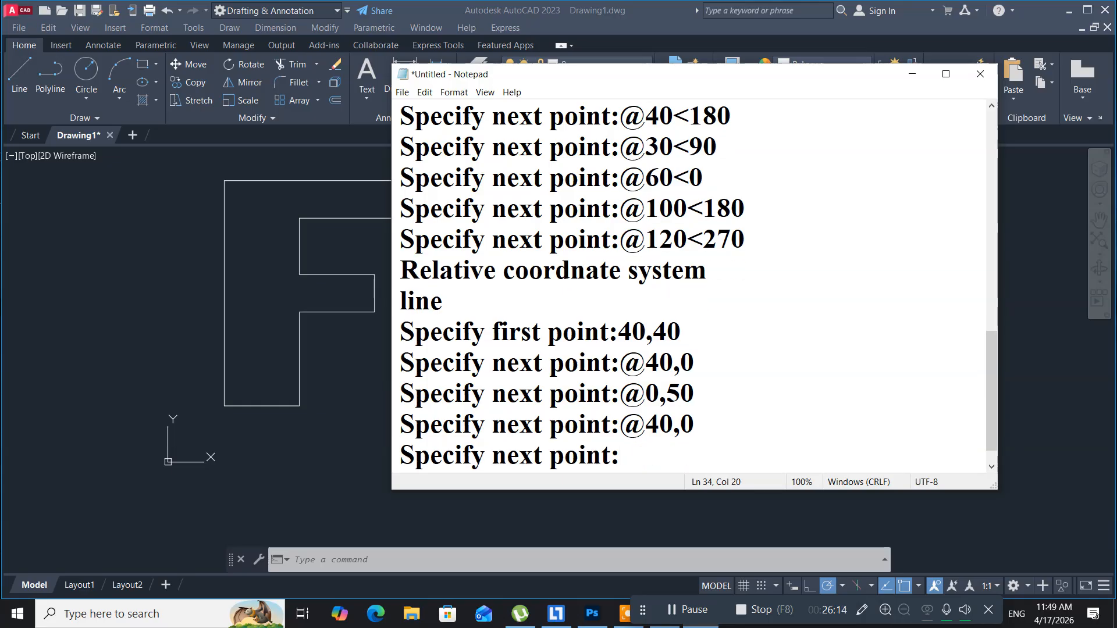
pyautogui.write('@0')
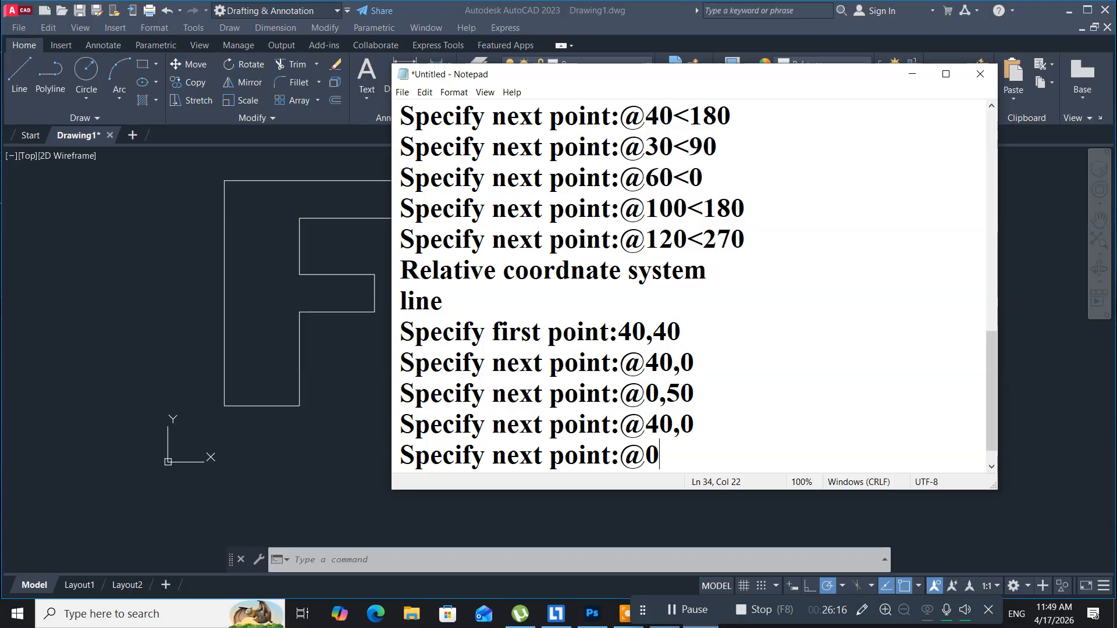
pyautogui.write(',20')
pyautogui.press('Return')
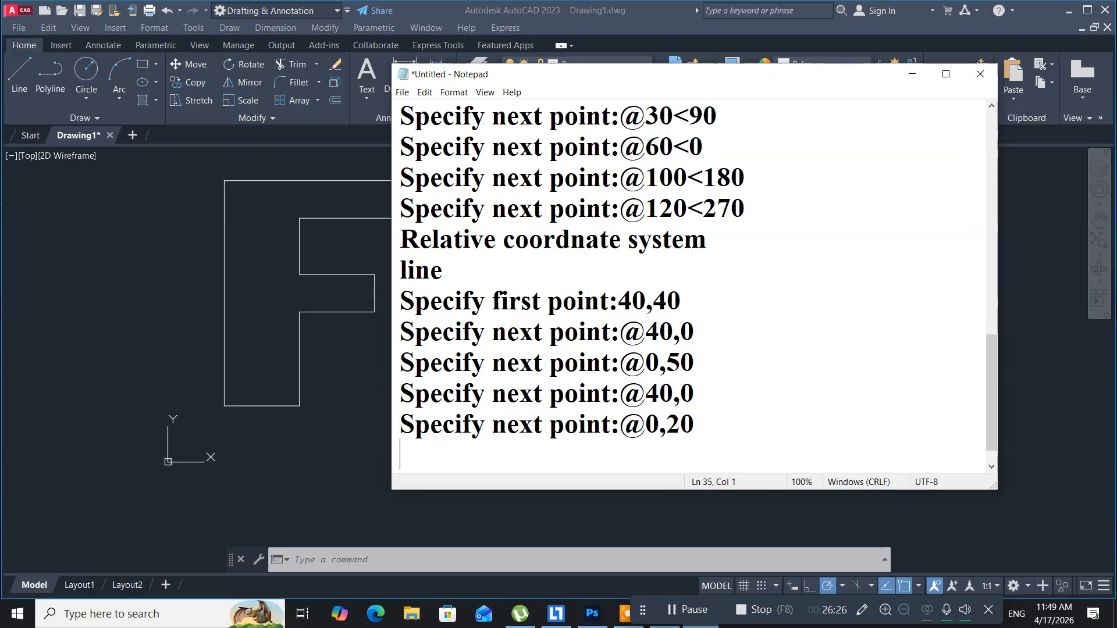
pyautogui.hotkey('ctrl', 'v')
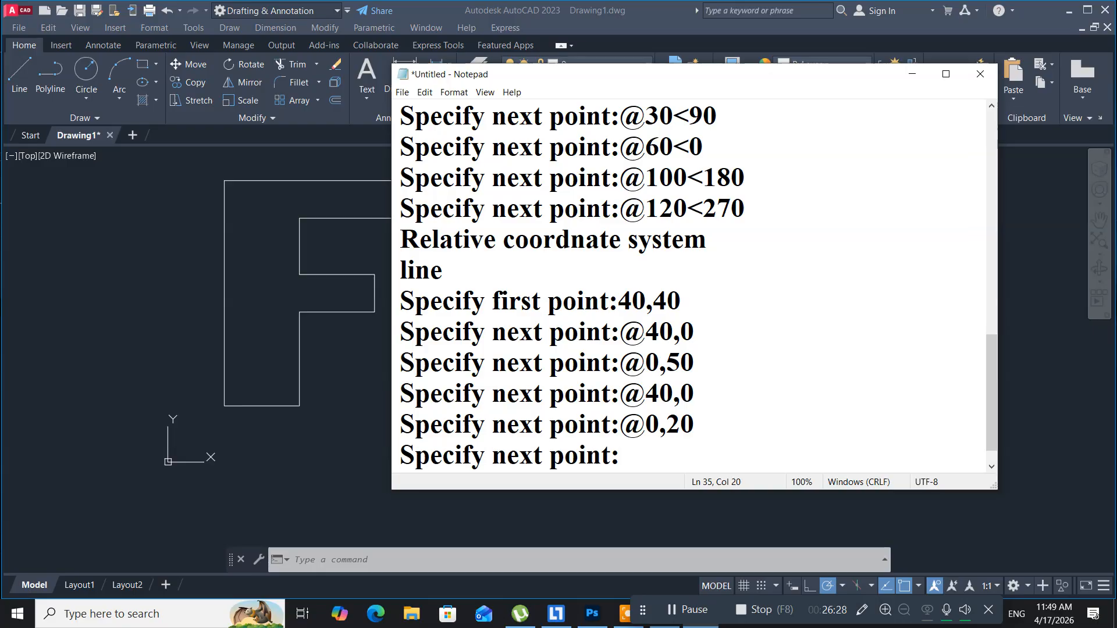
pyautogui.write('@-')
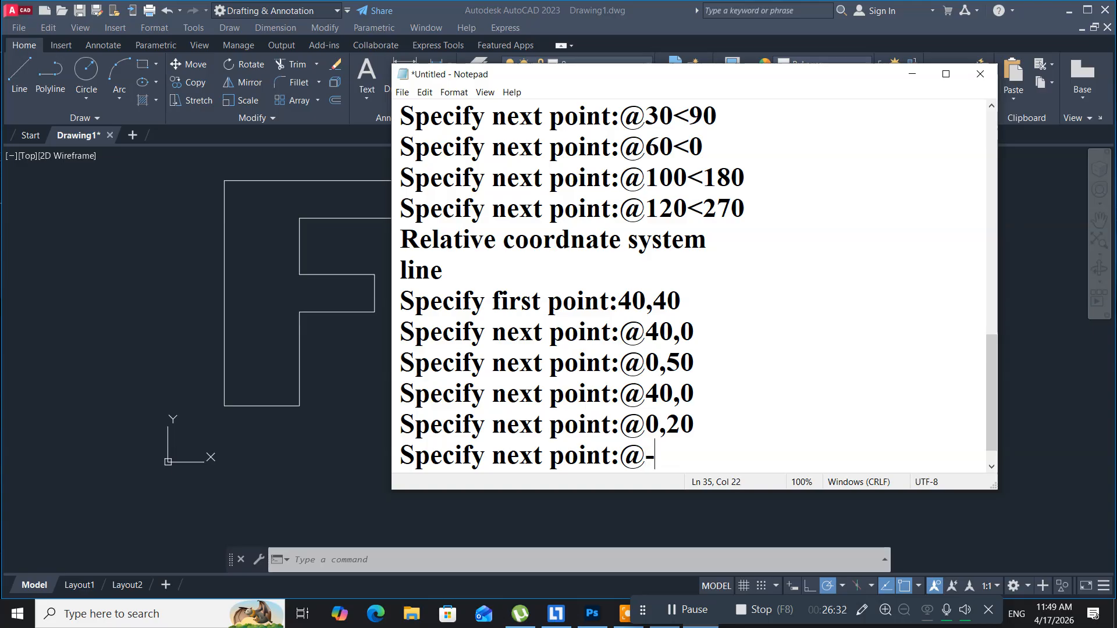
pyautogui.write('40,')
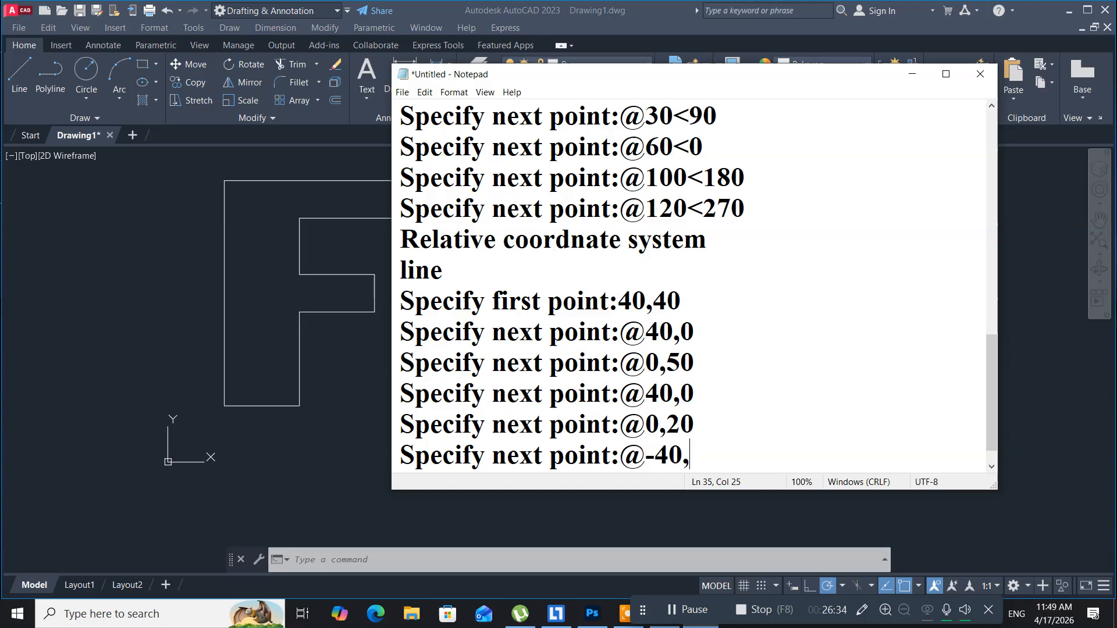
pyautogui.write('0')
pyautogui.press('Return')
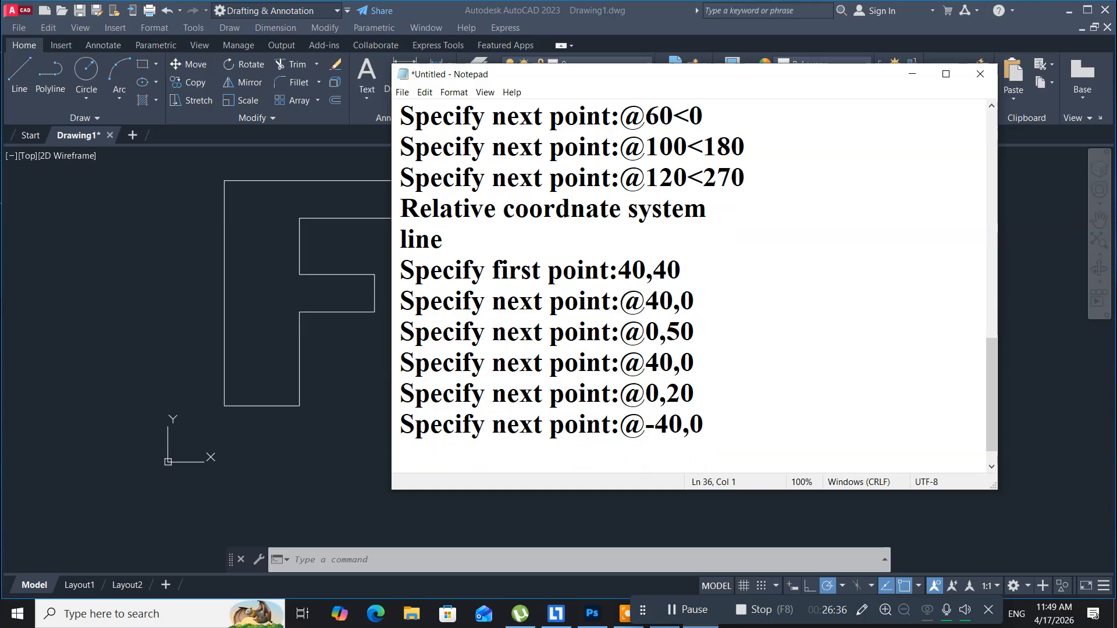
pyautogui.write('Specify next point:')
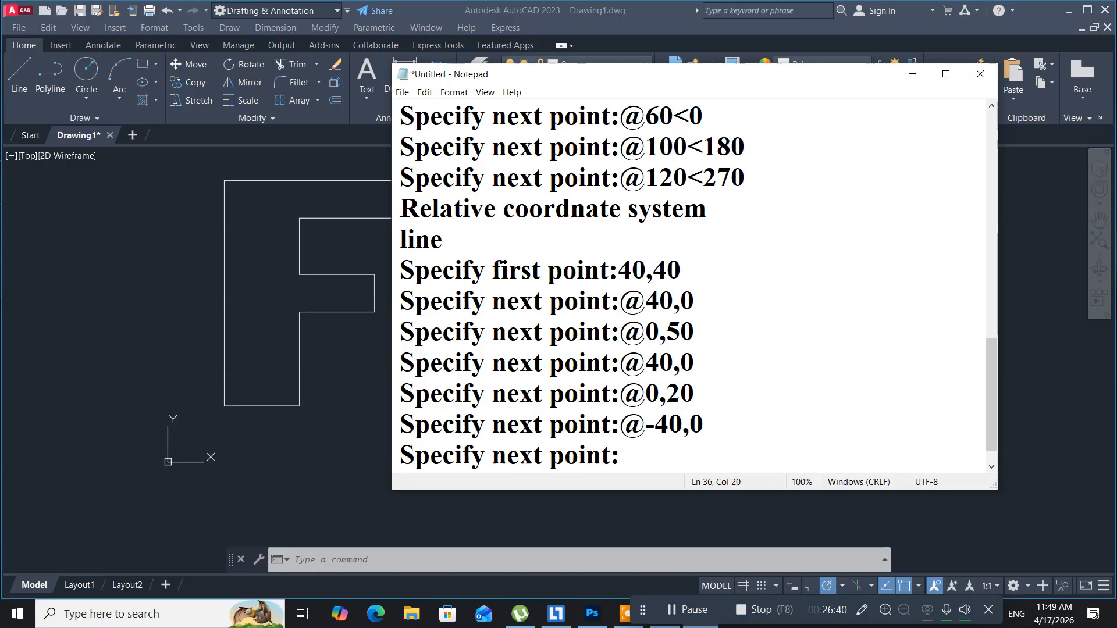
pyautogui.write('@0')
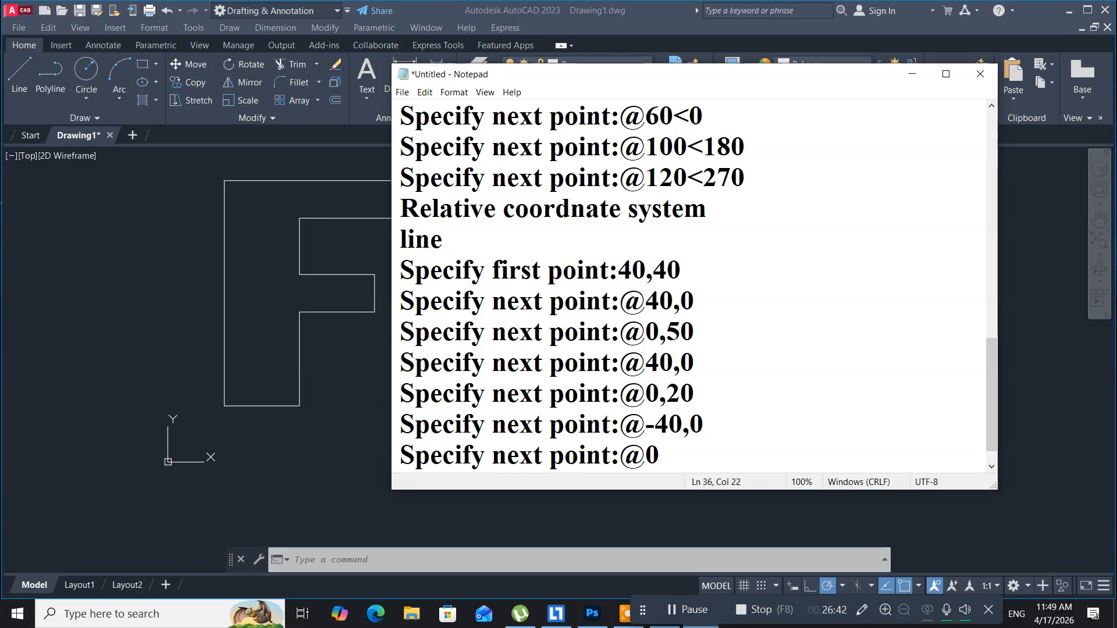
pyautogui.write(',30')
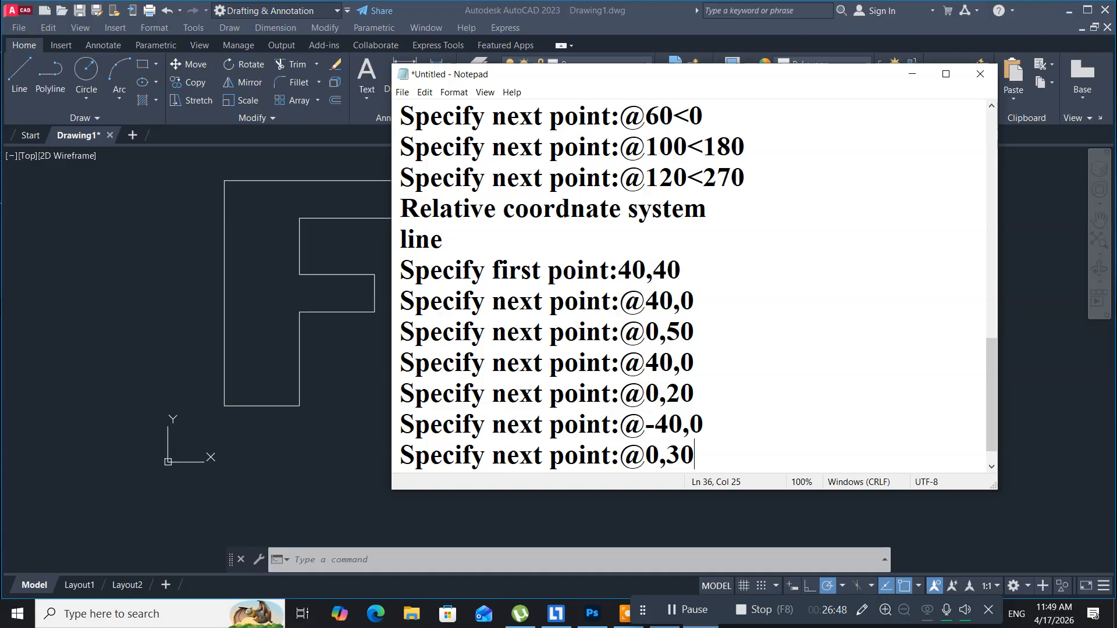
pyautogui.press('Return')
pyautogui.write('Specify next point:')
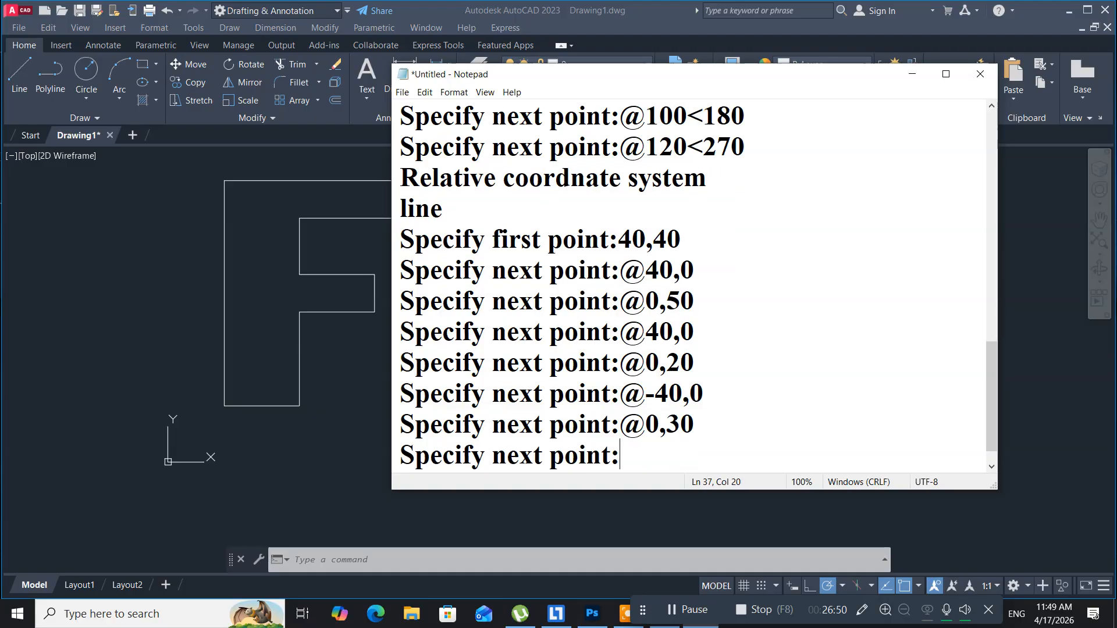
pyautogui.write('@')
pyautogui.write('60')
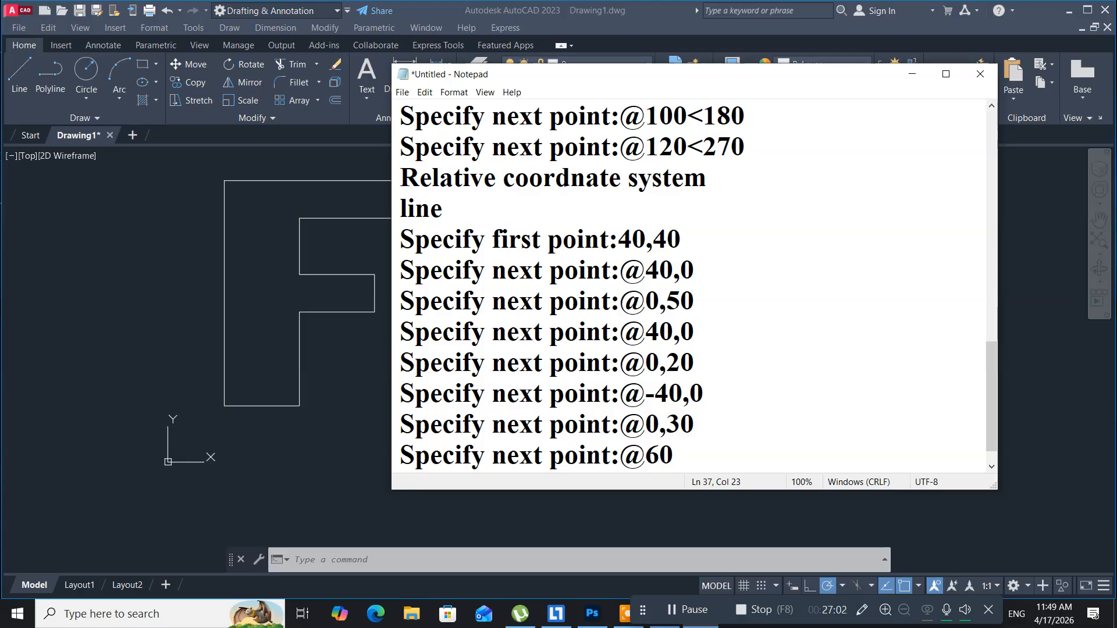
pyautogui.write(',0')
pyautogui.press('Return')
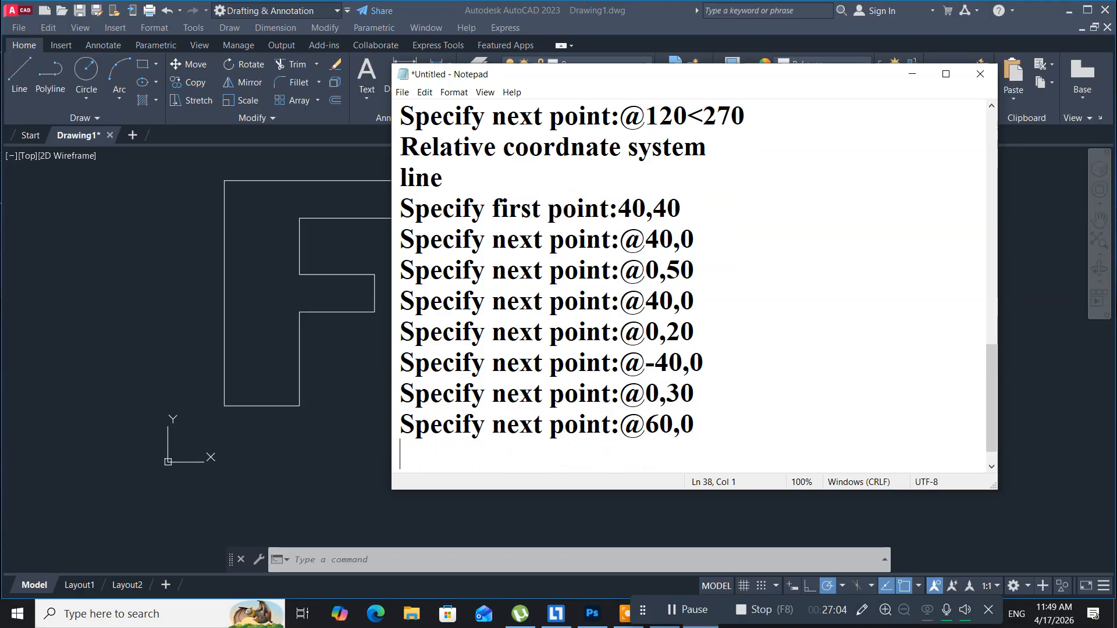
# Add two further "Specify next point:" lines to the relative list with the values @0,20 and @-100,0
pyautogui.write('Specify next point:')
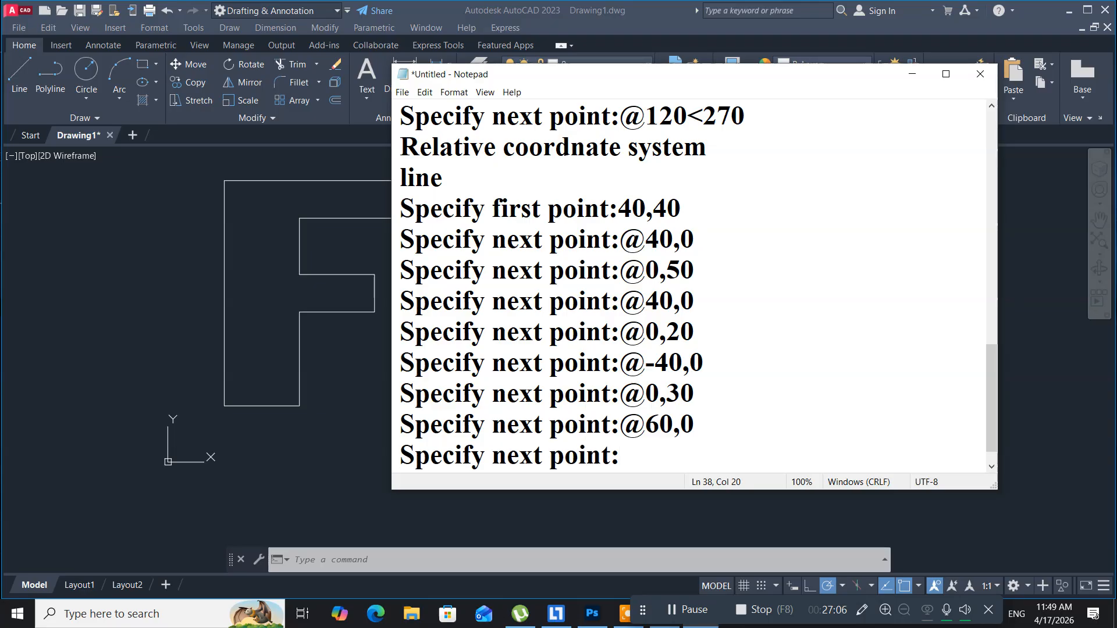
pyautogui.write('@')
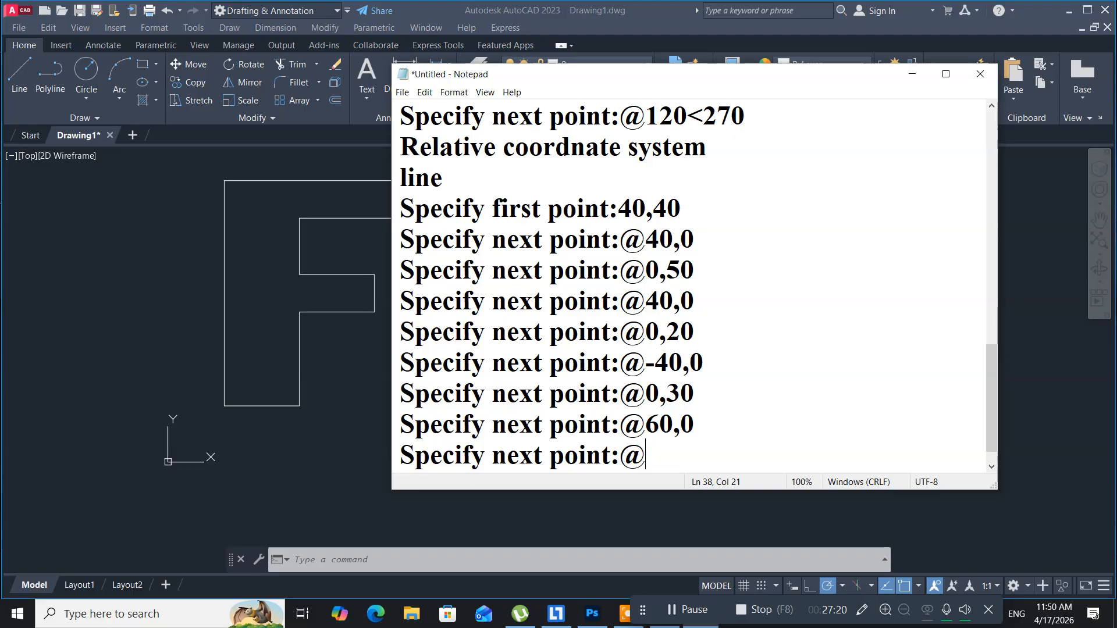
pyautogui.write('0,20')
pyautogui.press('Return')
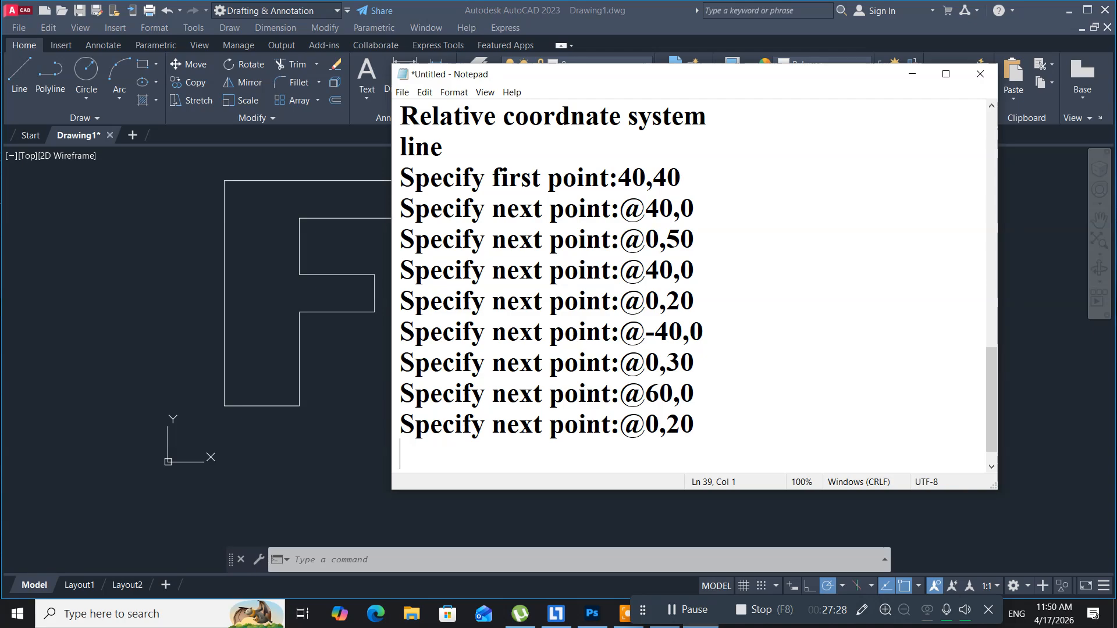
pyautogui.write('Specify next point:')
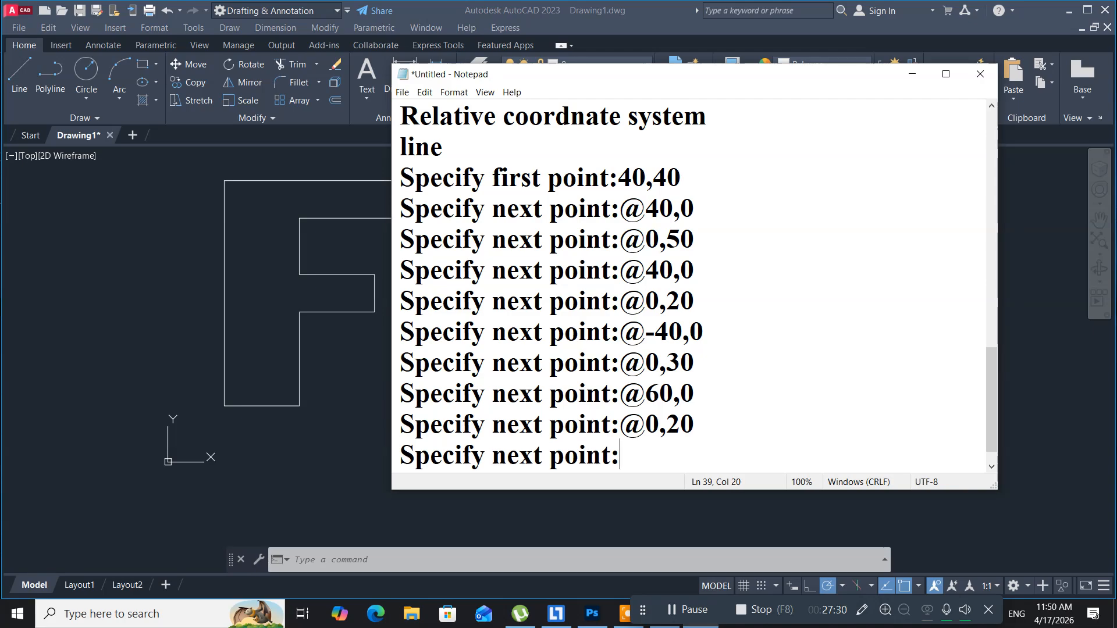
pyautogui.write('@')
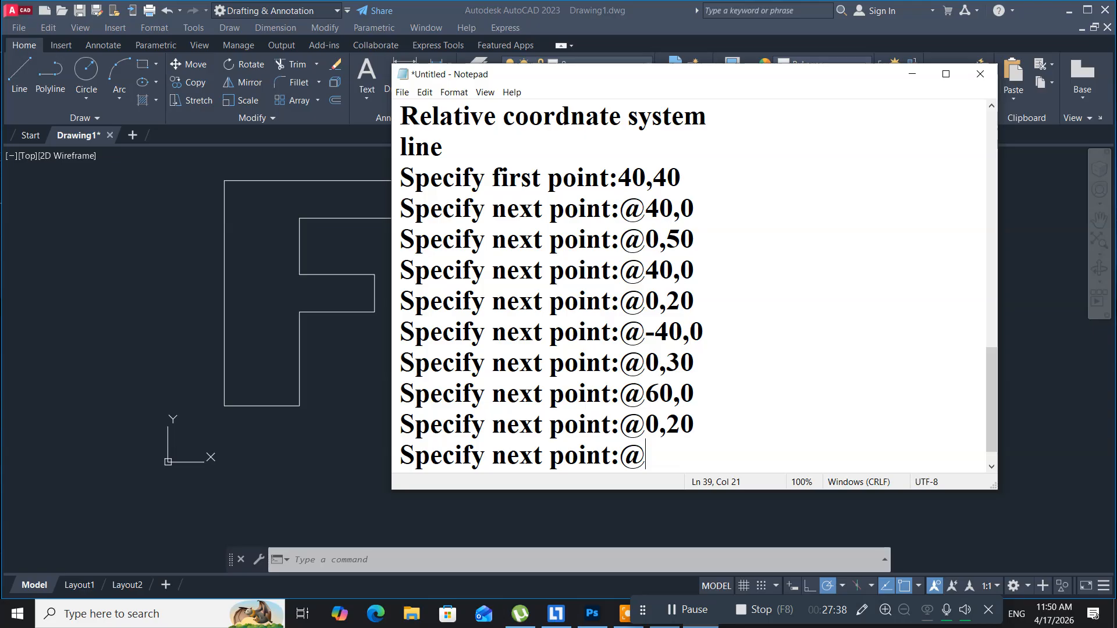
pyautogui.write('-100')
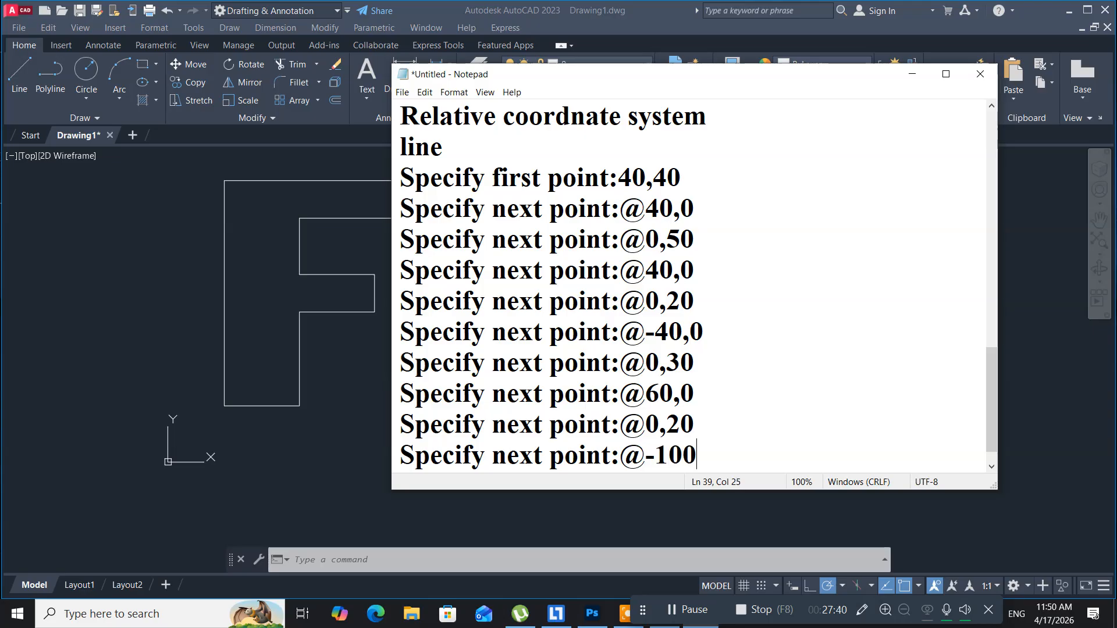
pyautogui.write(',0')
pyautogui.press('Return')
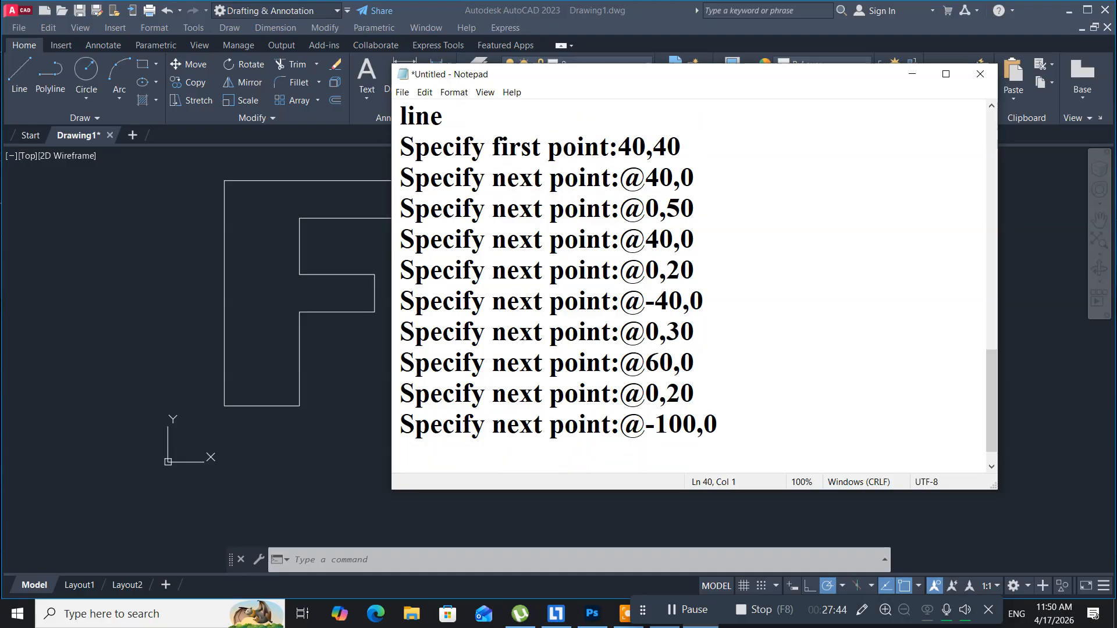
# Finish the relative list with a "Specify next point:" line for @0,-120
pyautogui.write('Specify next point:')
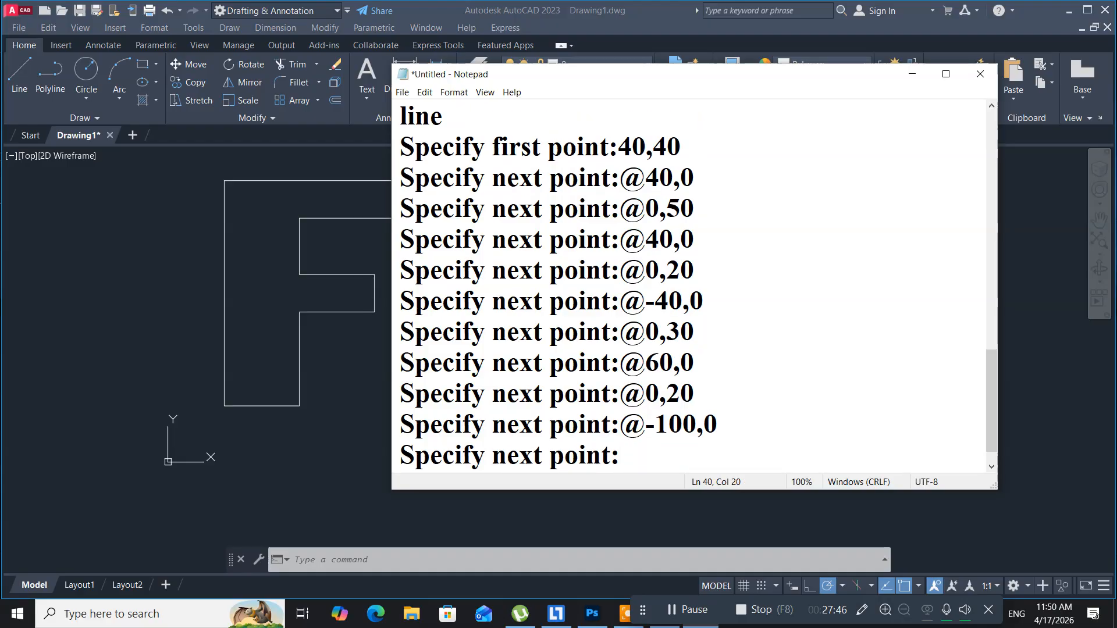
pyautogui.write('@0,-')
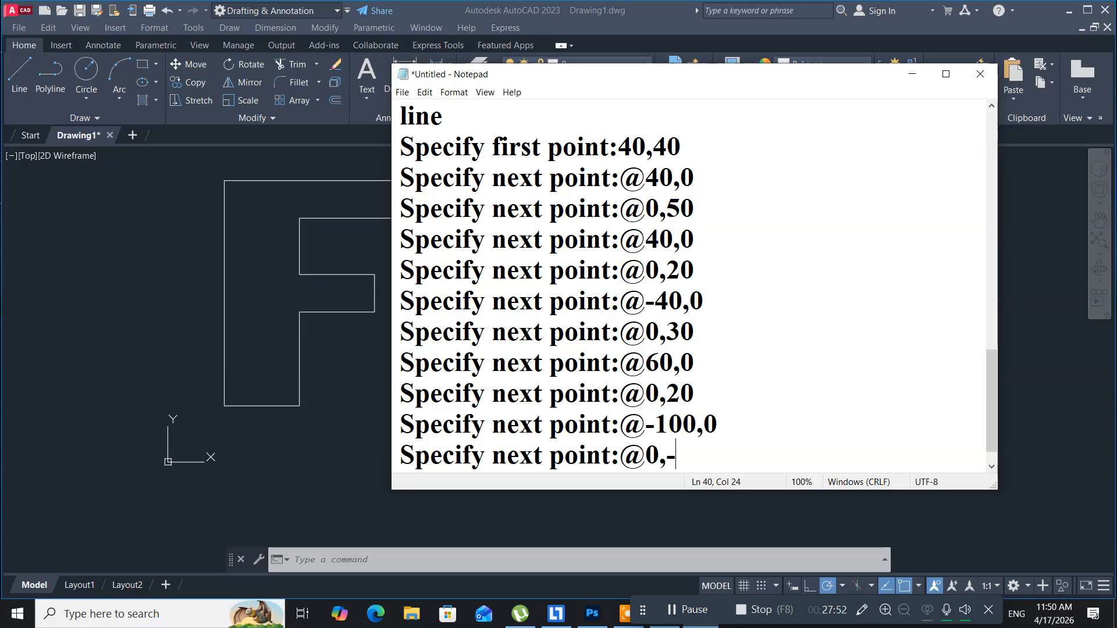
pyautogui.write('120')
pyautogui.press('Return')
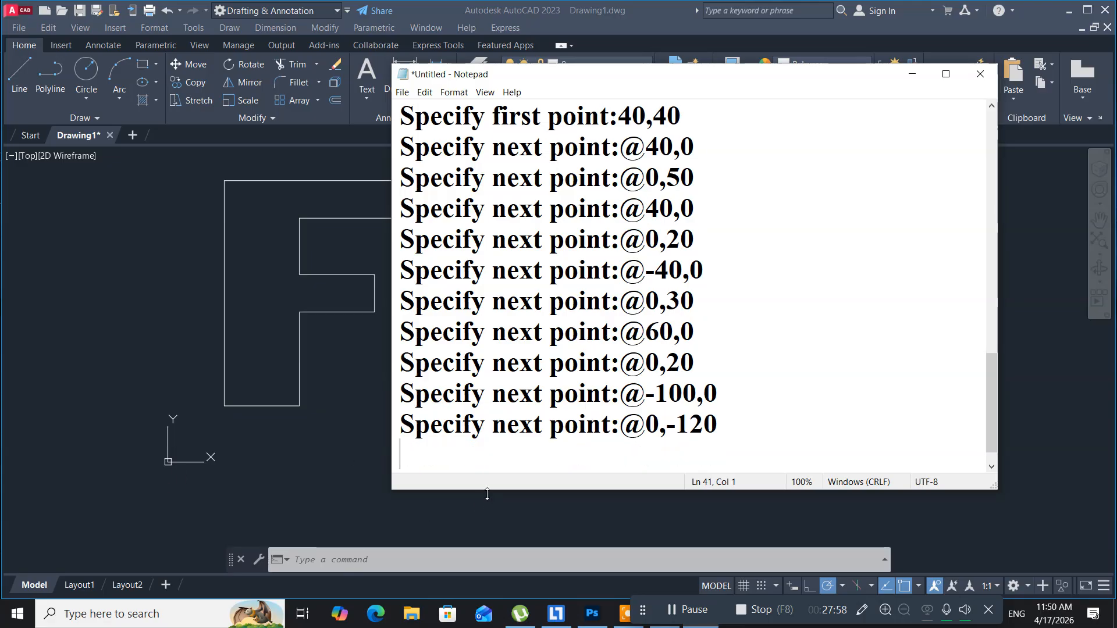
# Make the Notepad window taller and move it aside to uncover the whole letter F outline
pyautogui.moveTo(488, 490); pyautogui.dragTo(490, 520)
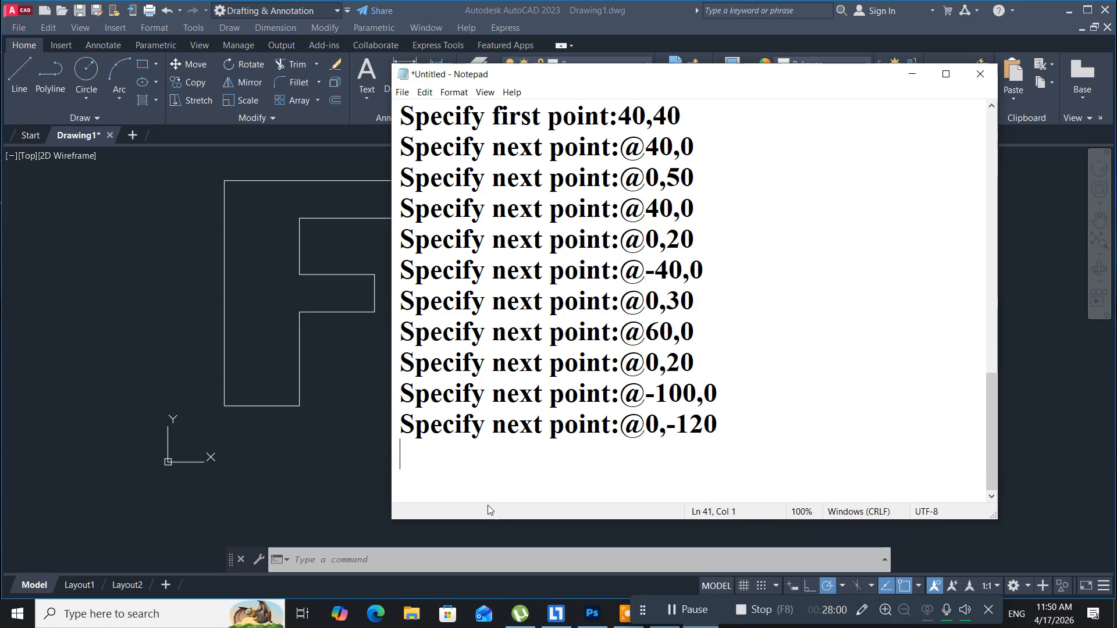
pyautogui.scroll(1, 488, 446)
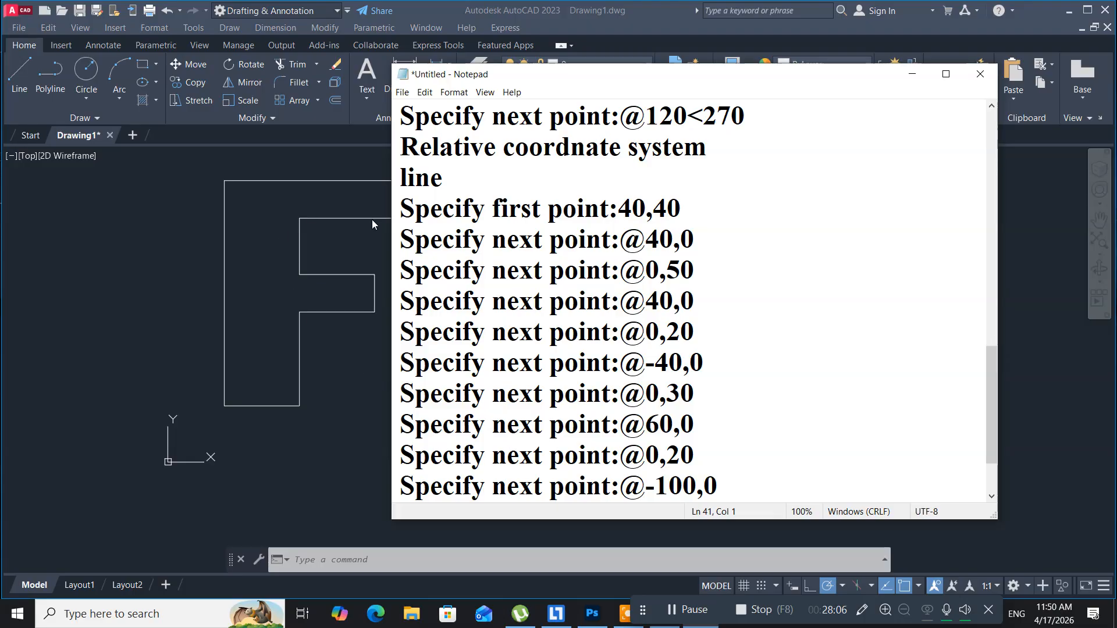
pyautogui.moveTo(442, 74); pyautogui.dragTo(515, 69)
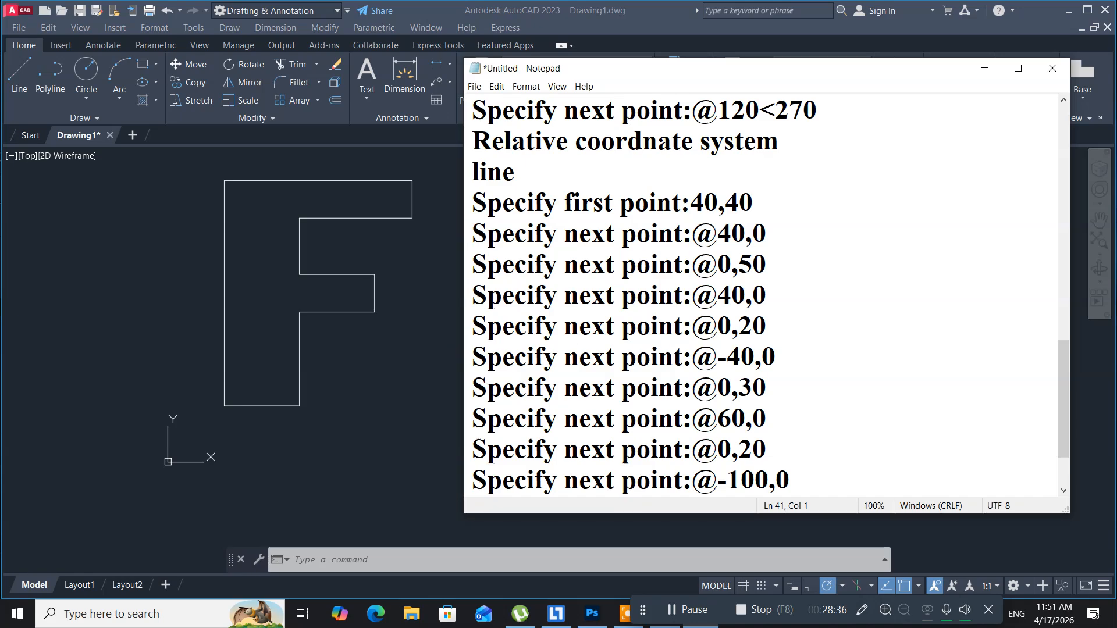
# Below the relative list, leave a blank line and add the heading "Ortho Mode(F8)"
pyautogui.scroll(-1, 615, 340)
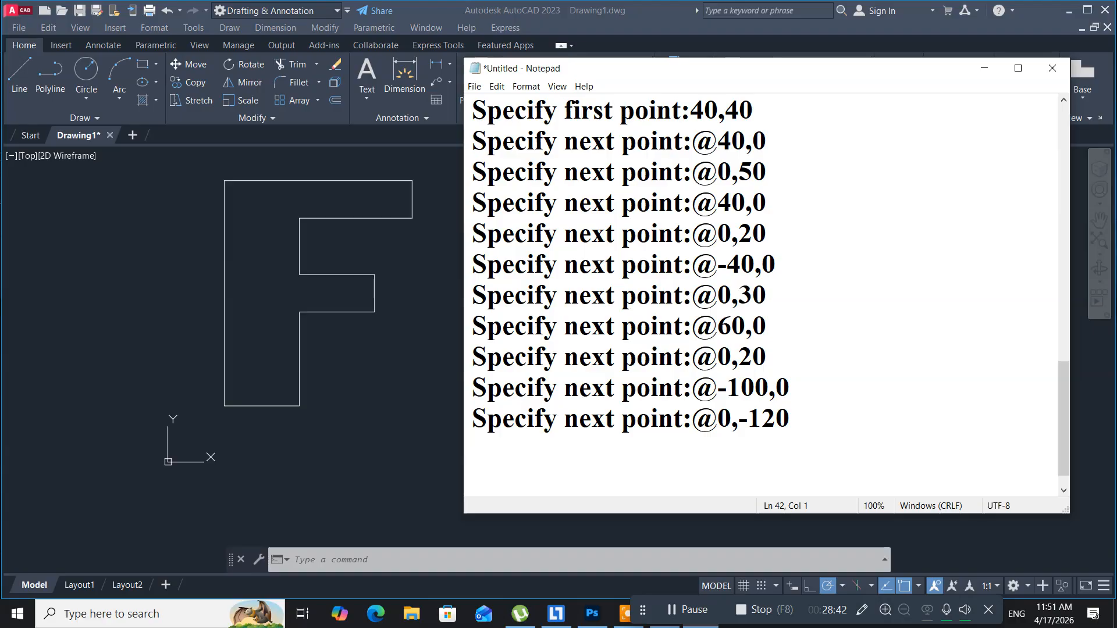
pyautogui.write('O')
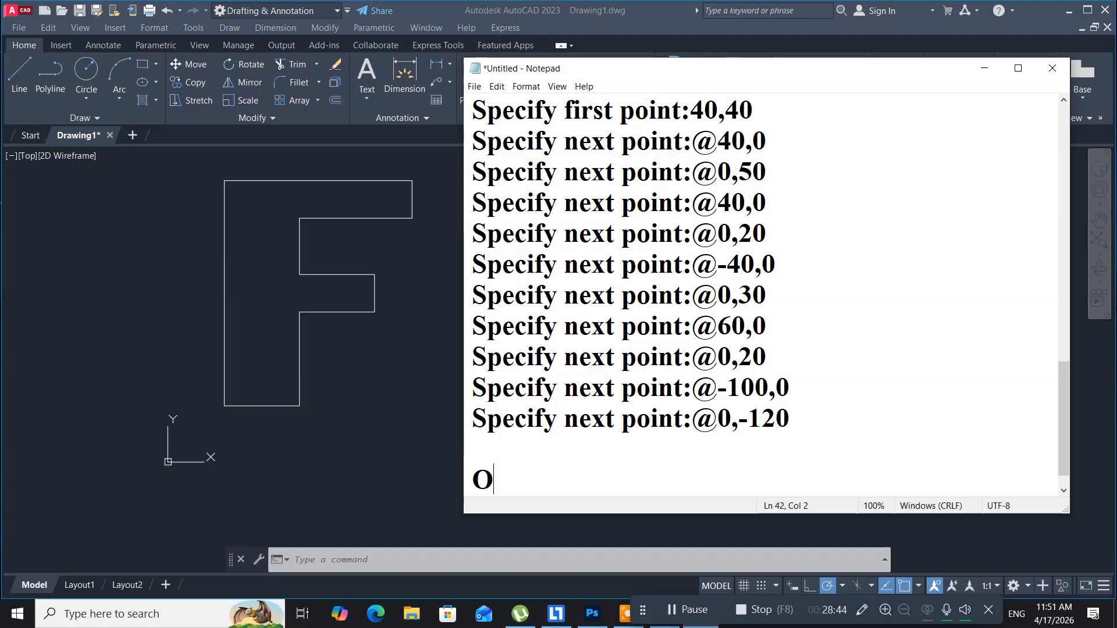
pyautogui.write('rtho')
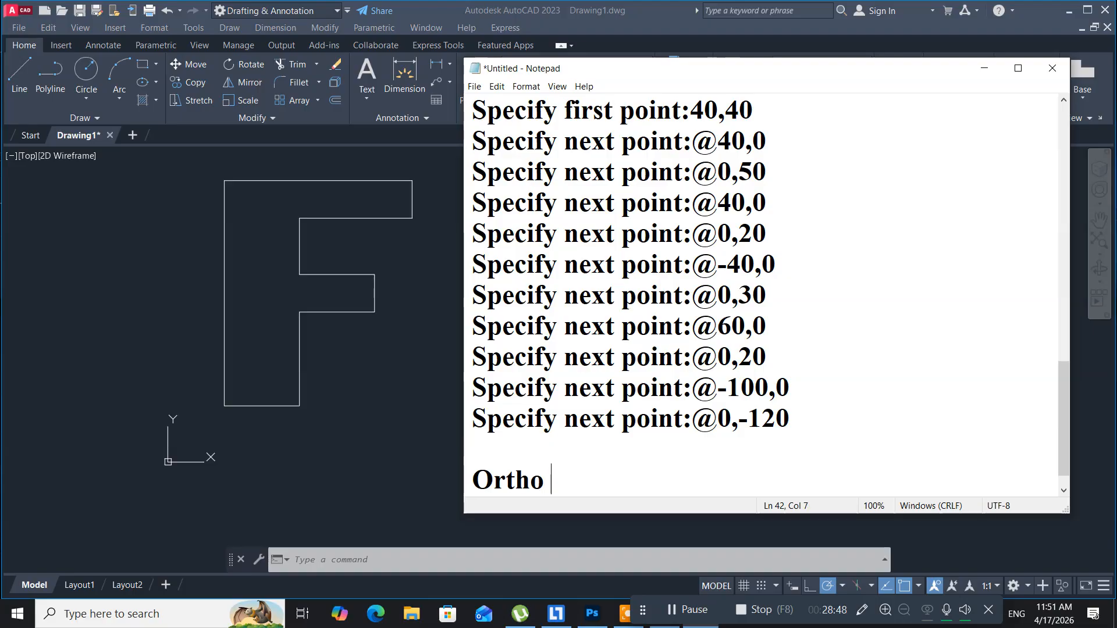
pyautogui.write(' M')
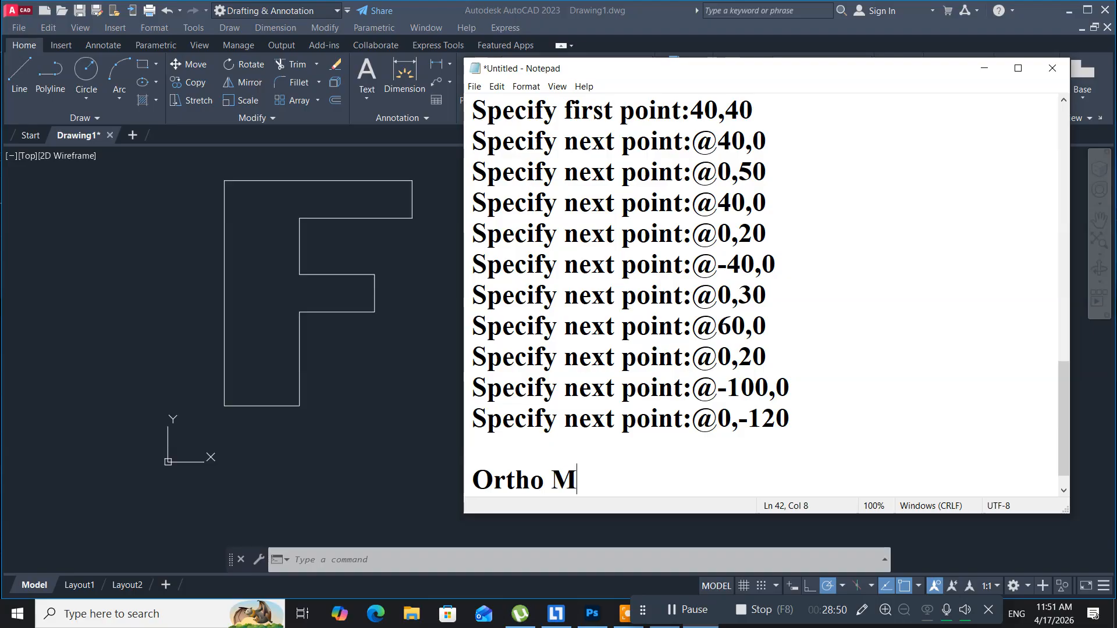
pyautogui.write('ode')
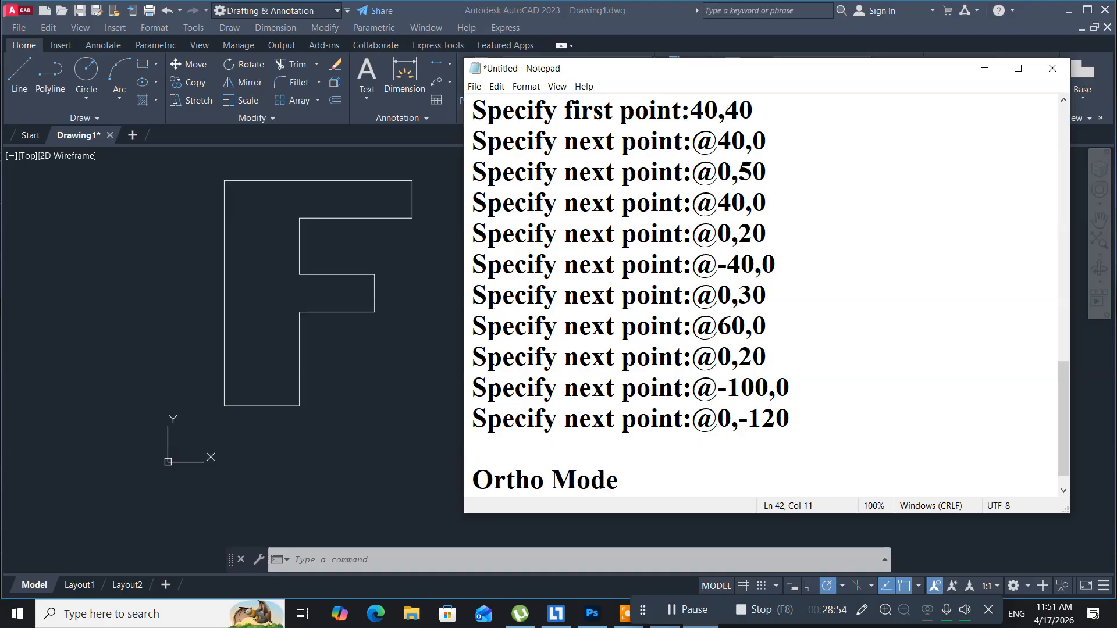
pyautogui.write('(F8)')
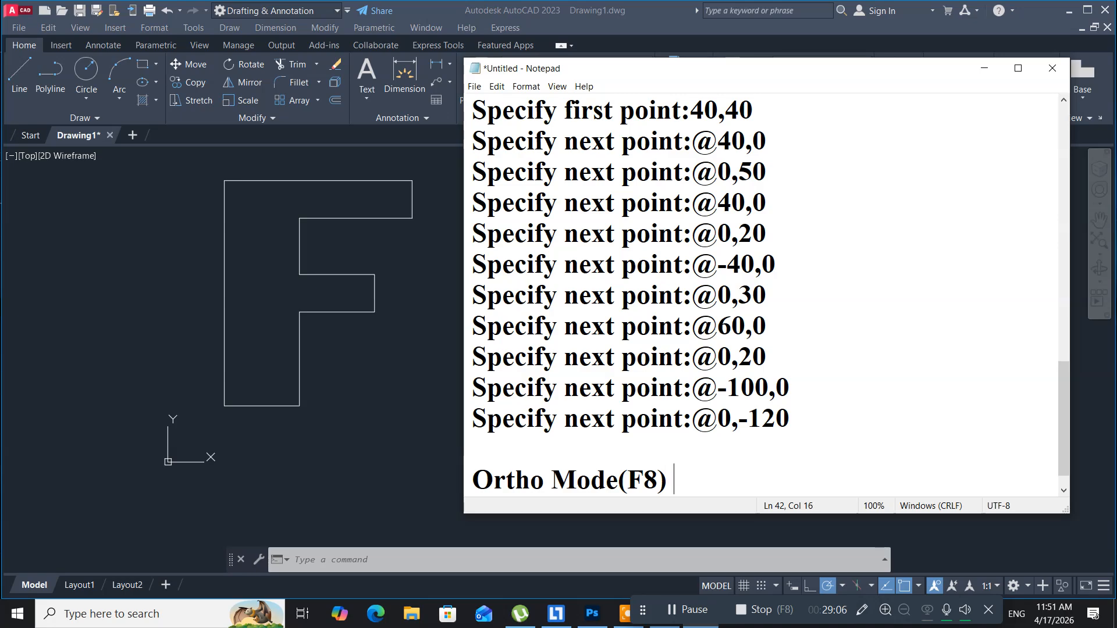
# Complete the "Ortho Mode(F8)" line in the notes with "This command is used for draw a line 0 and 90" and start a new line
pyautogui.write(' This ')
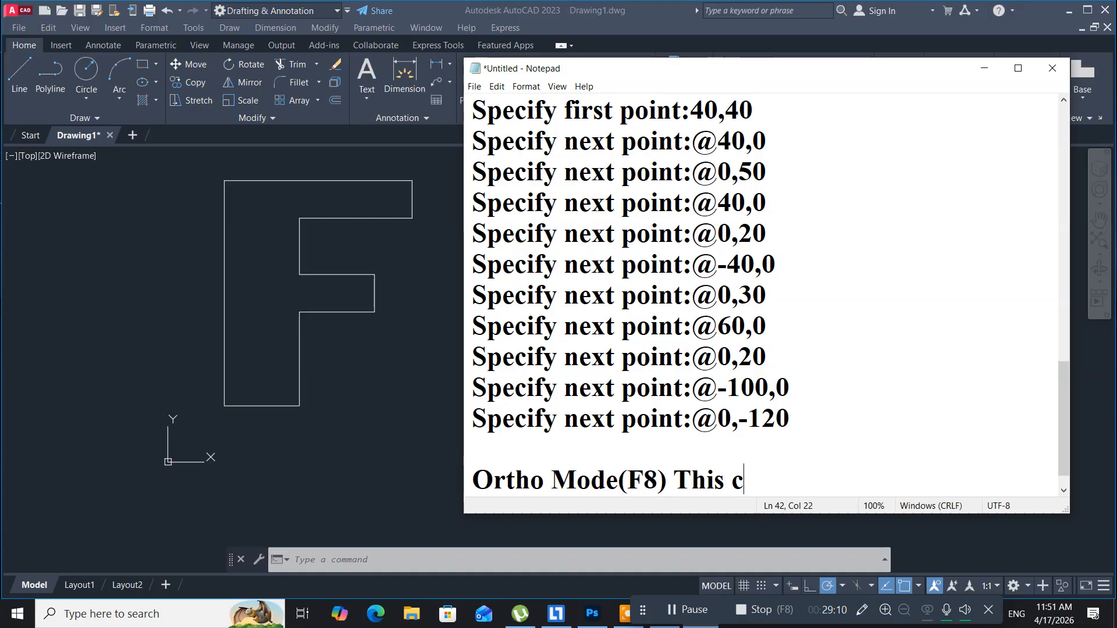
pyautogui.write('command ')
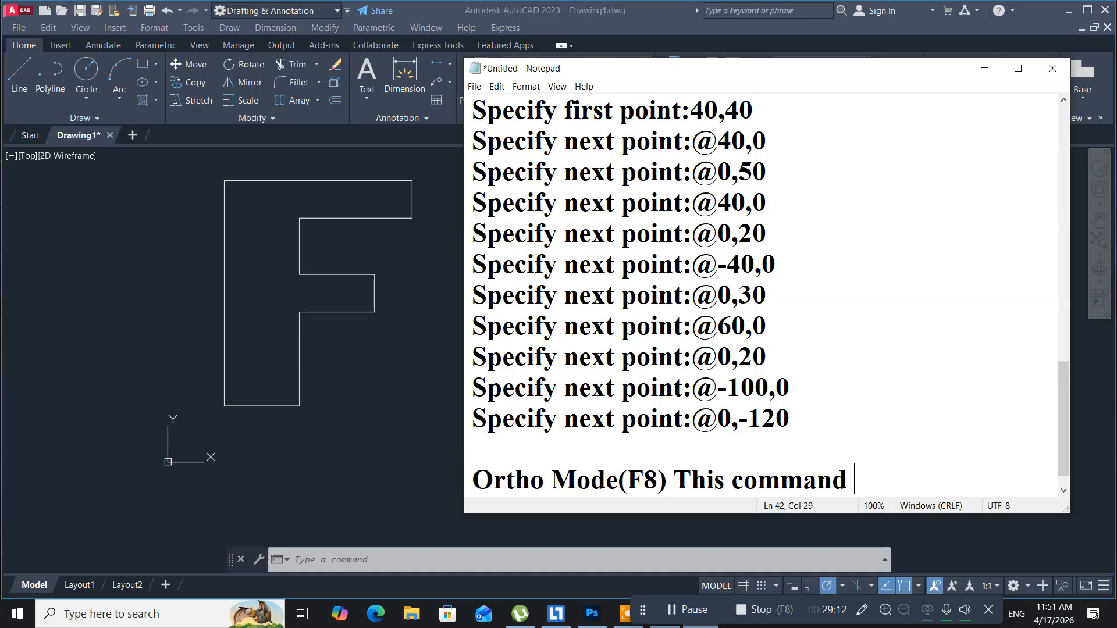
pyautogui.write('is us')
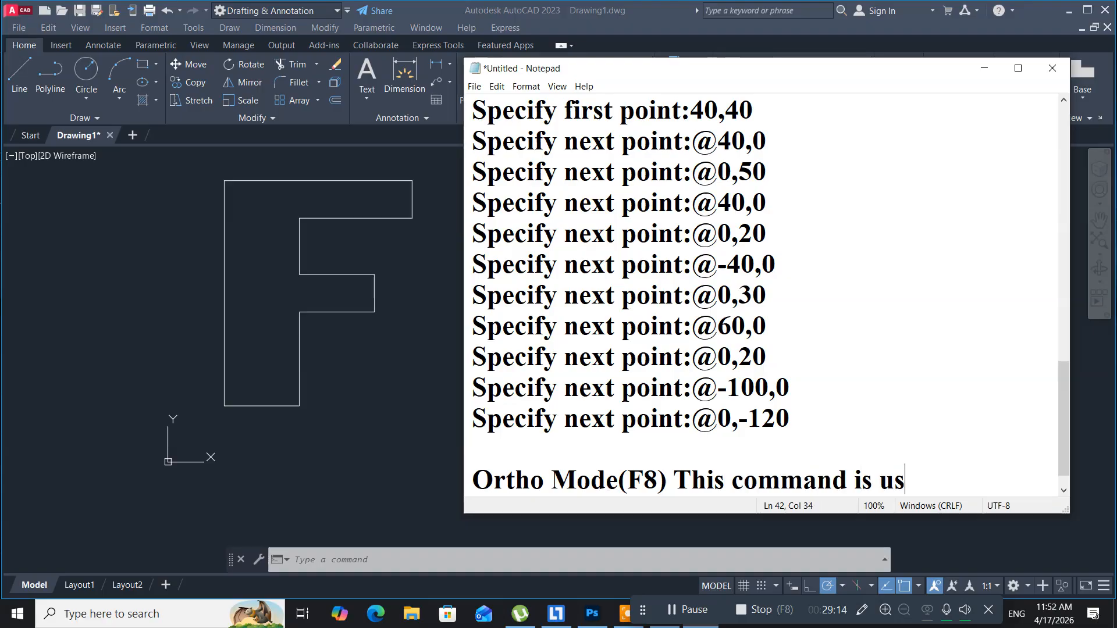
pyautogui.write('ed for ')
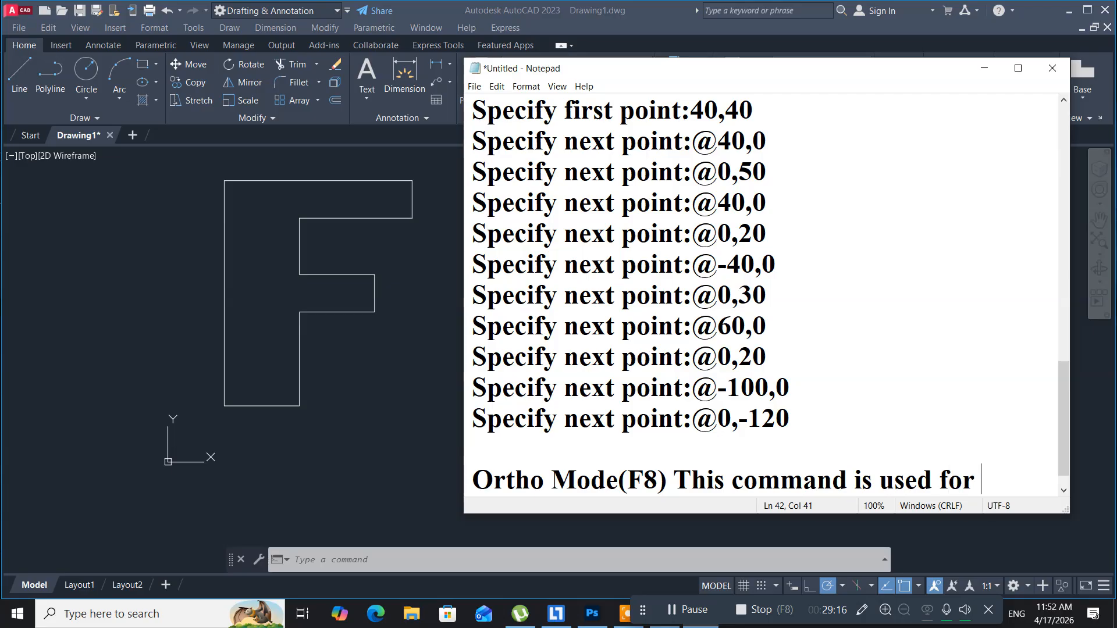
pyautogui.write('dra')
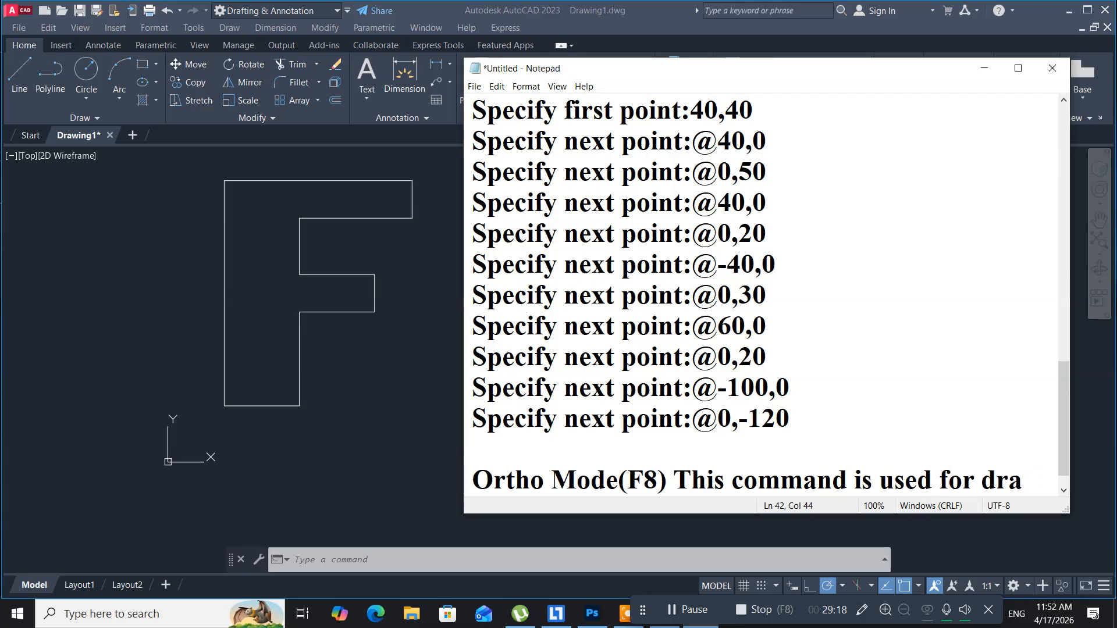
pyautogui.write('w al ')
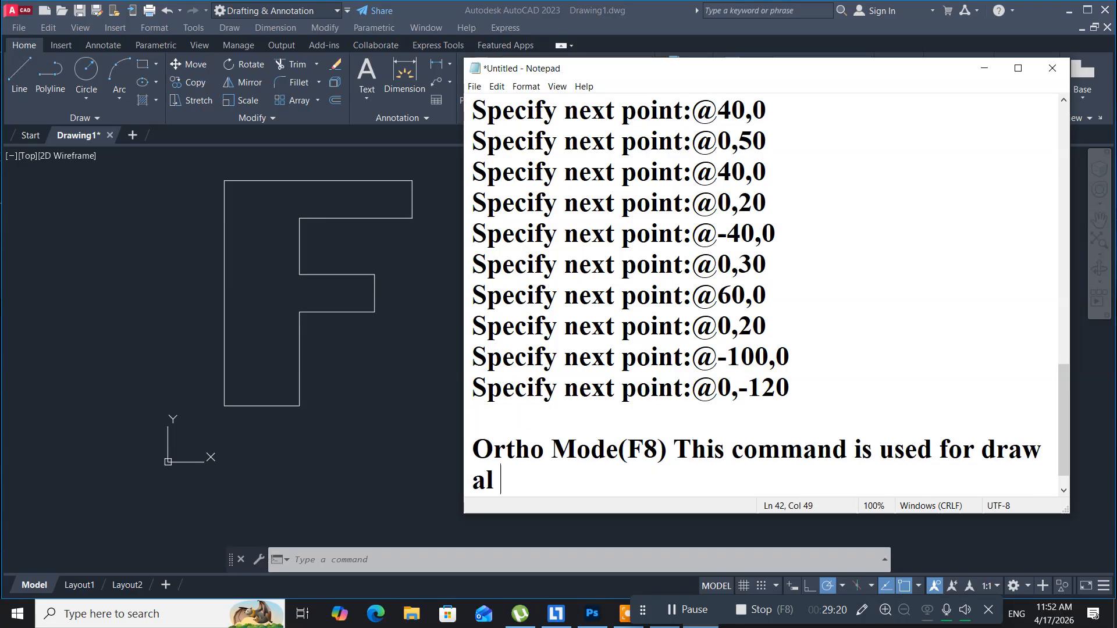
pyautogui.write('para')
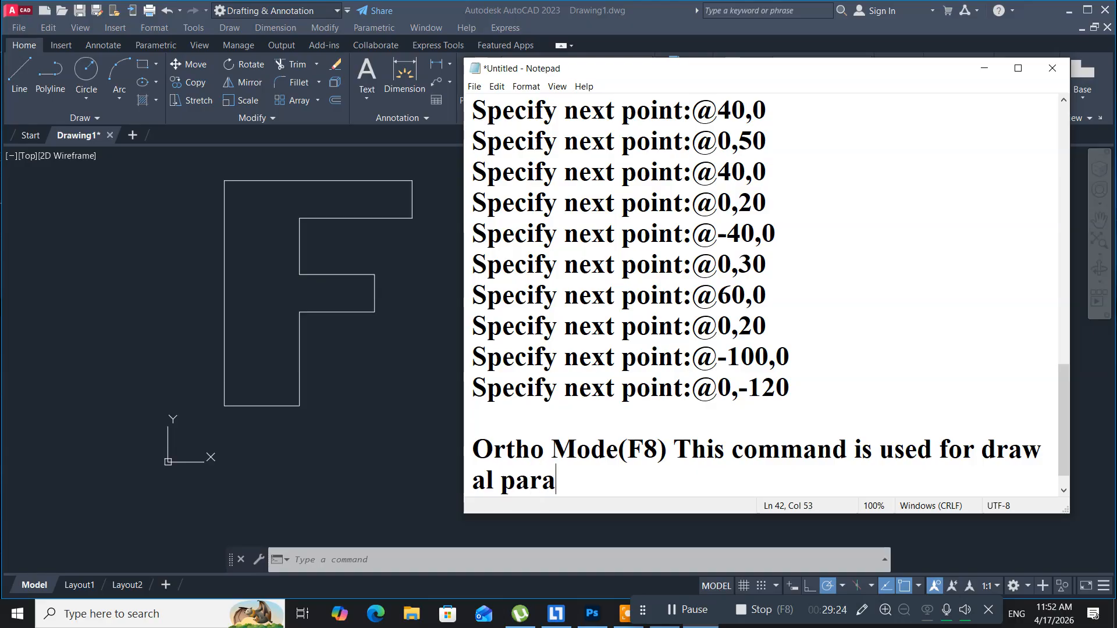
pyautogui.write('llel')
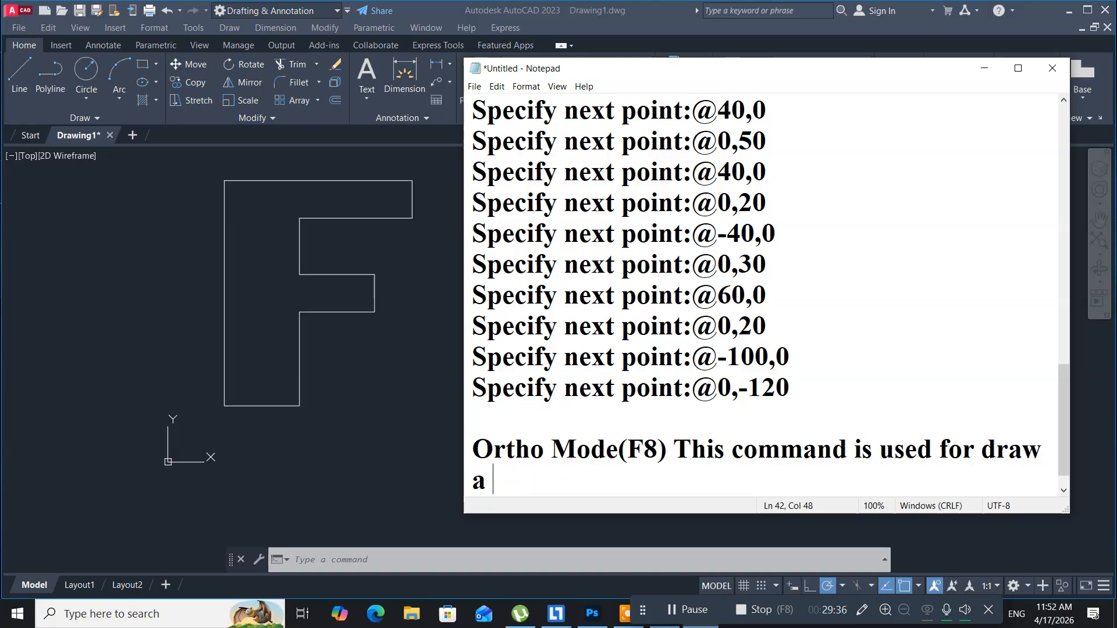
pyautogui.write('line')
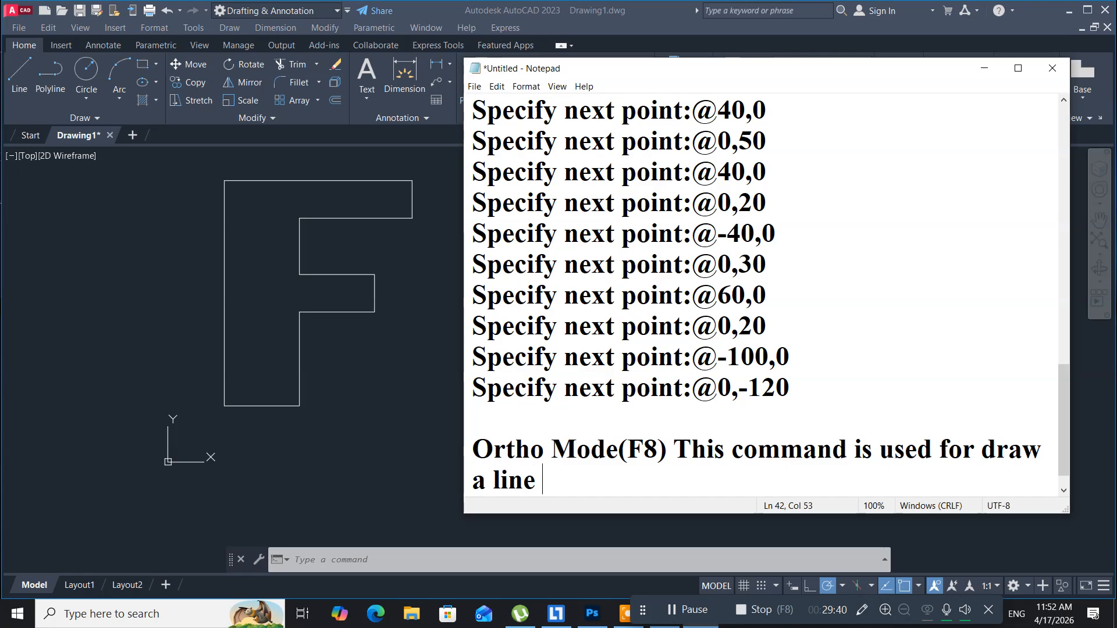
pyautogui.write(' 0 a')
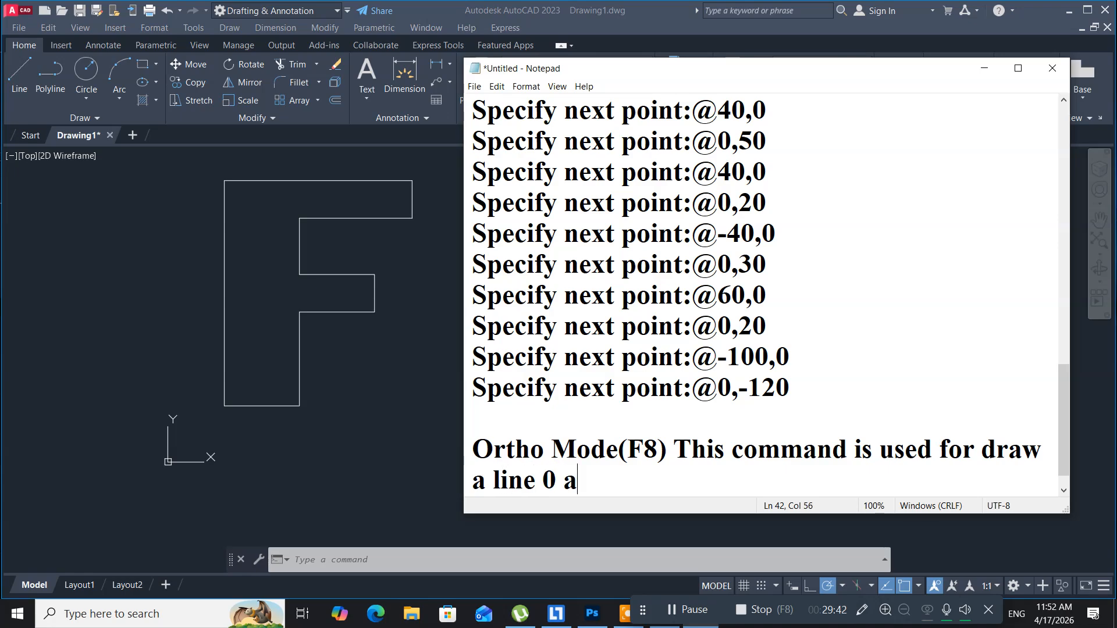
pyautogui.write('nd 9')
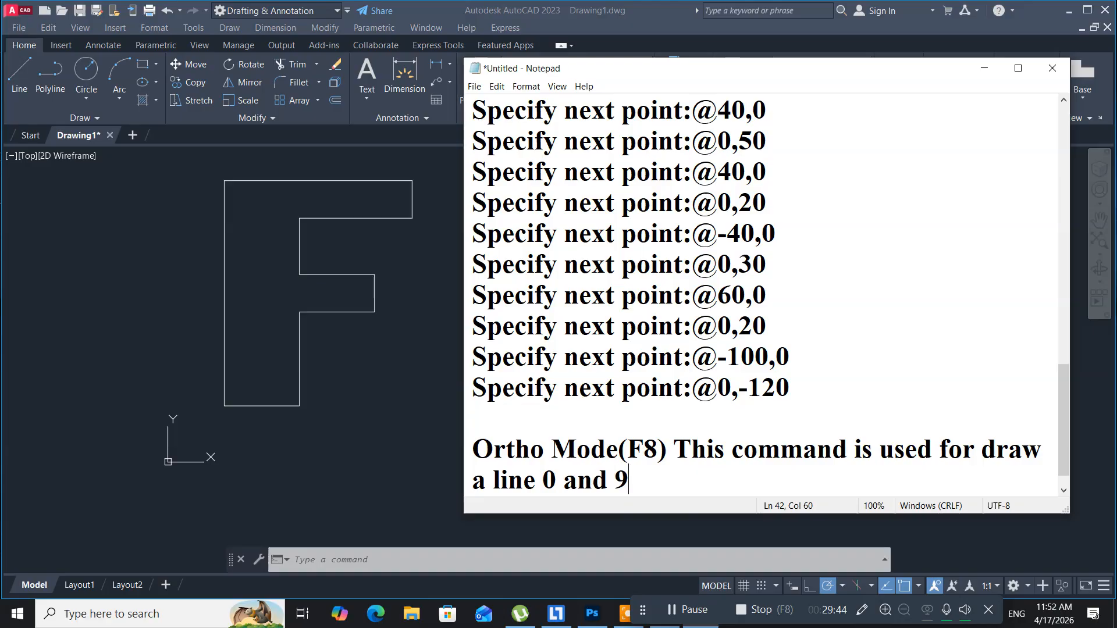
pyautogui.write('0')
pyautogui.press('Return')
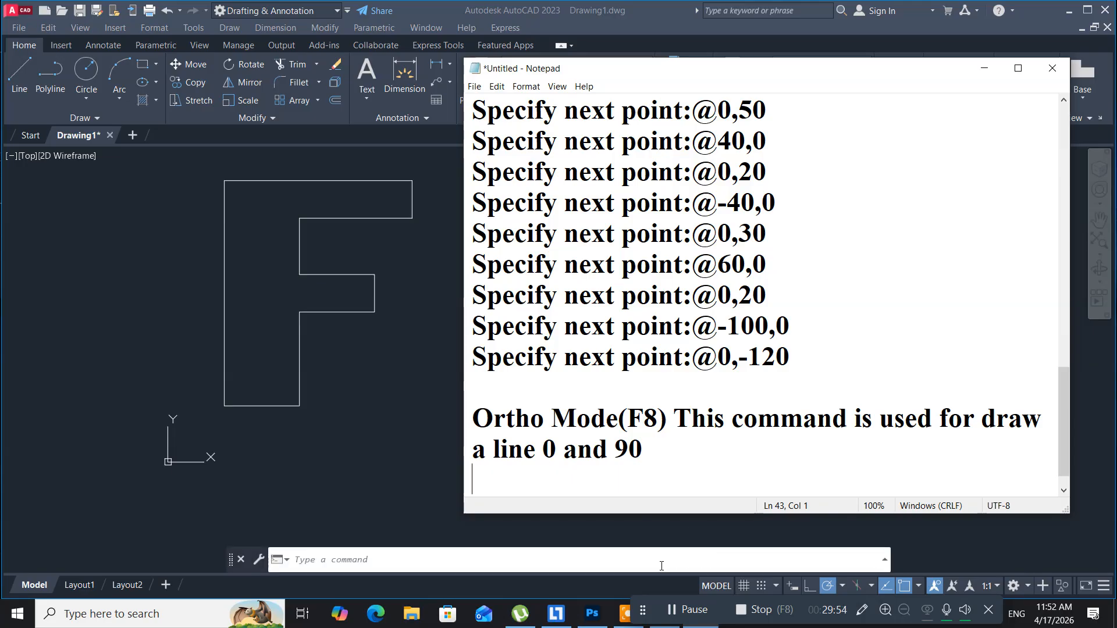
# Switch to AutoCAD, turn on Ortho Mode and erase the existing letter F outline
pyautogui.click(809, 588)
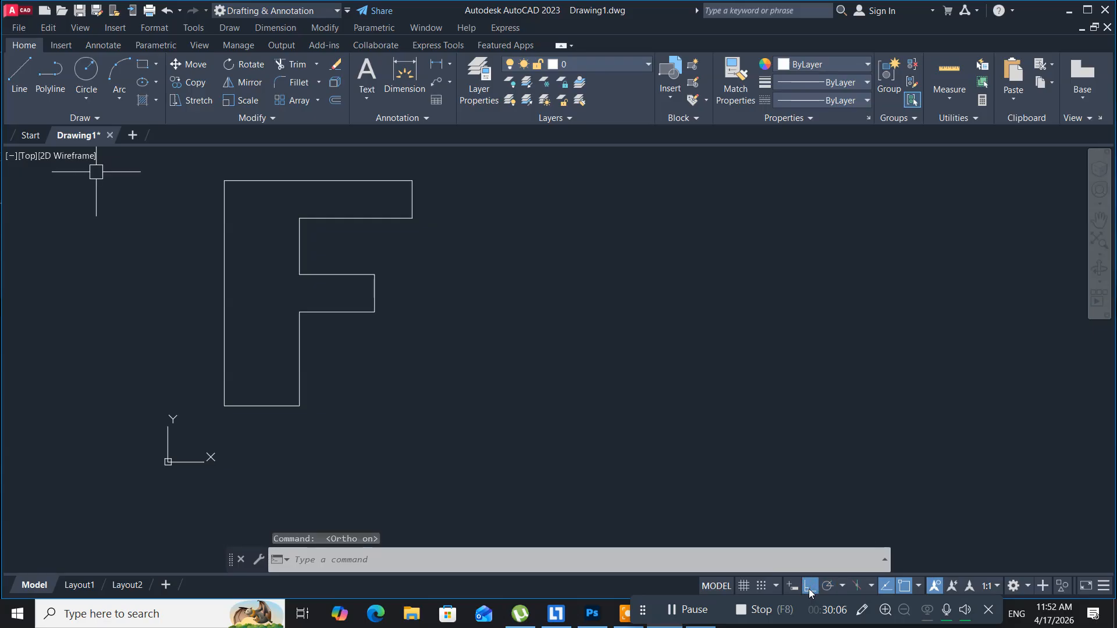
pyautogui.click(503, 440)
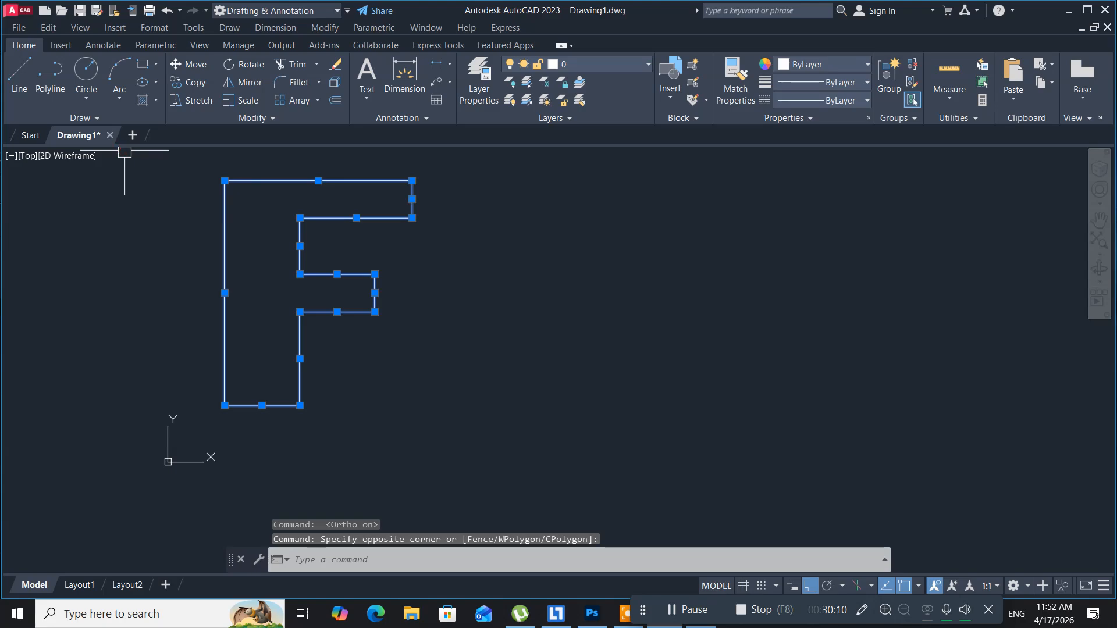
pyautogui.press('Delete')
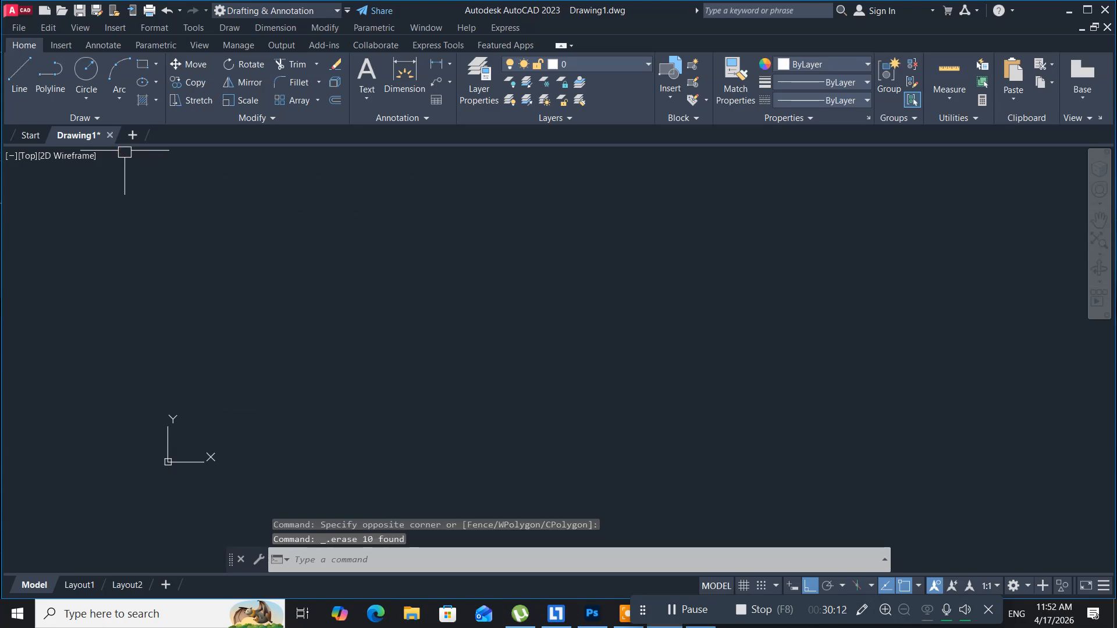
# Start a line at a free point in the empty drawing, with segments 40 to the right and 50 upward
pyautogui.click(20, 73)
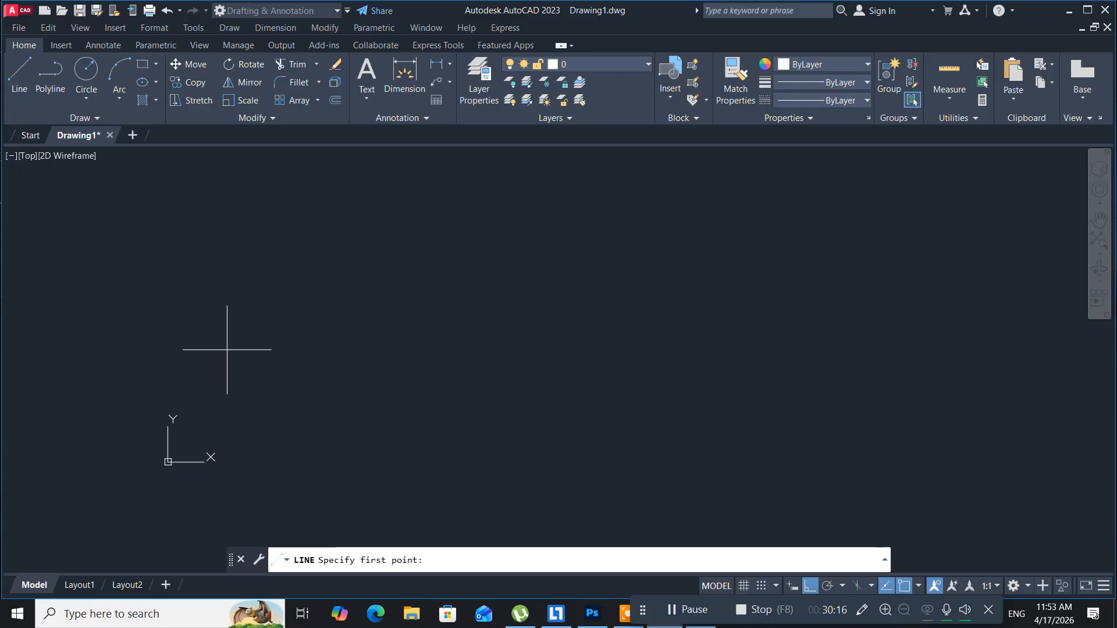
pyautogui.moveTo(274, 380); pyautogui.dragTo(236, 415, button='middle')
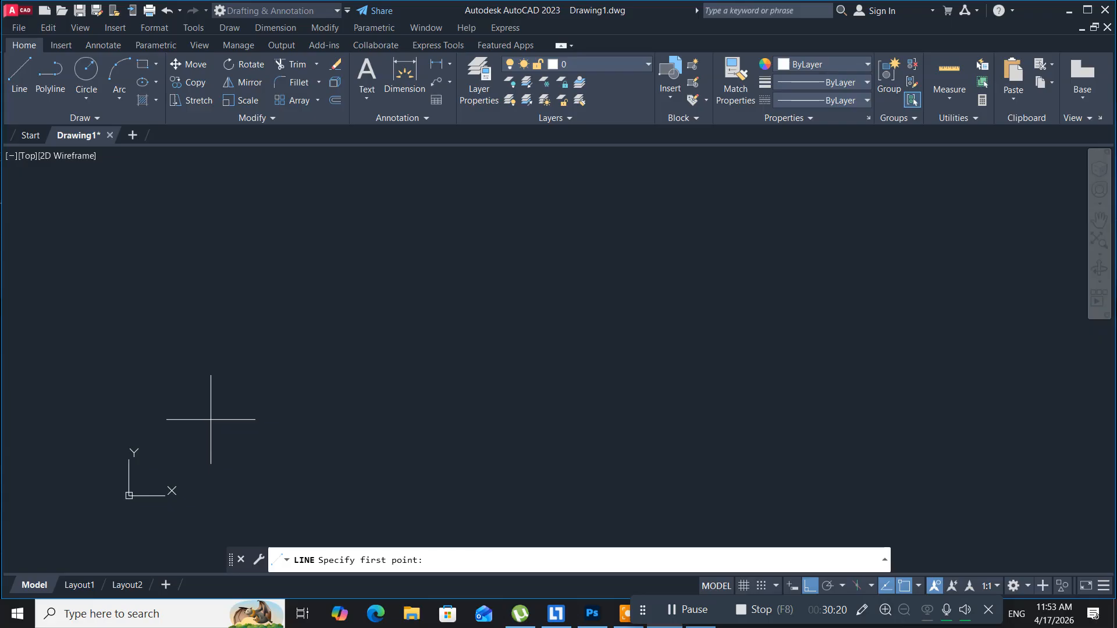
pyautogui.click(261, 350)
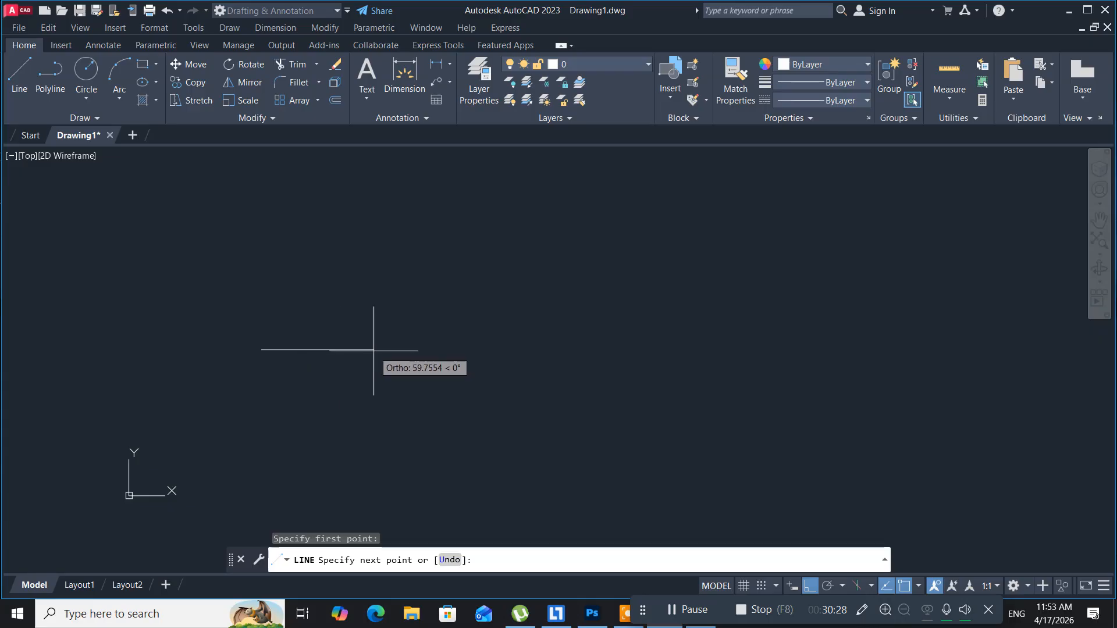
pyautogui.press('Return')
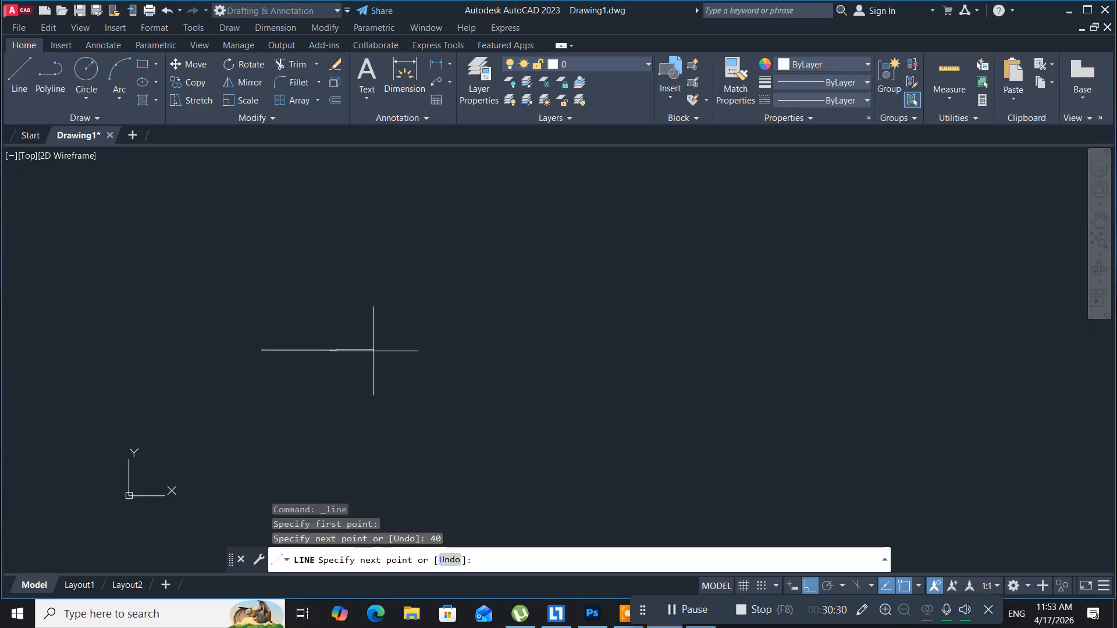
pyautogui.moveTo(323, 248); pyautogui.dragTo(304, 337, button='middle')
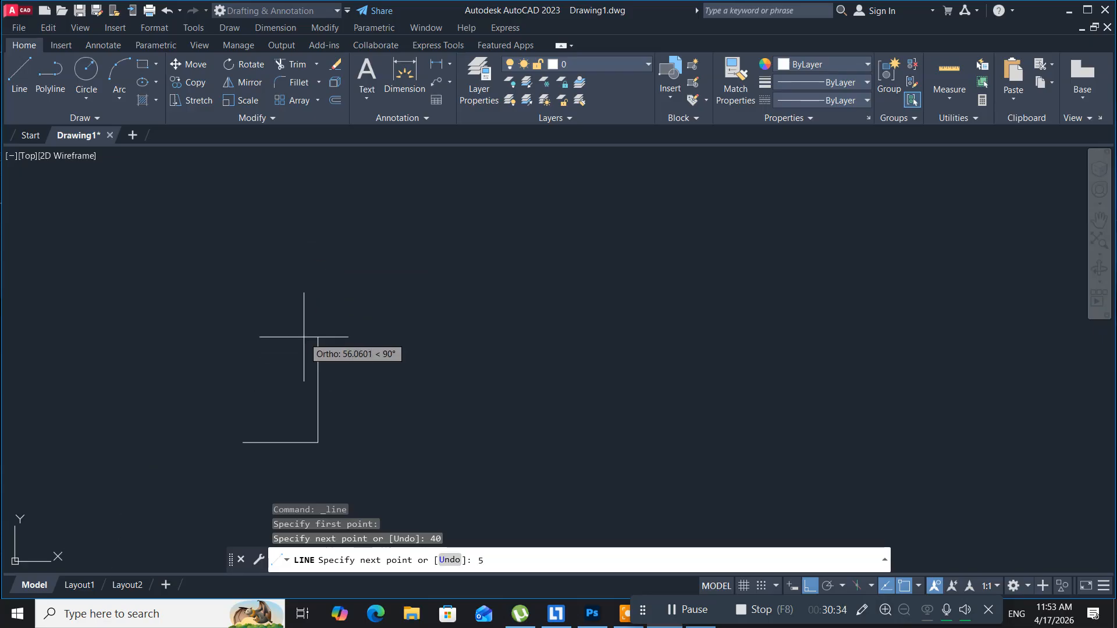
pyautogui.write('50')
pyautogui.press('Return')
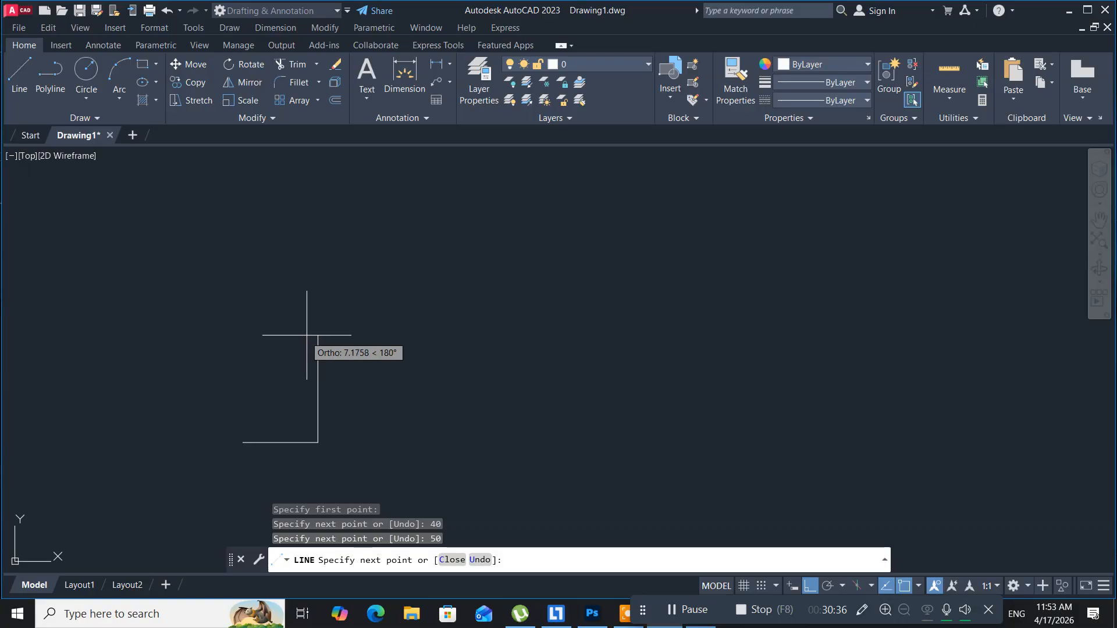
# Draw the F's middle arm with segments 40 to the right, 20 upward and 40 back to the left
pyautogui.write('4')
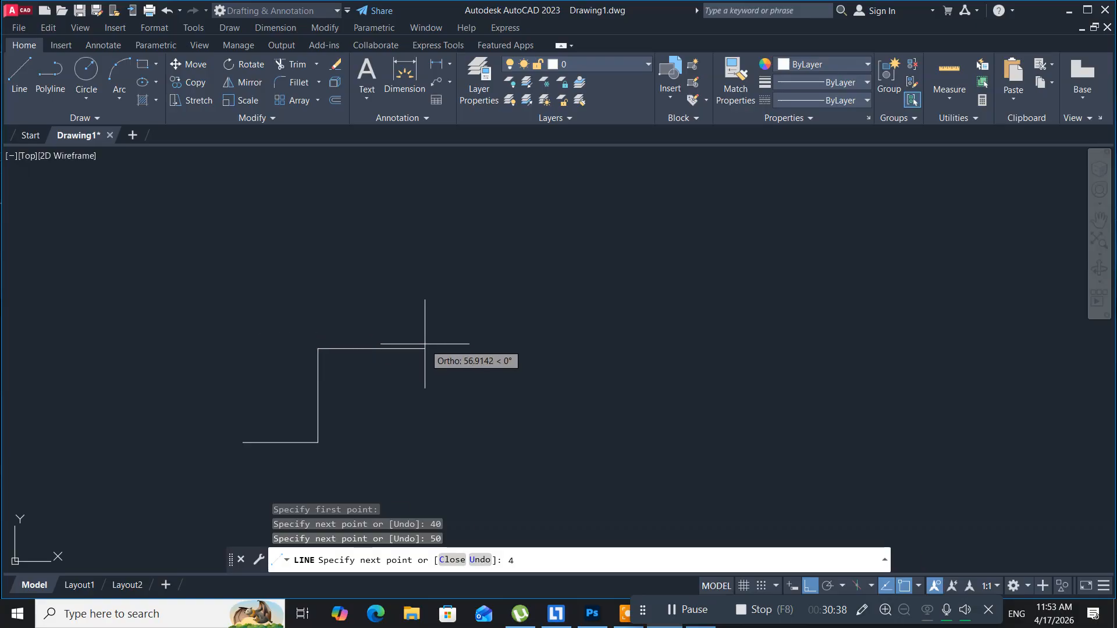
pyautogui.write('0')
pyautogui.press('Return')
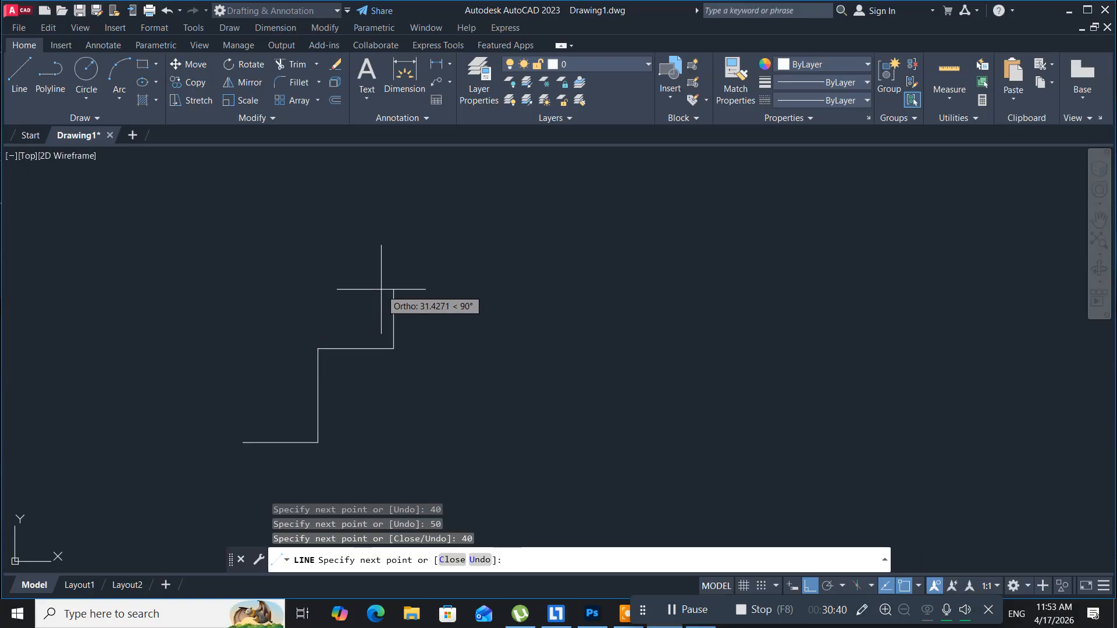
pyautogui.write('20')
pyautogui.press('Return')
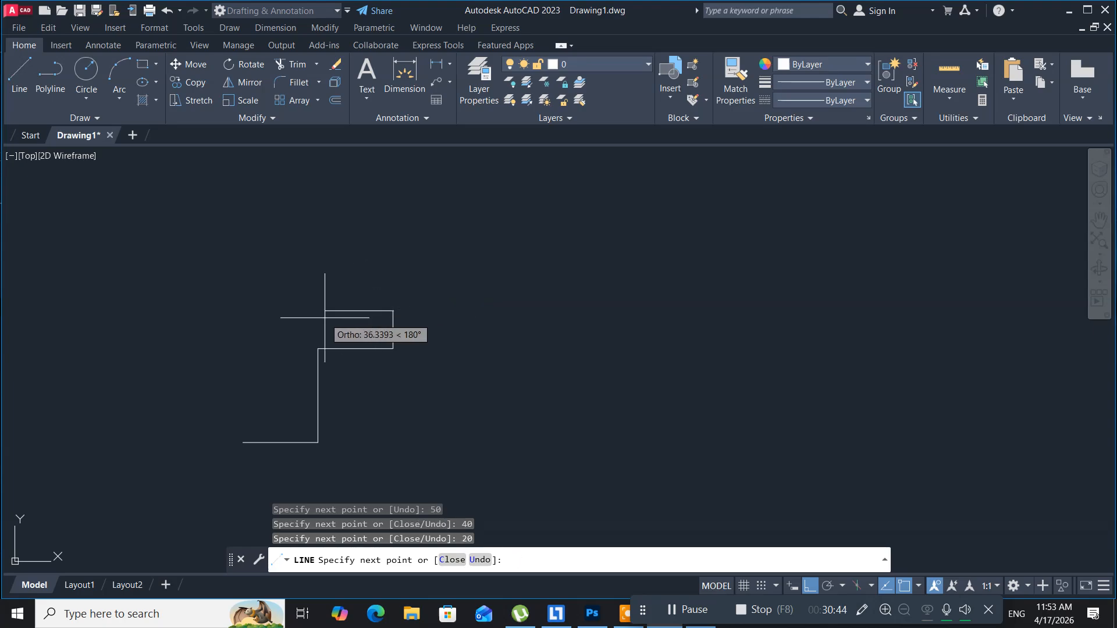
pyautogui.write('40')
pyautogui.press('Return')
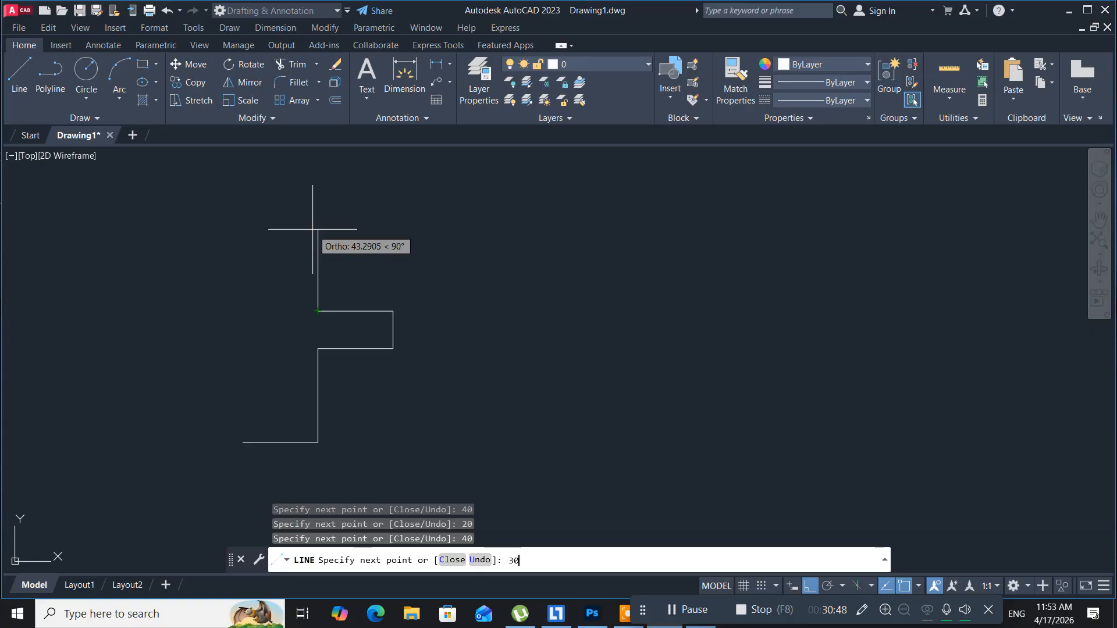
# Continue the outline 30 upward, 60 to the right and 20 upward to form the F's upper arm
pyautogui.write('30')
pyautogui.press('Return')
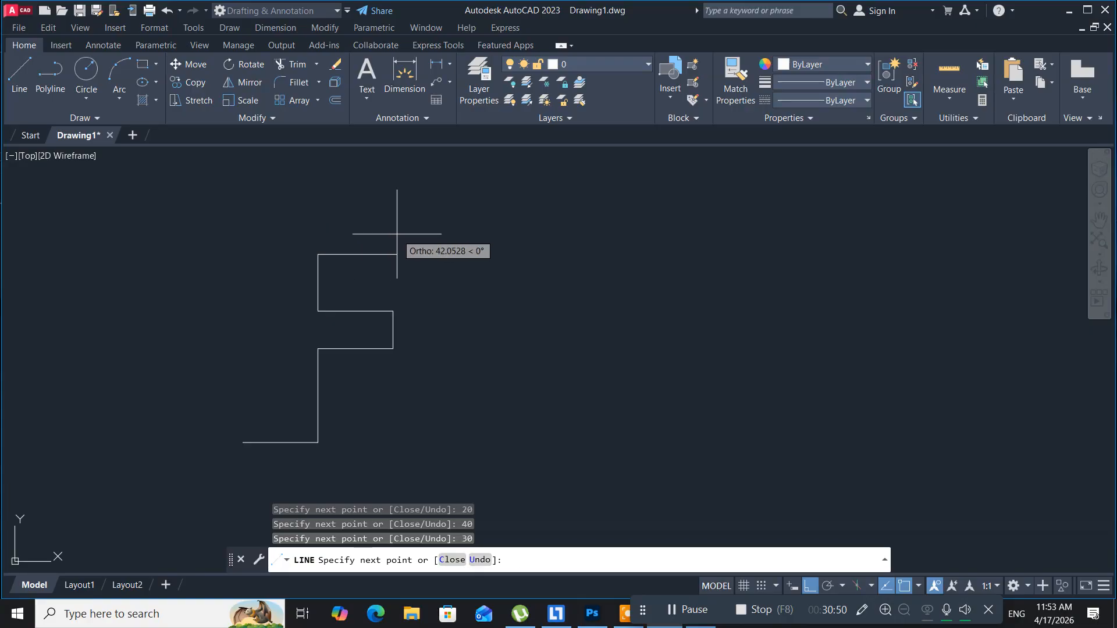
pyautogui.write('60')
pyautogui.press('Return')
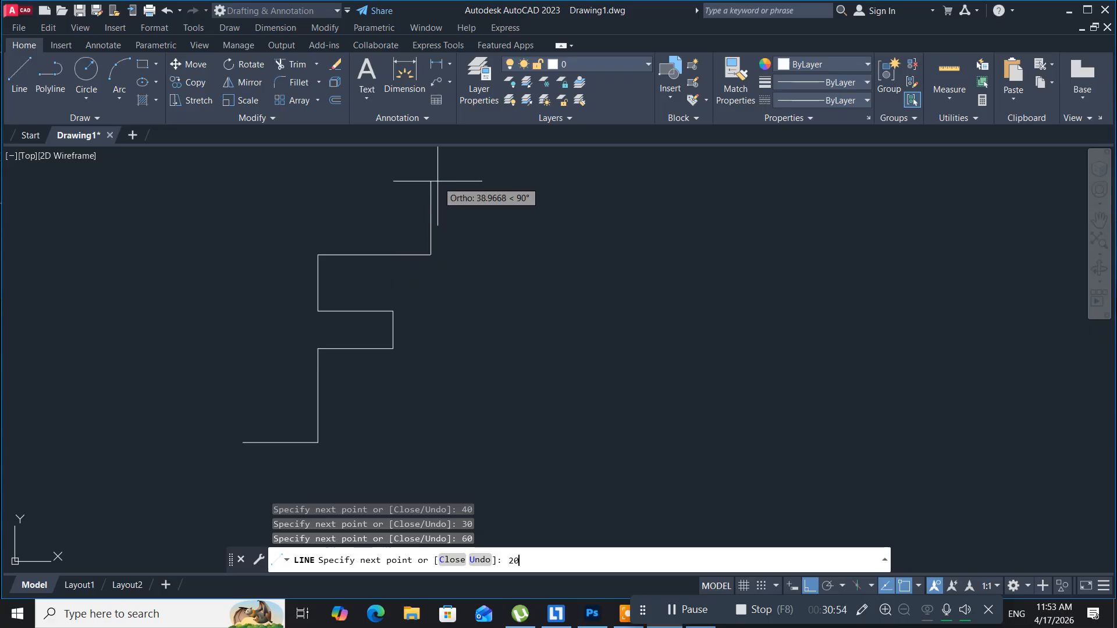
pyautogui.write('20')
pyautogui.press('Return')
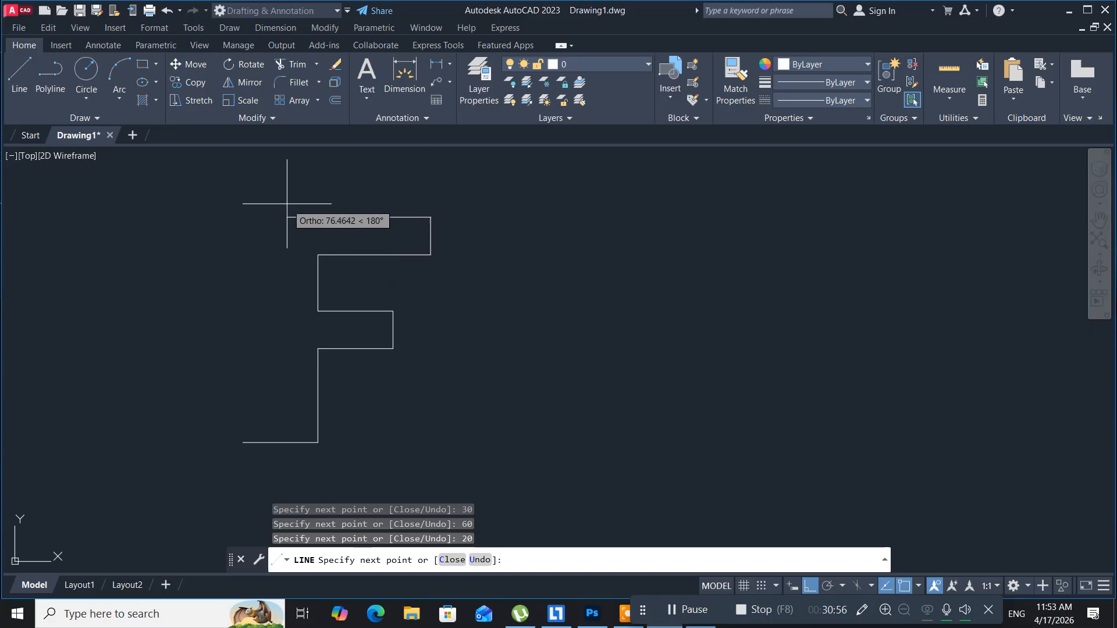
# Close the F outline with a 100 segment to the left and a 120 segment downward, and end the Line command
pyautogui.write('10')
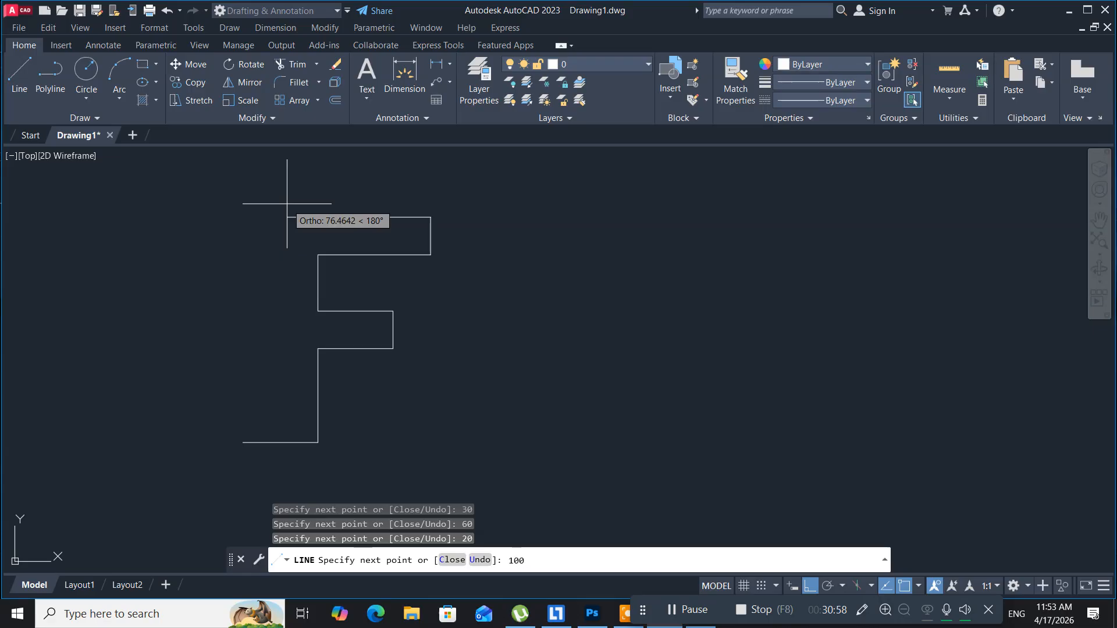
pyautogui.write('0')
pyautogui.press('Return')
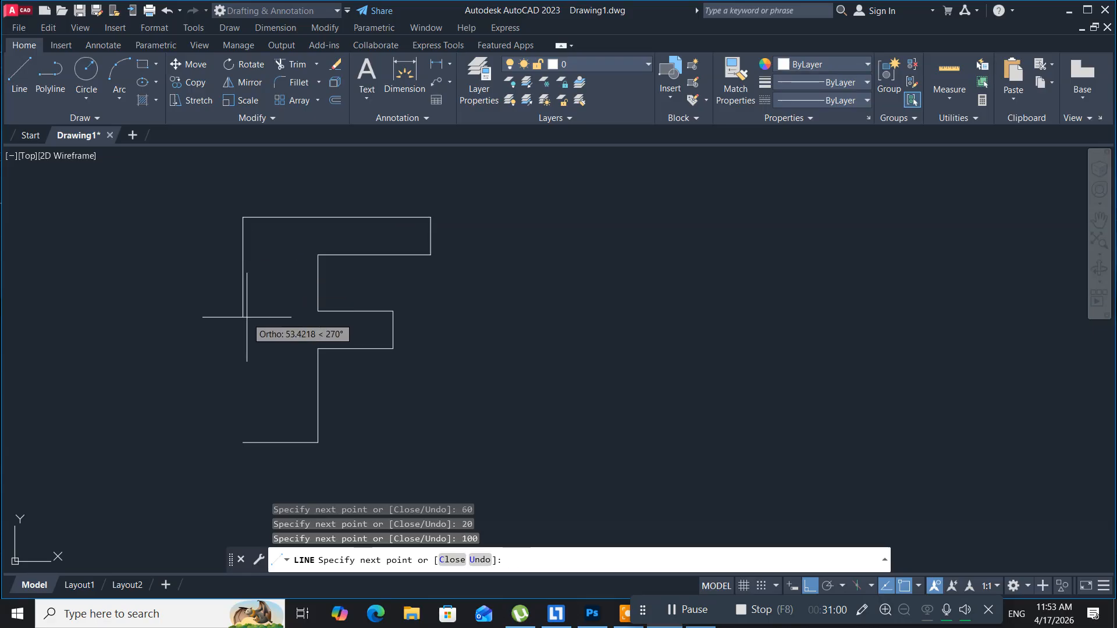
pyautogui.write('120')
pyautogui.press('Return')
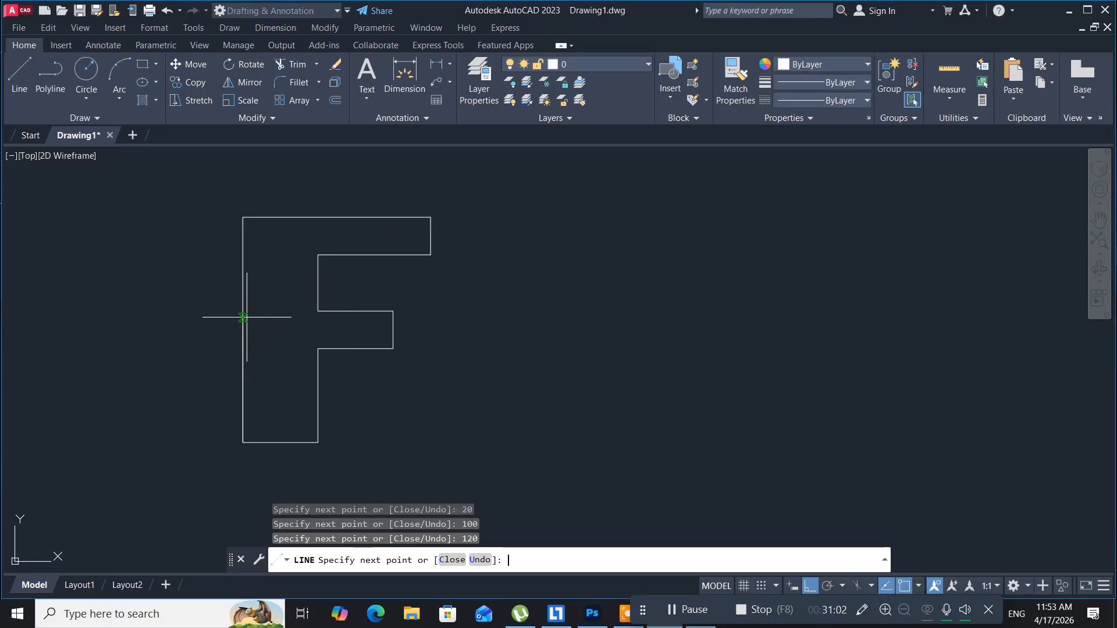
pyautogui.press('Return')
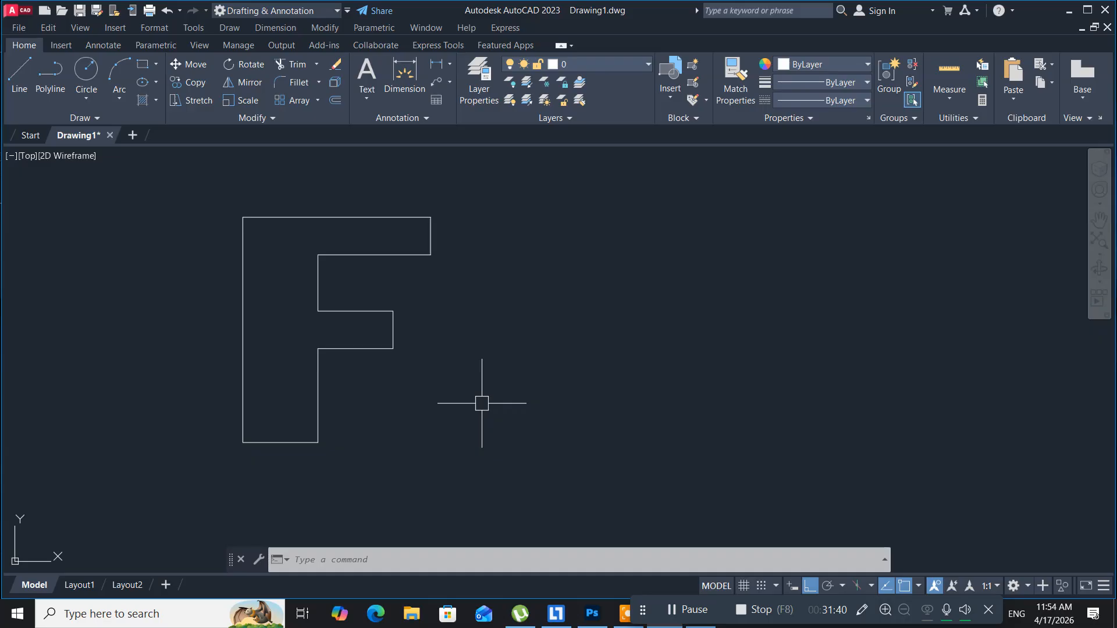
# Erase the whole letter F outline and switch back to the Notepad notes
pyautogui.click(510, 458)
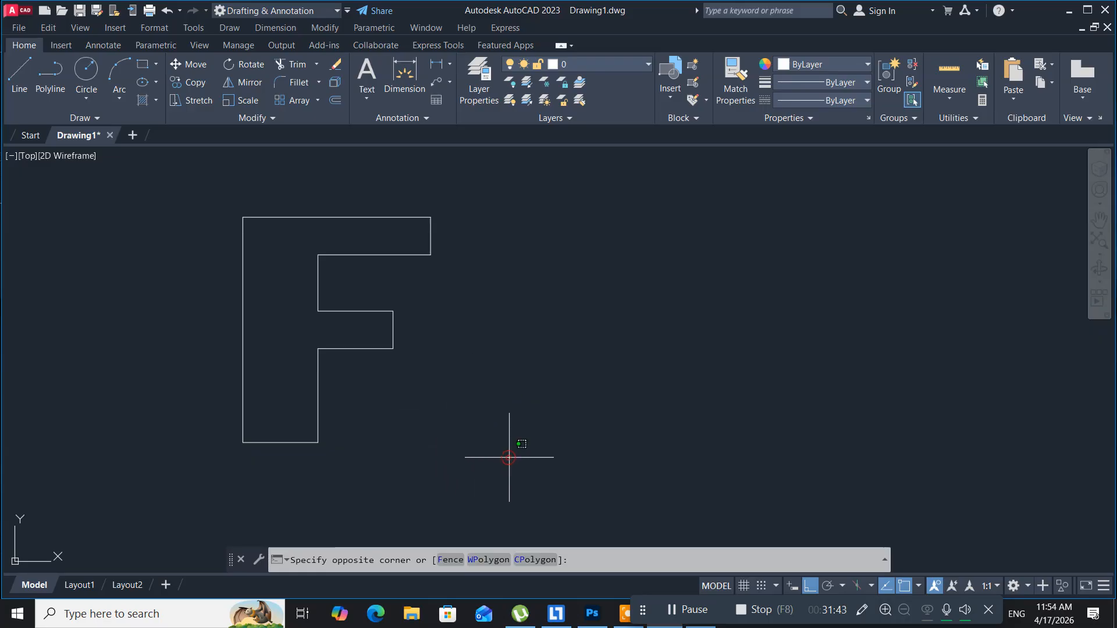
pyautogui.click(175, 176)
pyautogui.press('Delete')
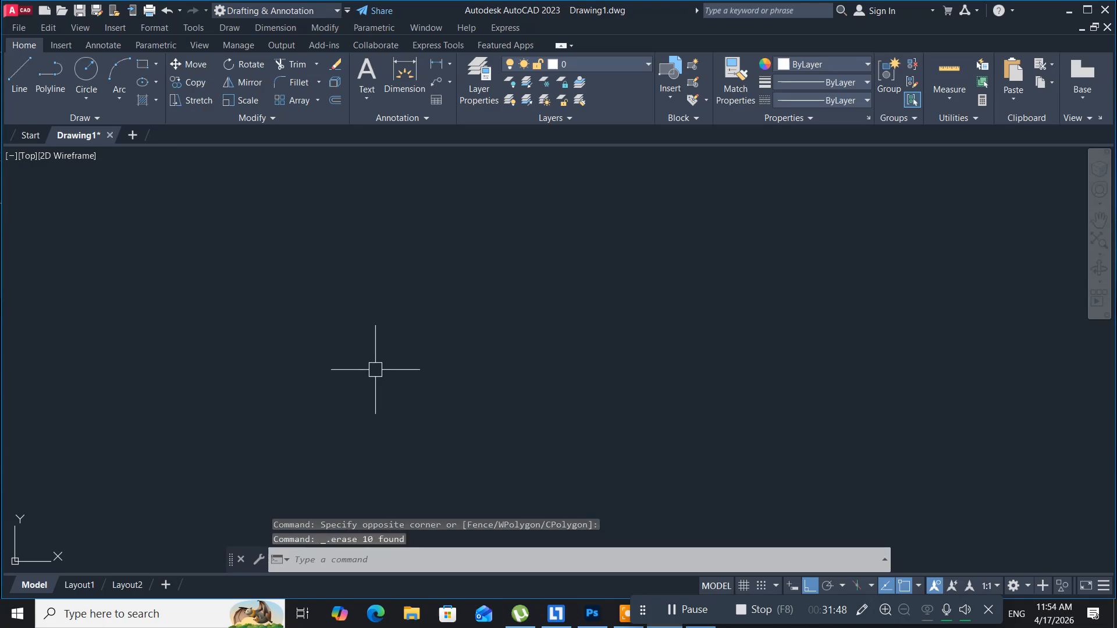
pyautogui.hotkey('alt', 'Tab')
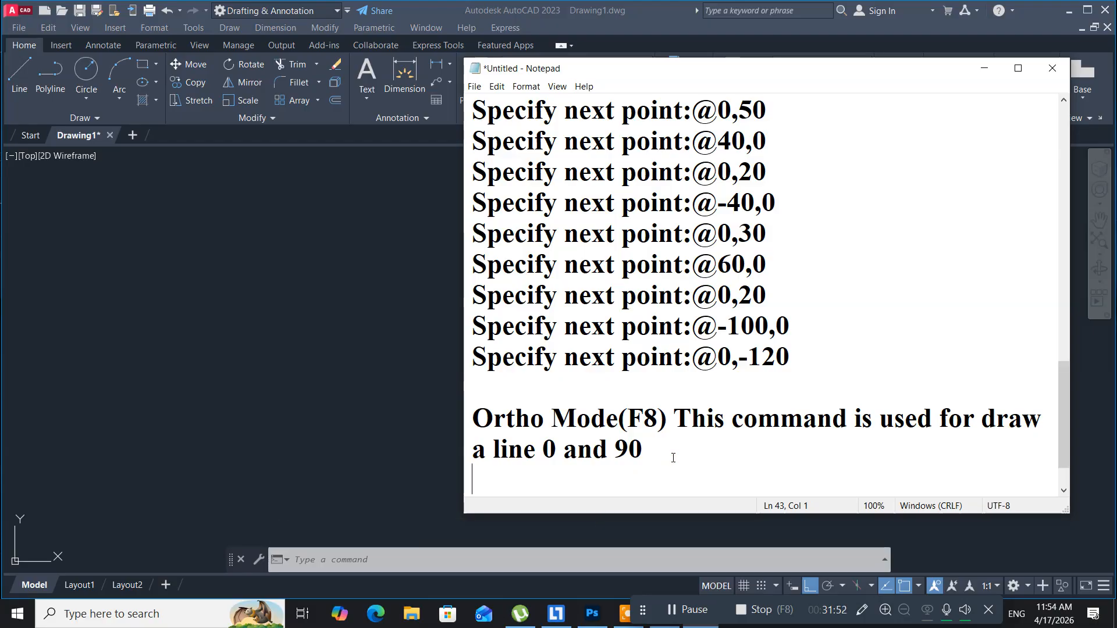
# Add the heading "Polar Tracking(F10)" to the notes, one blank line below the Ortho Mode description
pyautogui.press('Return')
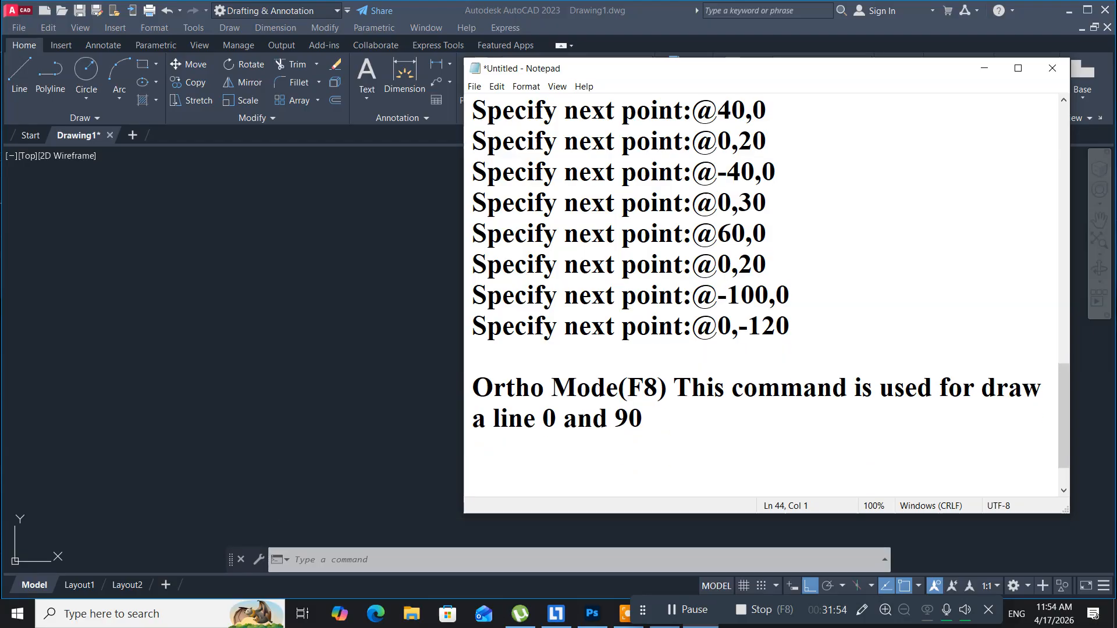
pyautogui.write('Polar')
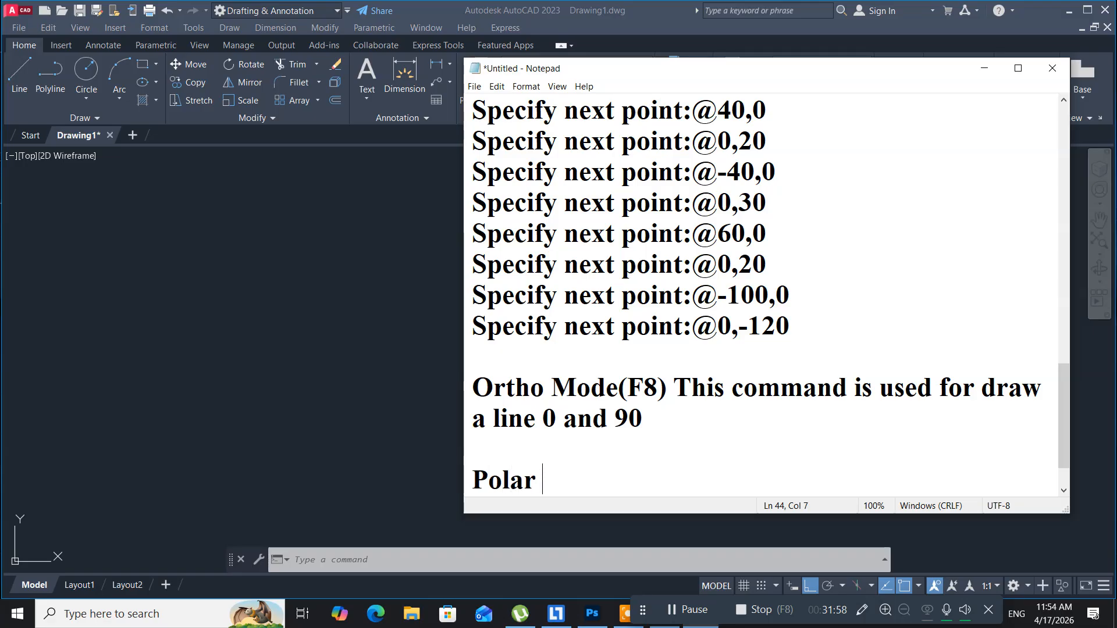
pyautogui.write(' Trac')
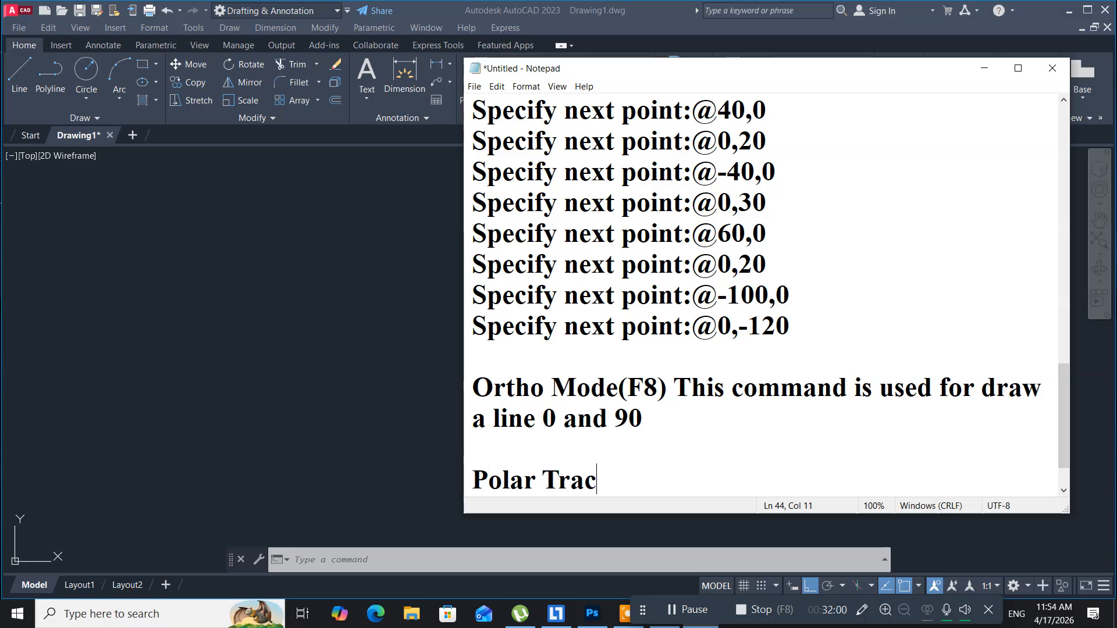
pyautogui.write('king')
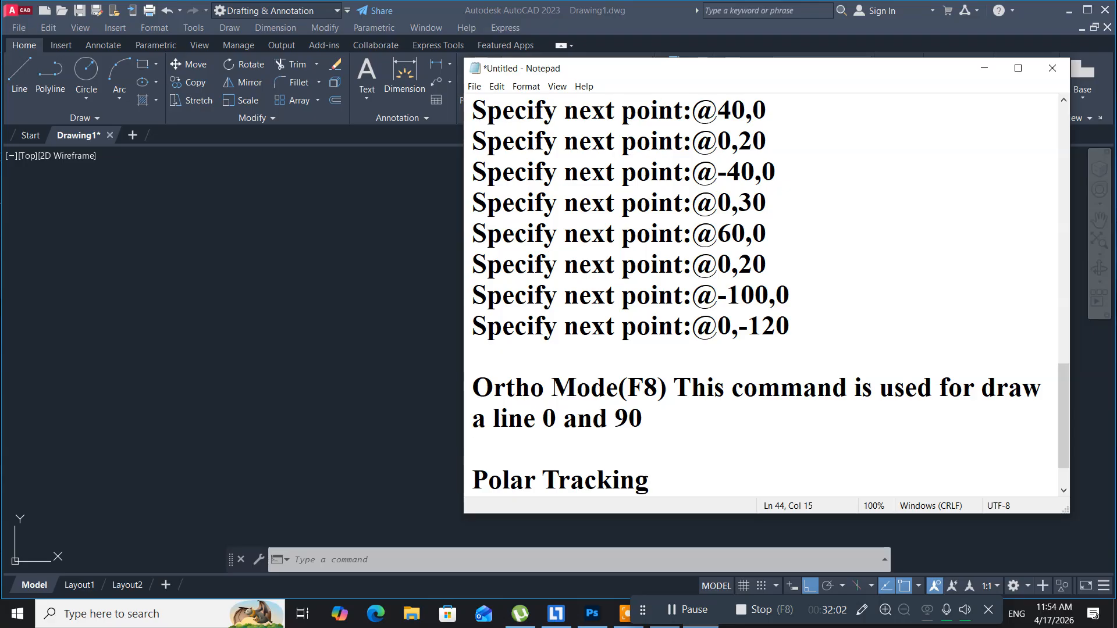
pyautogui.write('(')
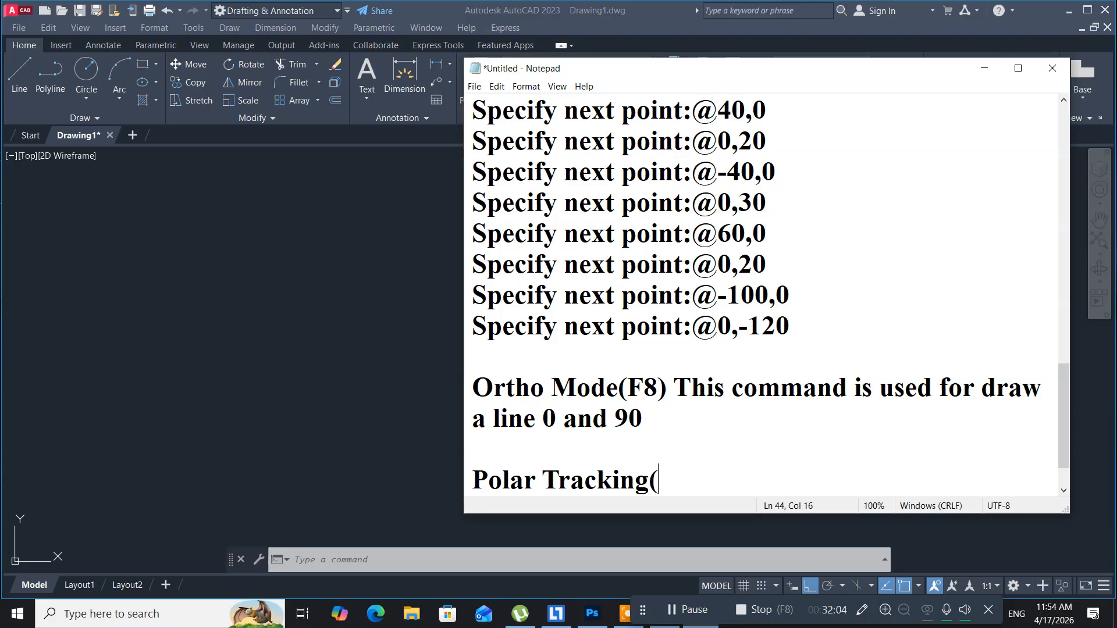
pyautogui.write('F')
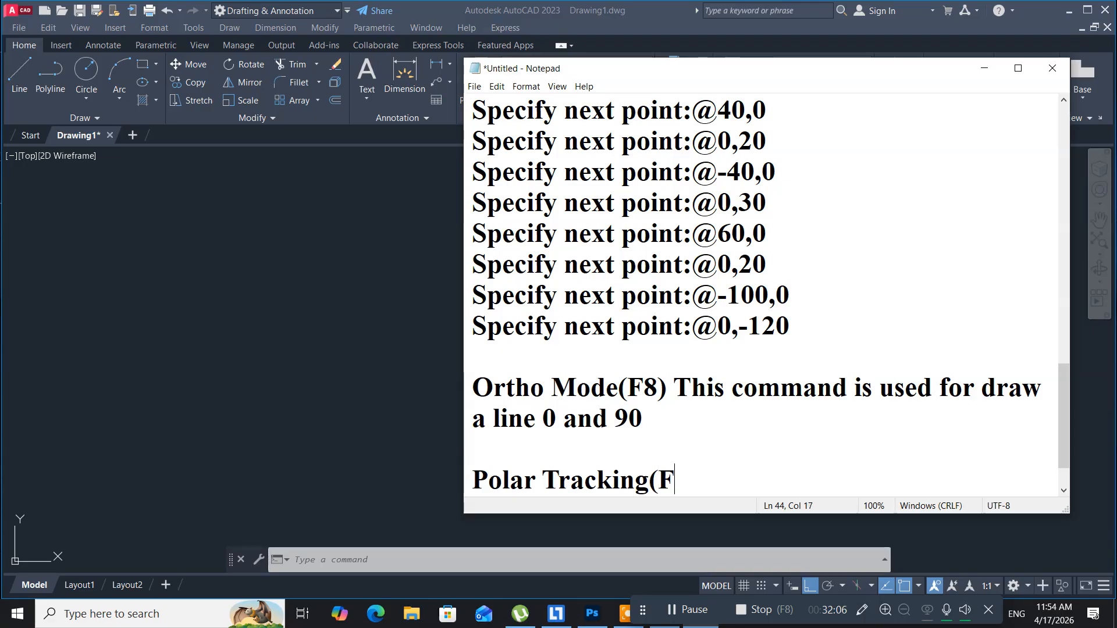
pyautogui.write('10')
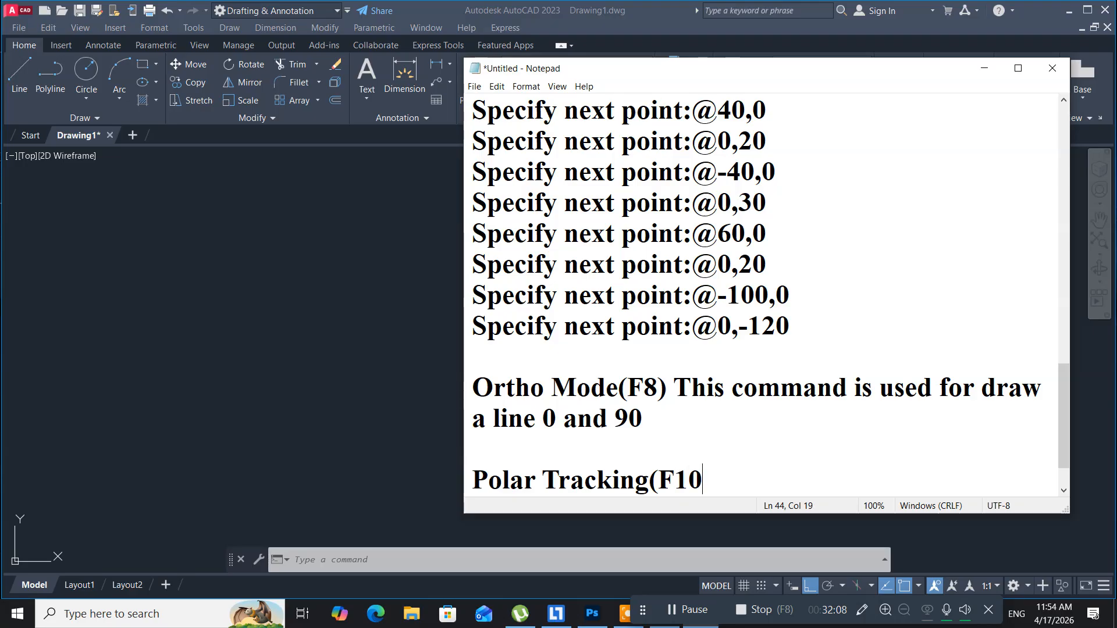
pyautogui.write(')')
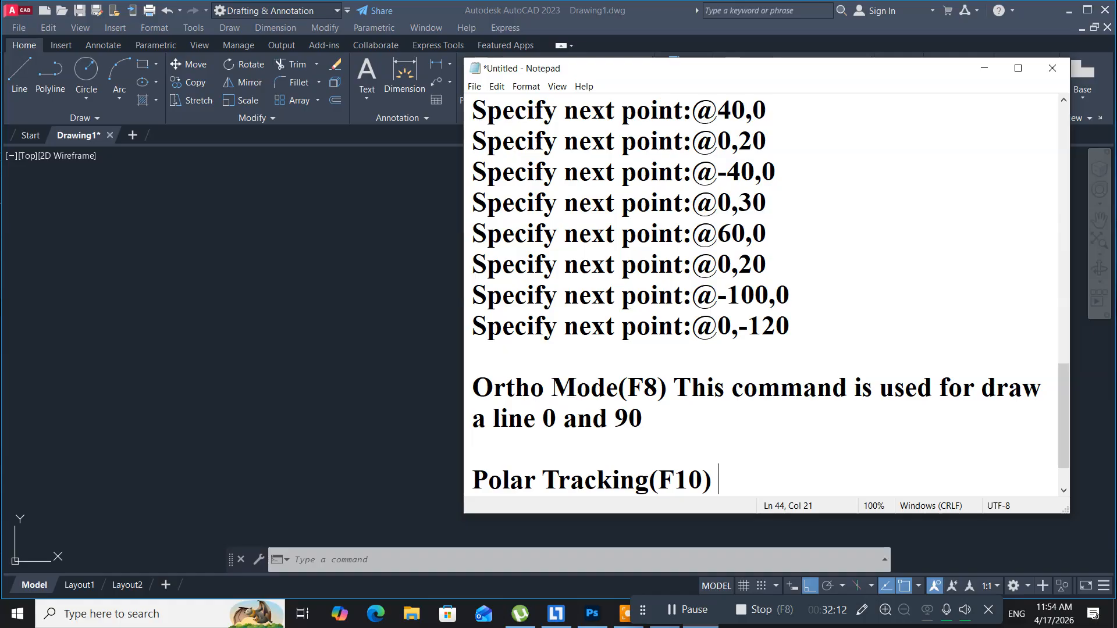
# Complete the Polar Tracking note with the text "Draw a line 0,90,180,270" and begin a new line
pyautogui.write(' Dr')
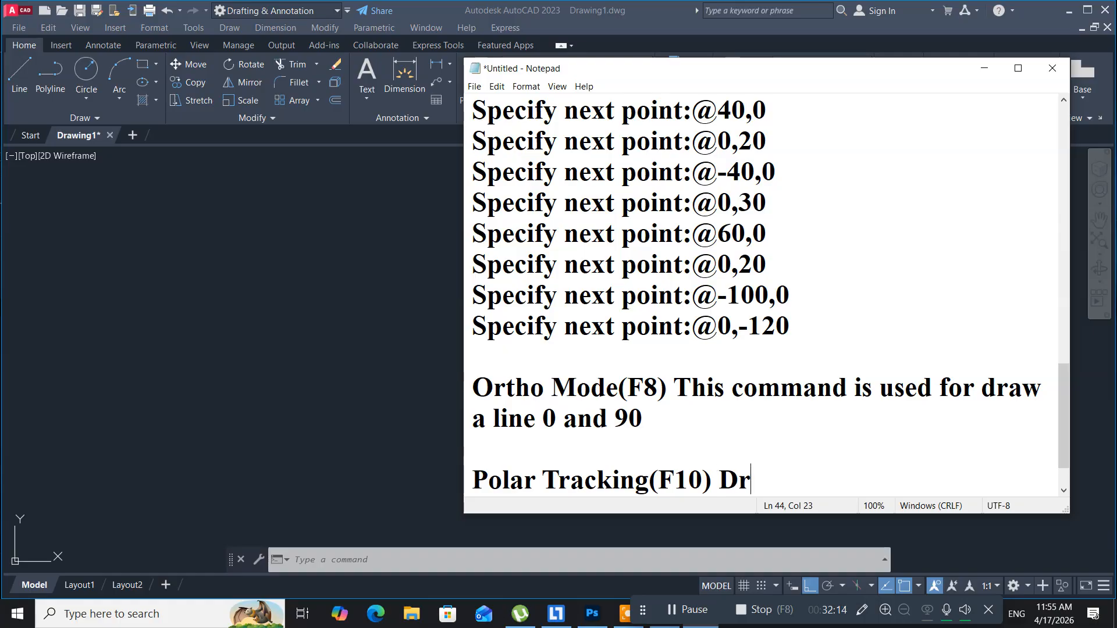
pyautogui.write('aw a line 0')
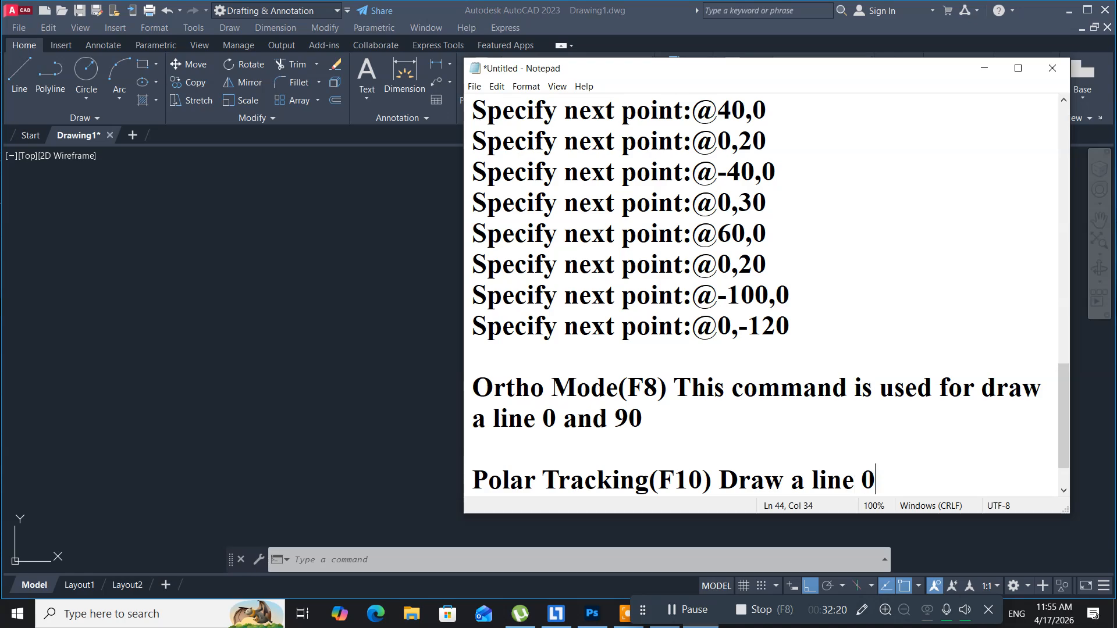
pyautogui.write(',9')
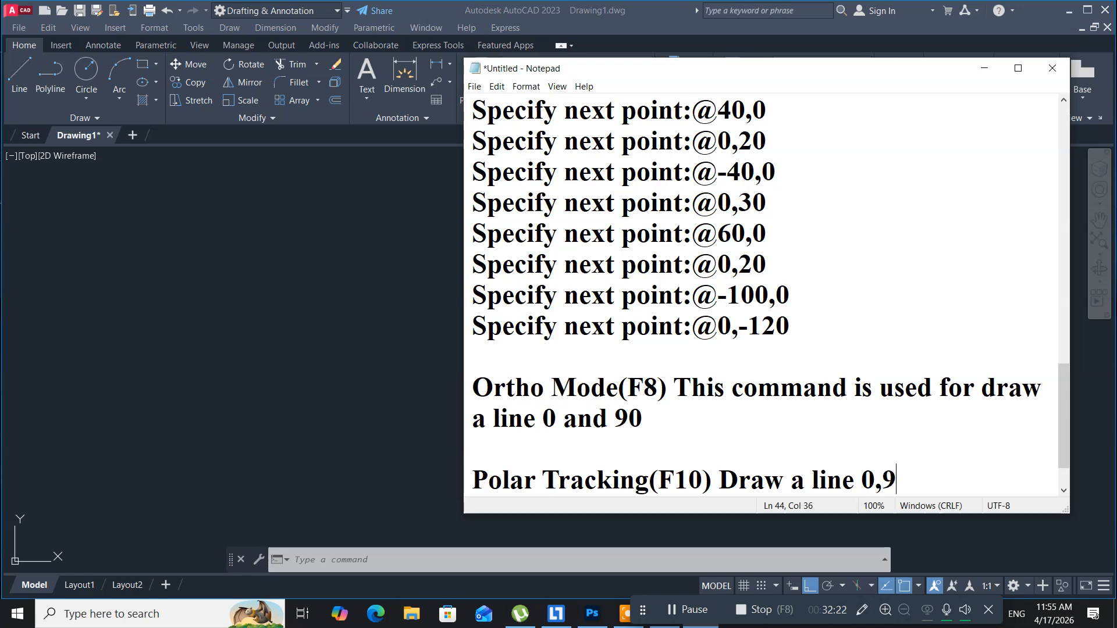
pyautogui.write('0,180')
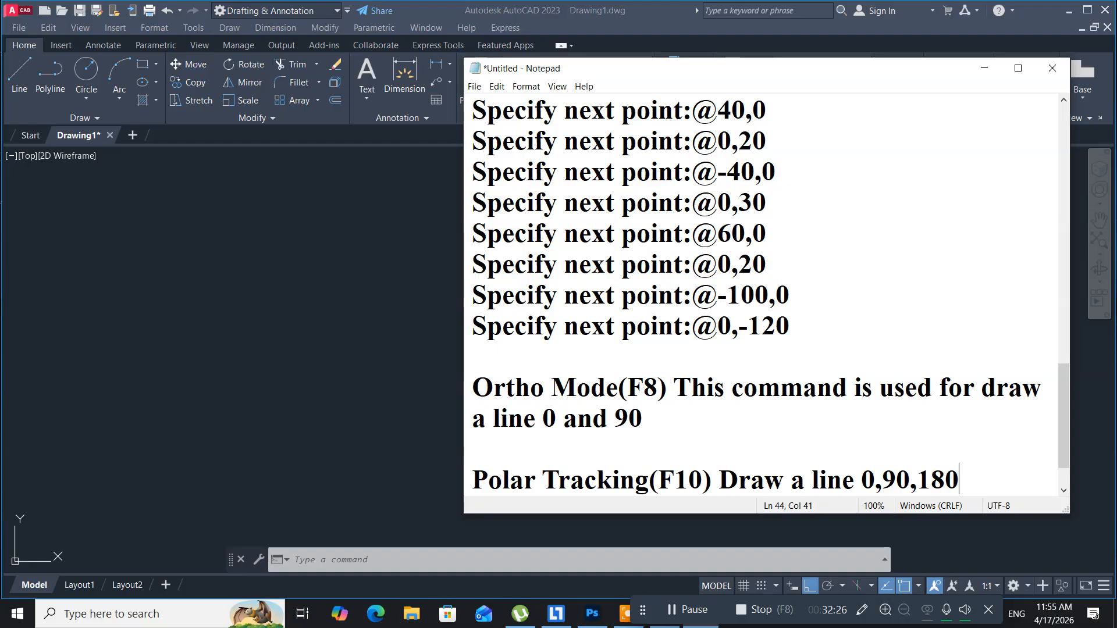
pyautogui.write(',')
pyautogui.write('270')
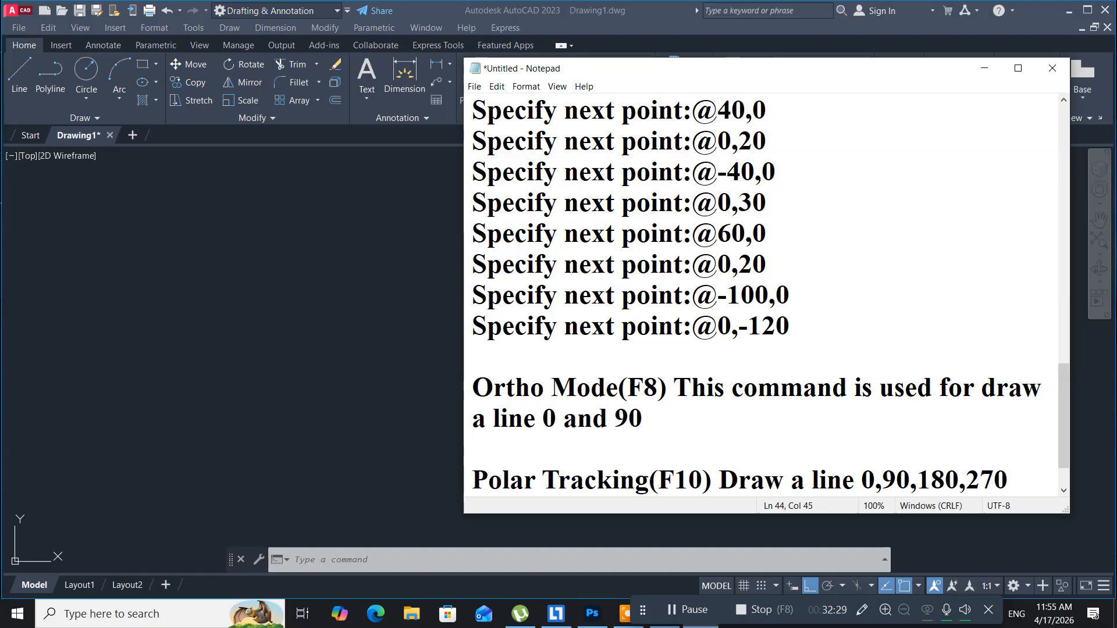
pyautogui.press('Return')
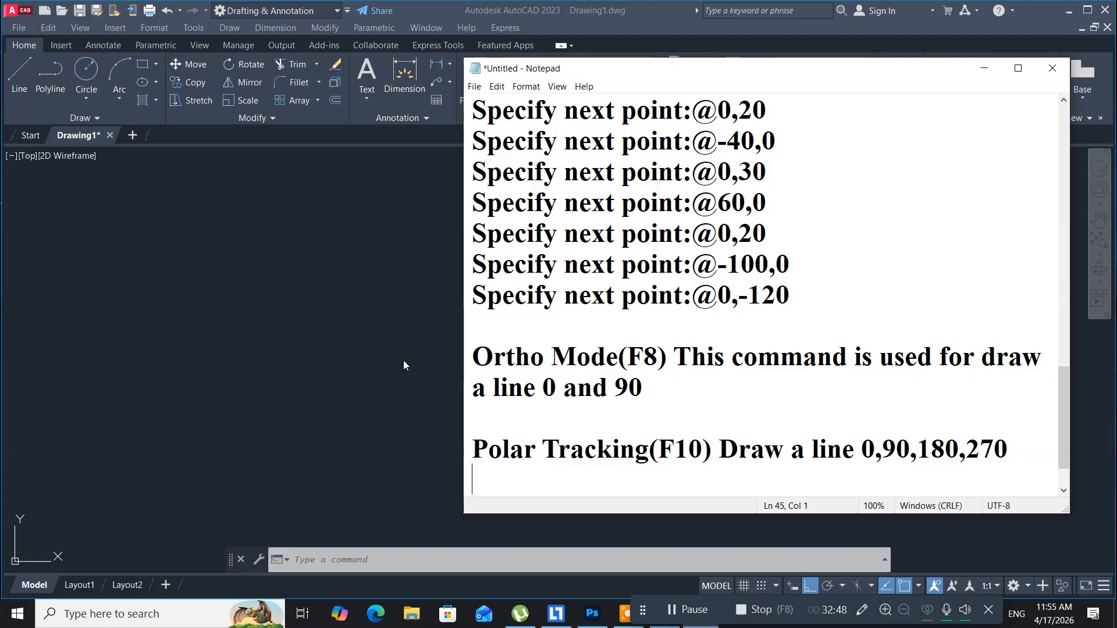
# Switch back to AutoCAD and turn on Polar Tracking in place of Ortho Mode
pyautogui.click(405, 402)
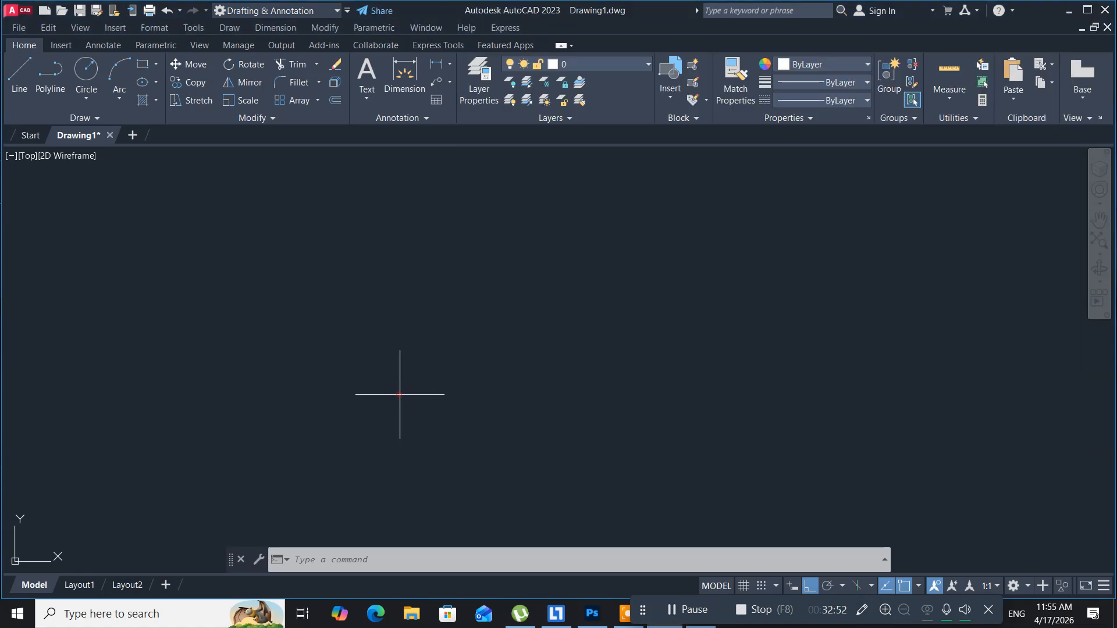
pyautogui.click(400, 395)
pyautogui.click(341, 431)
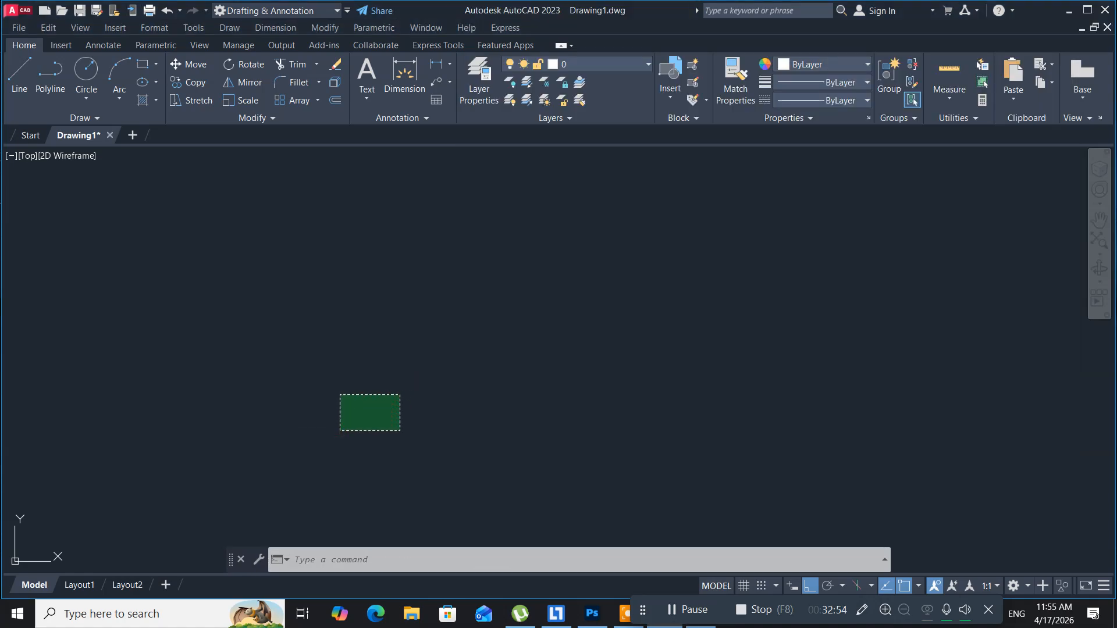
pyautogui.click(207, 324)
pyautogui.click(281, 401)
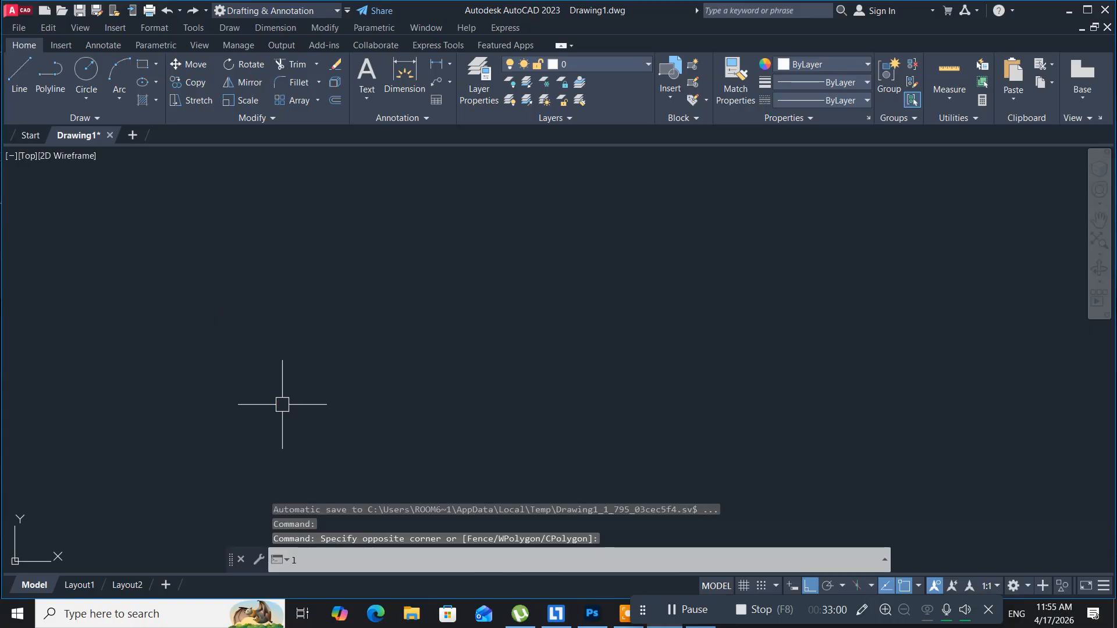
pyautogui.press('Return')
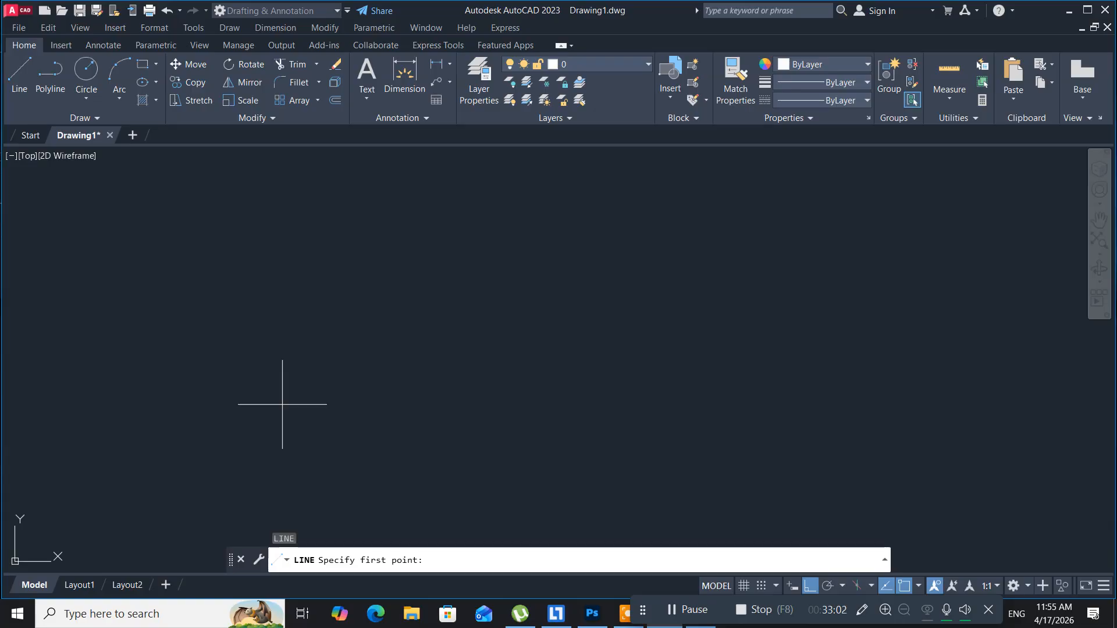
pyautogui.click(834, 585)
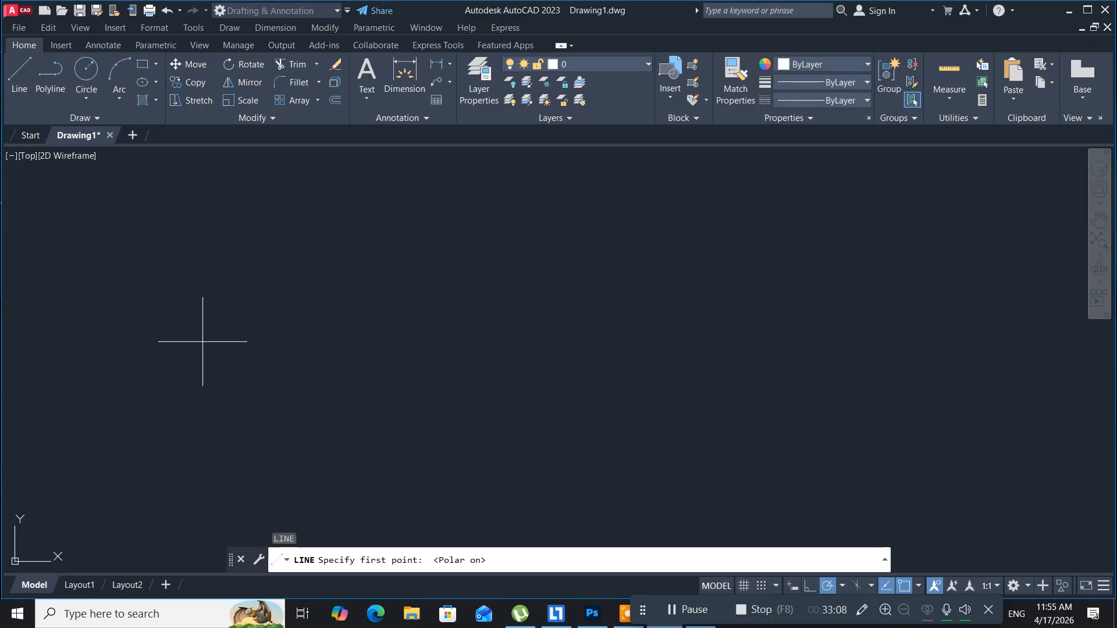
# Draw a rectangle's bottom and right sides with polar-tracked line segments 150 long at 0° and 100 long at 90°
pyautogui.click(19, 73)
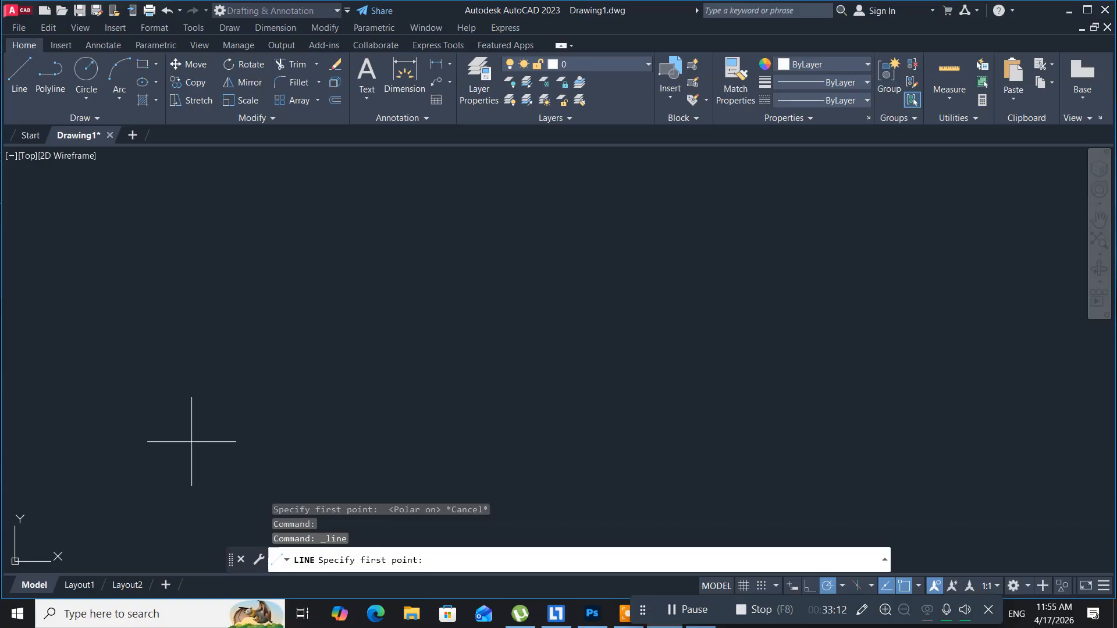
pyautogui.click(162, 399)
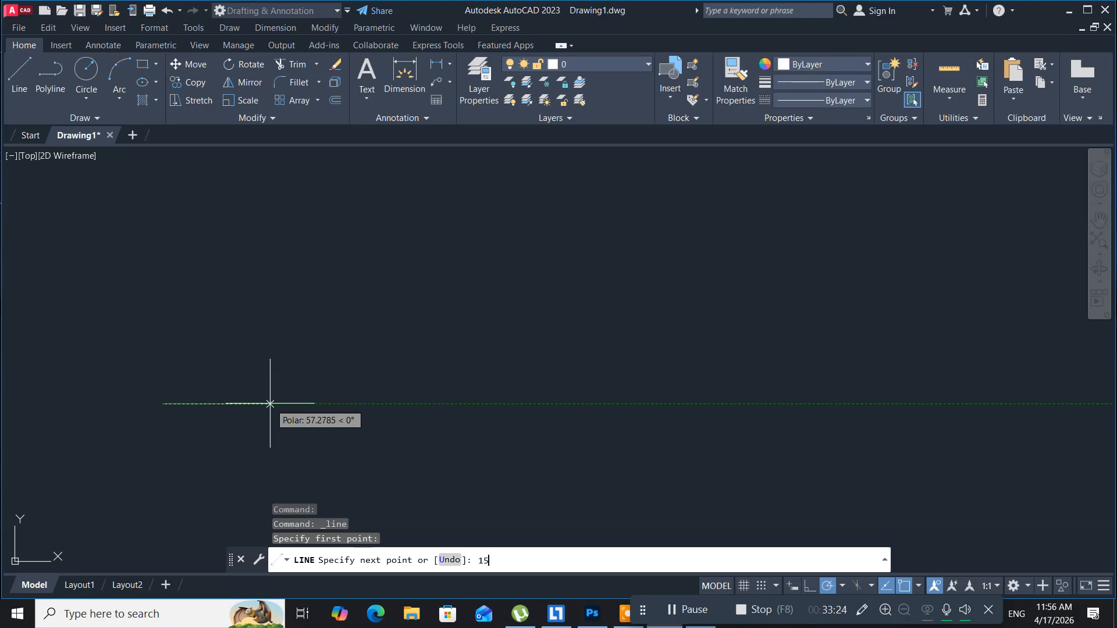
pyautogui.press('Return')
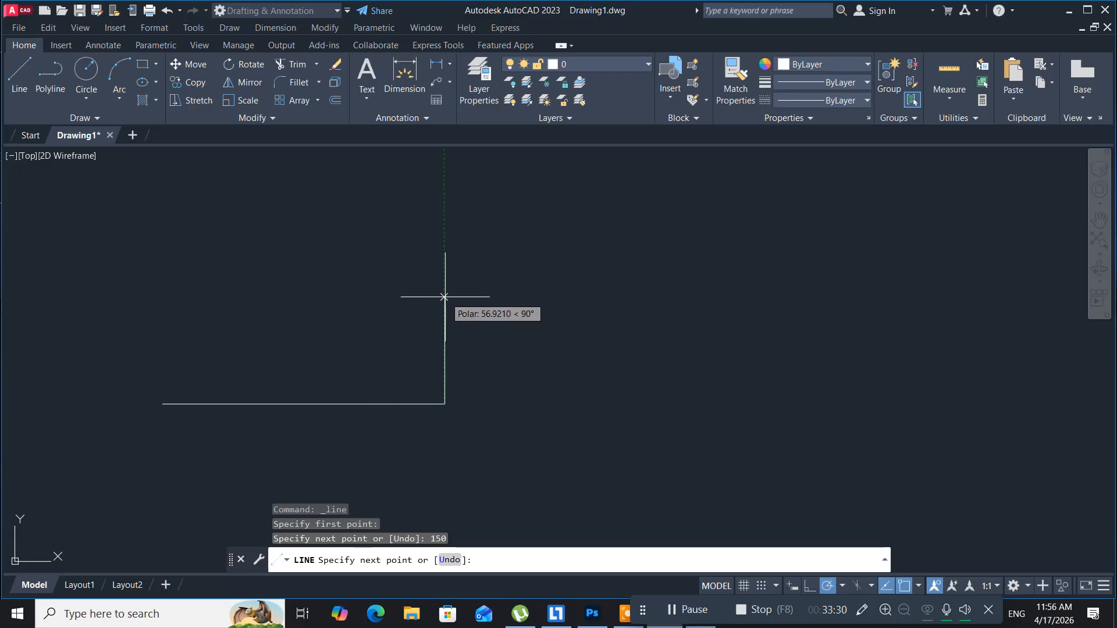
pyautogui.write('00')
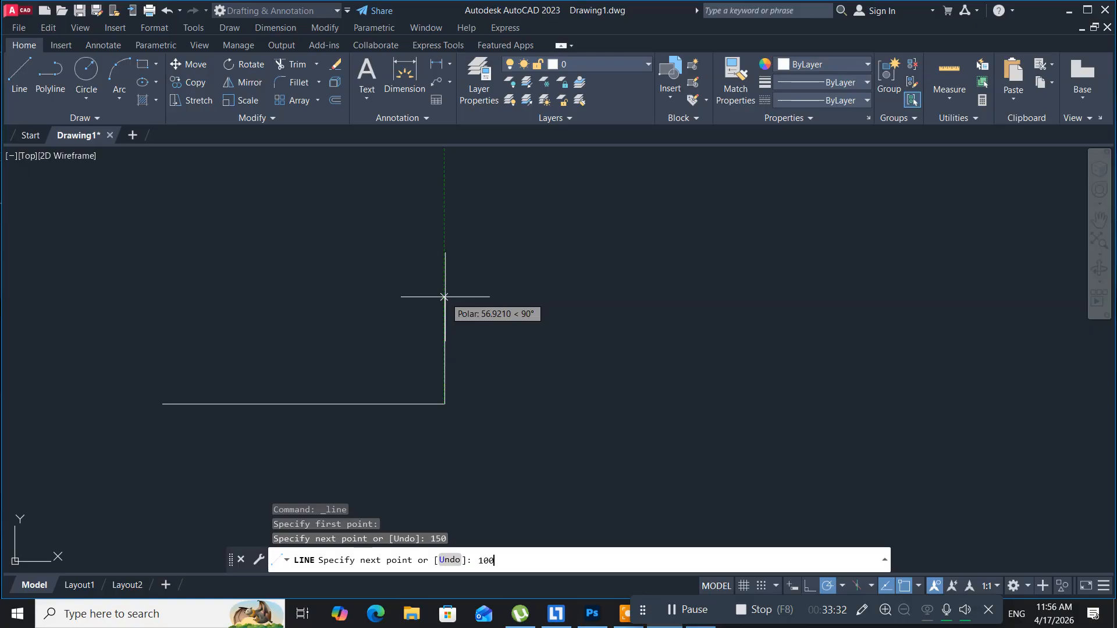
pyautogui.press('Return')
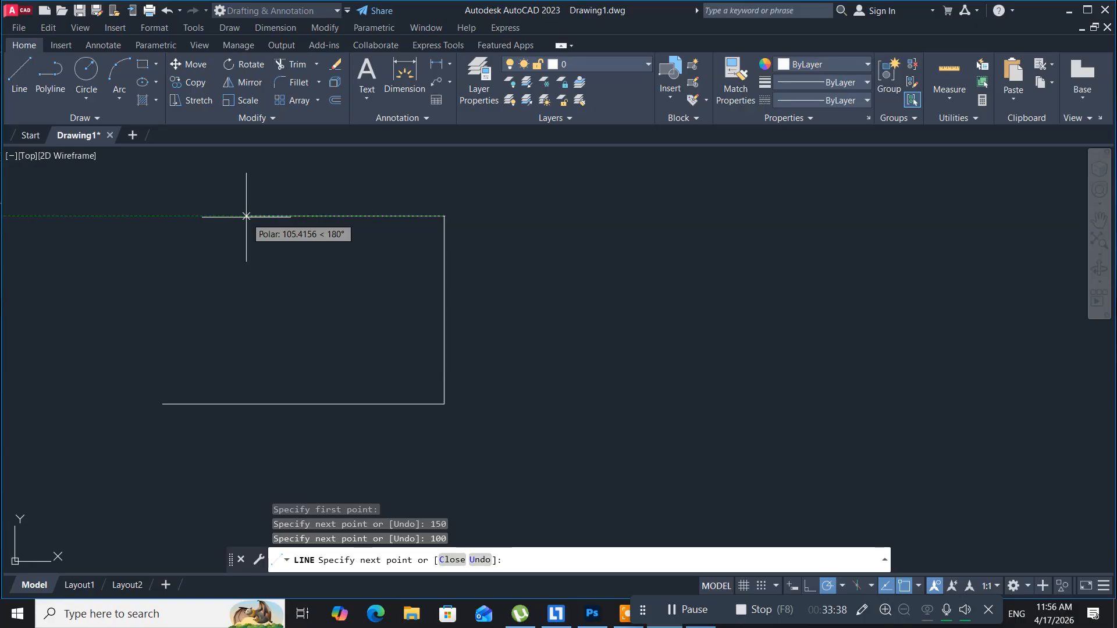
# Close the rectangle with line segments 150 long at 180° and 100 long at 270°, and end the Line command
pyautogui.write('150')
pyautogui.press('Return')
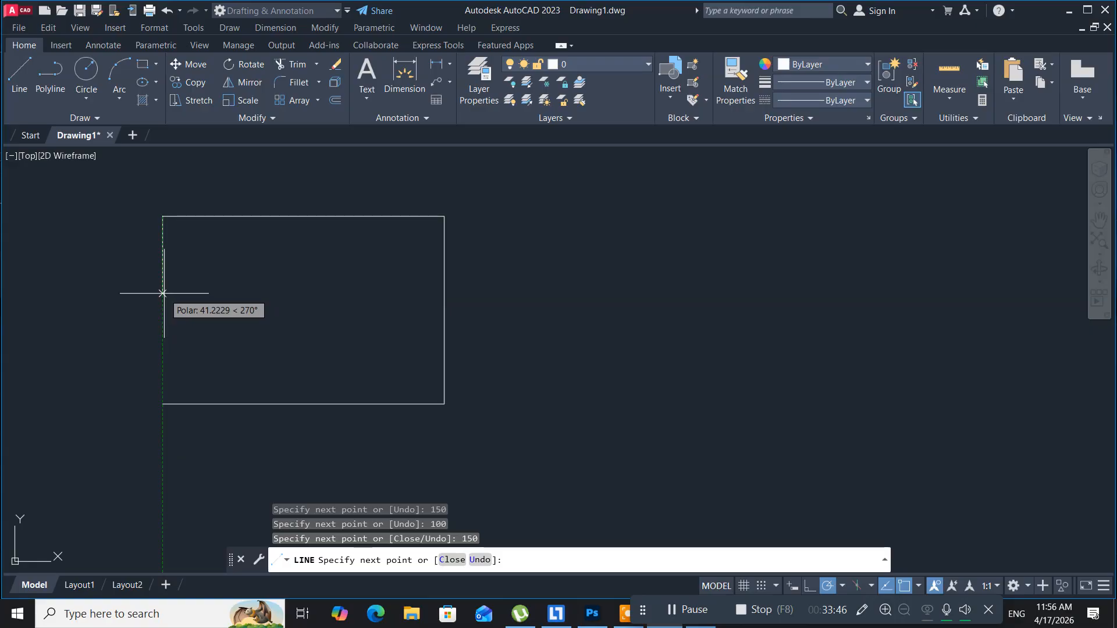
pyautogui.write('100')
pyautogui.press('Return')
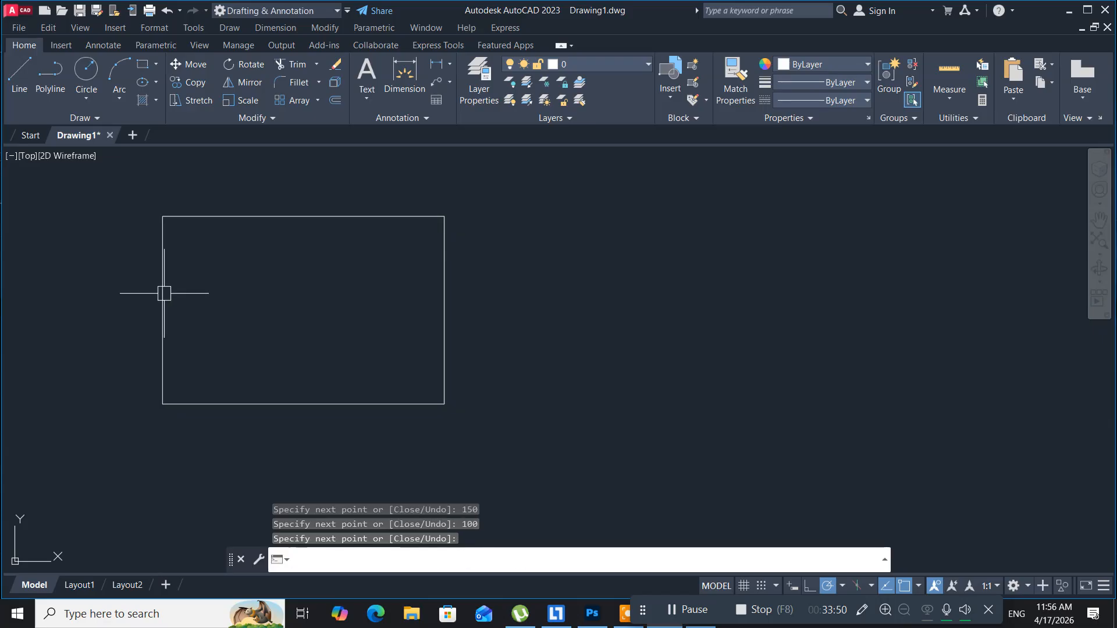
pyautogui.press('Return')
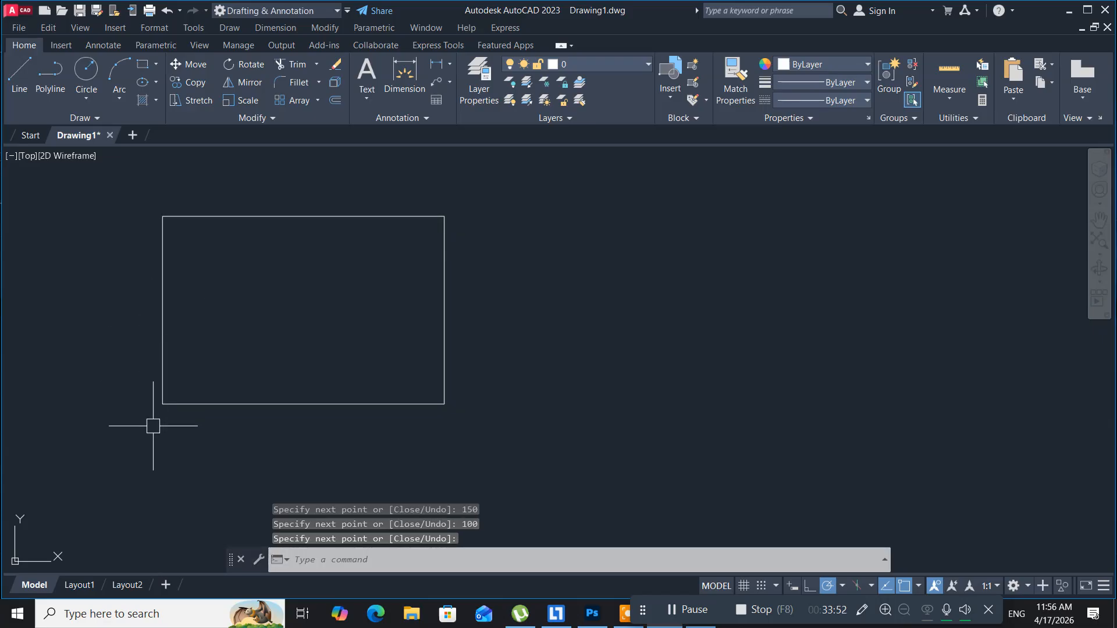